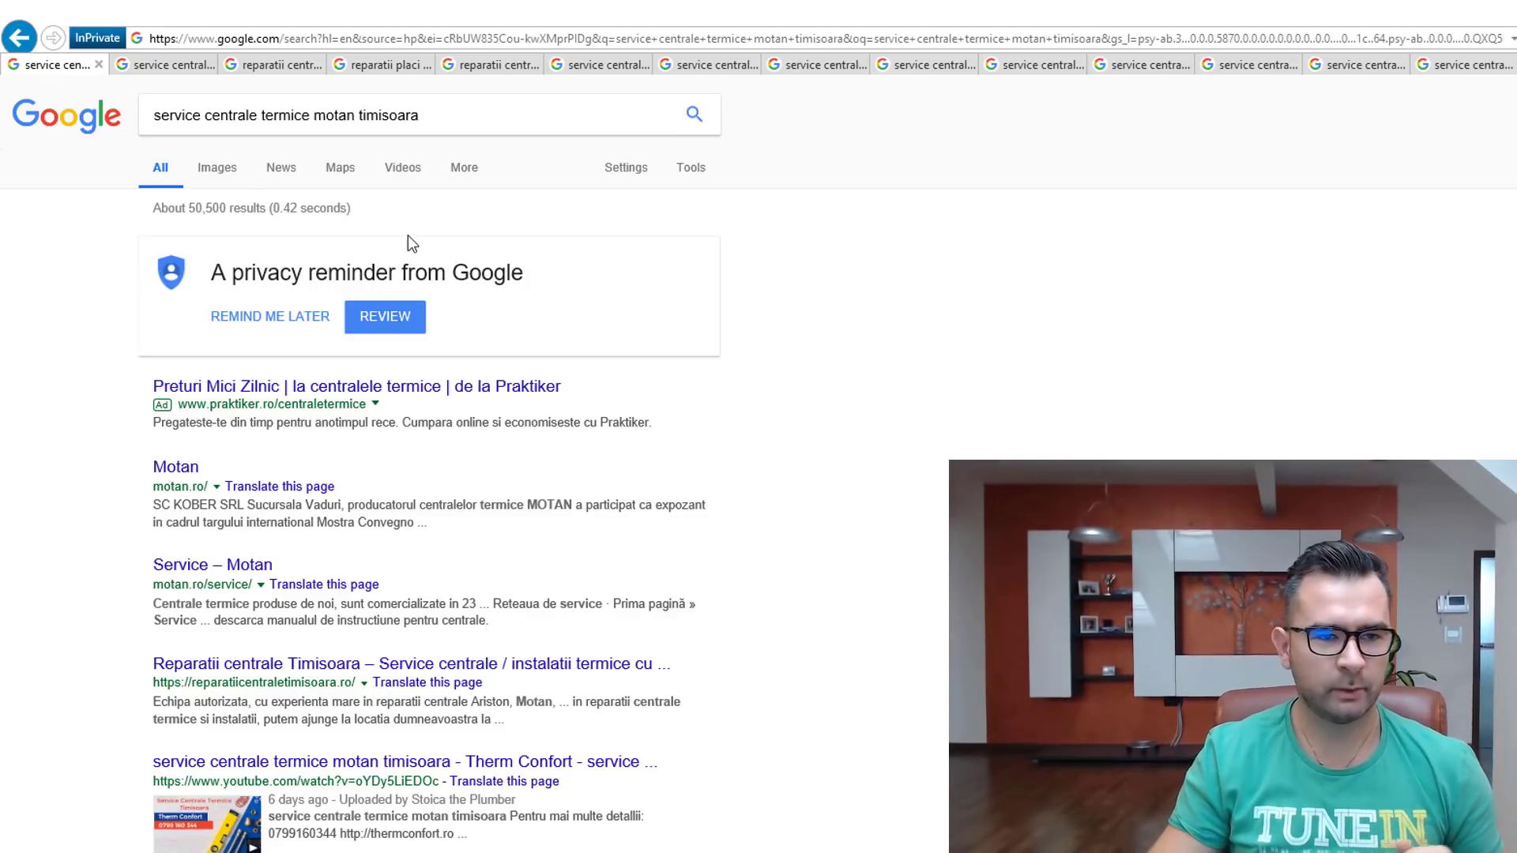
Step: Review the bosch Timisoara, junkers Timisoara and electronic board repair search result tabs
left_click(162, 64)
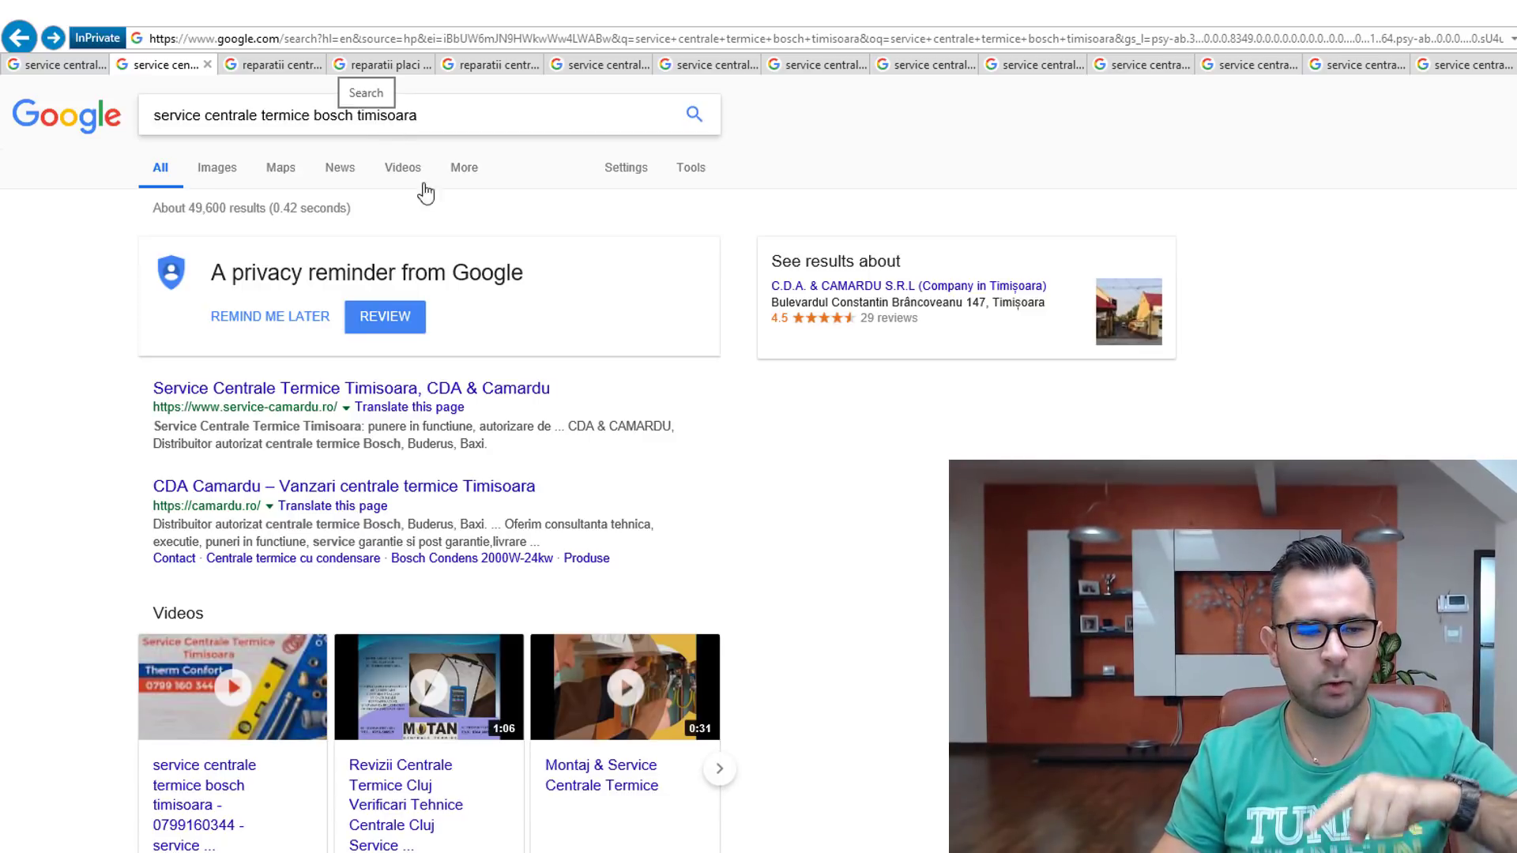
left_click(336, 115)
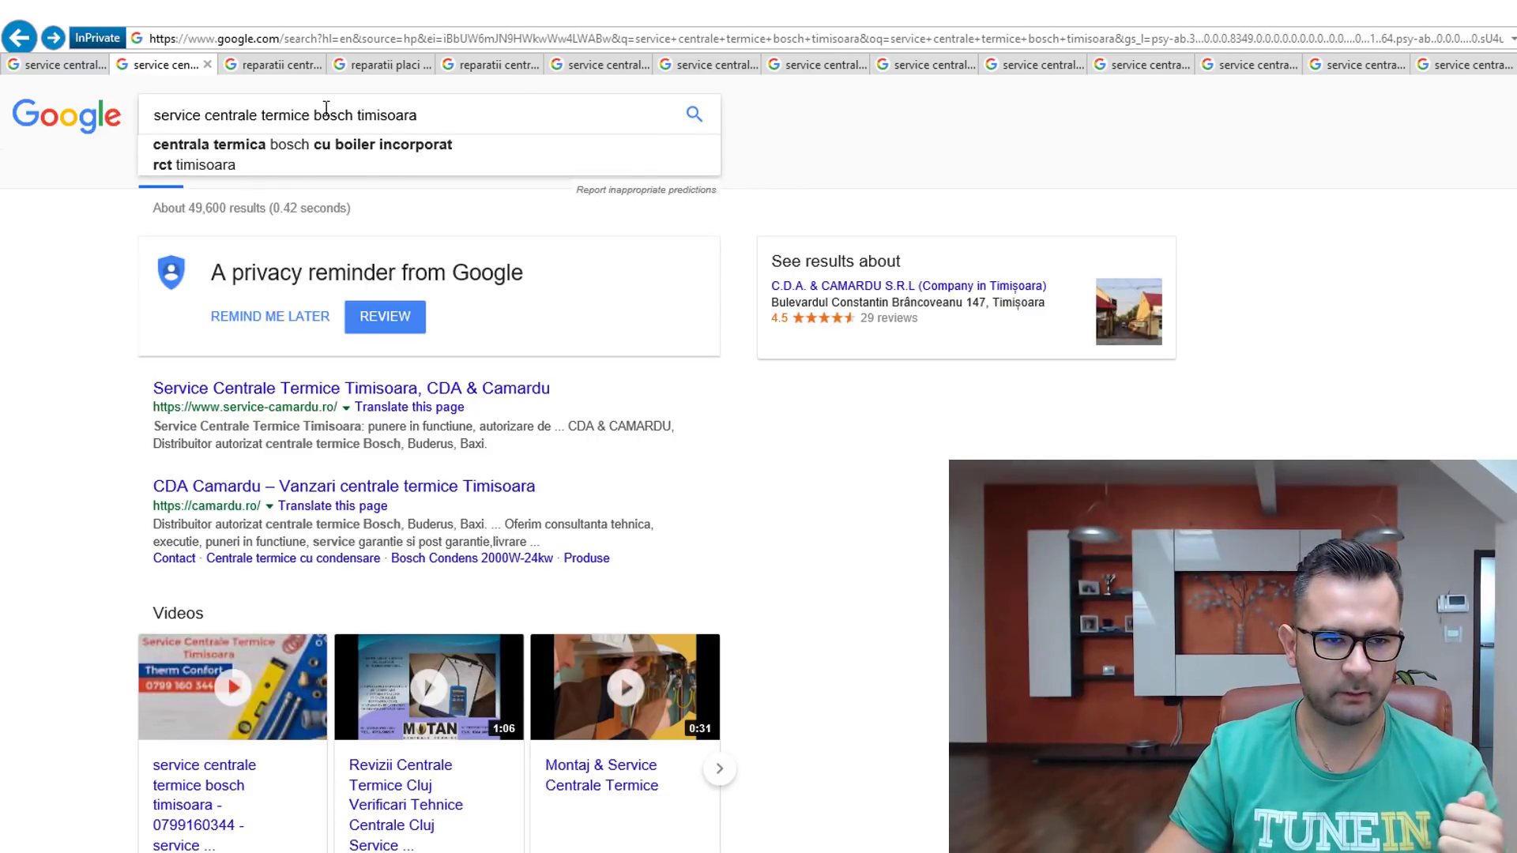
left_click(273, 64)
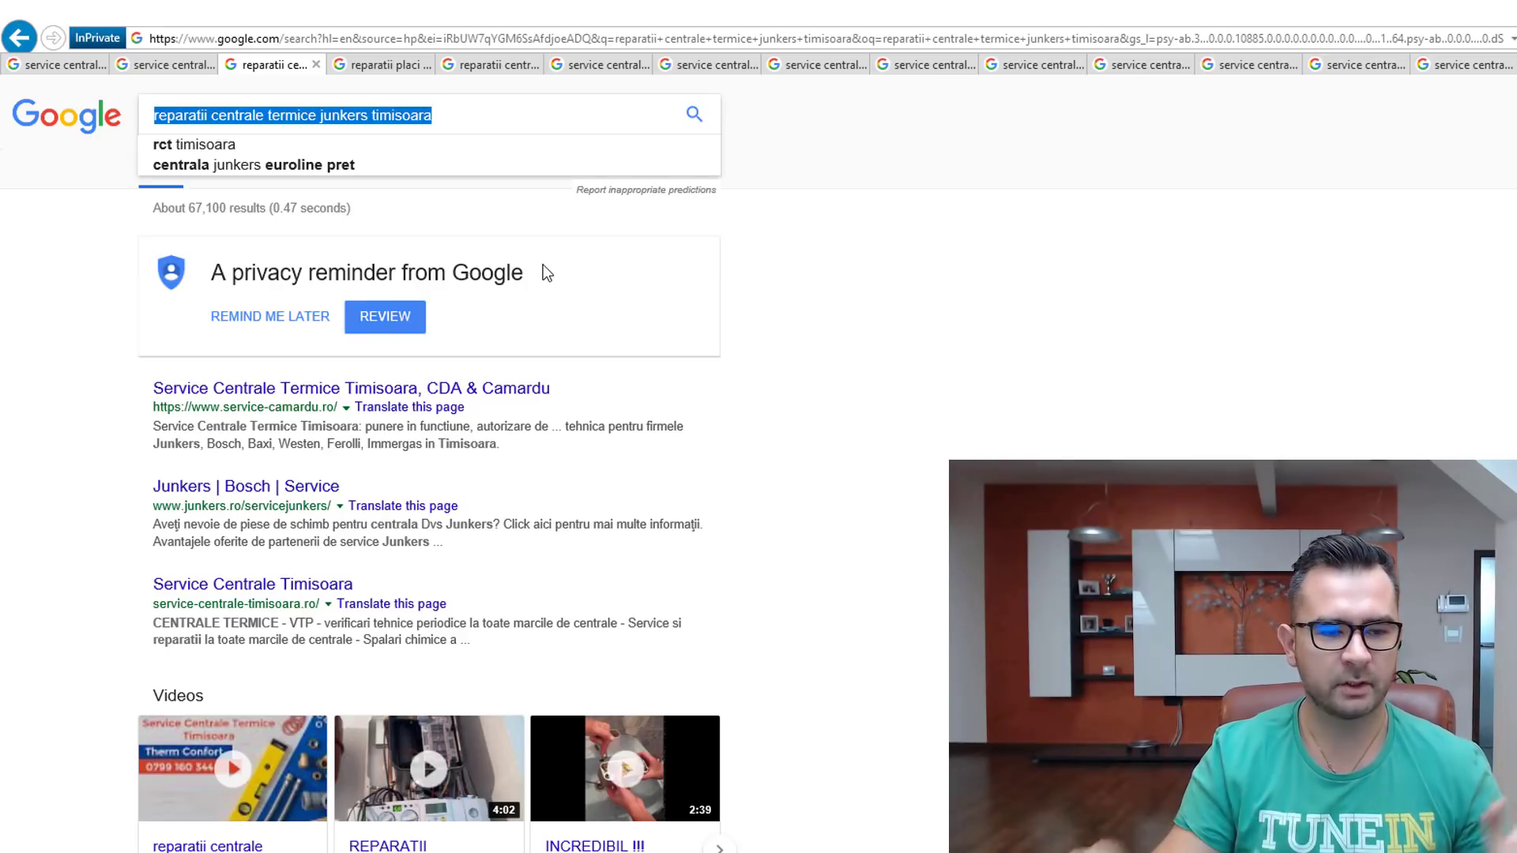
left_click(896, 324)
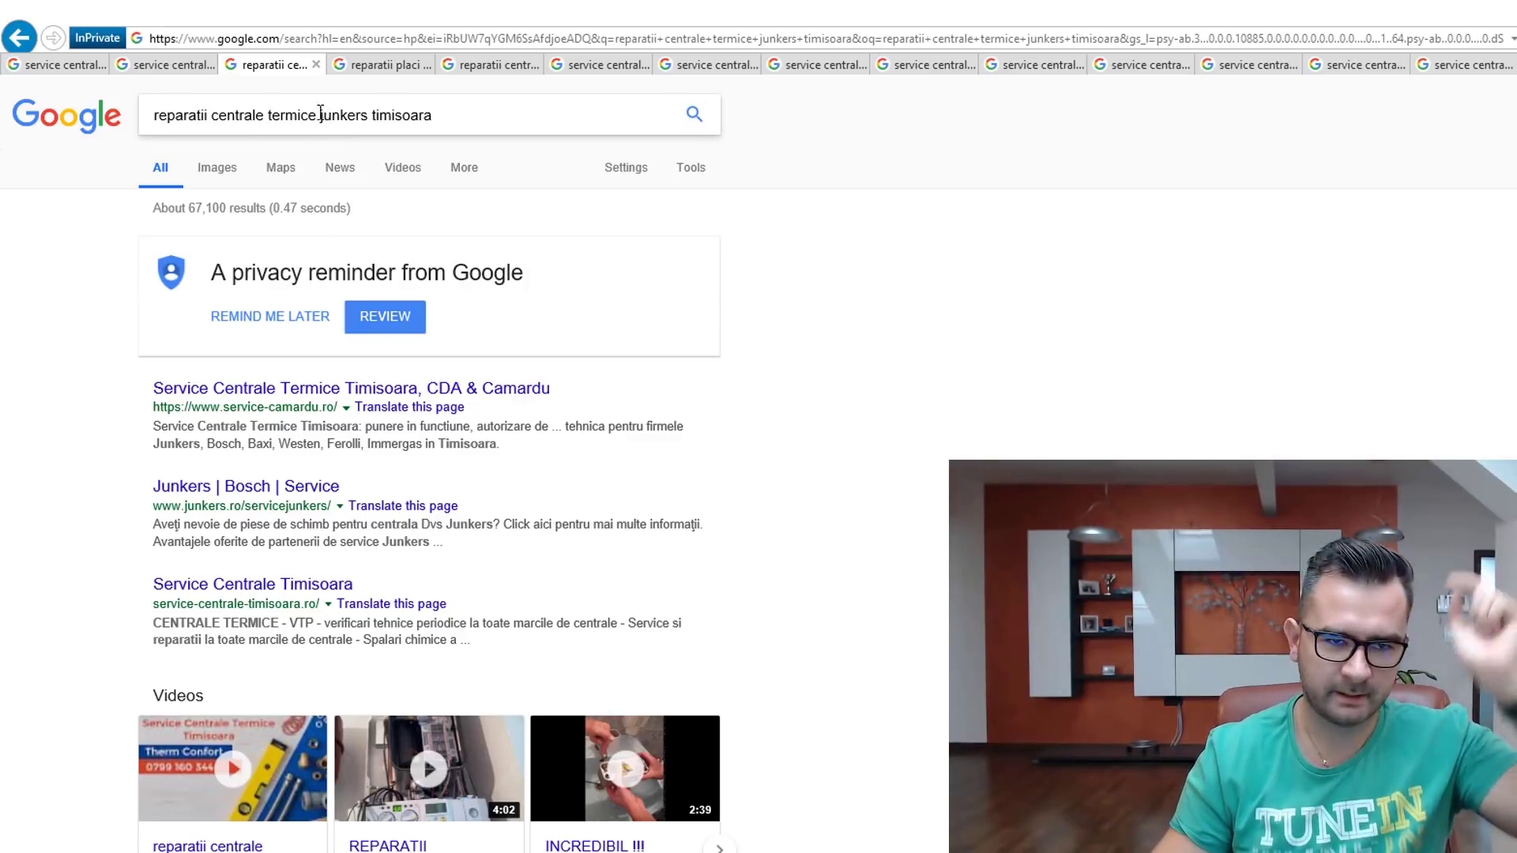
left_click(381, 65)
left_click(530, 139)
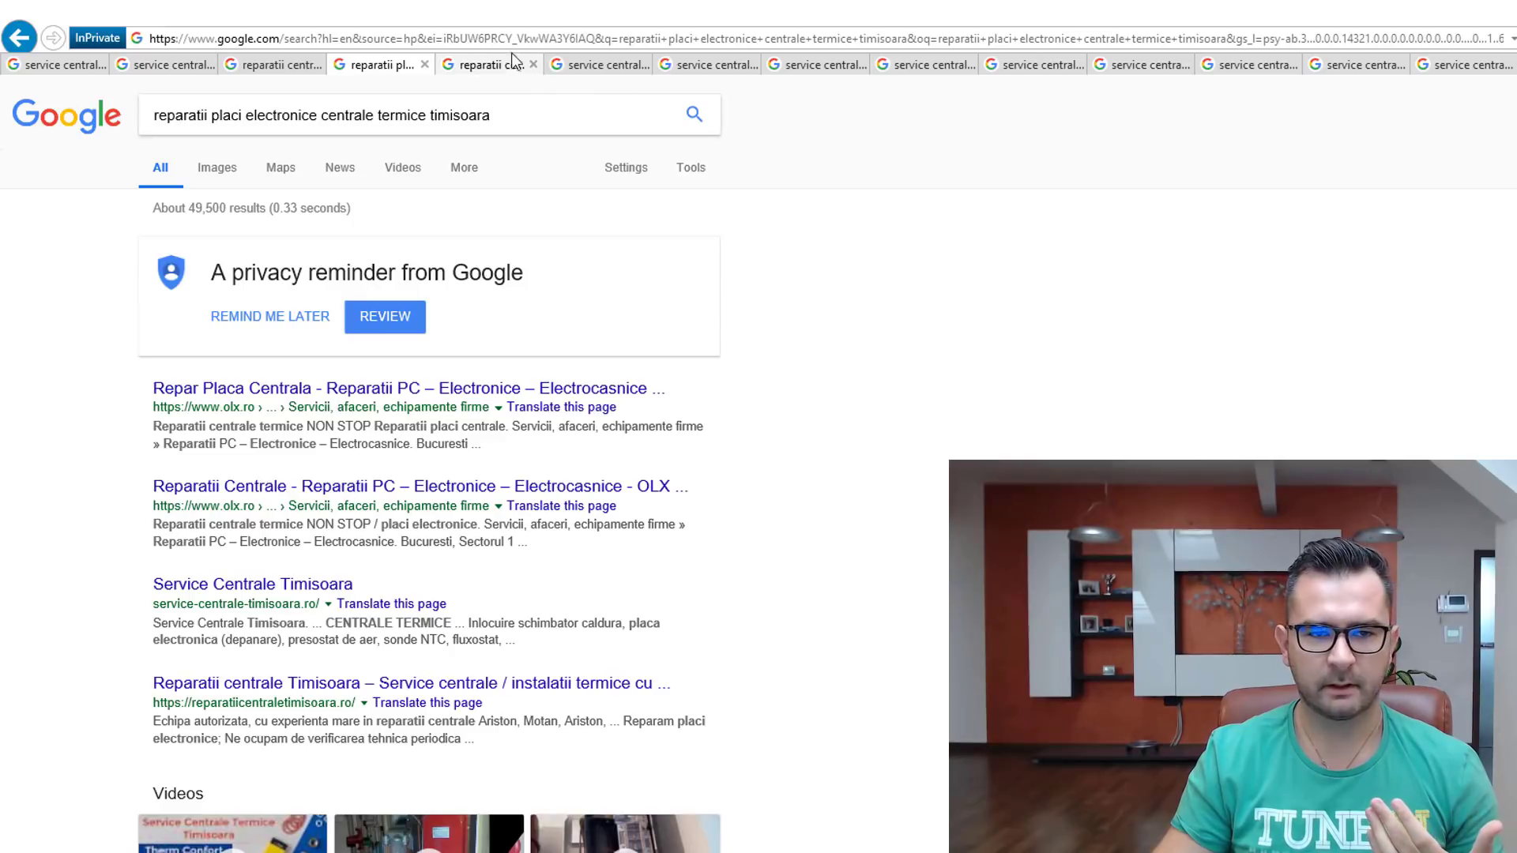
Step: Check the gas boiler repair and Dumbravita result tabs and dismiss the Google privacy reminder
left_click(486, 65)
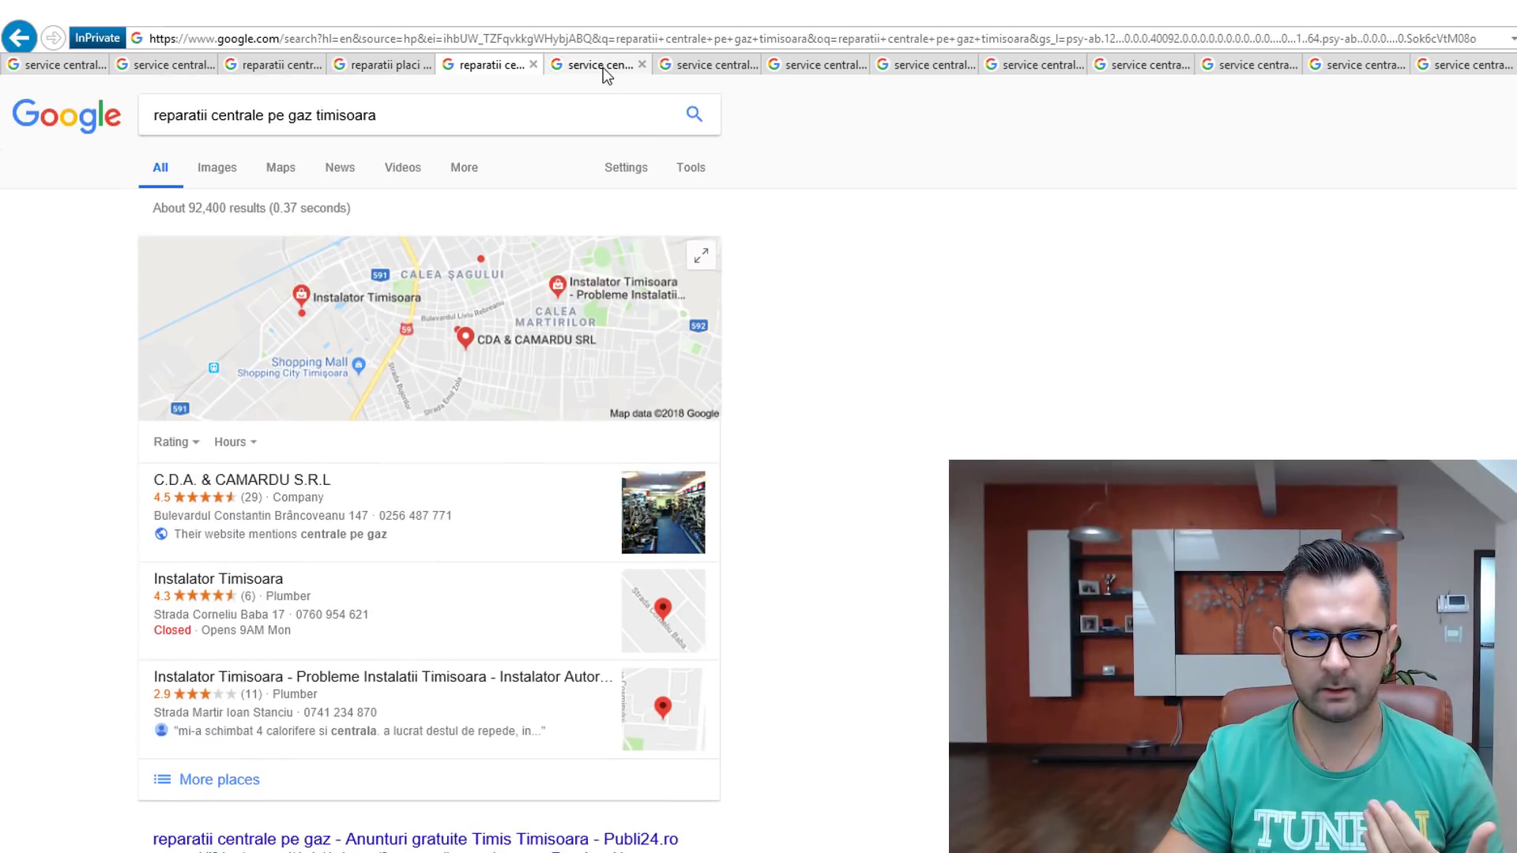
left_click(598, 65)
left_click(707, 65)
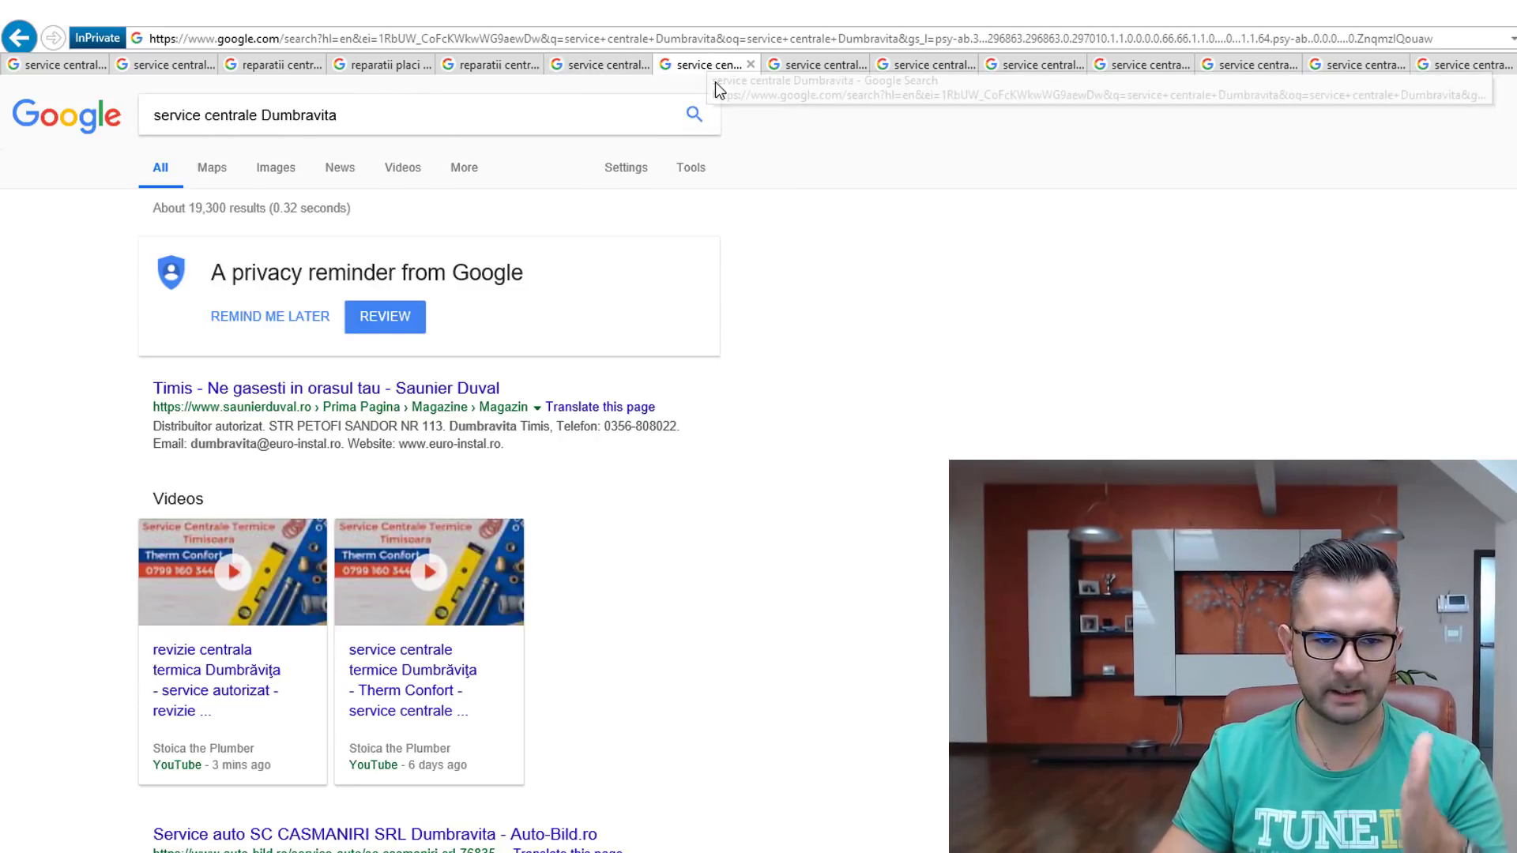
left_click(225, 315)
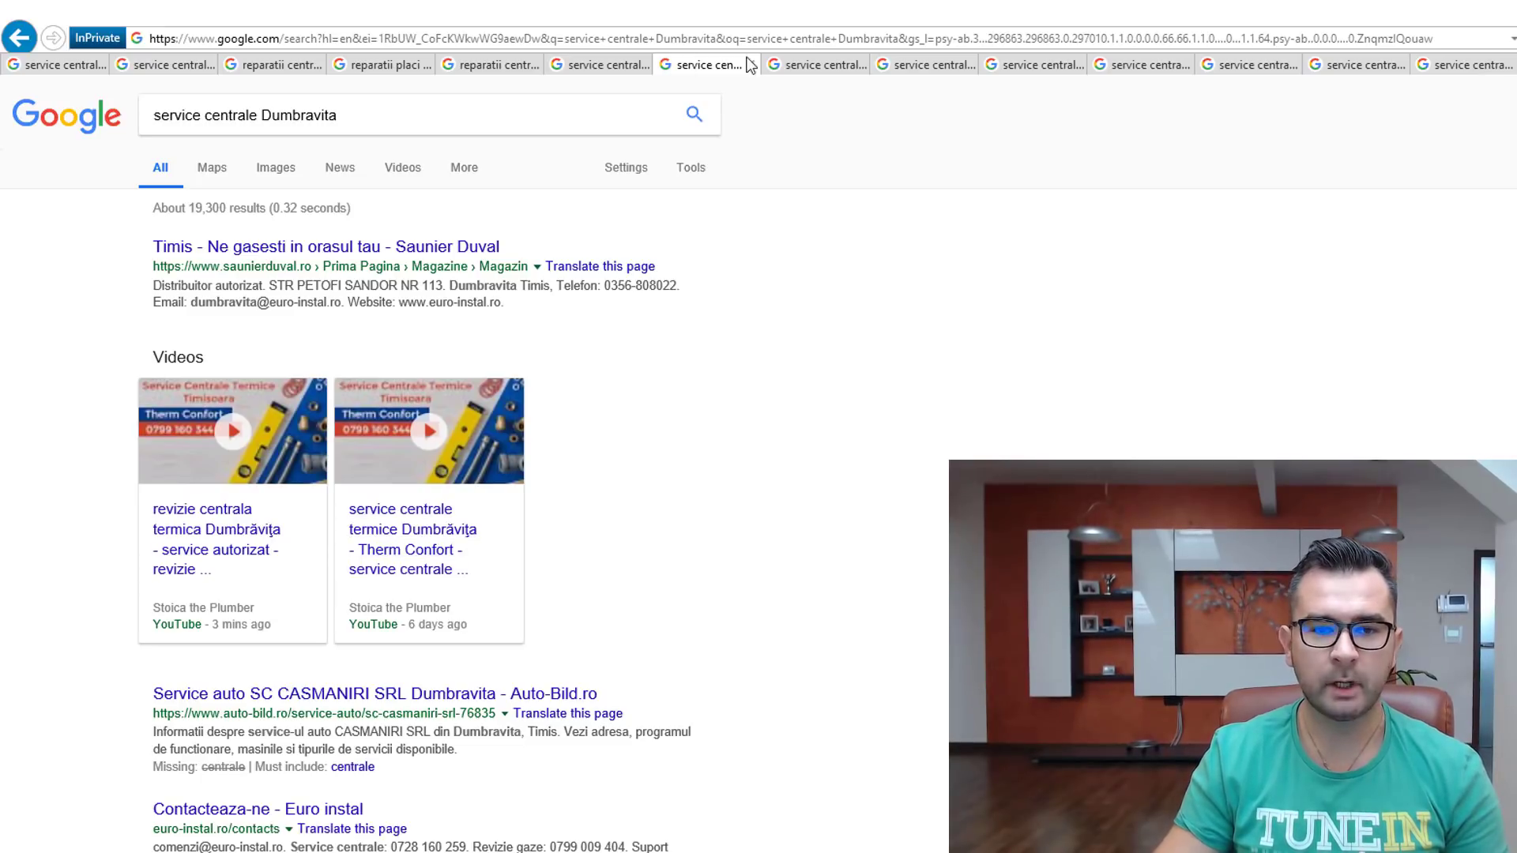
Step: Go through the Giroc, Ghiroda and Sacalaz tabs to the Giarmata results, and bring Notepad++ into view
left_click(826, 66)
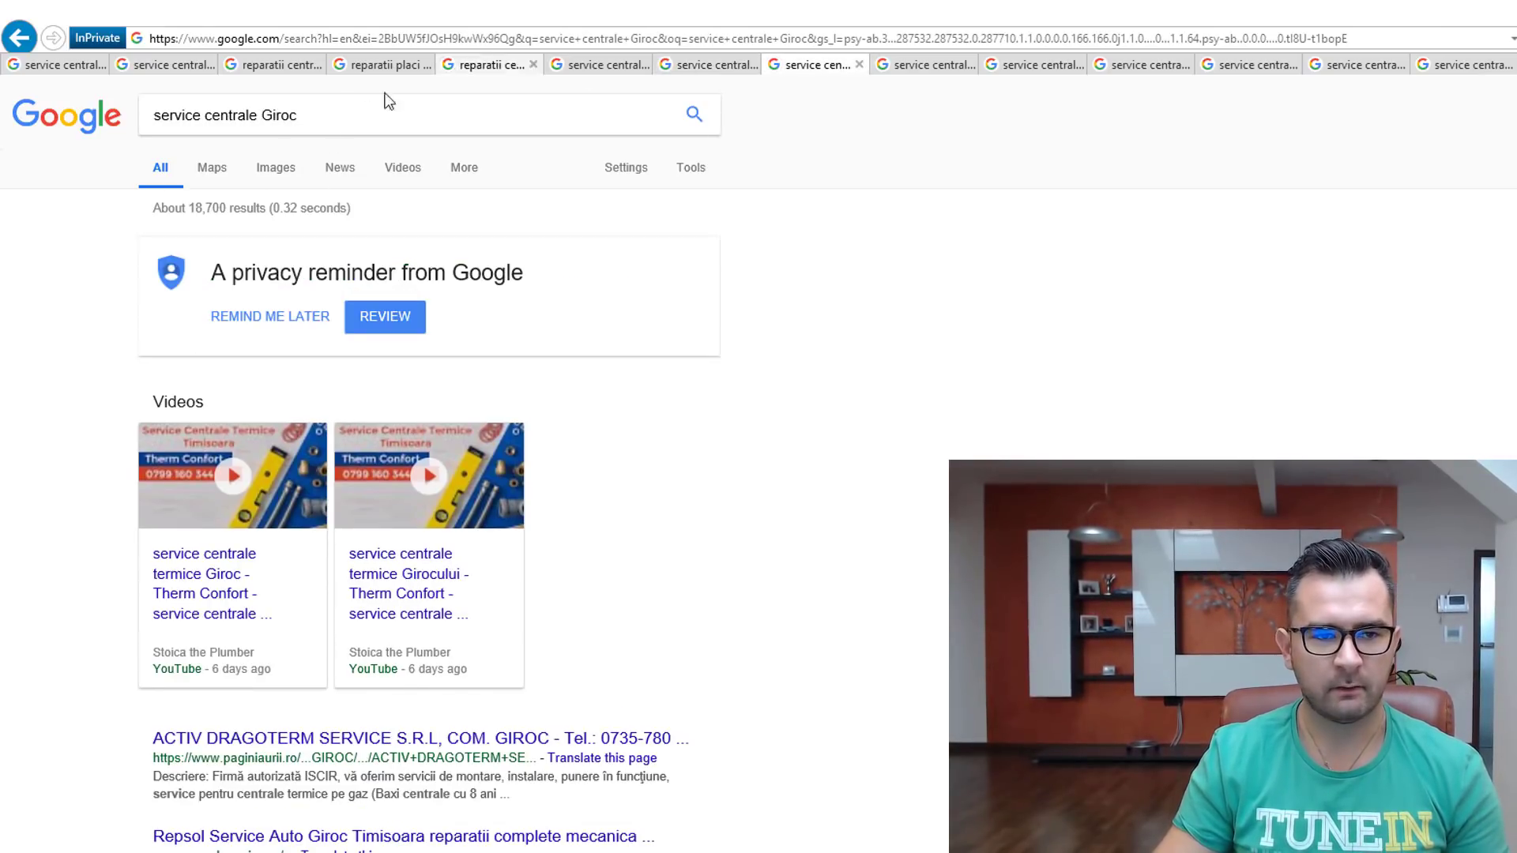
left_click(916, 66)
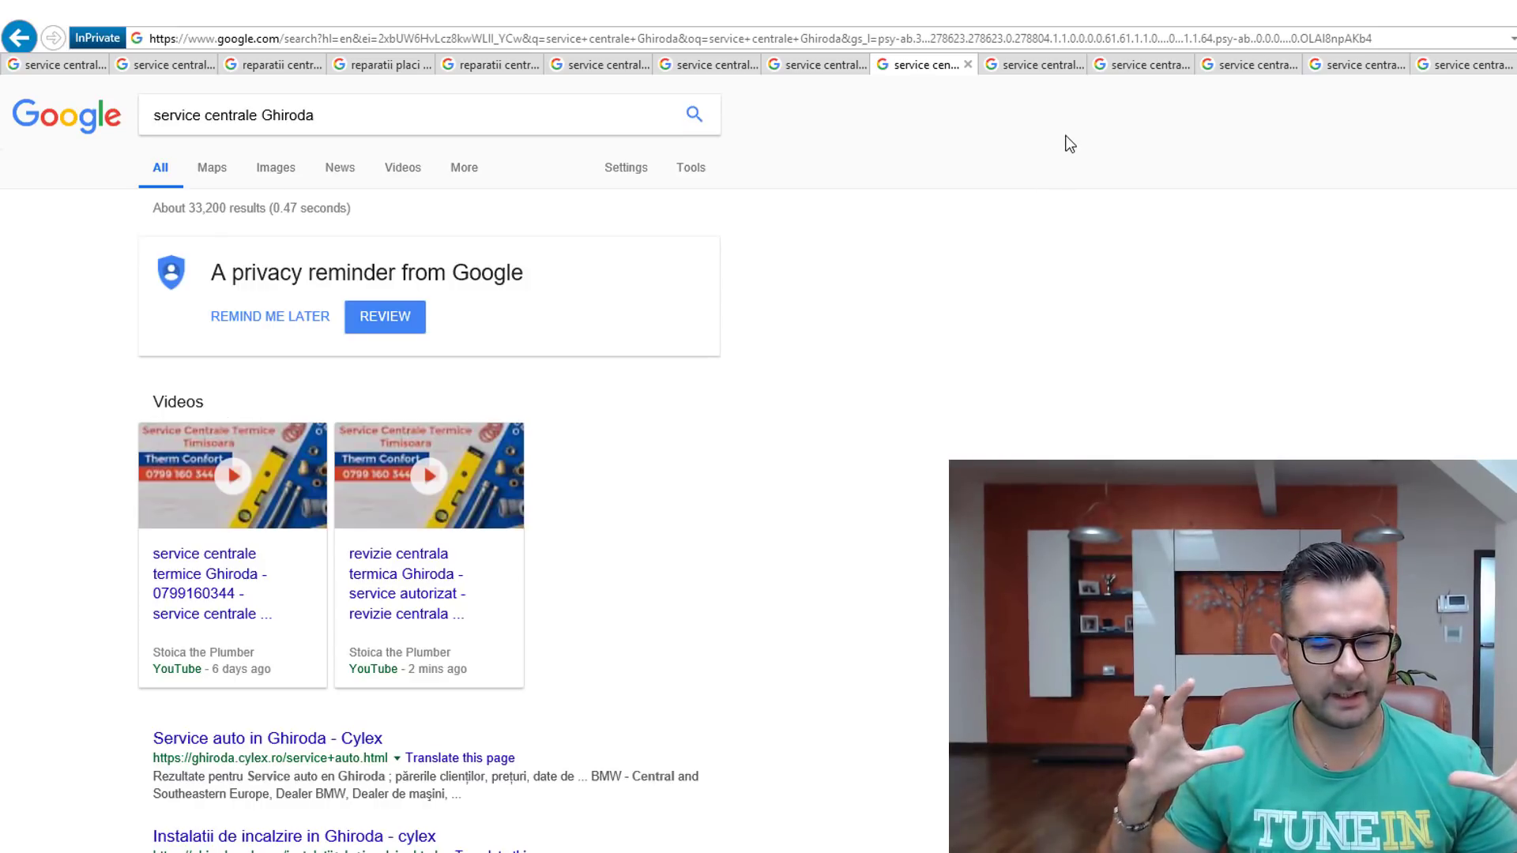
left_click(1035, 67)
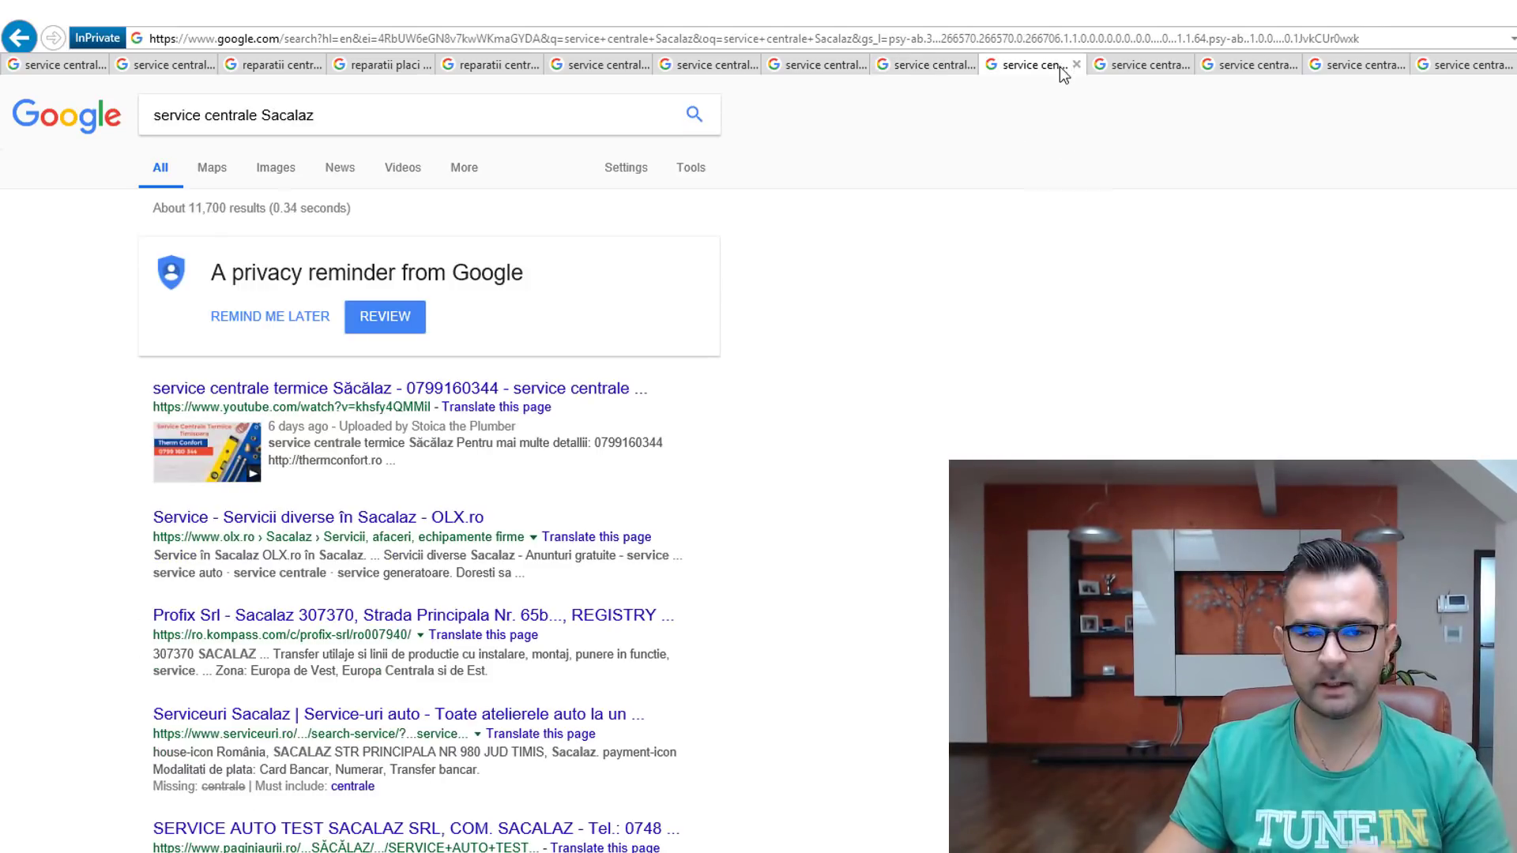
left_click(1118, 73)
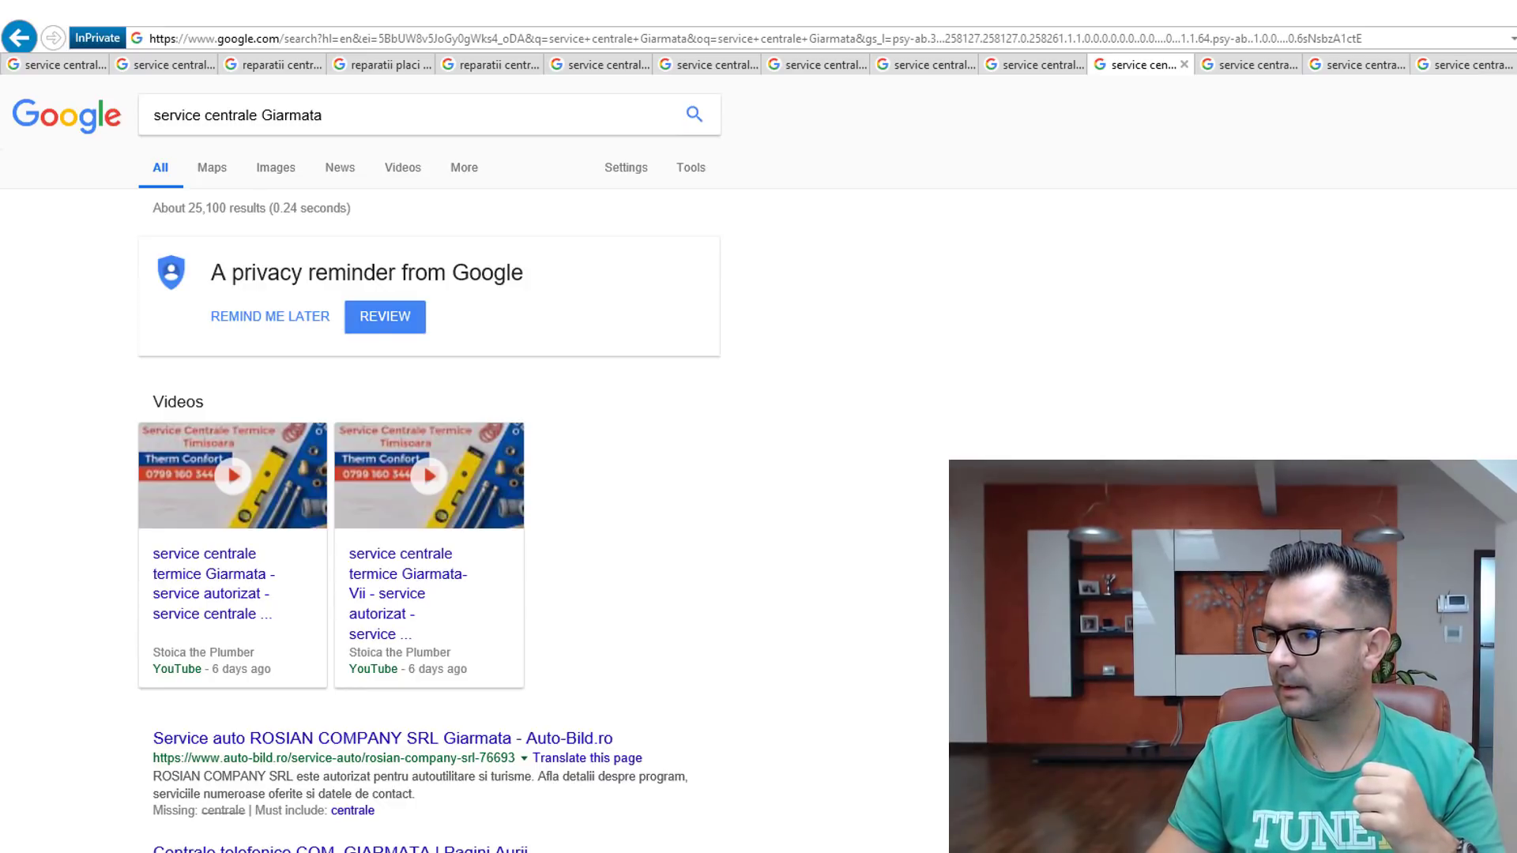
left_click_drag(1516, 129, 1320, 123)
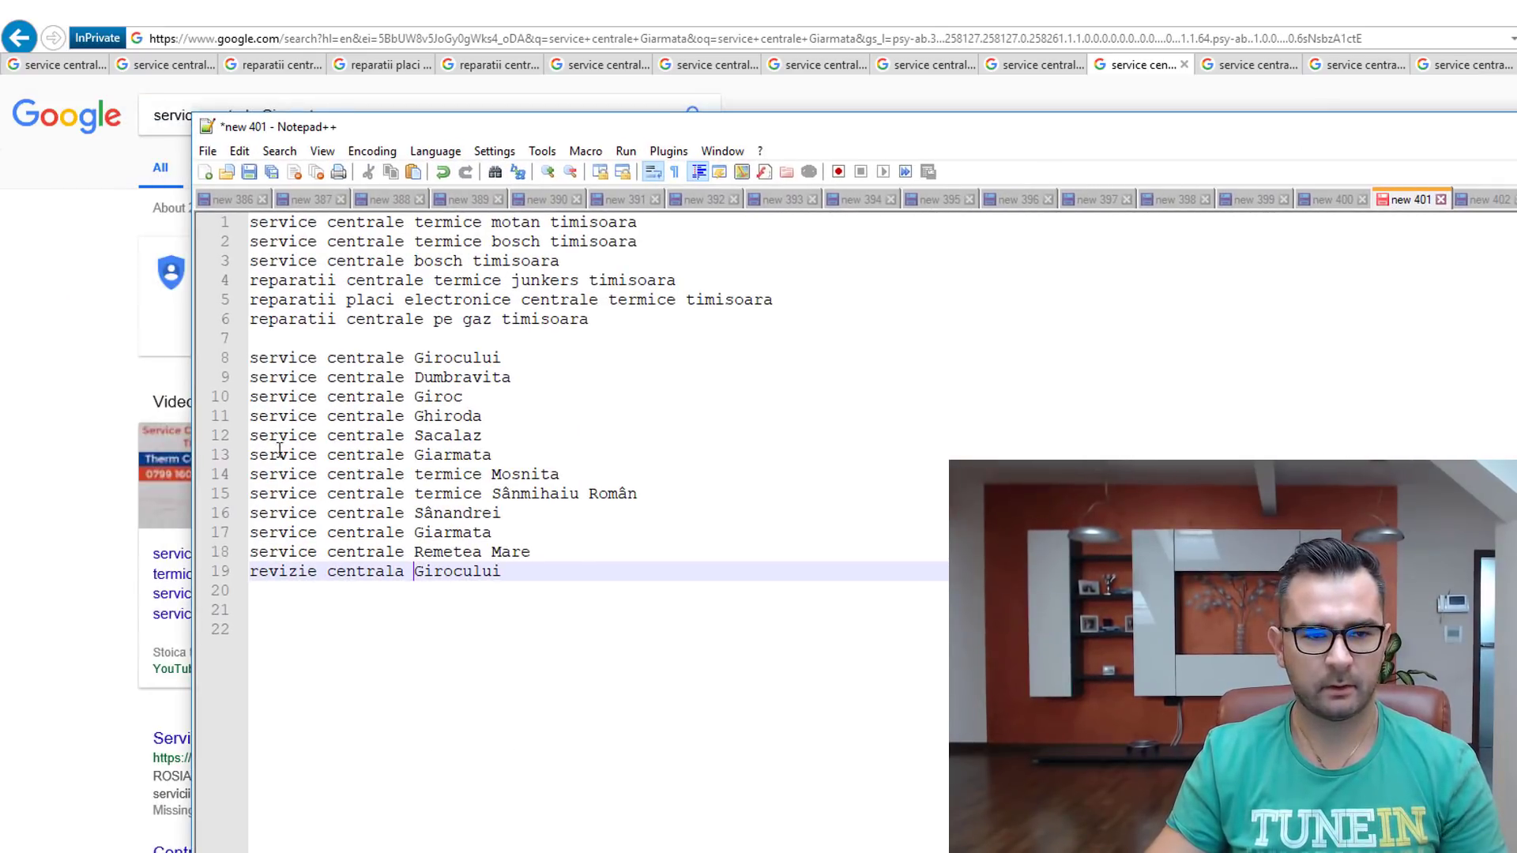
Step: Delete the empty line 7 between keyword groups, select all 18 lines, then drag Notepad++ off screen
left_click(294, 337)
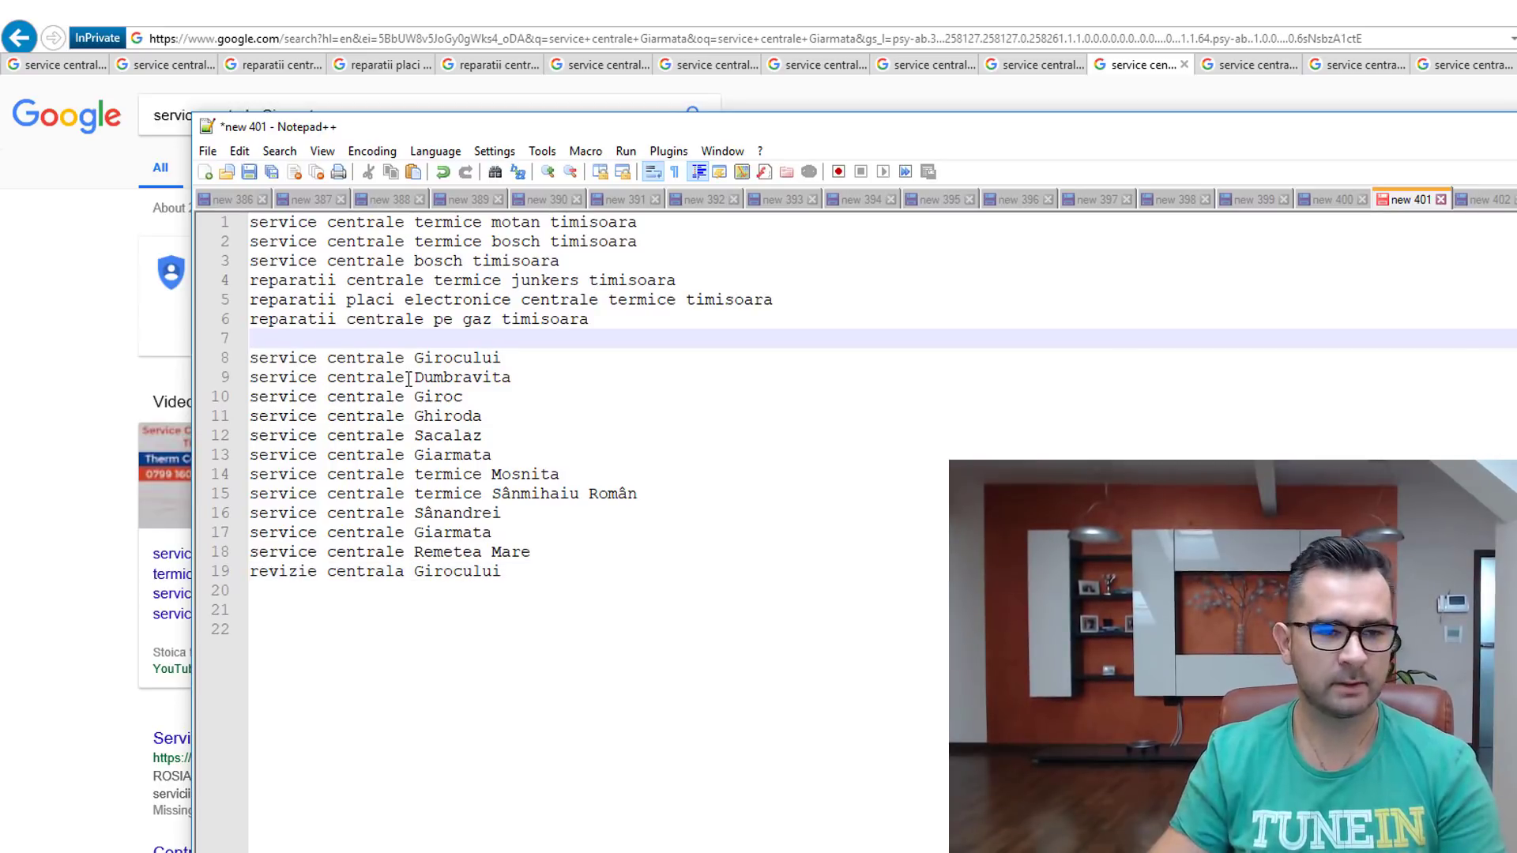
key("BackSpace")
key("ctrl+a")
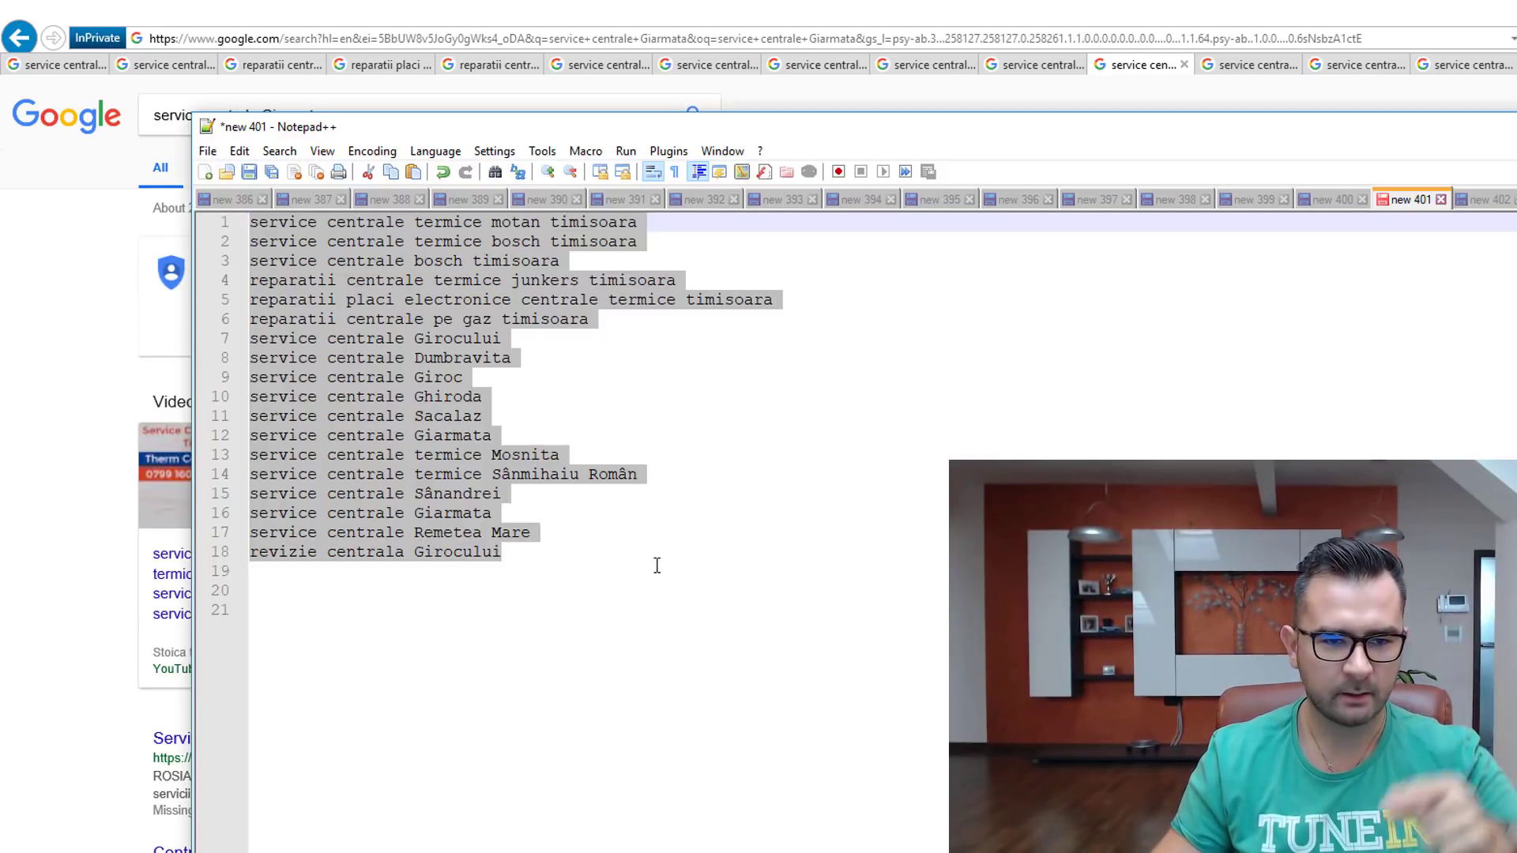
left_click(616, 556)
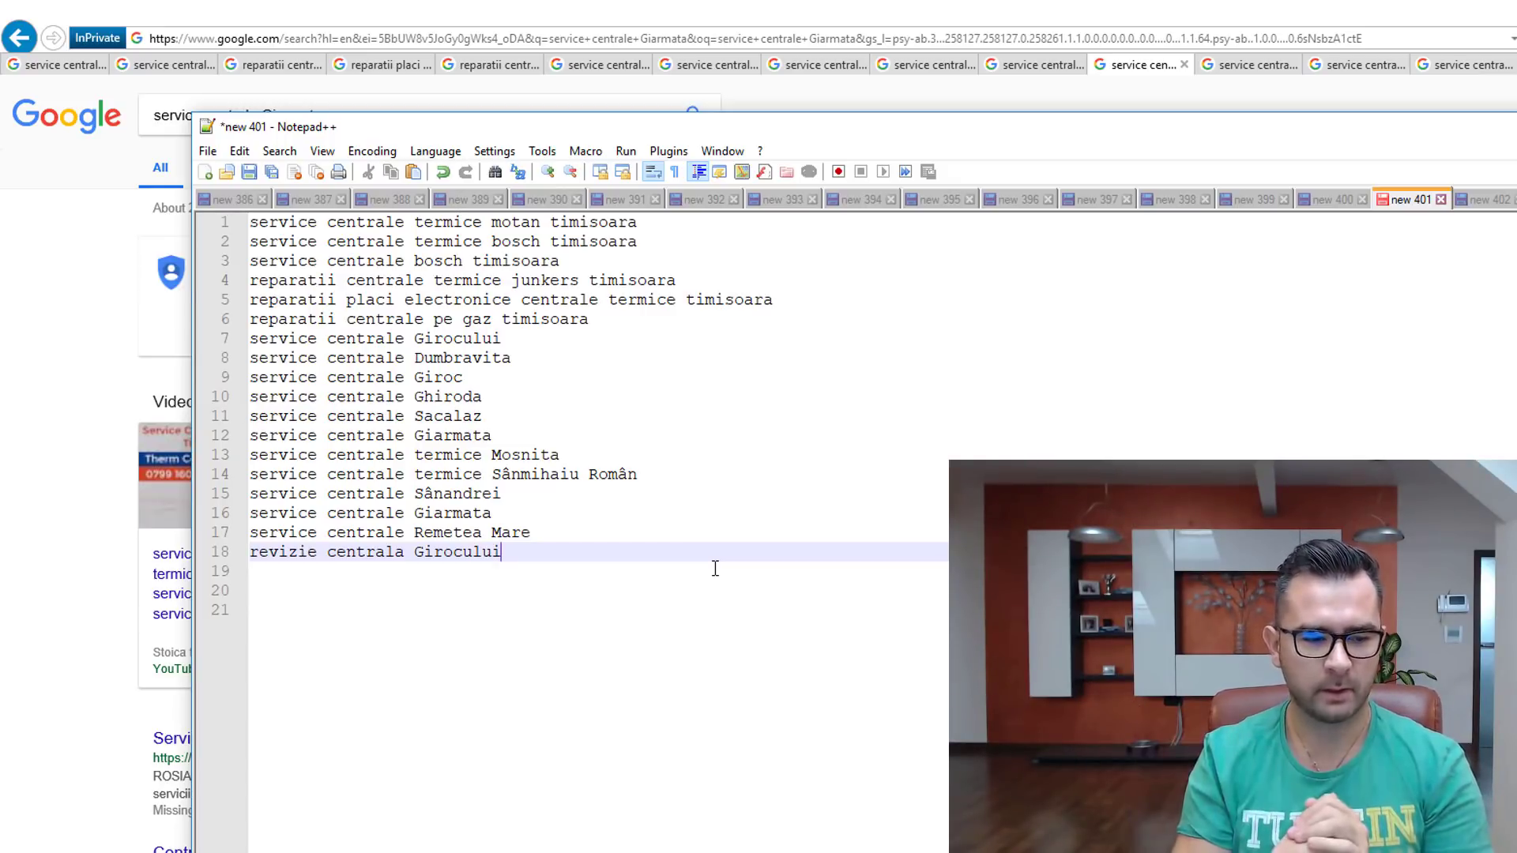
left_click_drag(505, 126, 1516, 109)
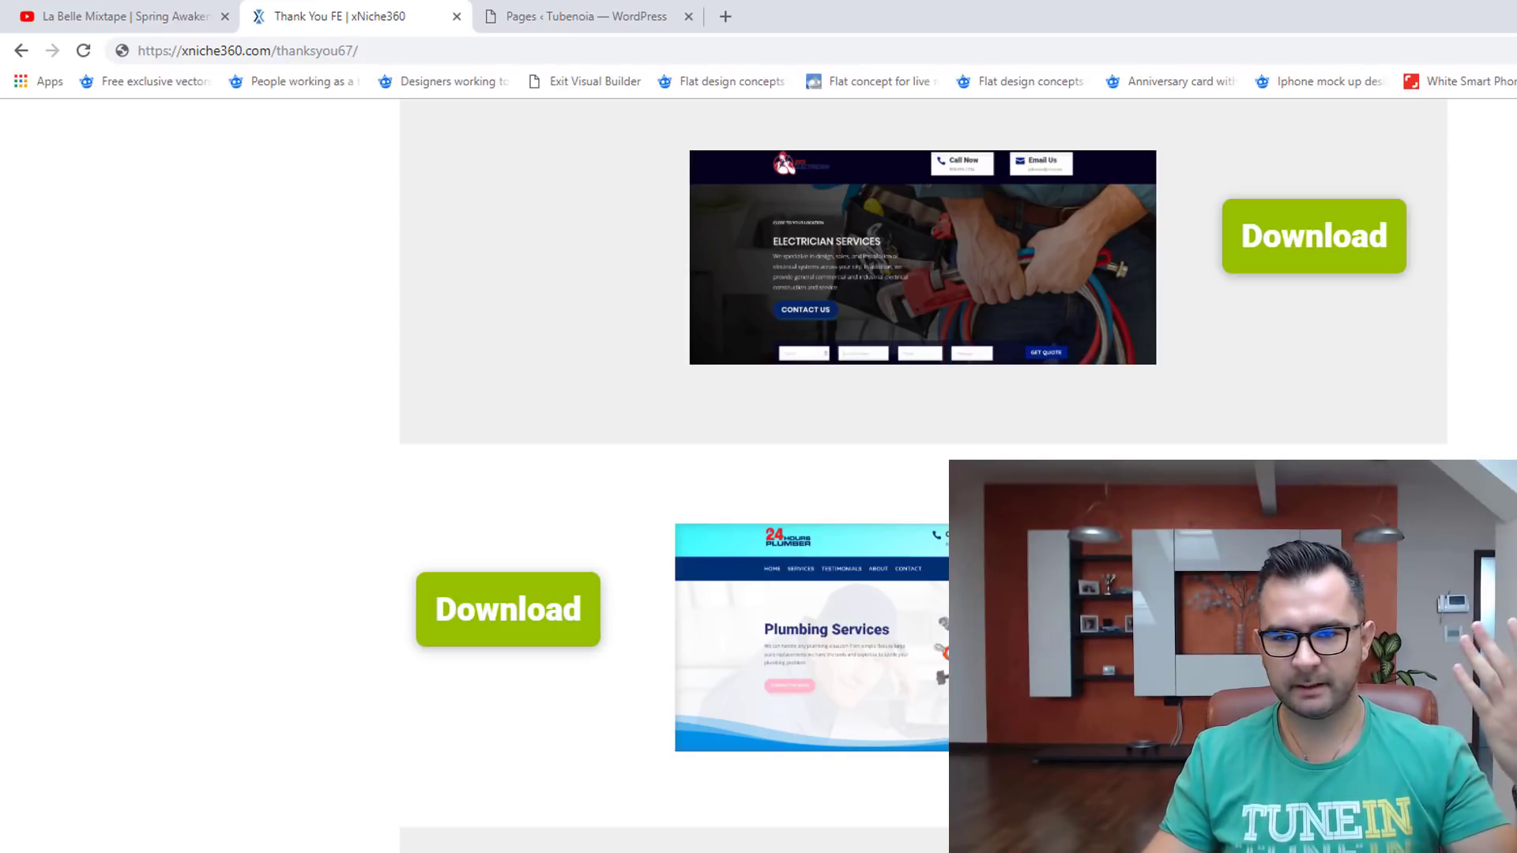
Step: Browse the xNiche360 thank-you page templates, then switch to the Pages ‹ Tubenoia — WordPress tab
scroll(909, 474, "up", 12)
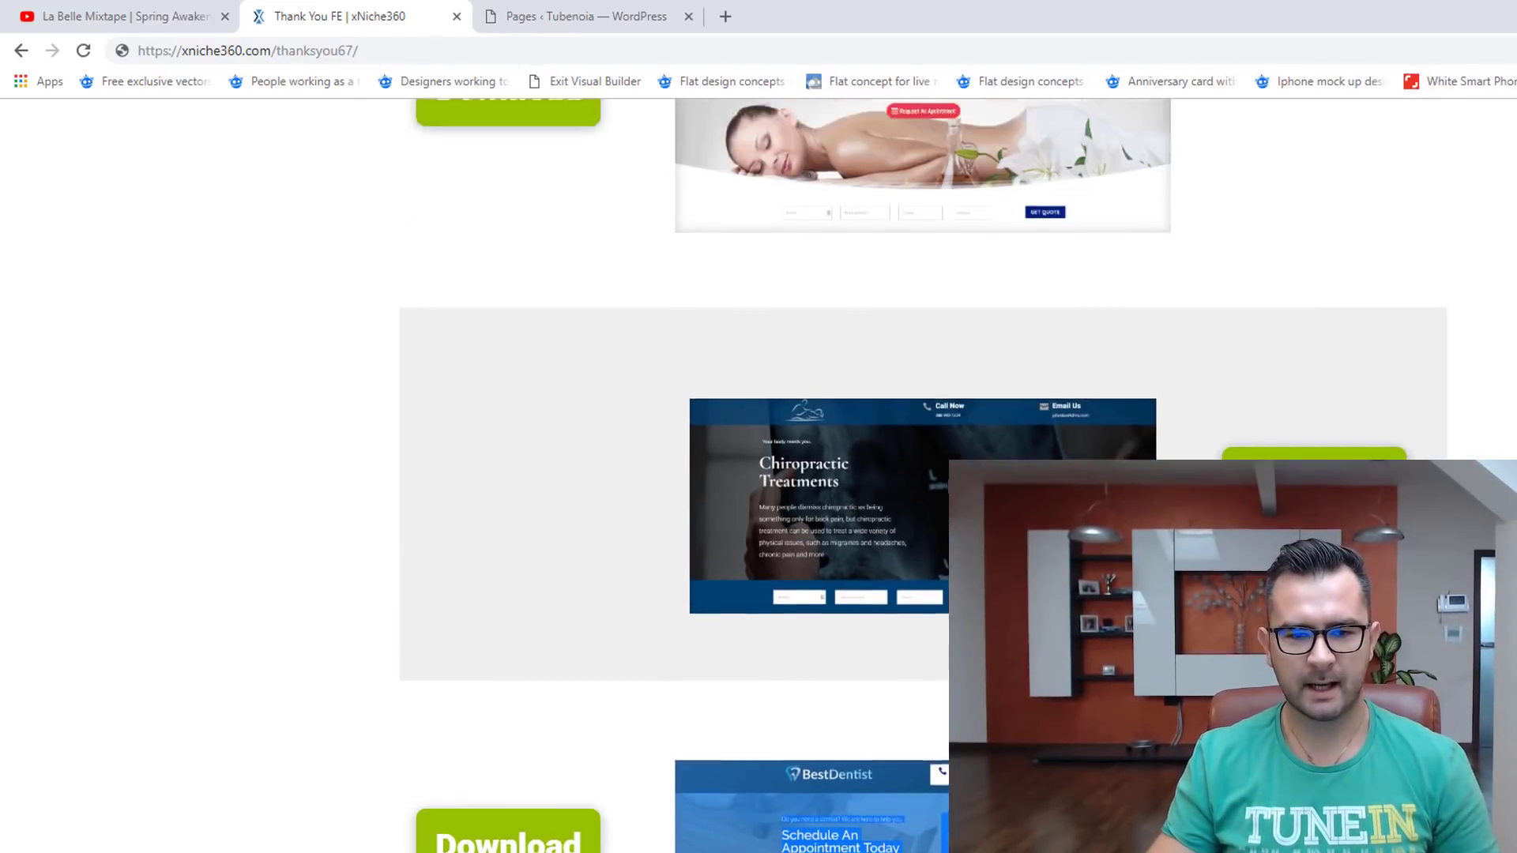
scroll(912, 474, "down", 3)
scroll(763, 550, "down", 7)
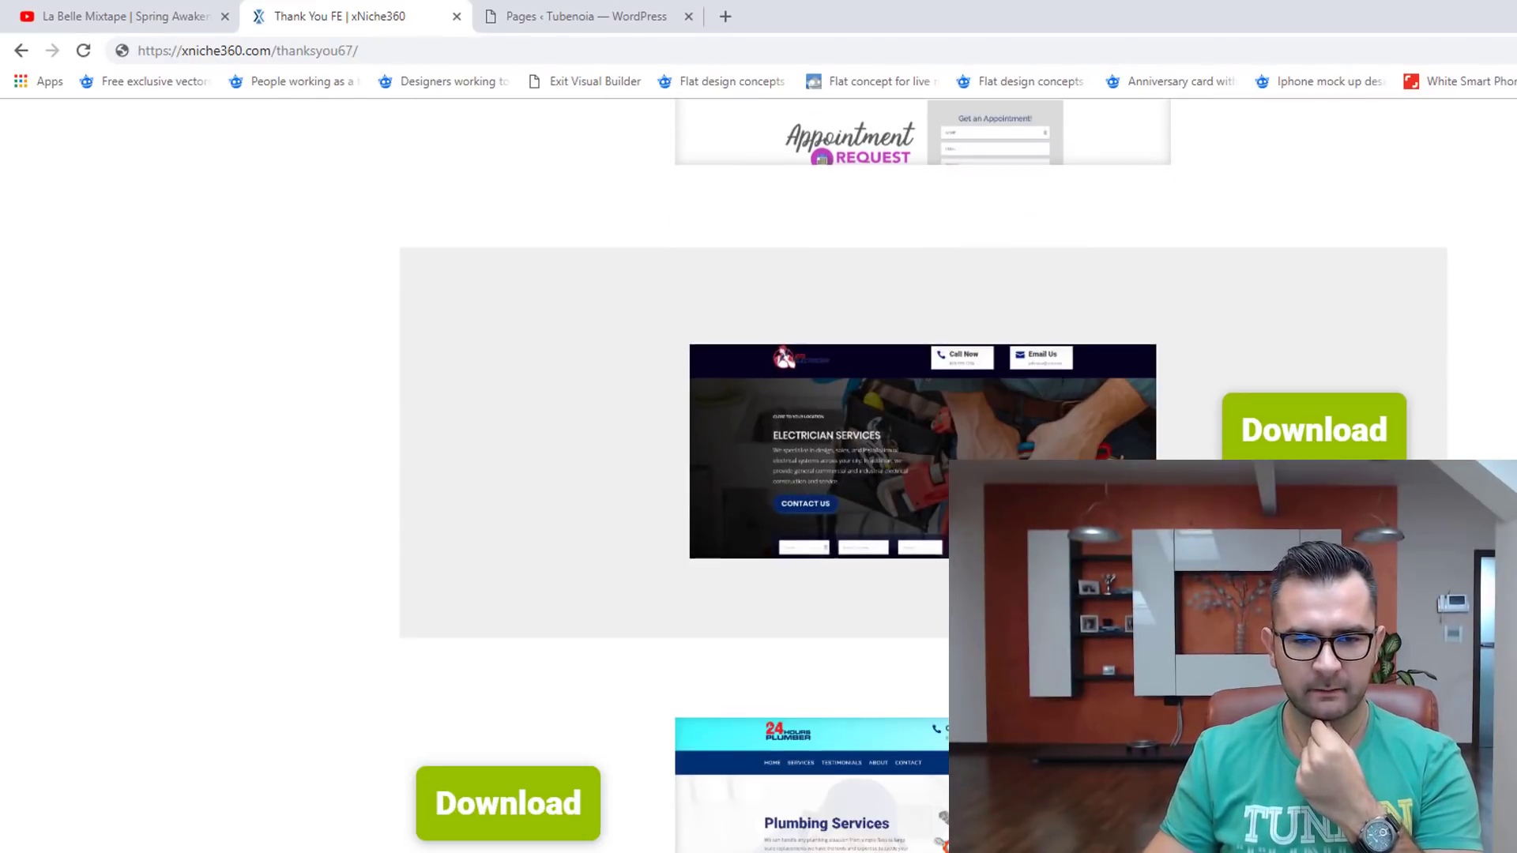
scroll(1018, 437, "down", 10)
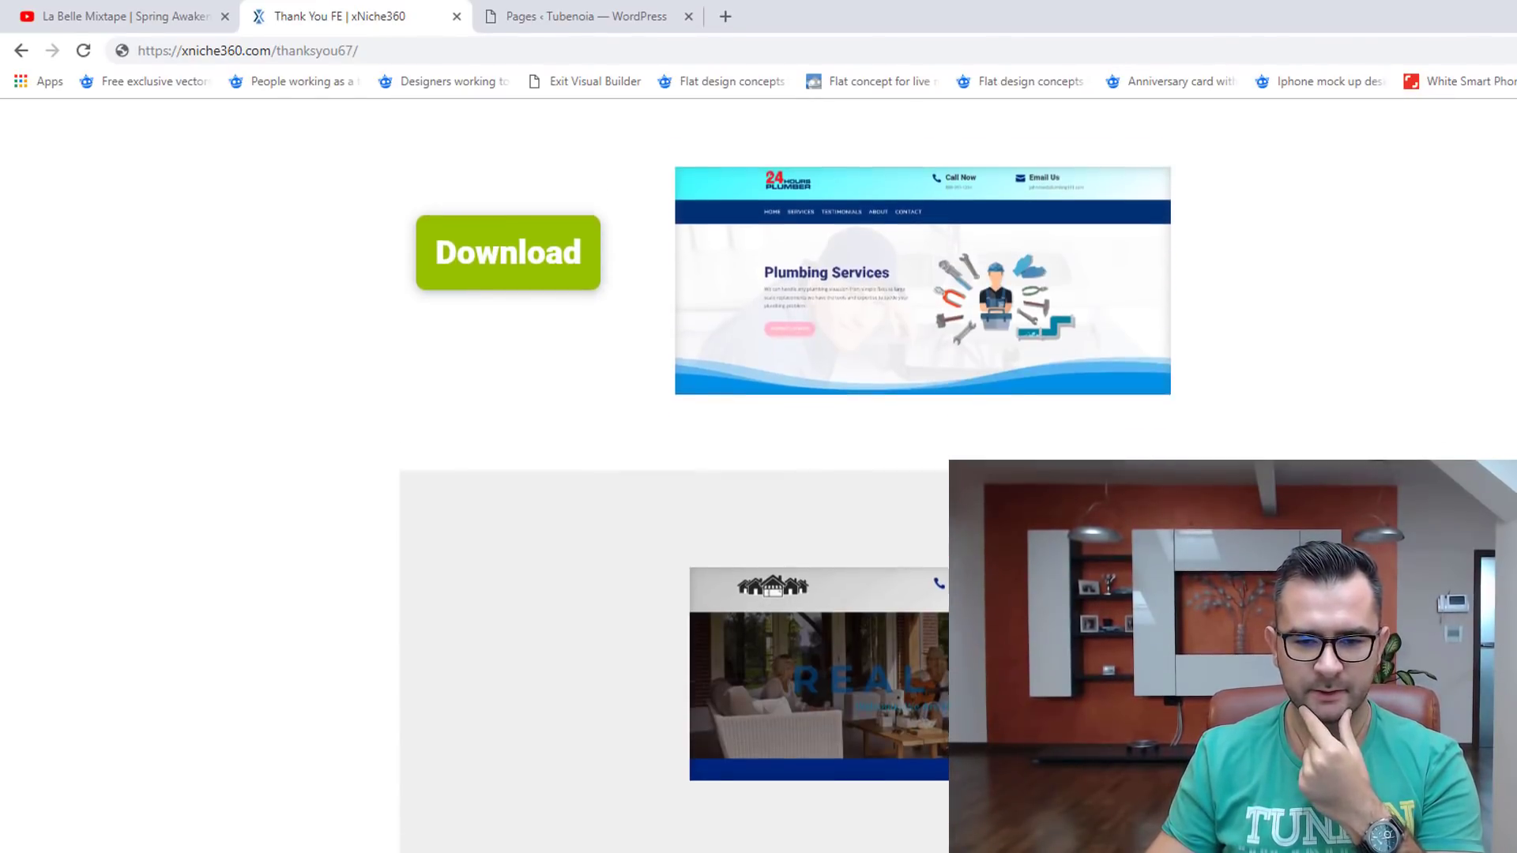
scroll(606, 432, "down", 4)
scroll(952, 251, "down", 5)
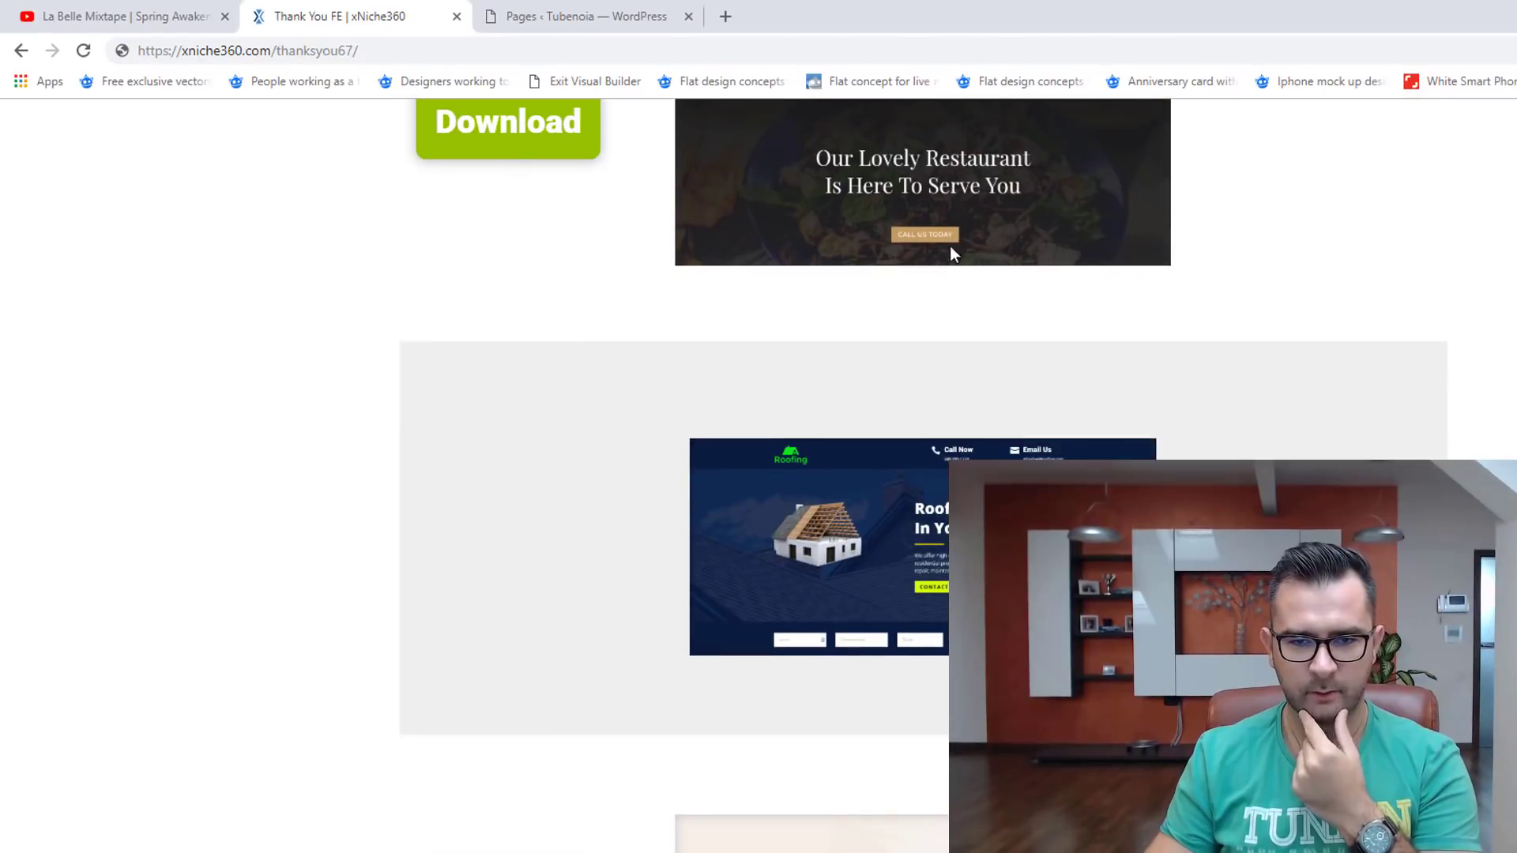
scroll(1180, 445, "down", 7)
scroll(1179, 445, "up", 5)
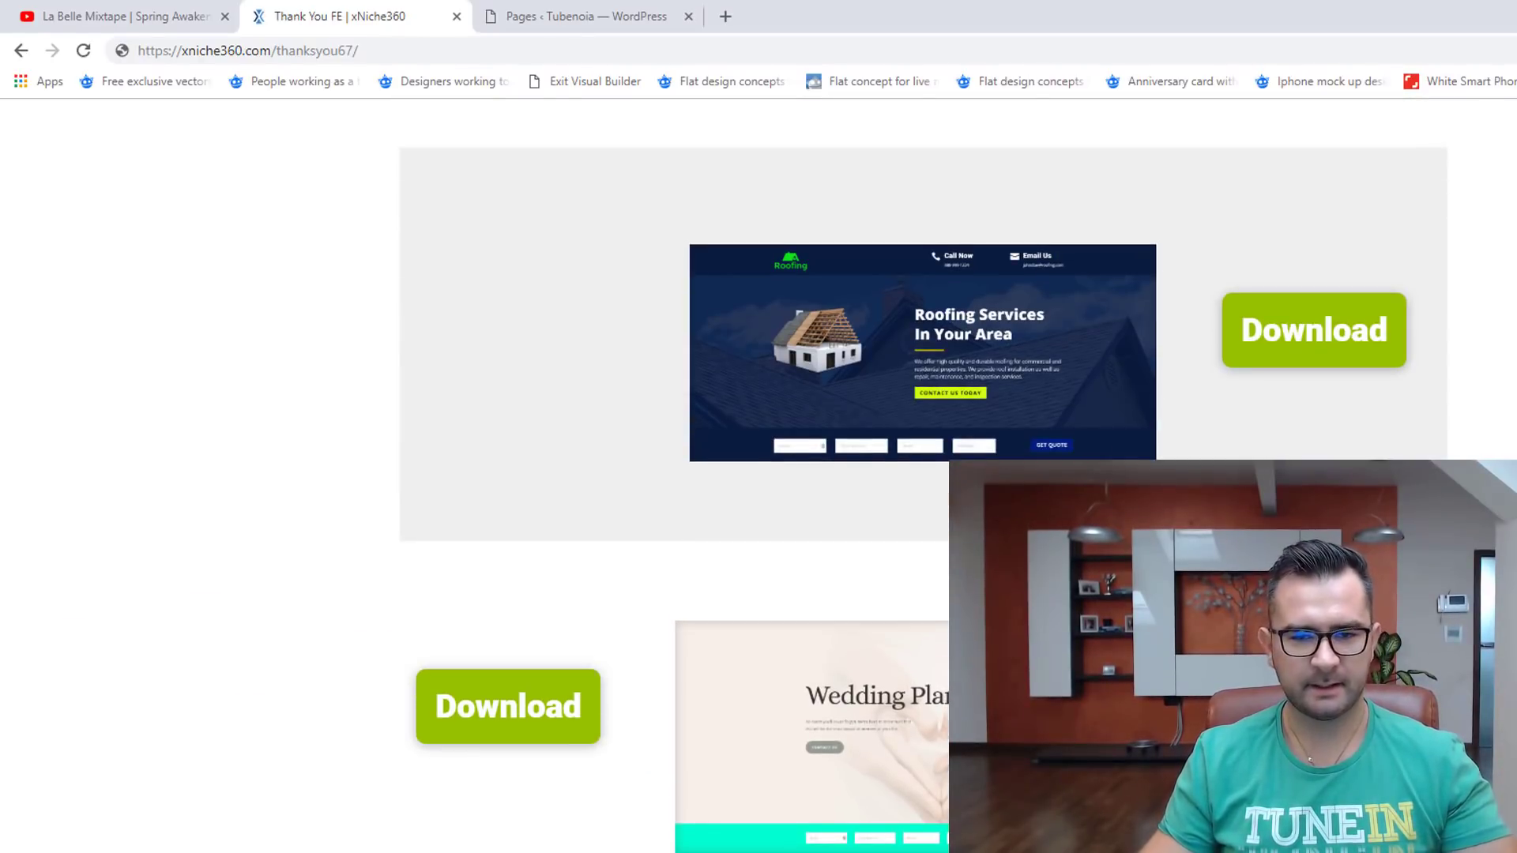
scroll(923, 475, "up", 20)
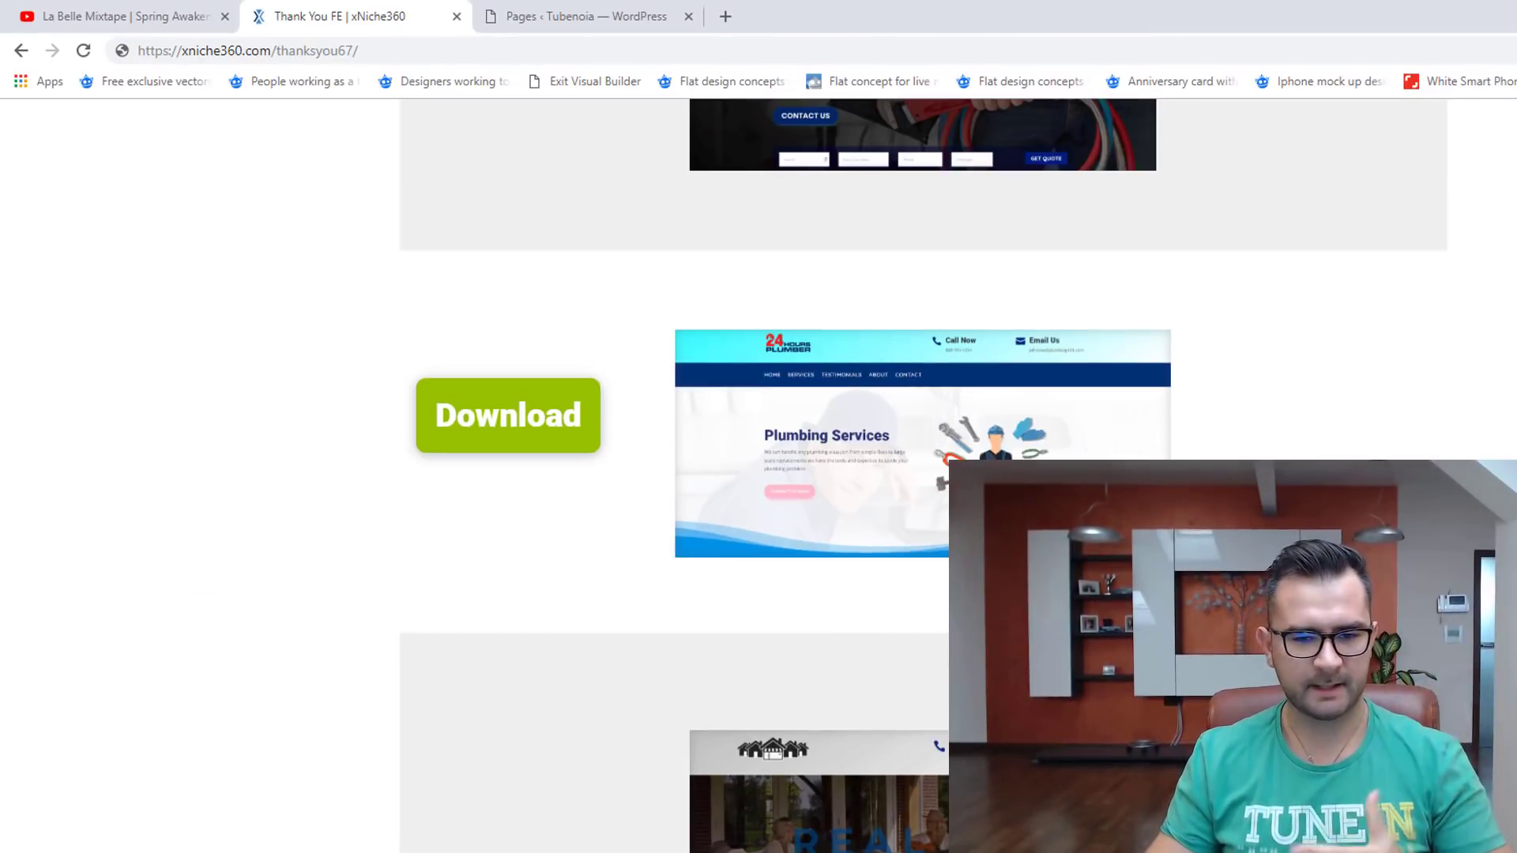
scroll(923, 474, "up", 9)
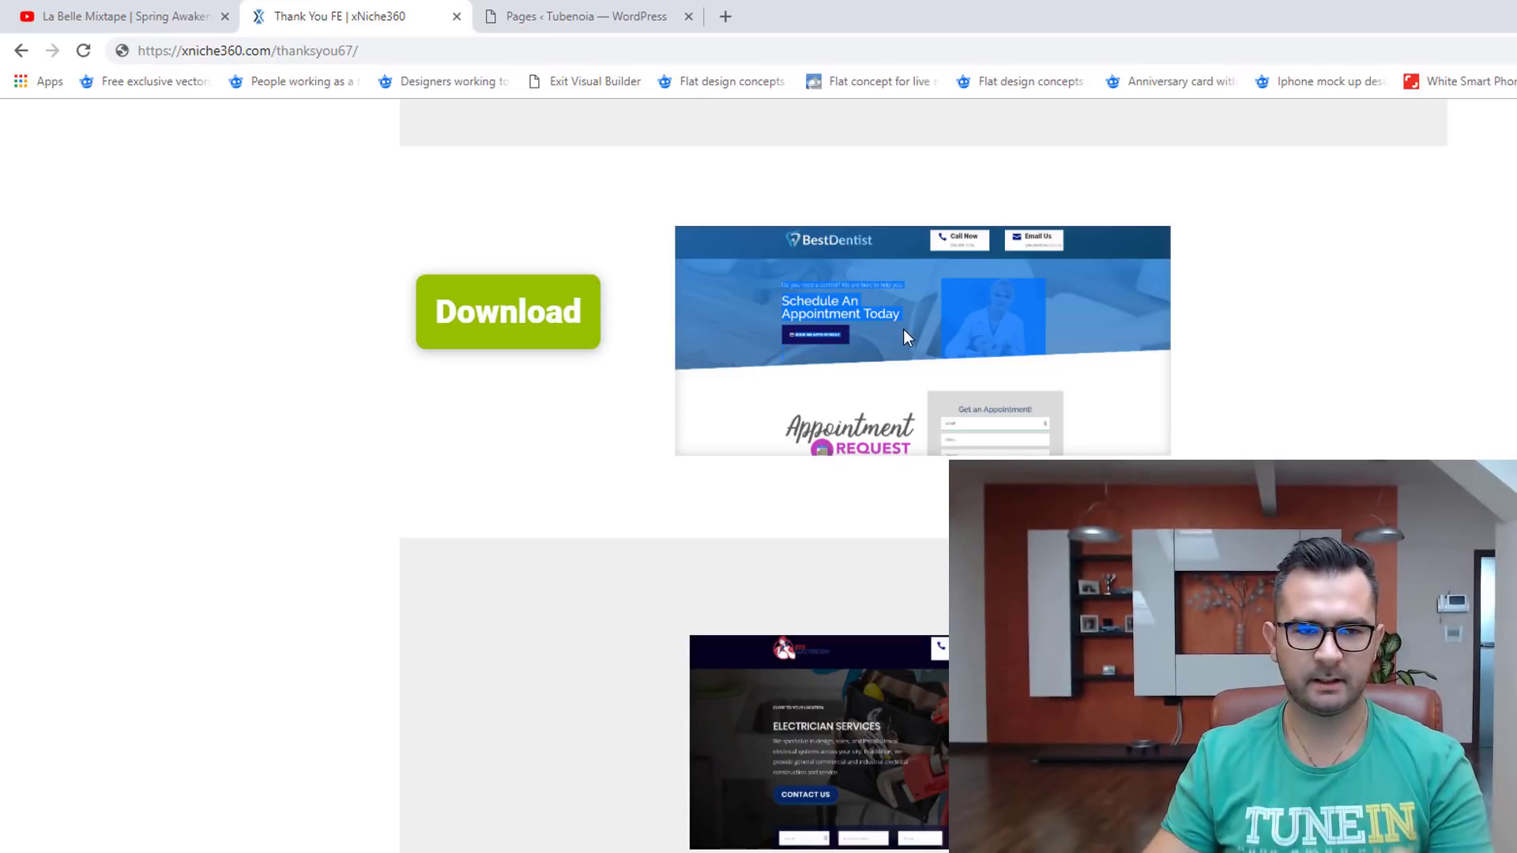
left_click(632, 24)
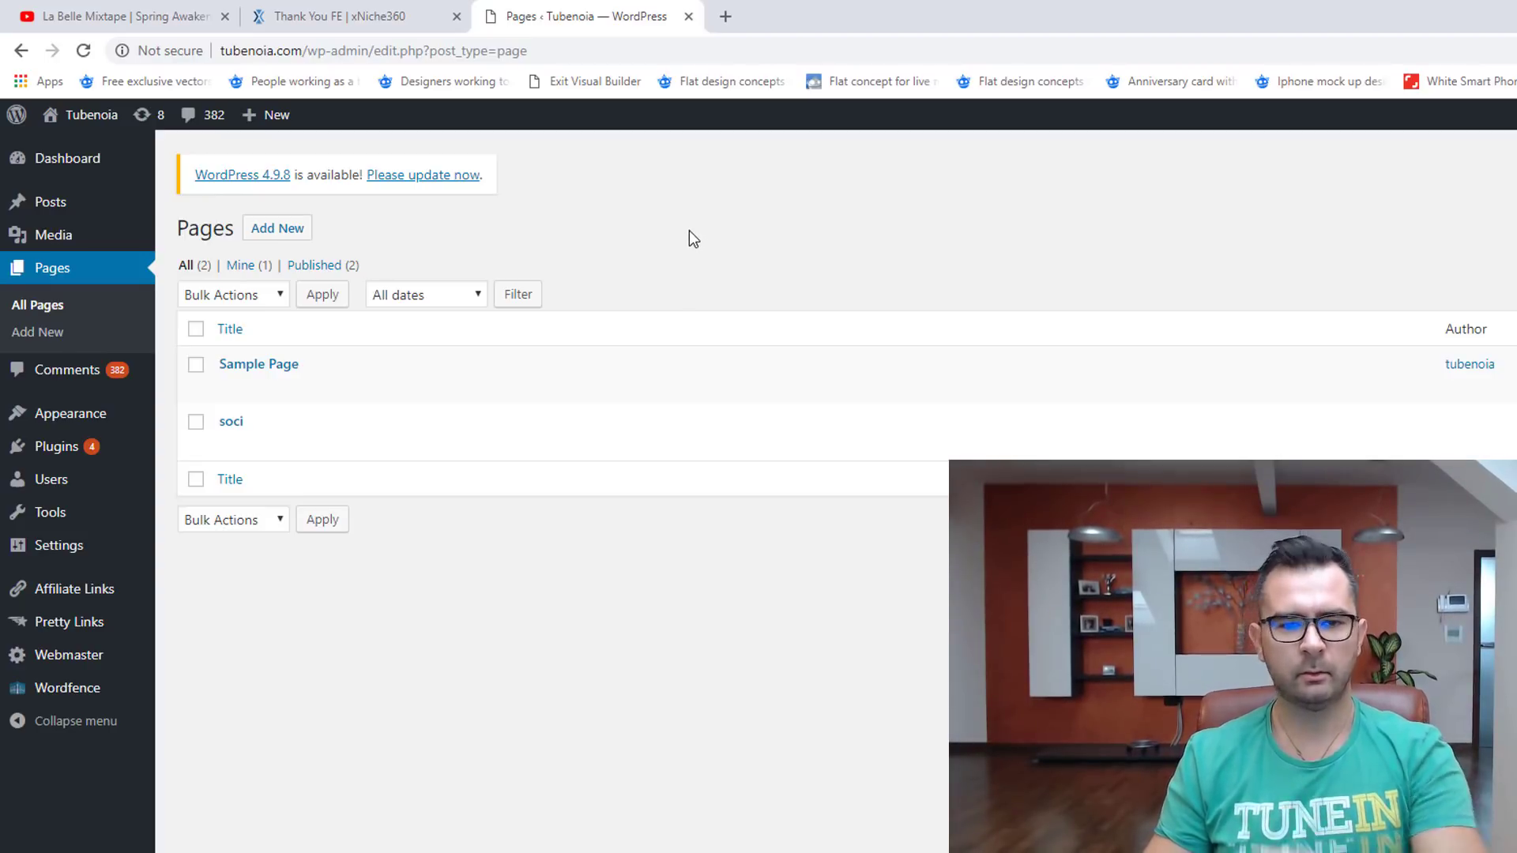
Step: Go to Themes > Add New and bring up the theme upload panel
left_click(313, 229)
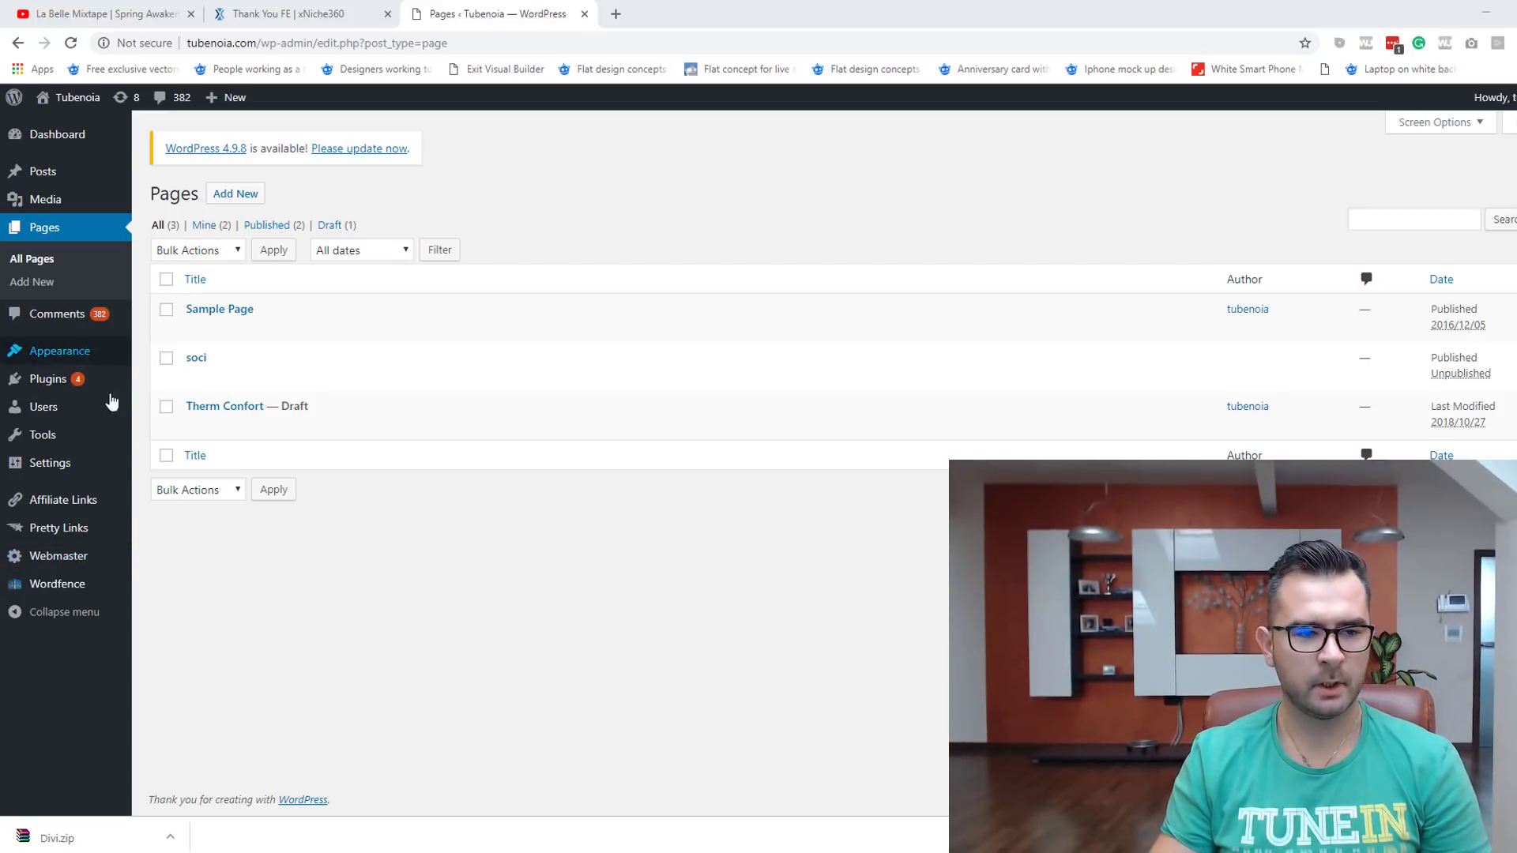
mouse_move(117, 361)
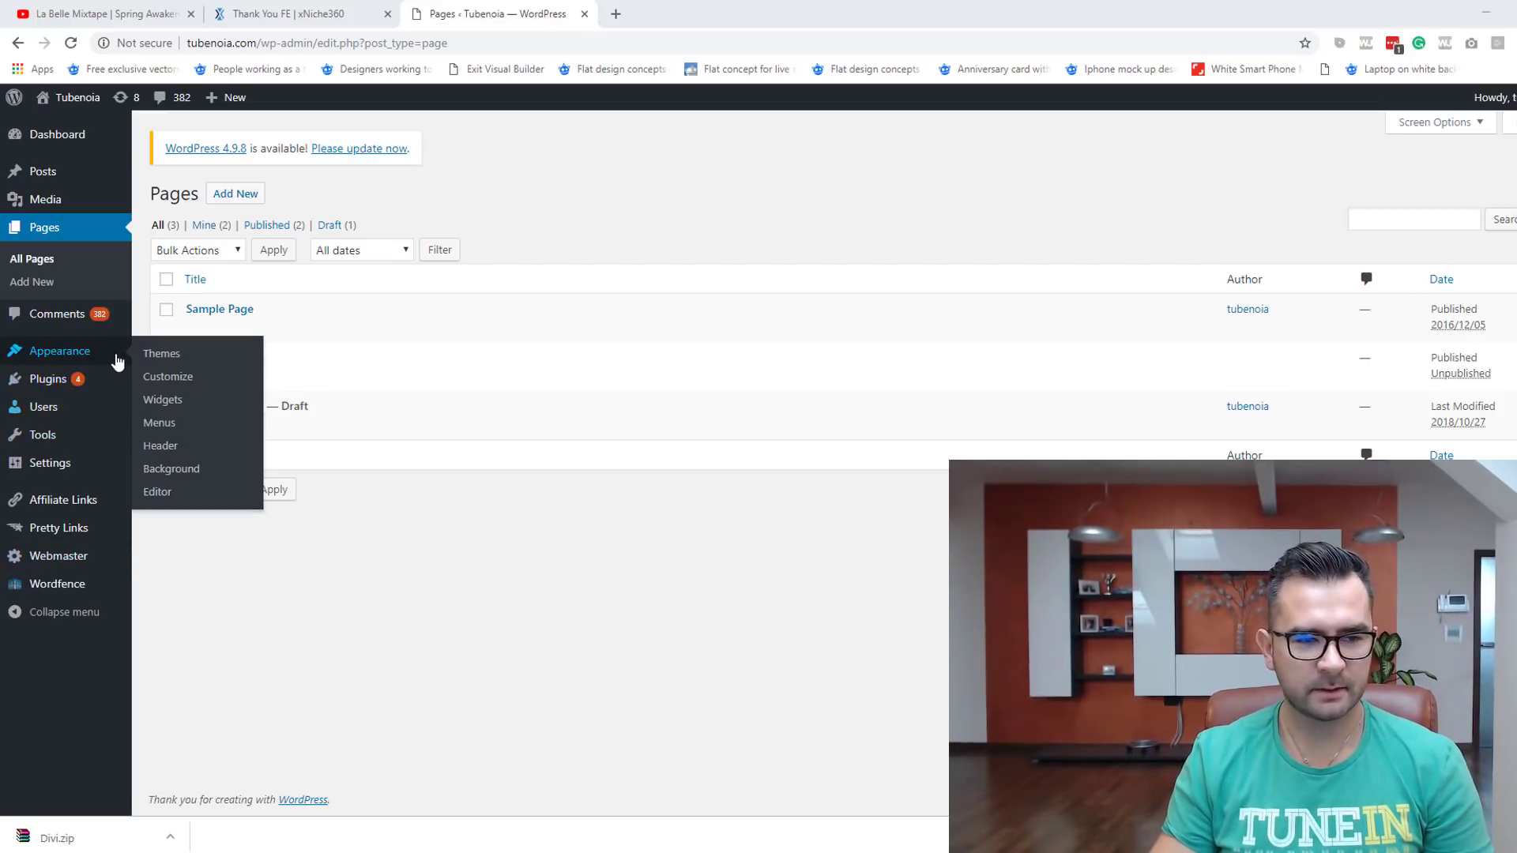
left_click(201, 362)
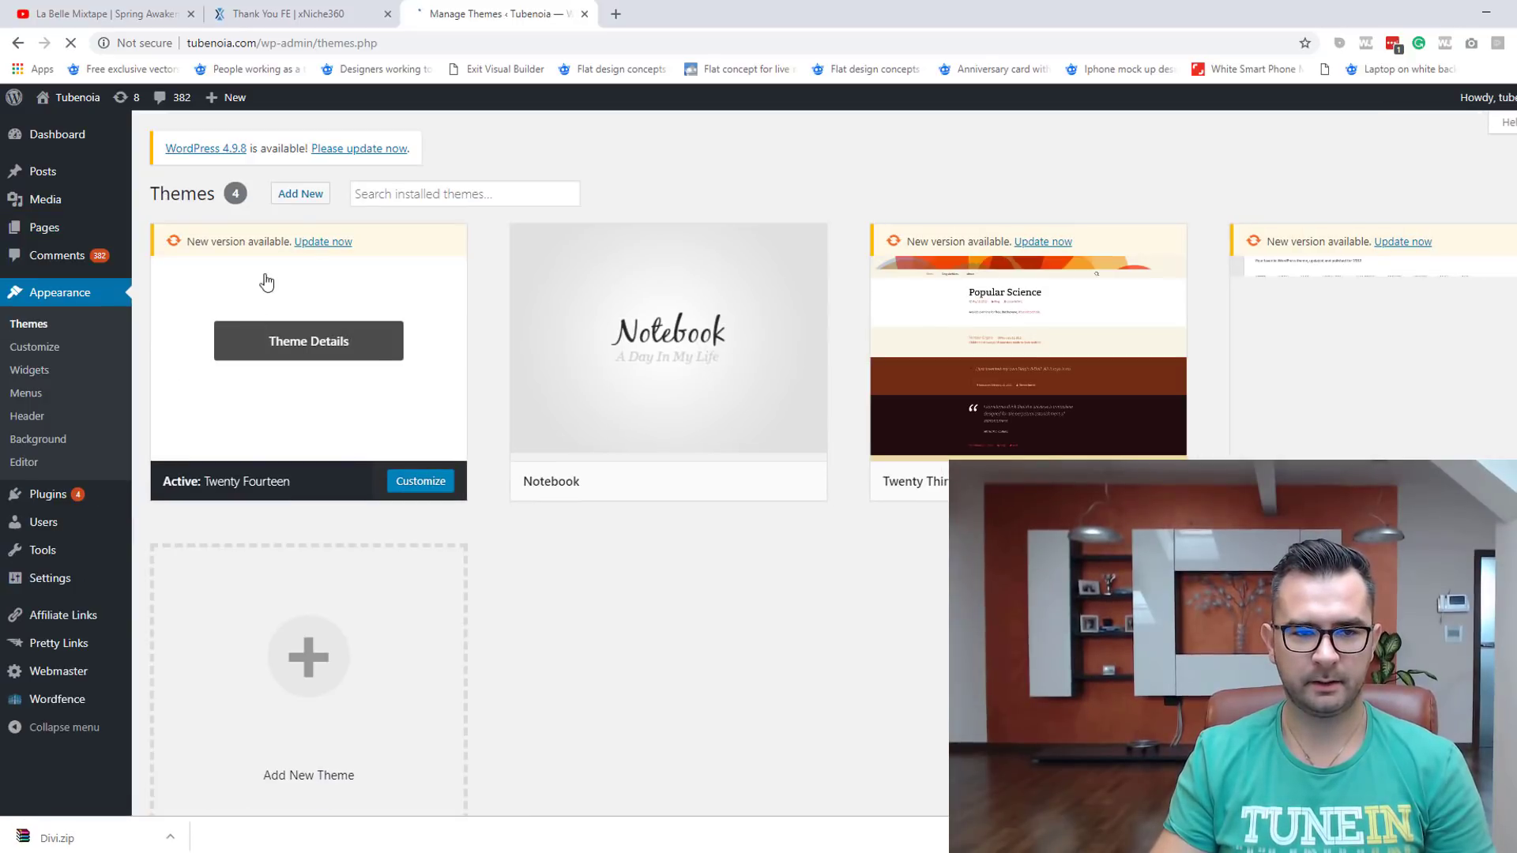
left_click(309, 196)
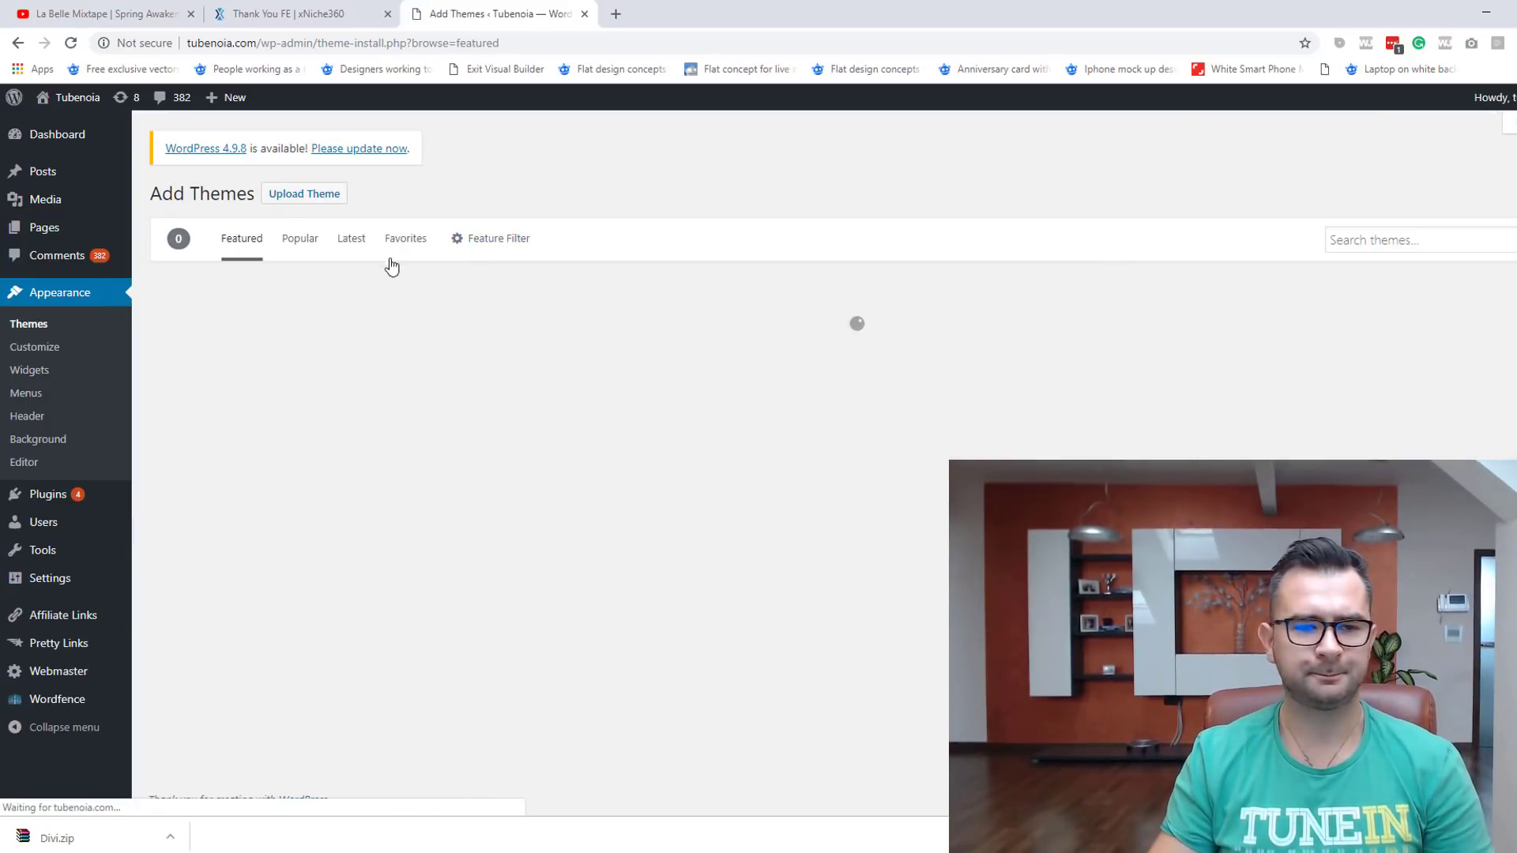
left_click(313, 207)
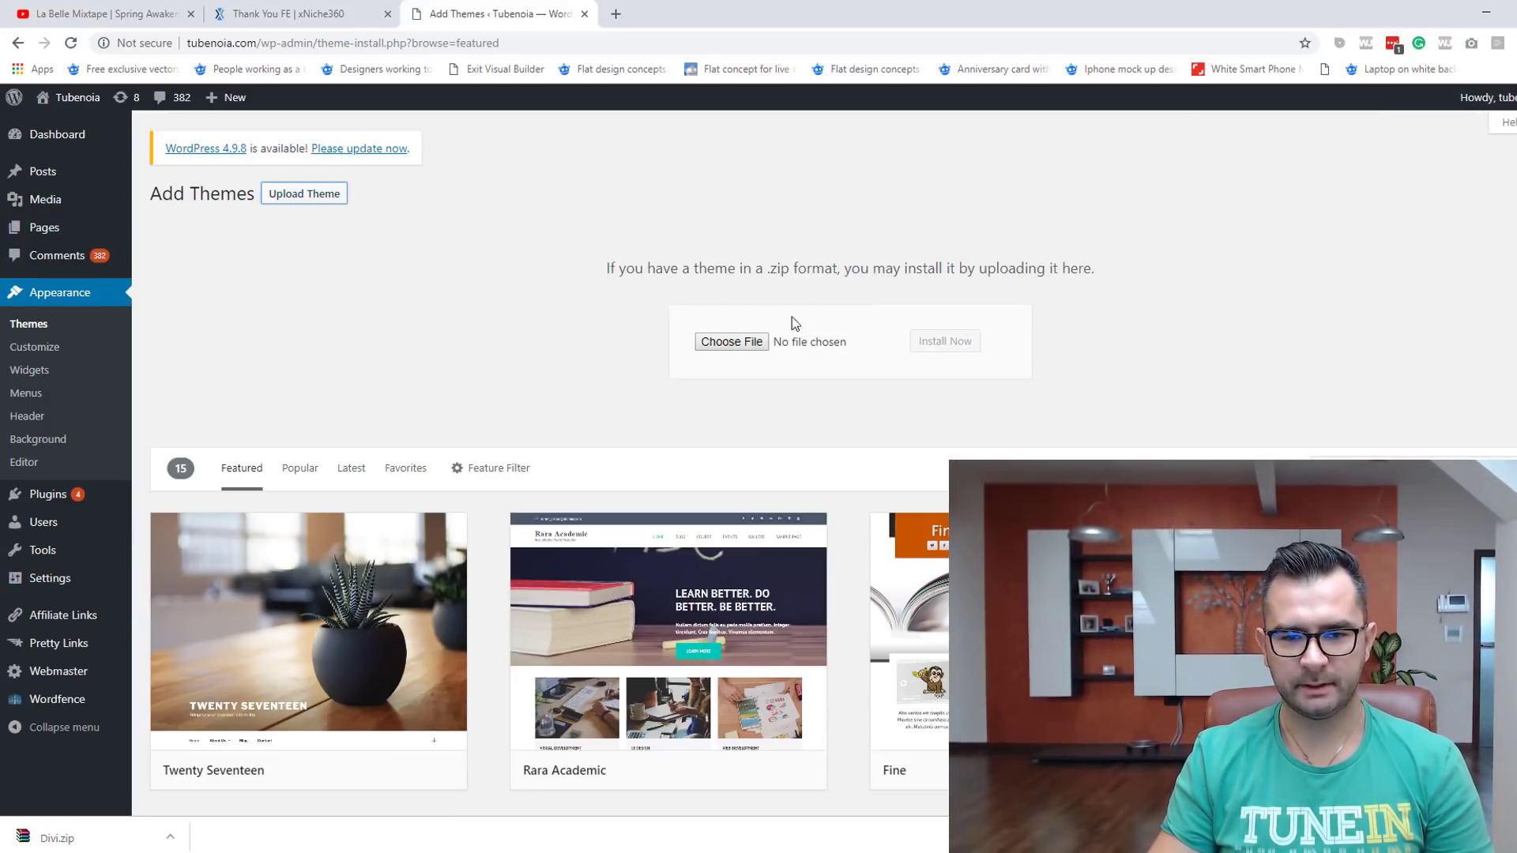
Step: Upload and install Divi.zip, then activate the Divi theme
left_click(722, 342)
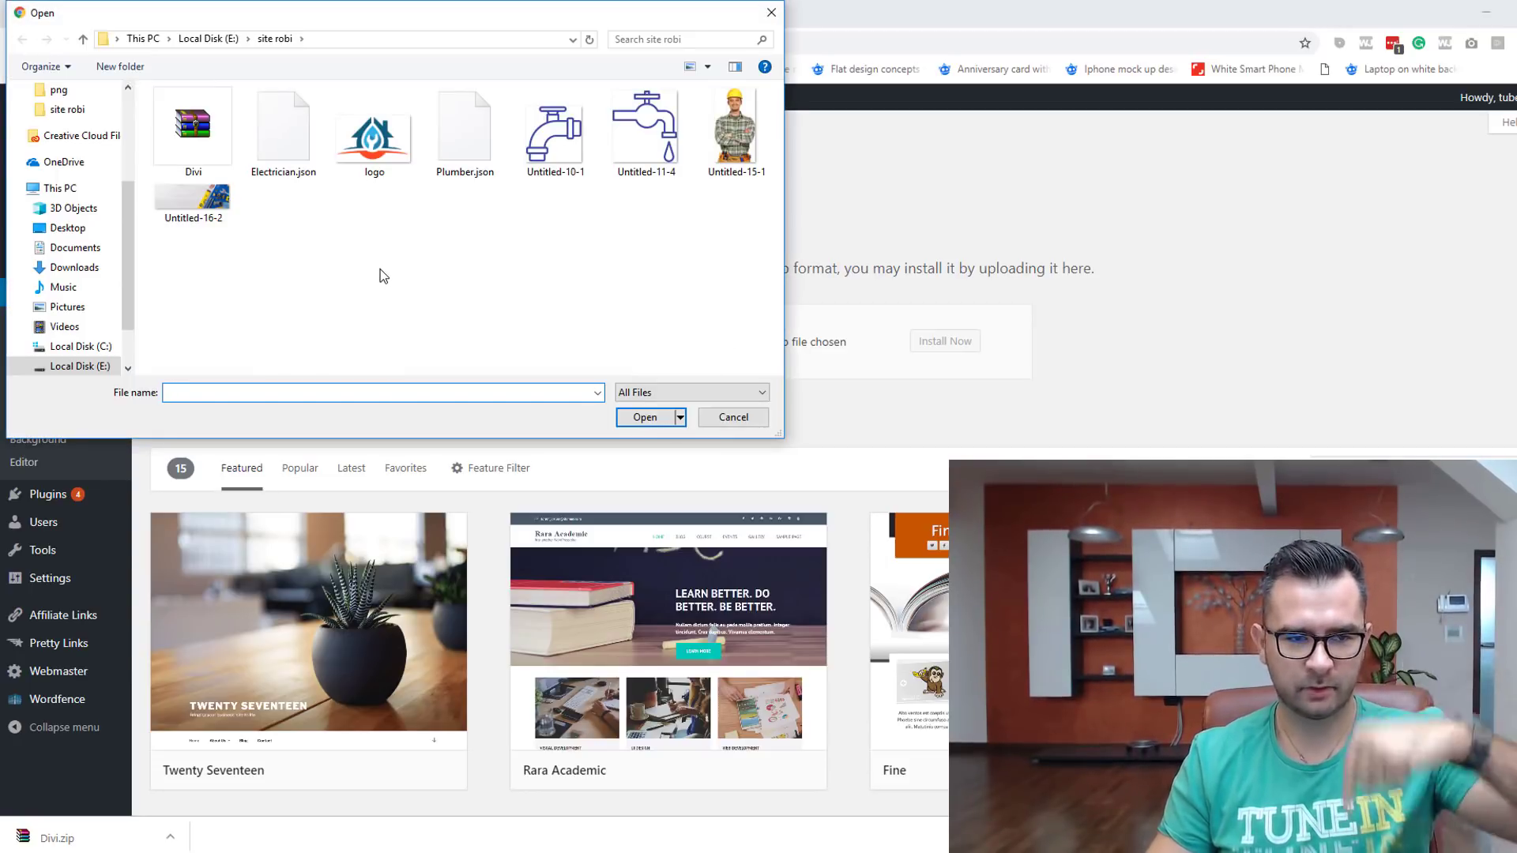
left_click(170, 142)
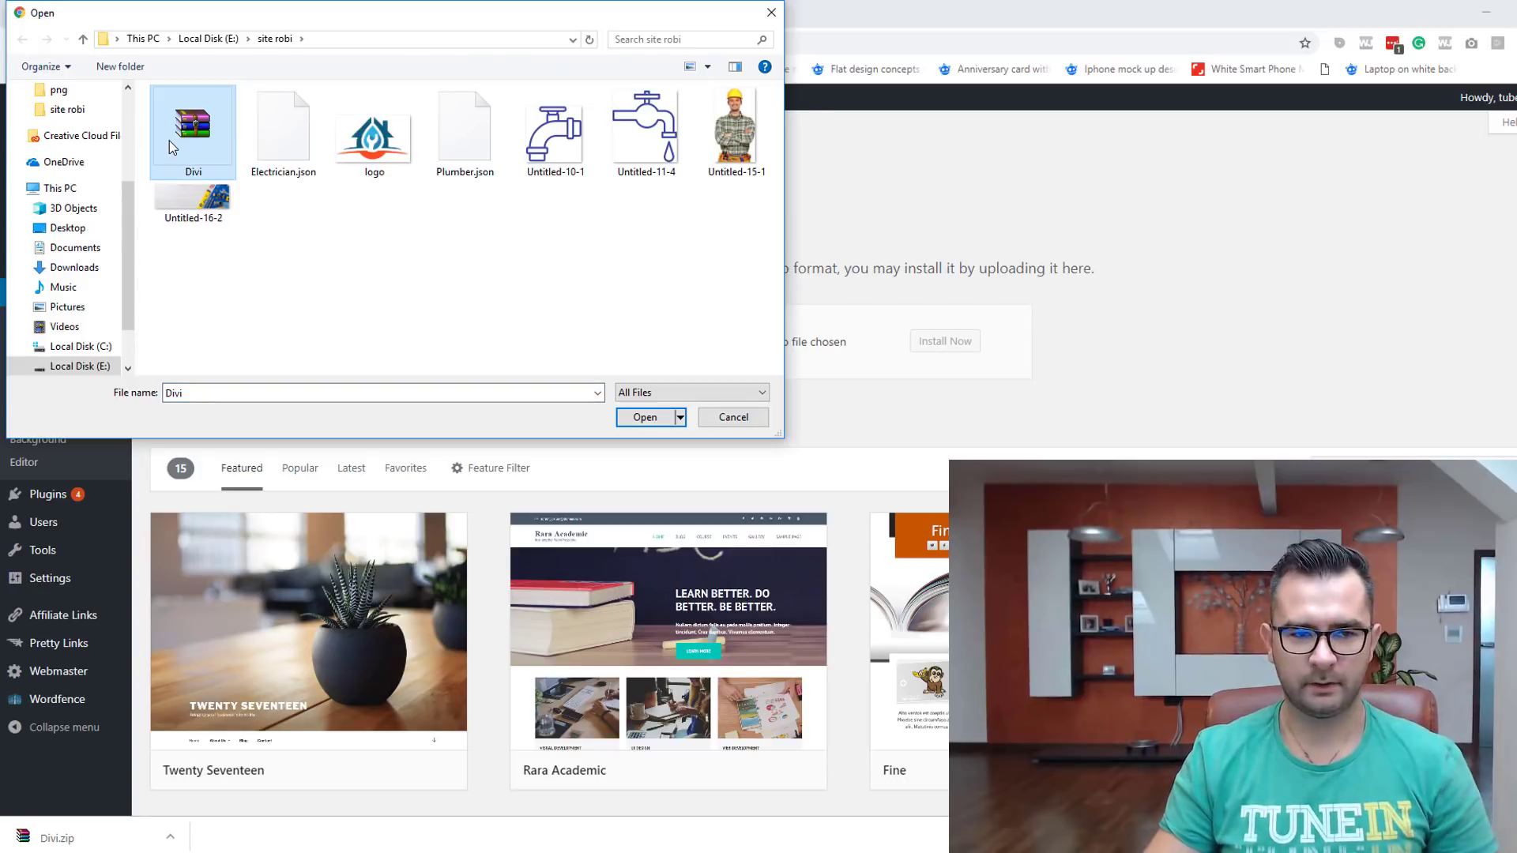
double_click(170, 141)
left_click(963, 344)
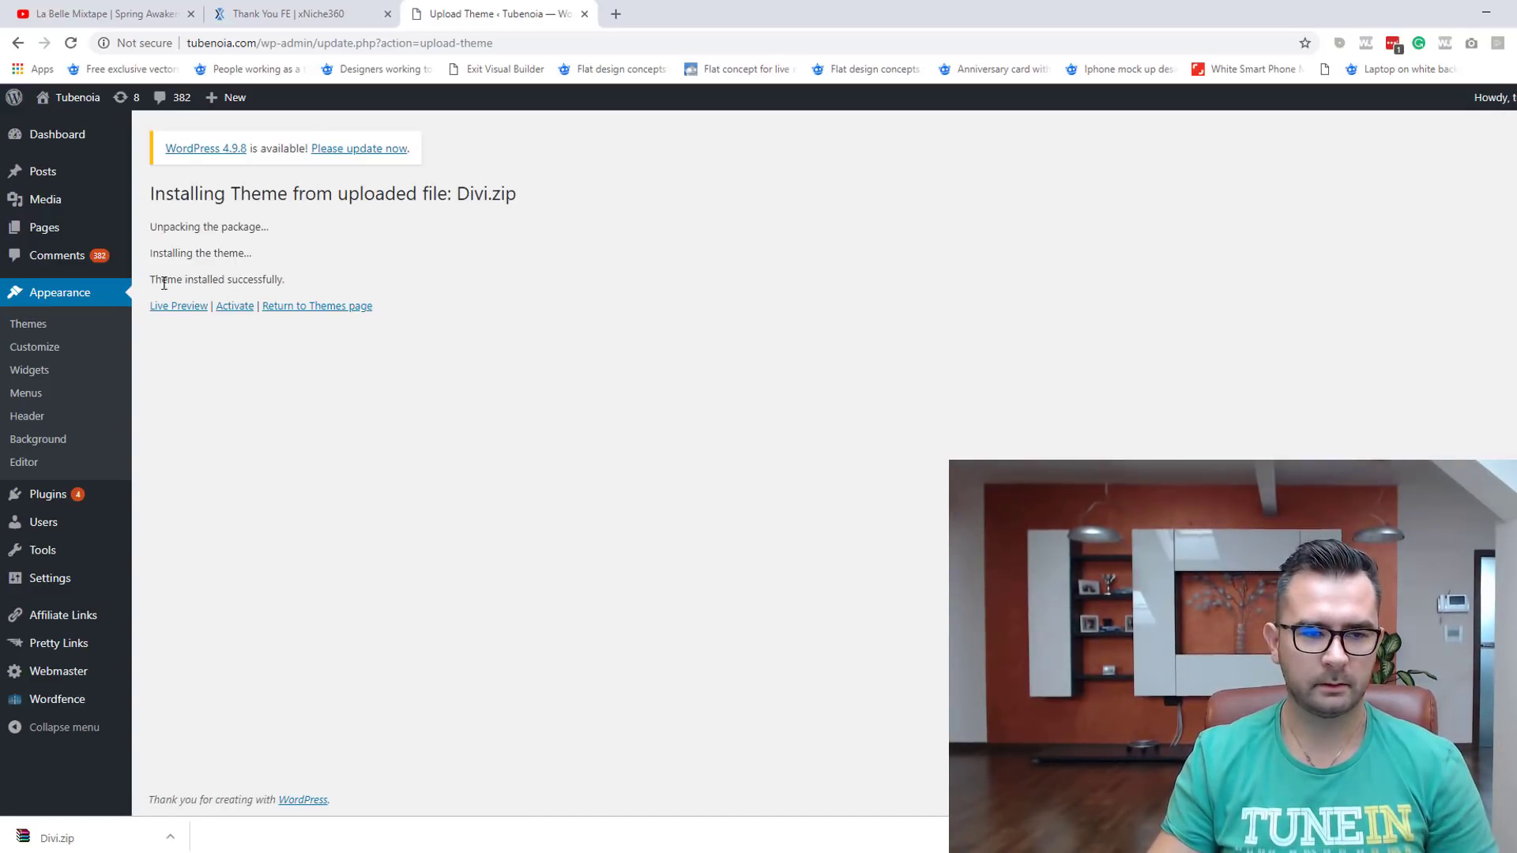
left_click_drag(164, 283, 385, 265)
left_click(235, 307)
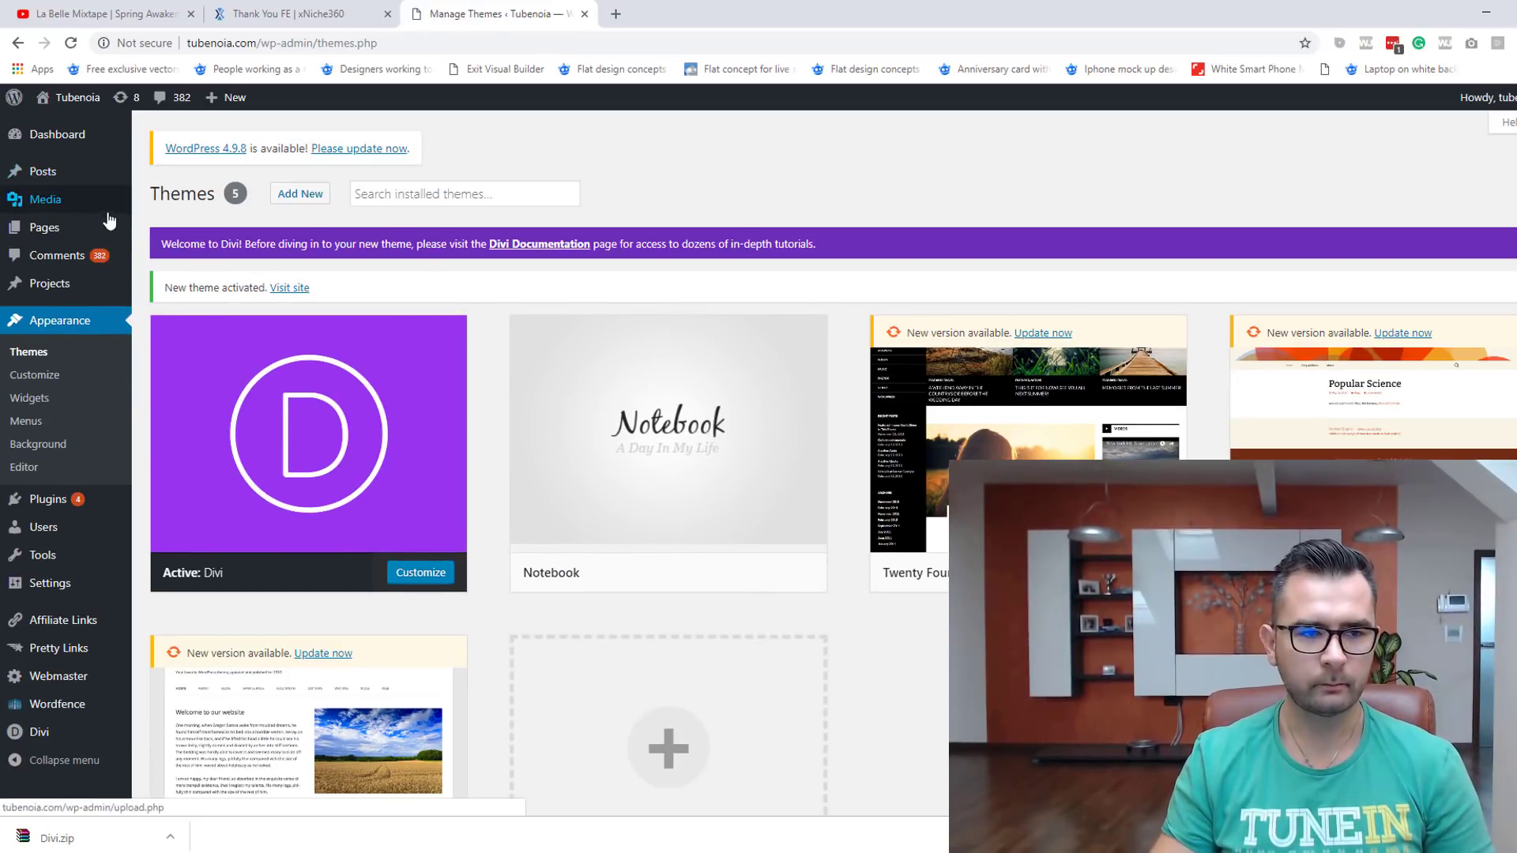
Step: Add a new page titled 'Therm Confort' and turn on the Divi Builder for it
mouse_move(89, 235)
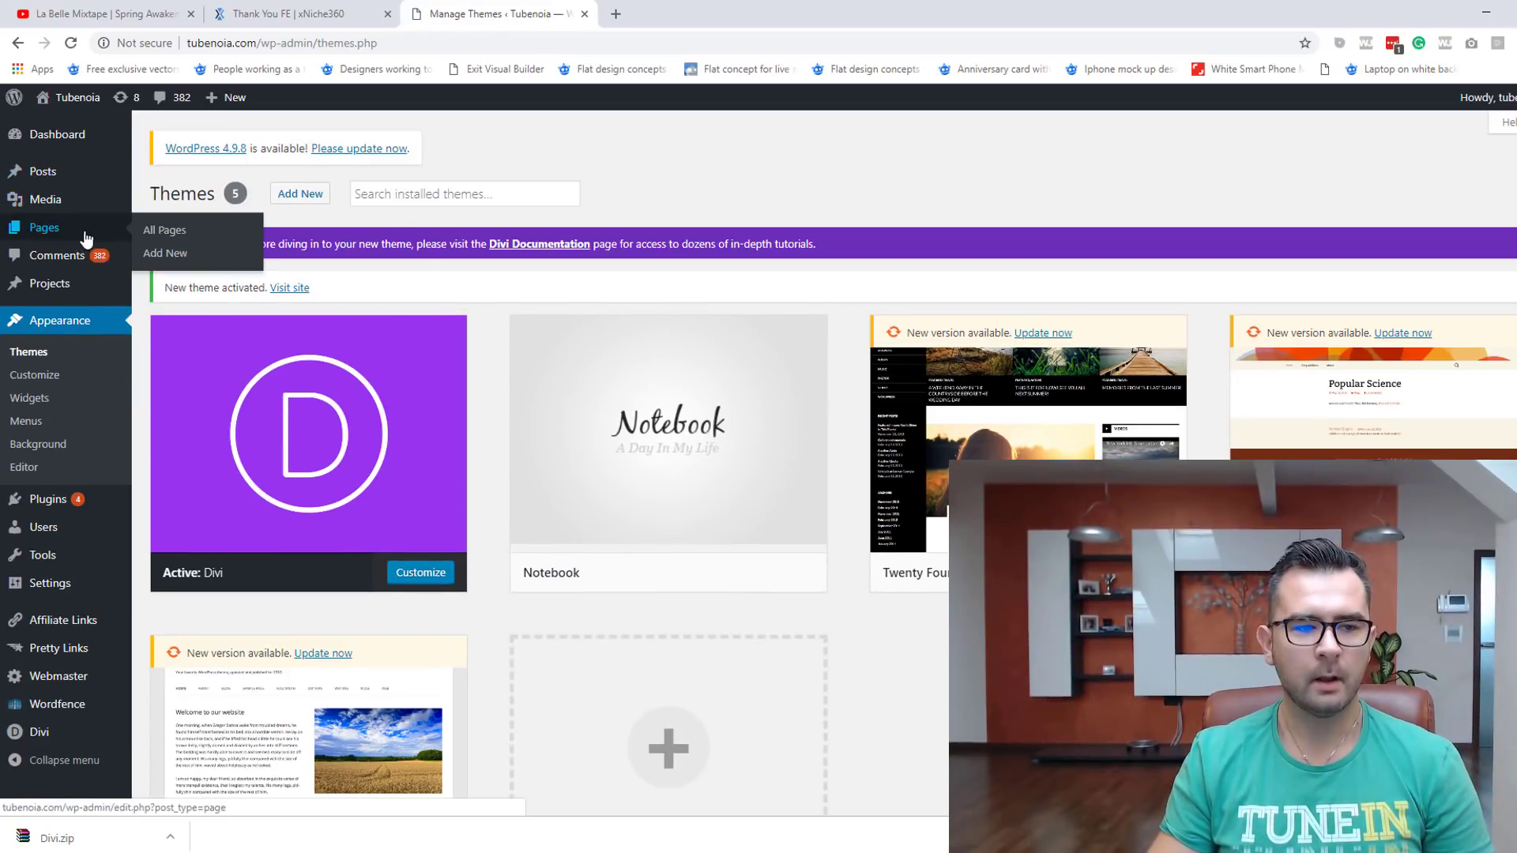
left_click(159, 254)
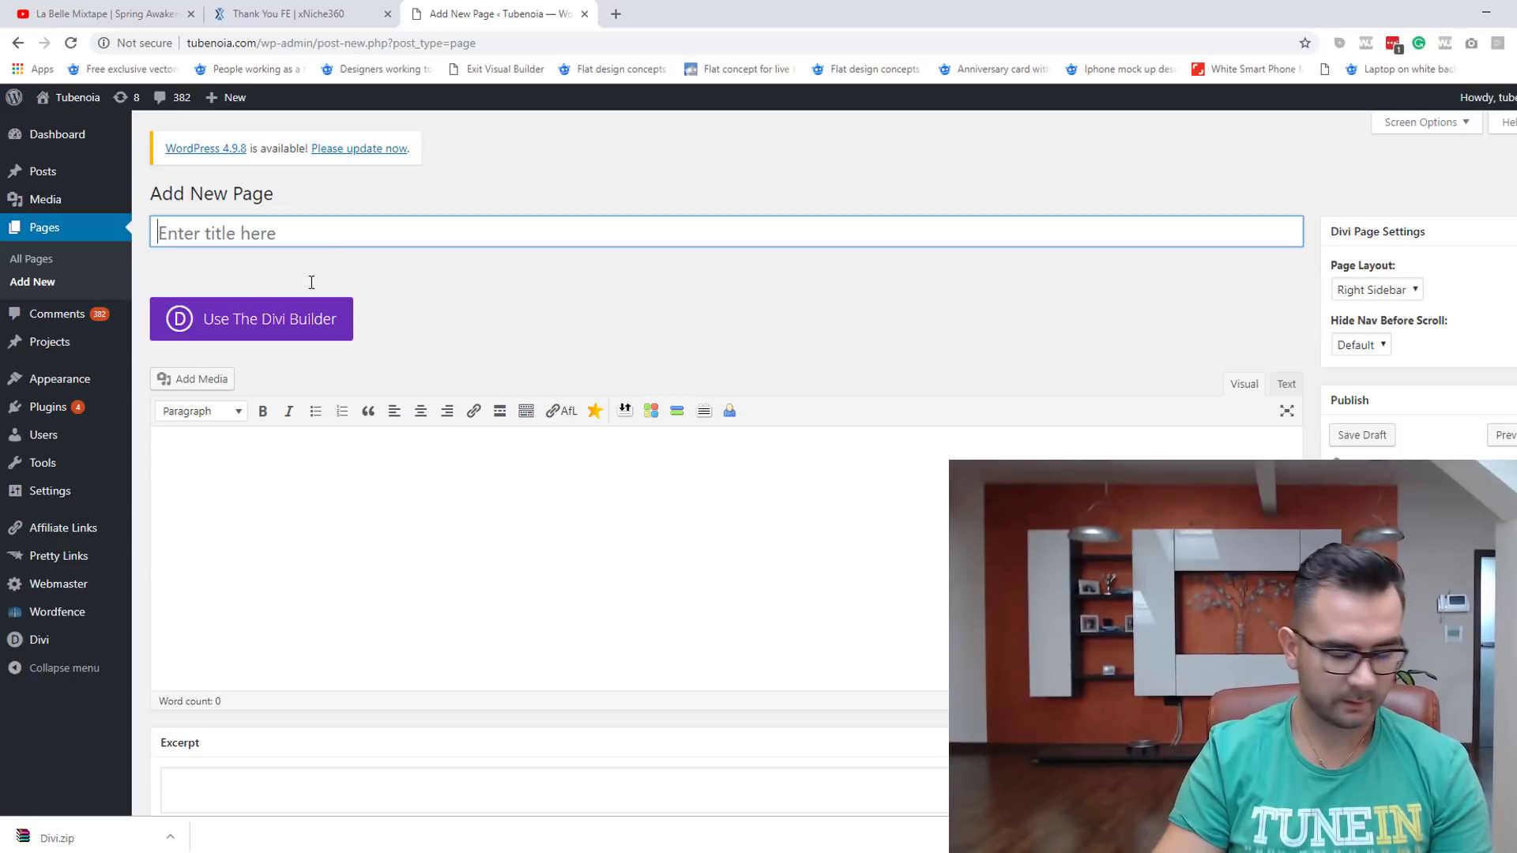
type("Therm Confort")
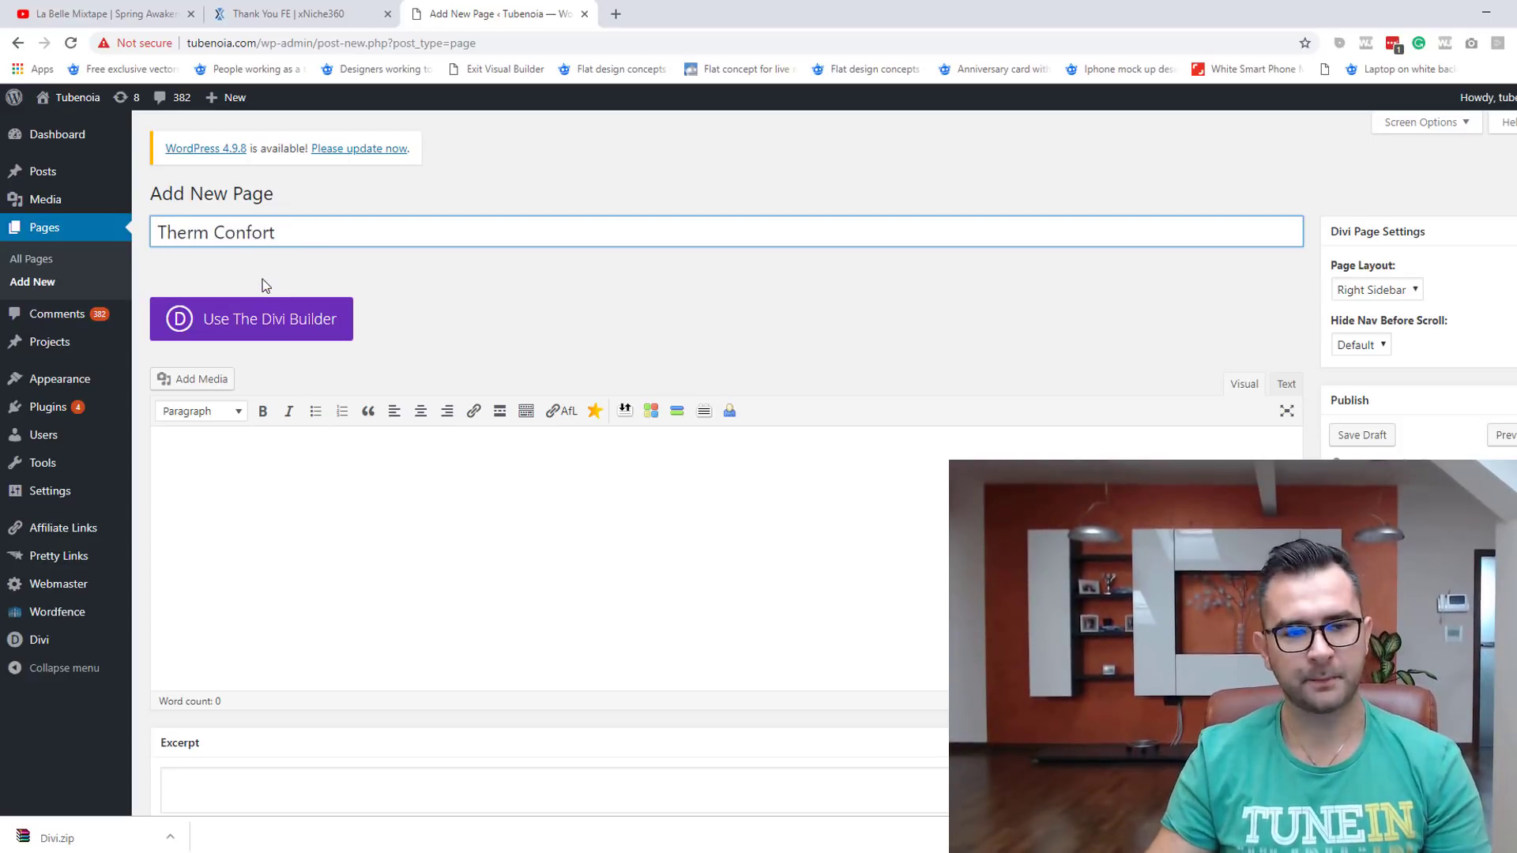
left_click(308, 320)
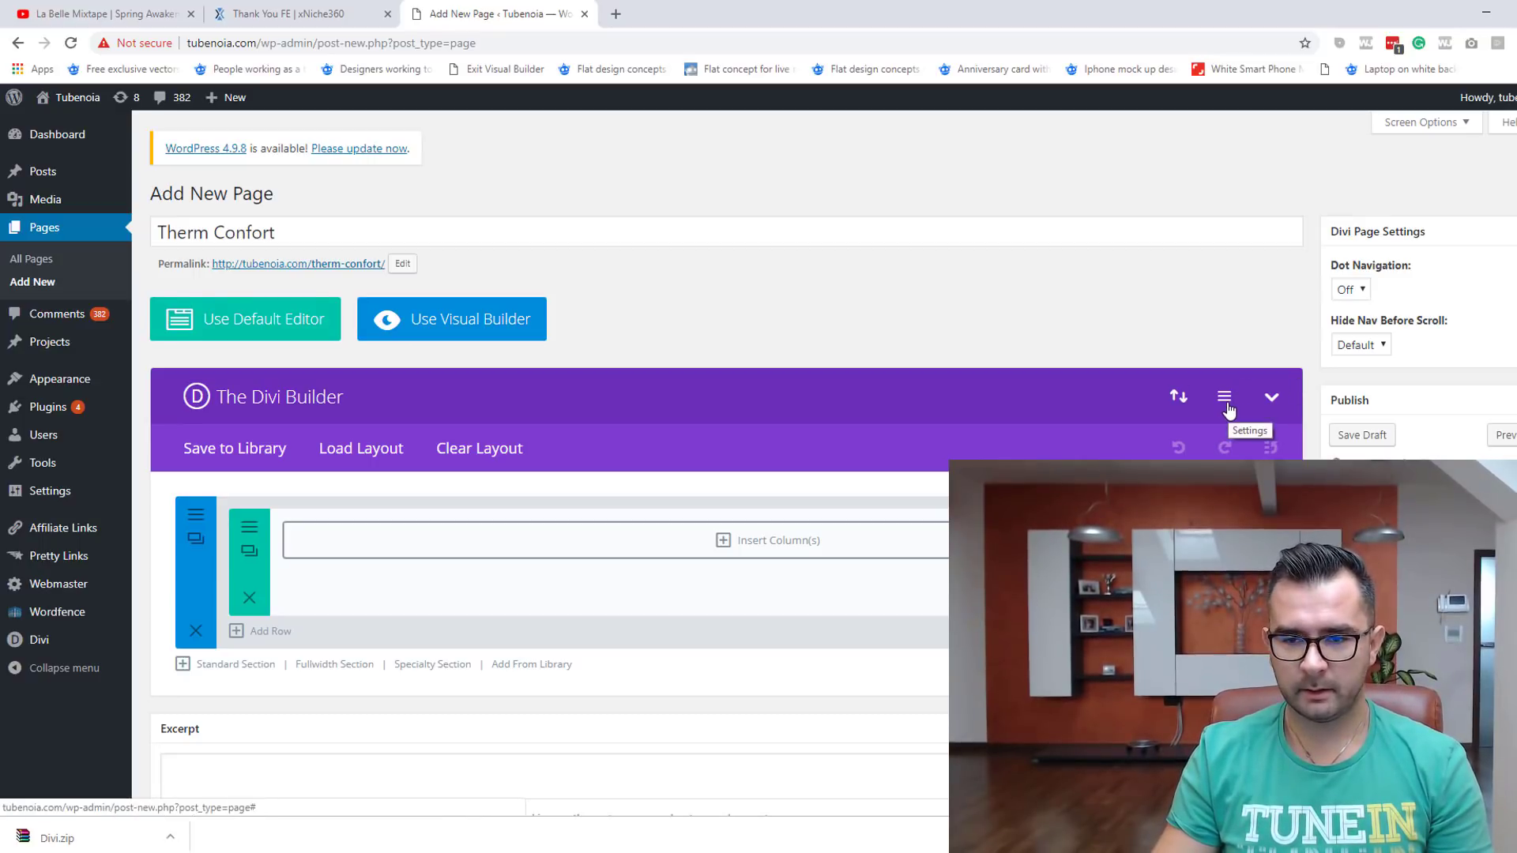
Step: Import the Electrician.json layout into the page via Divi's Import & Export dialog
left_click(1183, 399)
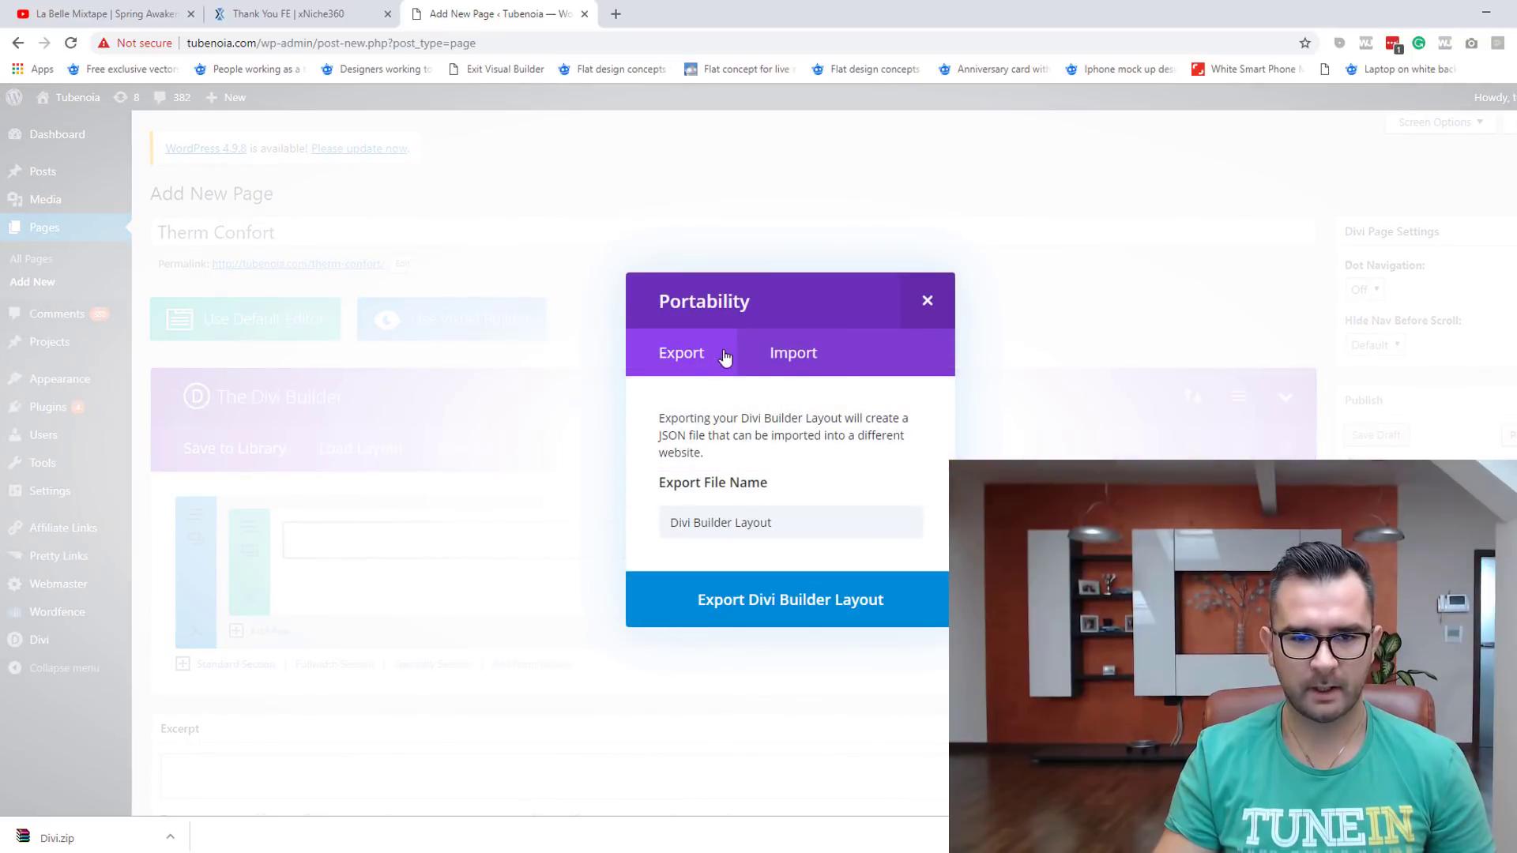
left_click(828, 354)
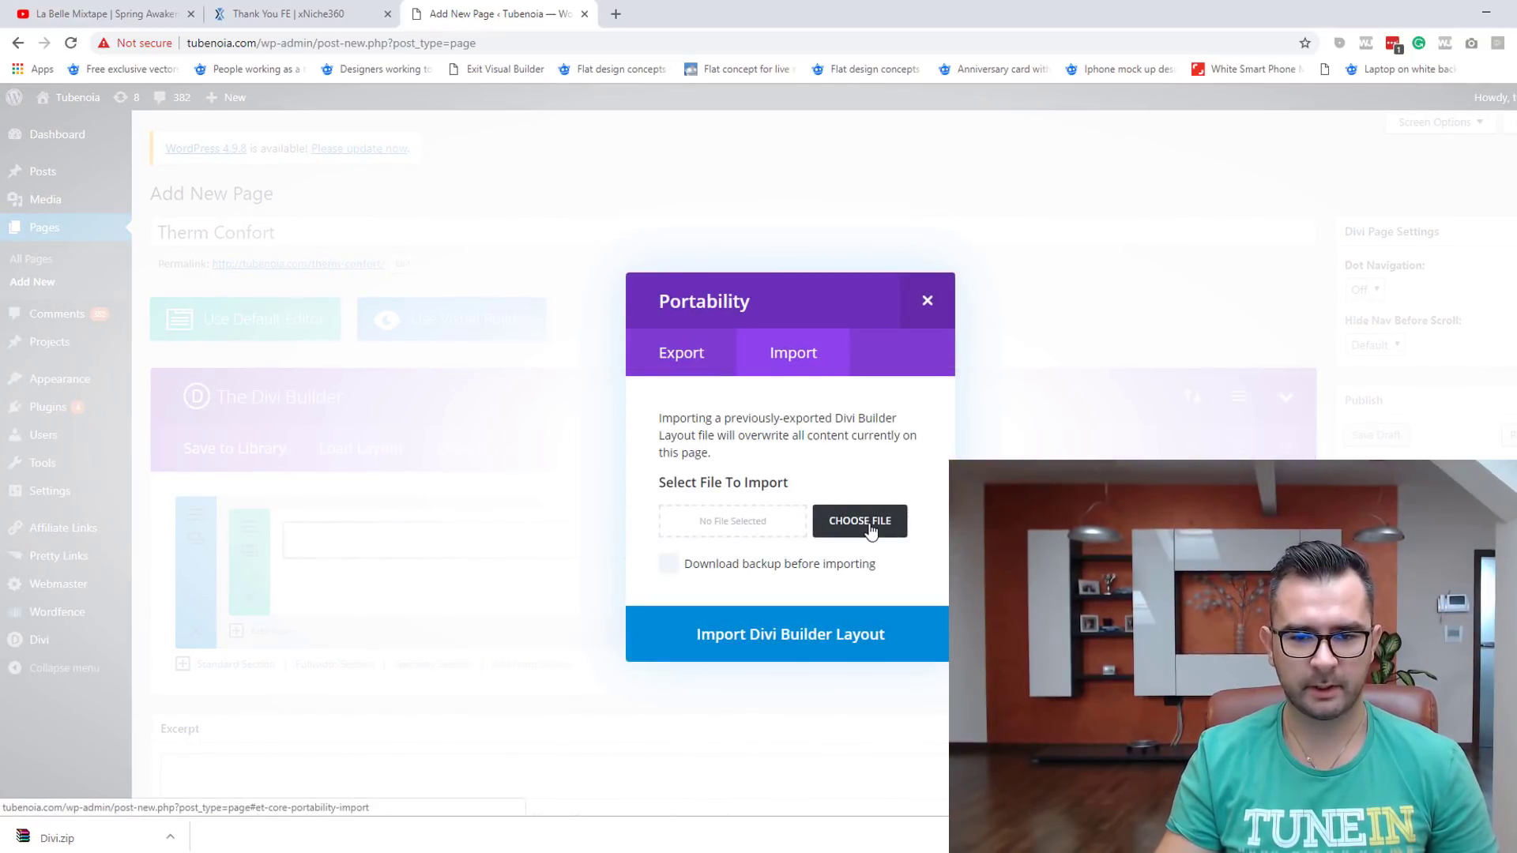
left_click(860, 518)
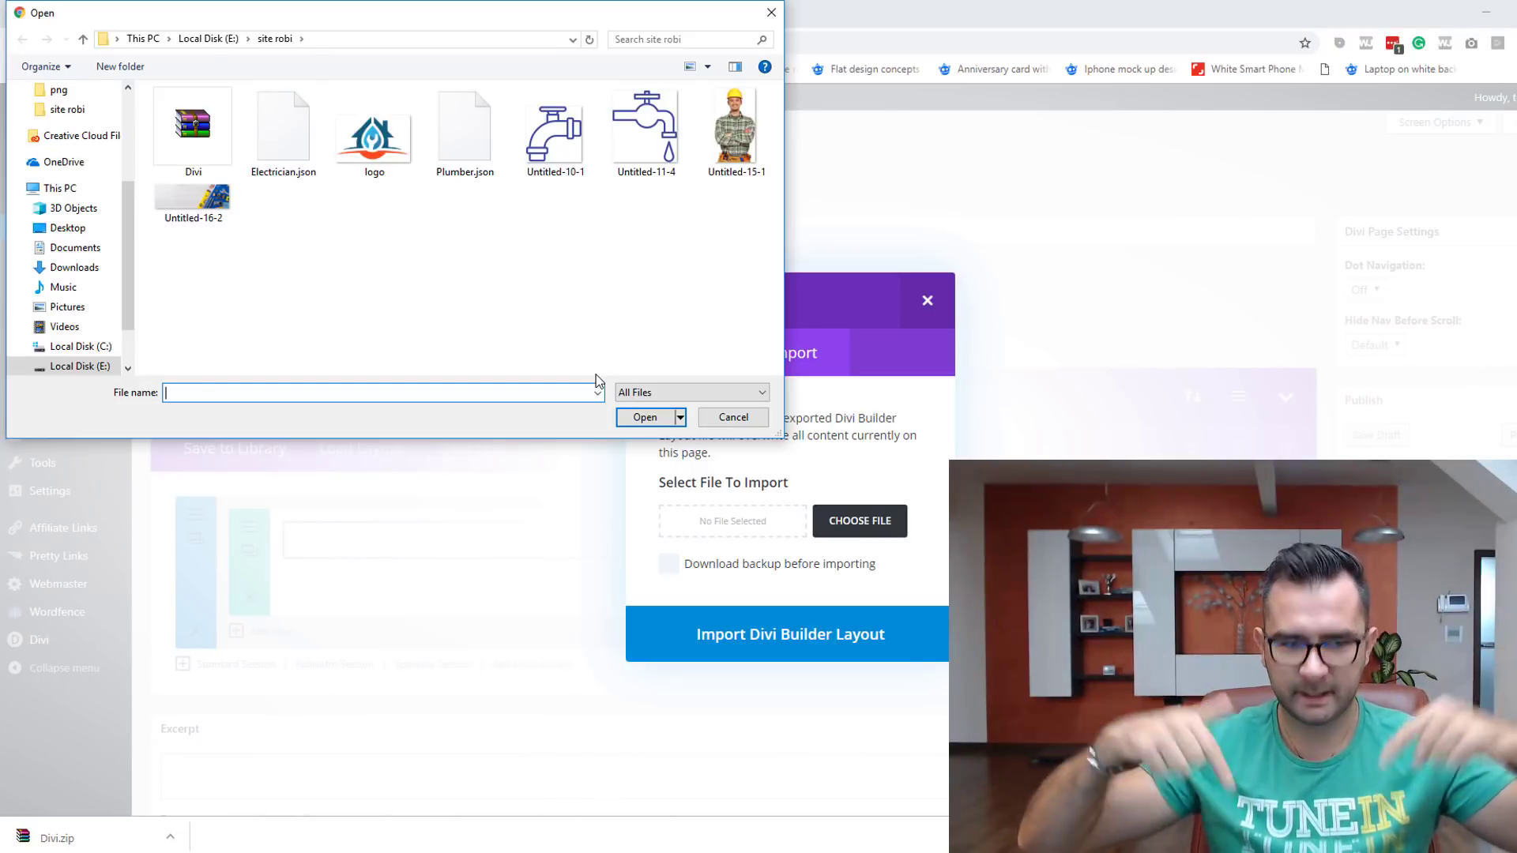
double_click(268, 129)
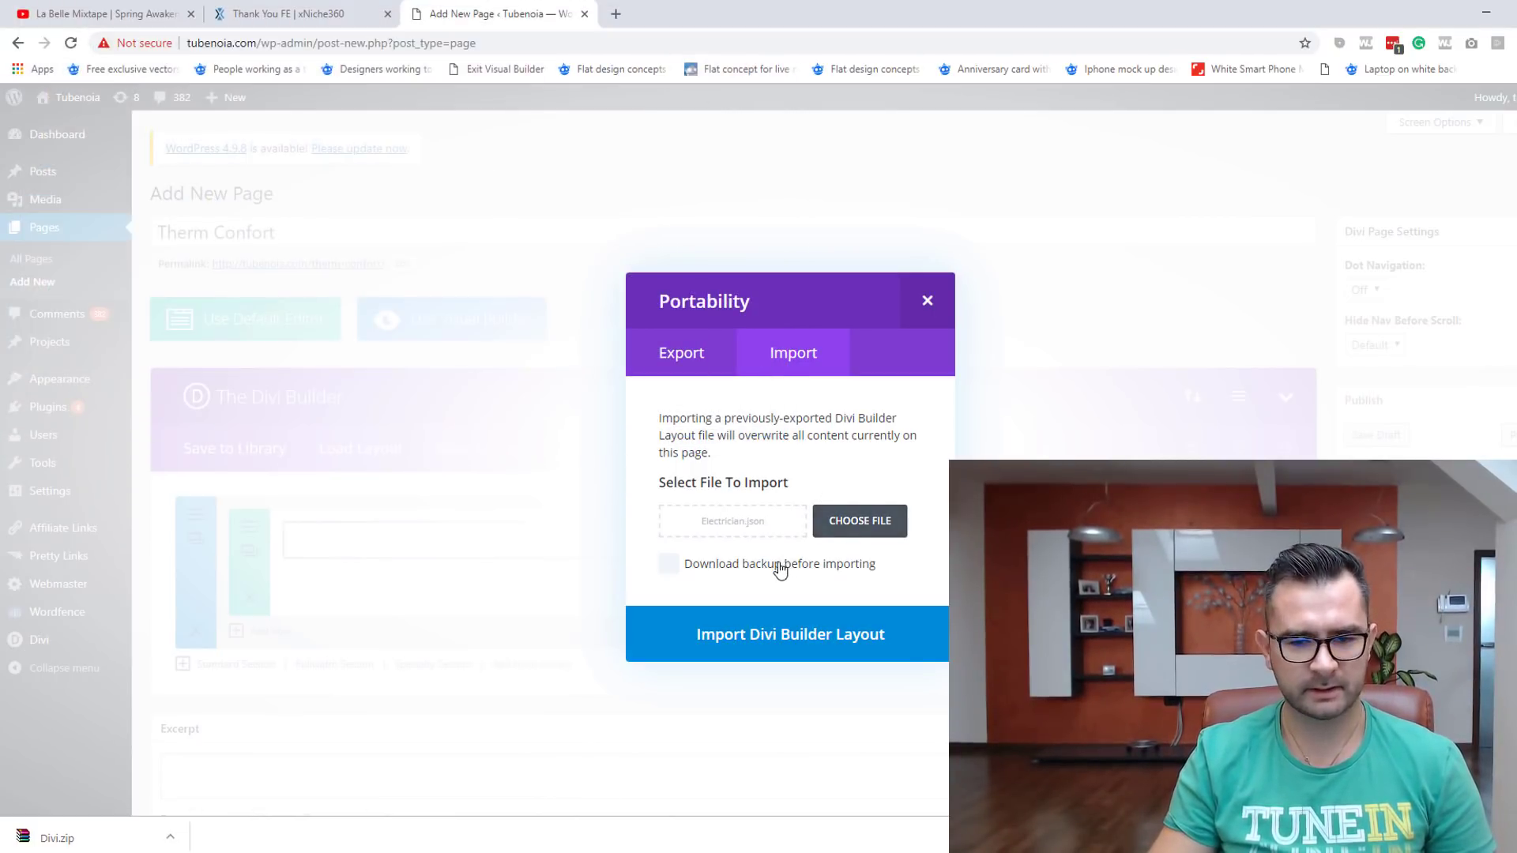
left_click(862, 640)
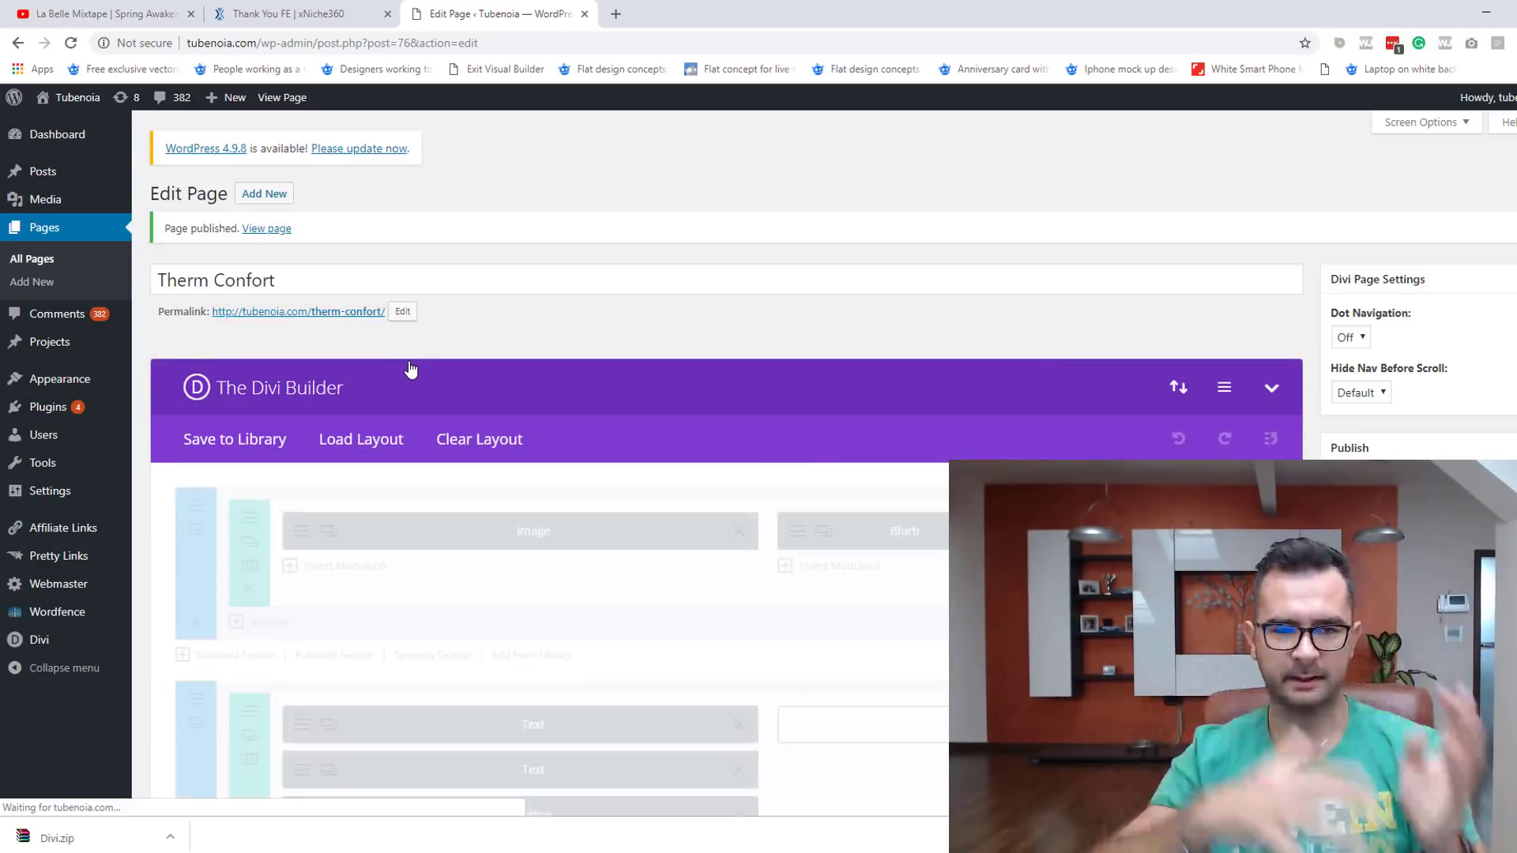
Step: Open the Therm Confort permalink in a new tab and scroll through the live Electrician layout
right_click(354, 313)
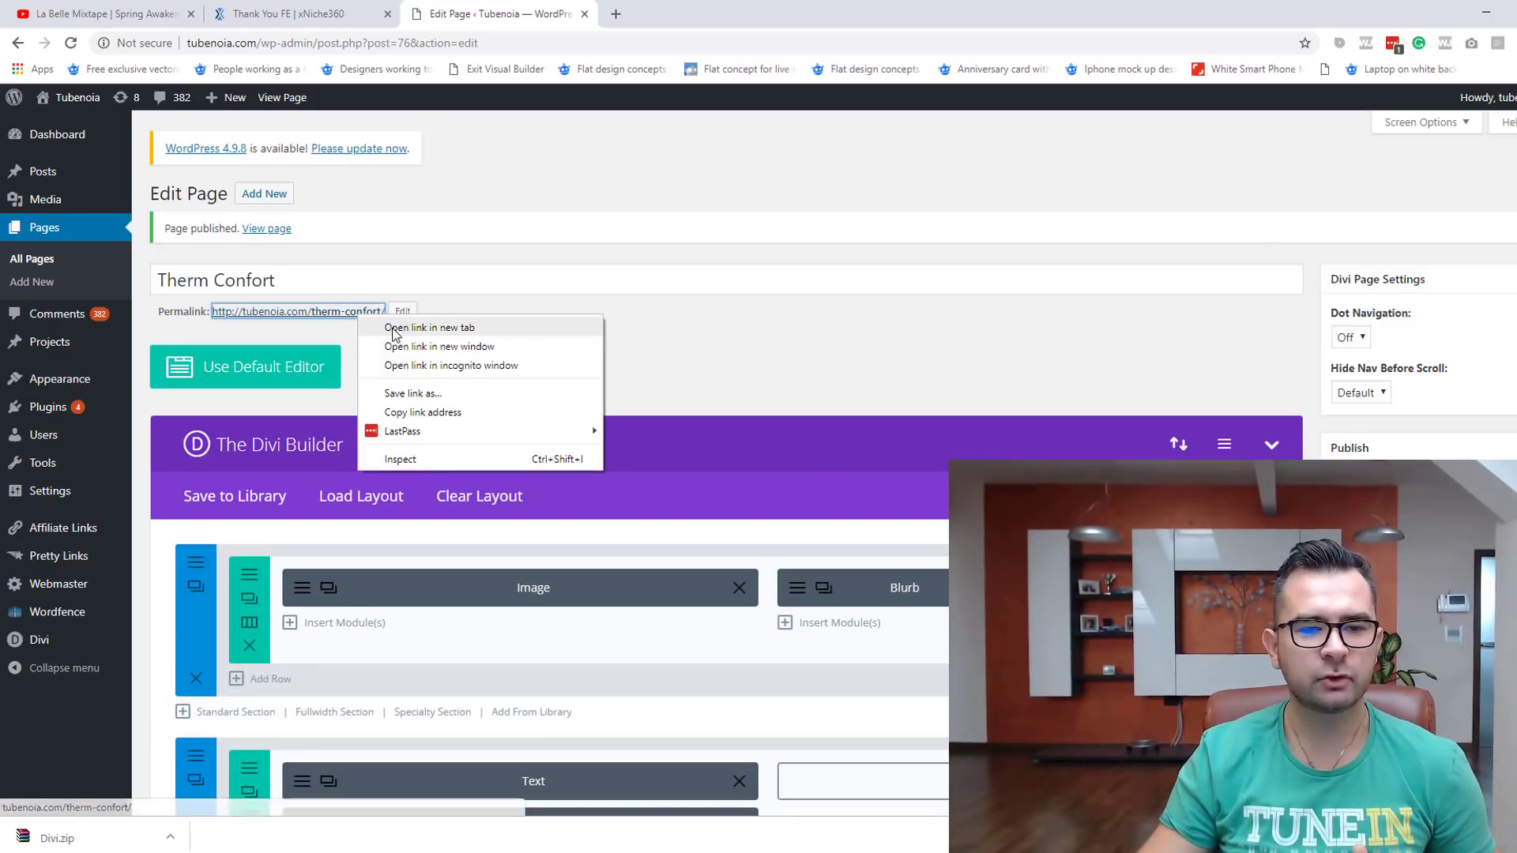
left_click(395, 330)
left_click(686, 14)
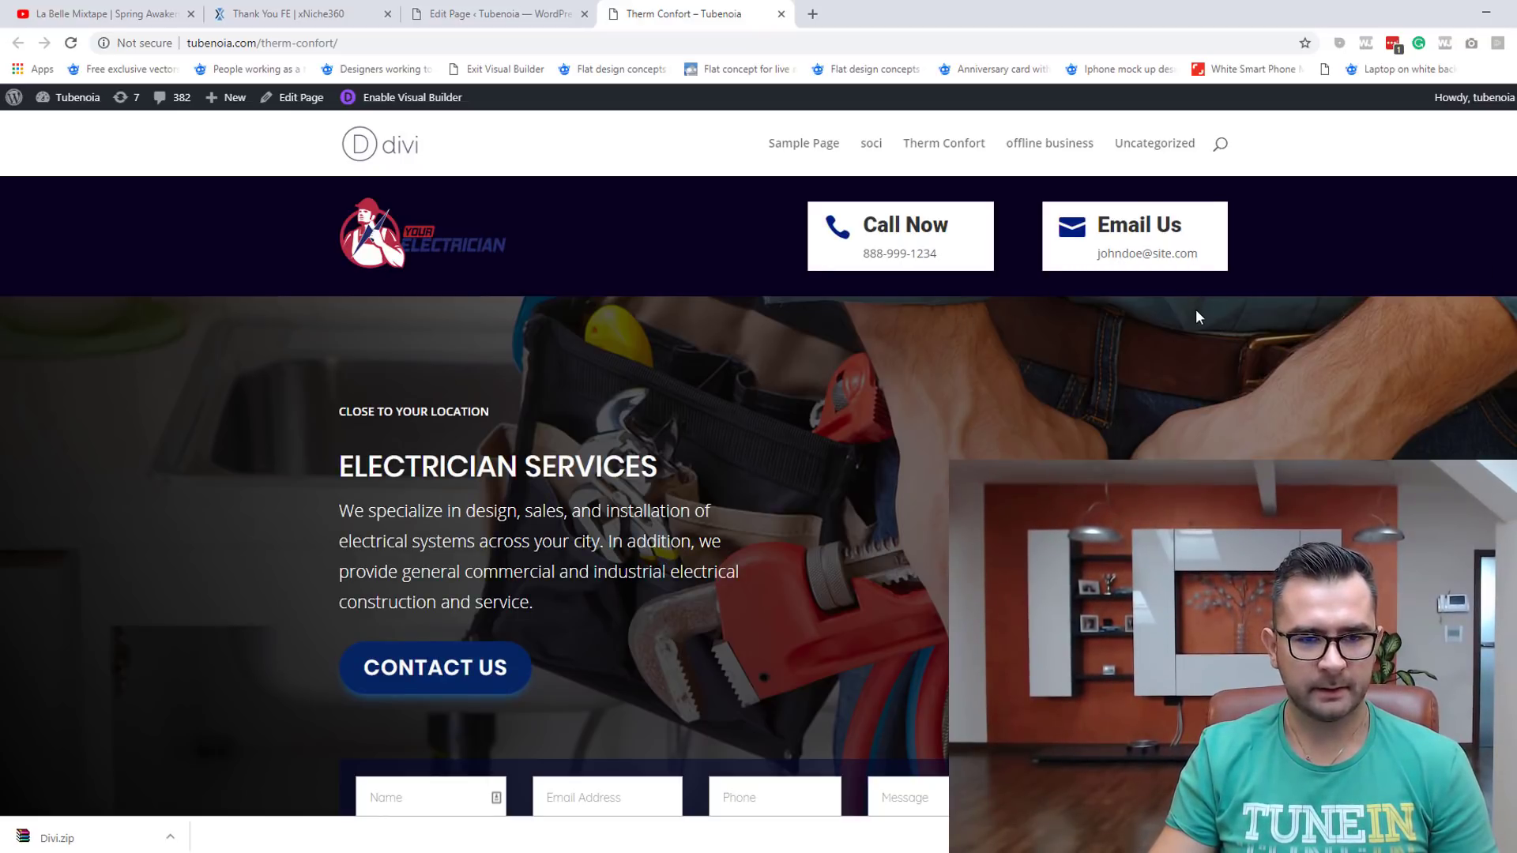
scroll(1312, 322, "down", 10)
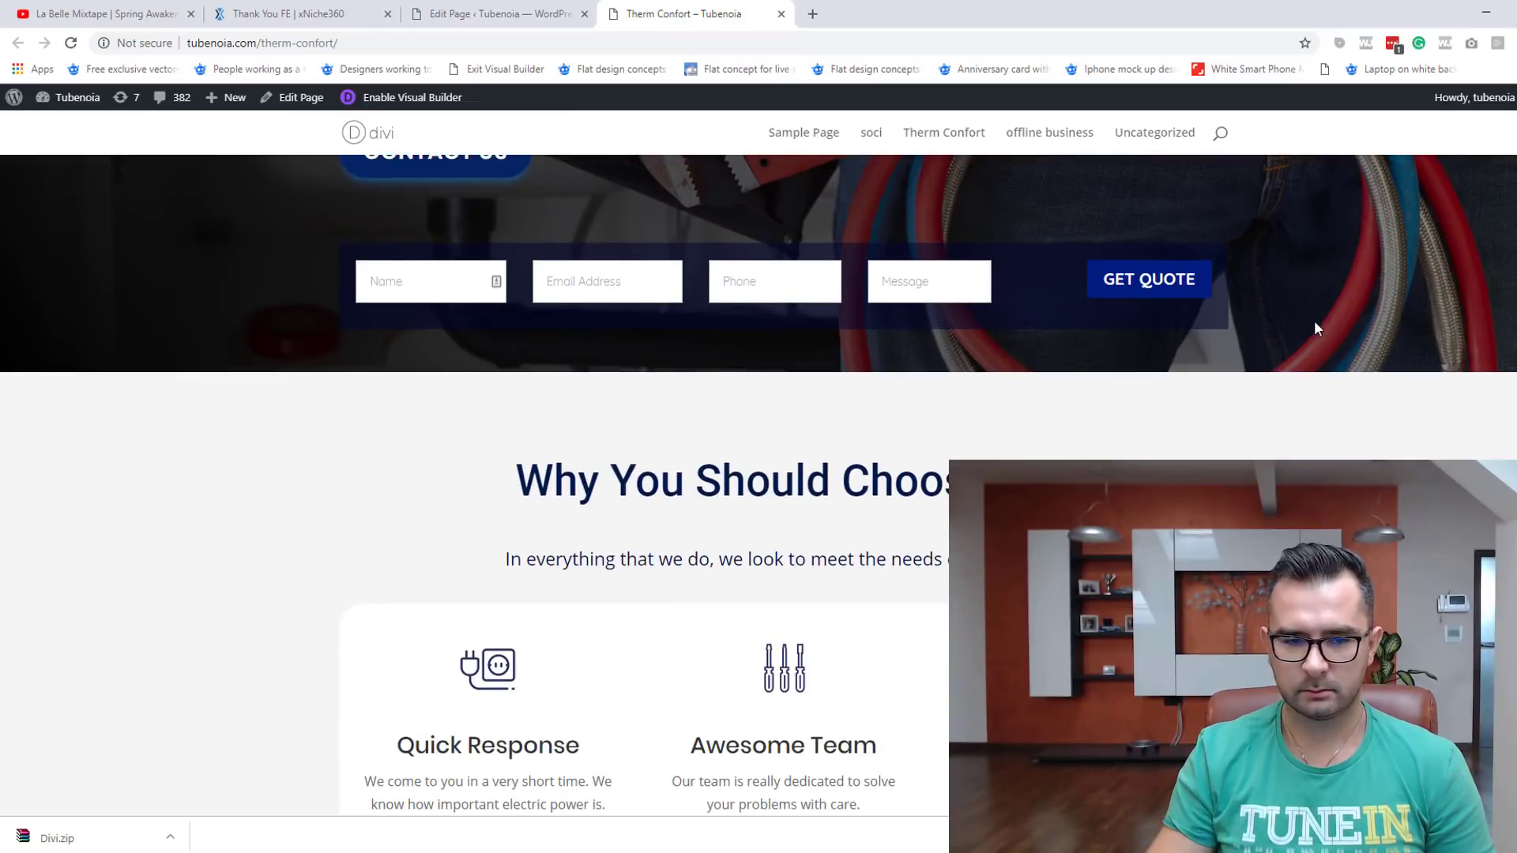
scroll(1318, 332, "down", 4)
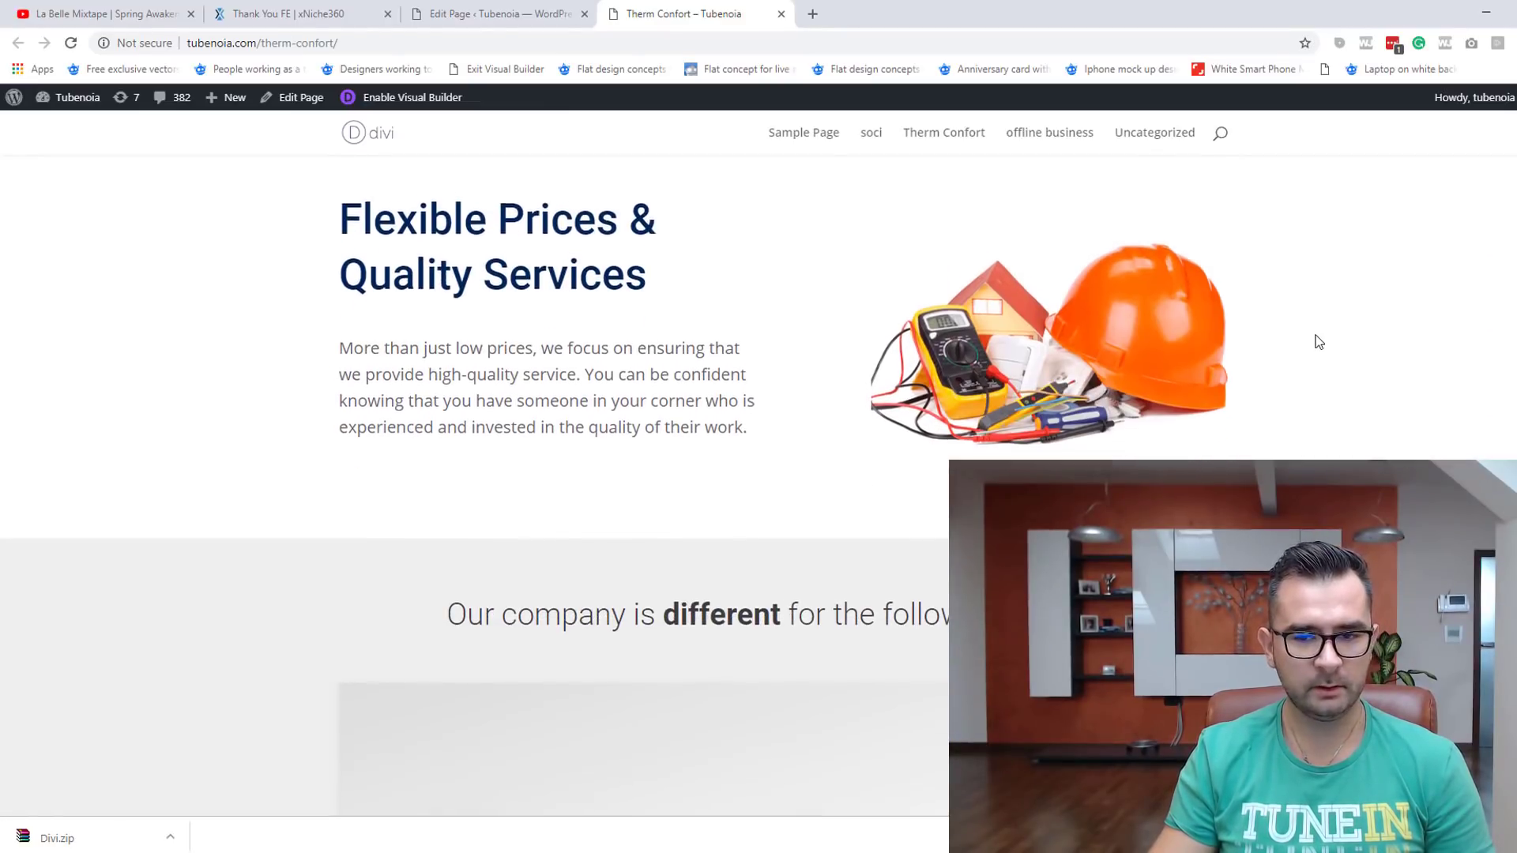
scroll(1323, 341, "down", 5)
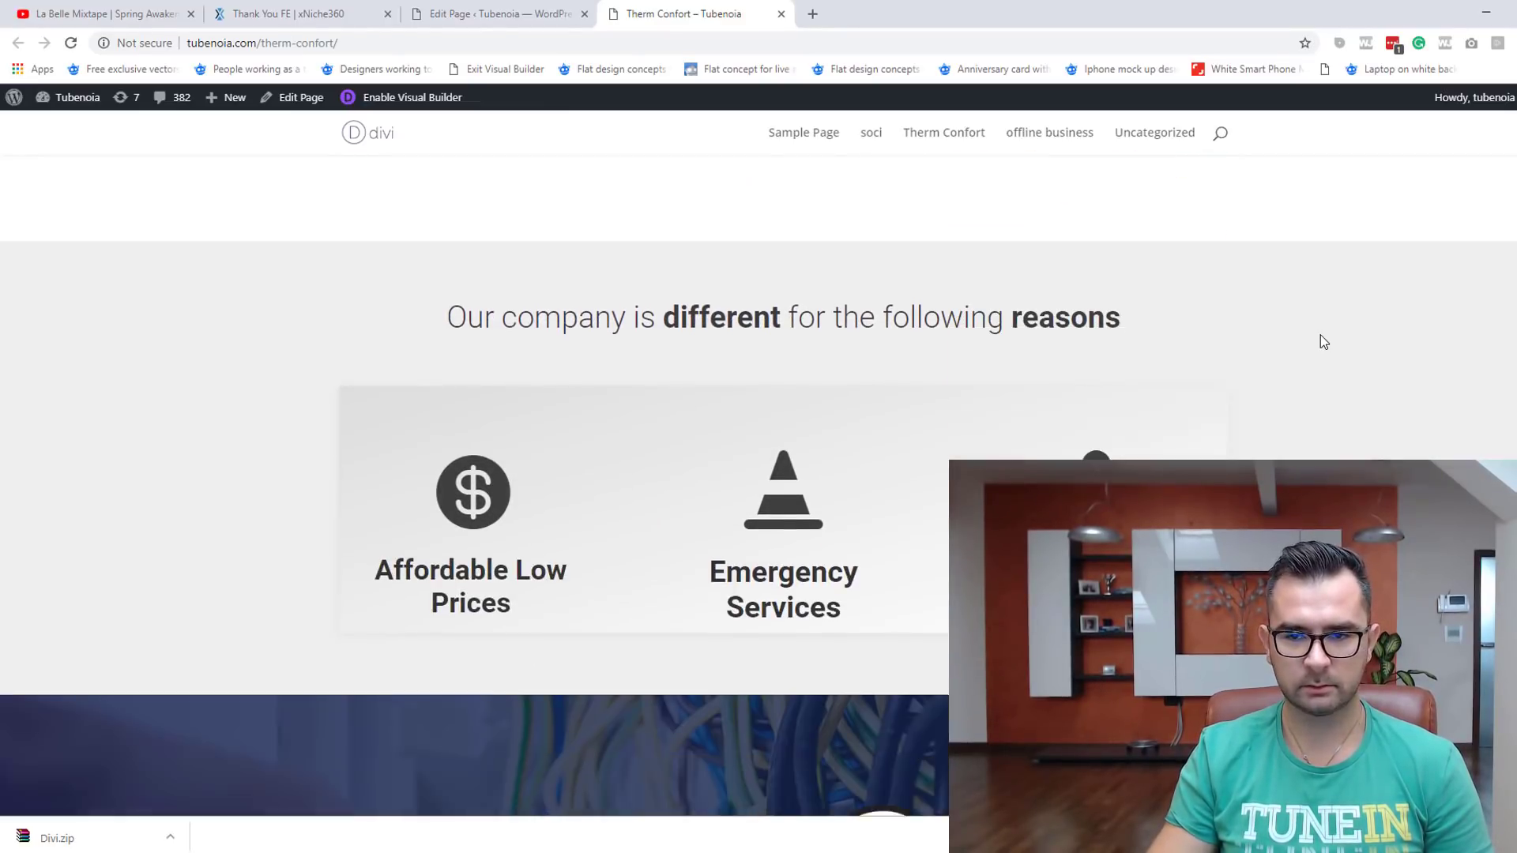
scroll(1319, 340, "down", 6)
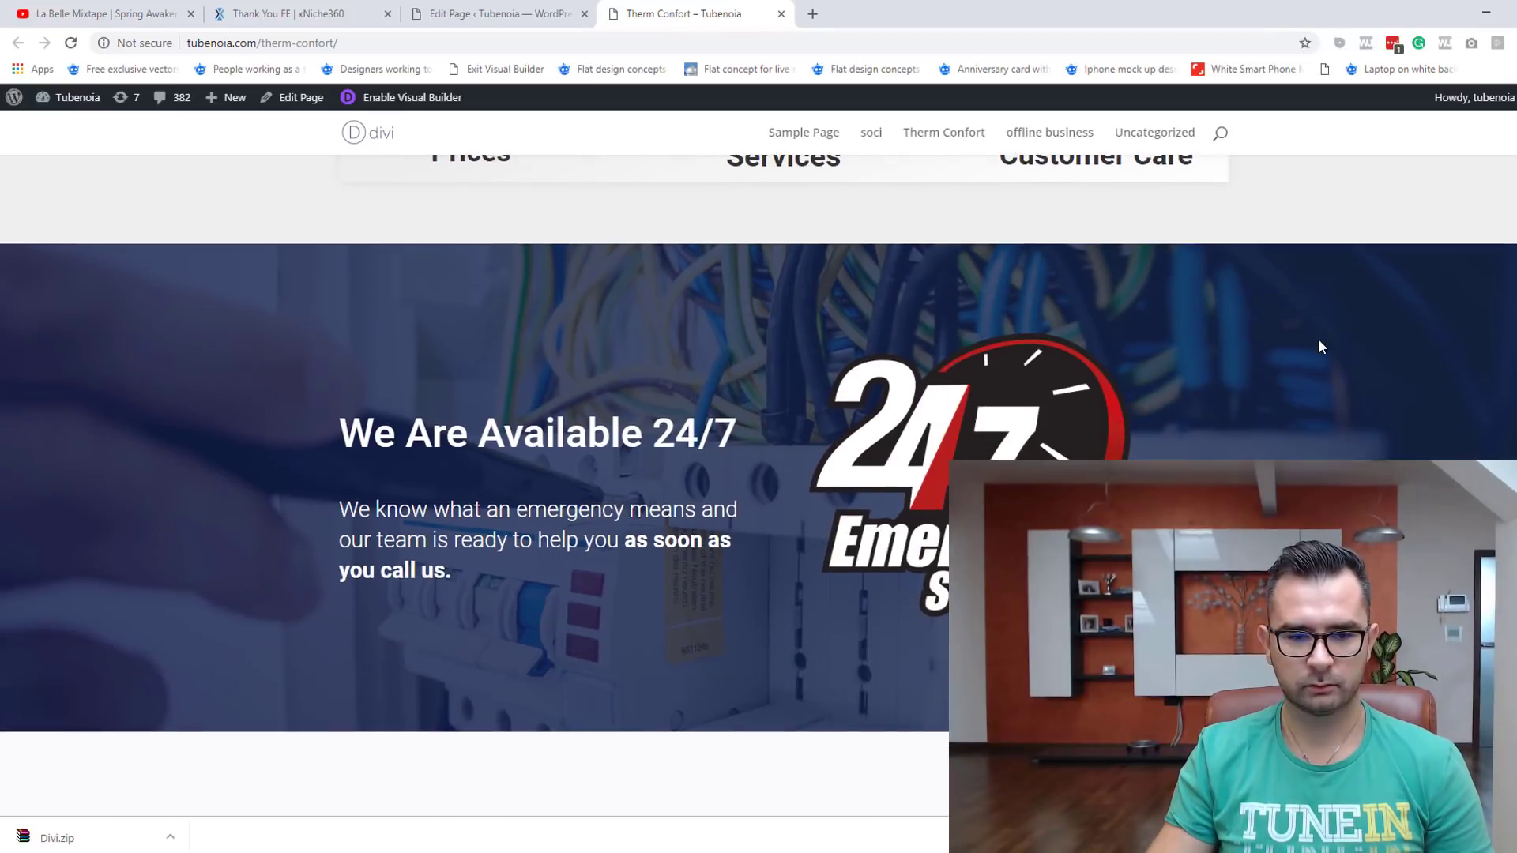
scroll(1320, 344, "down", 5)
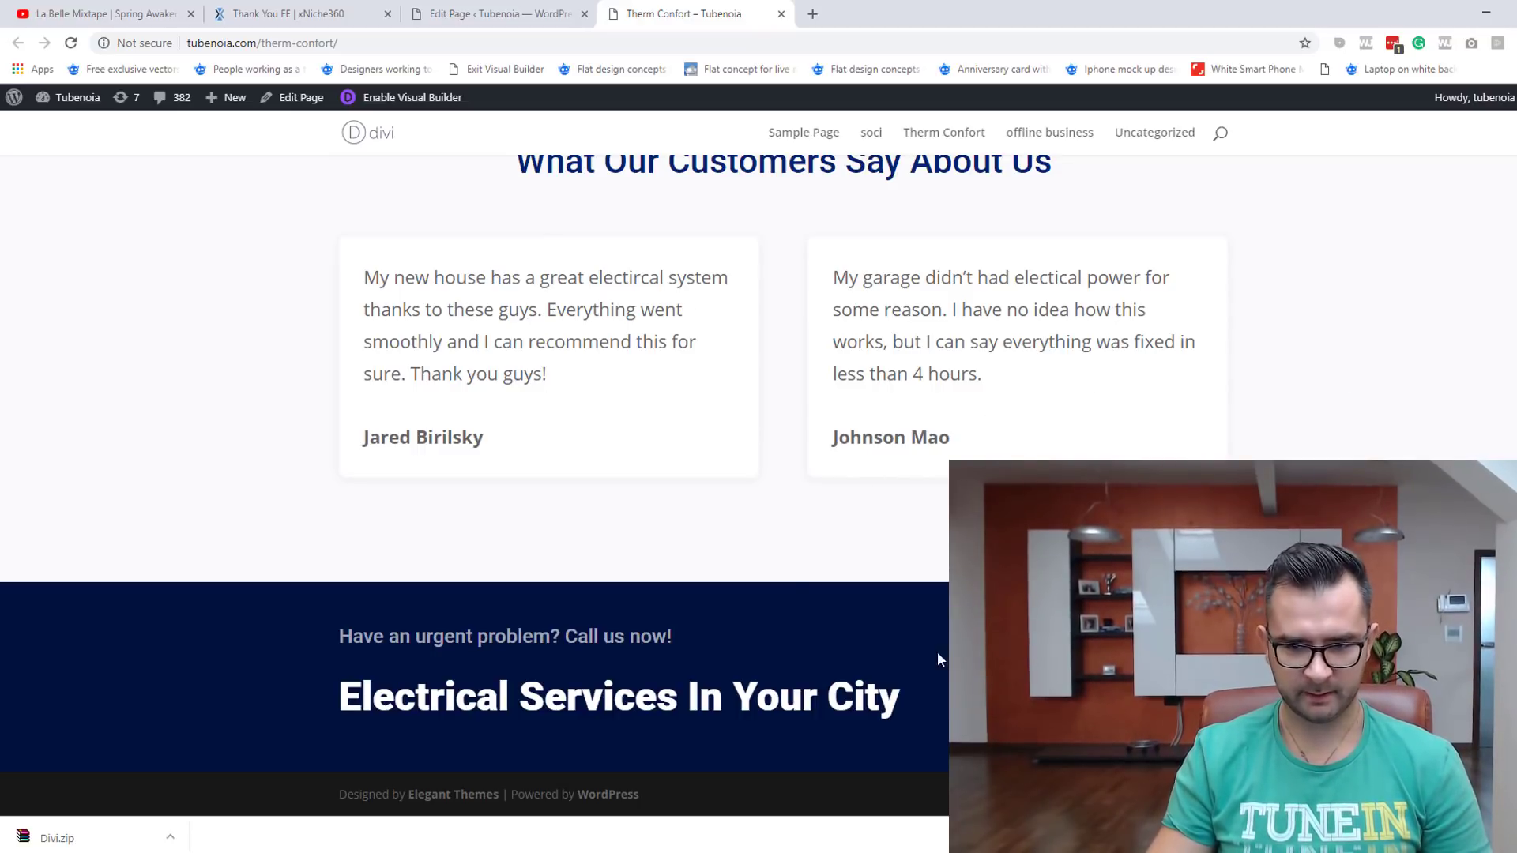
scroll(716, 514, "up", 9)
scroll(814, 470, "up", 15)
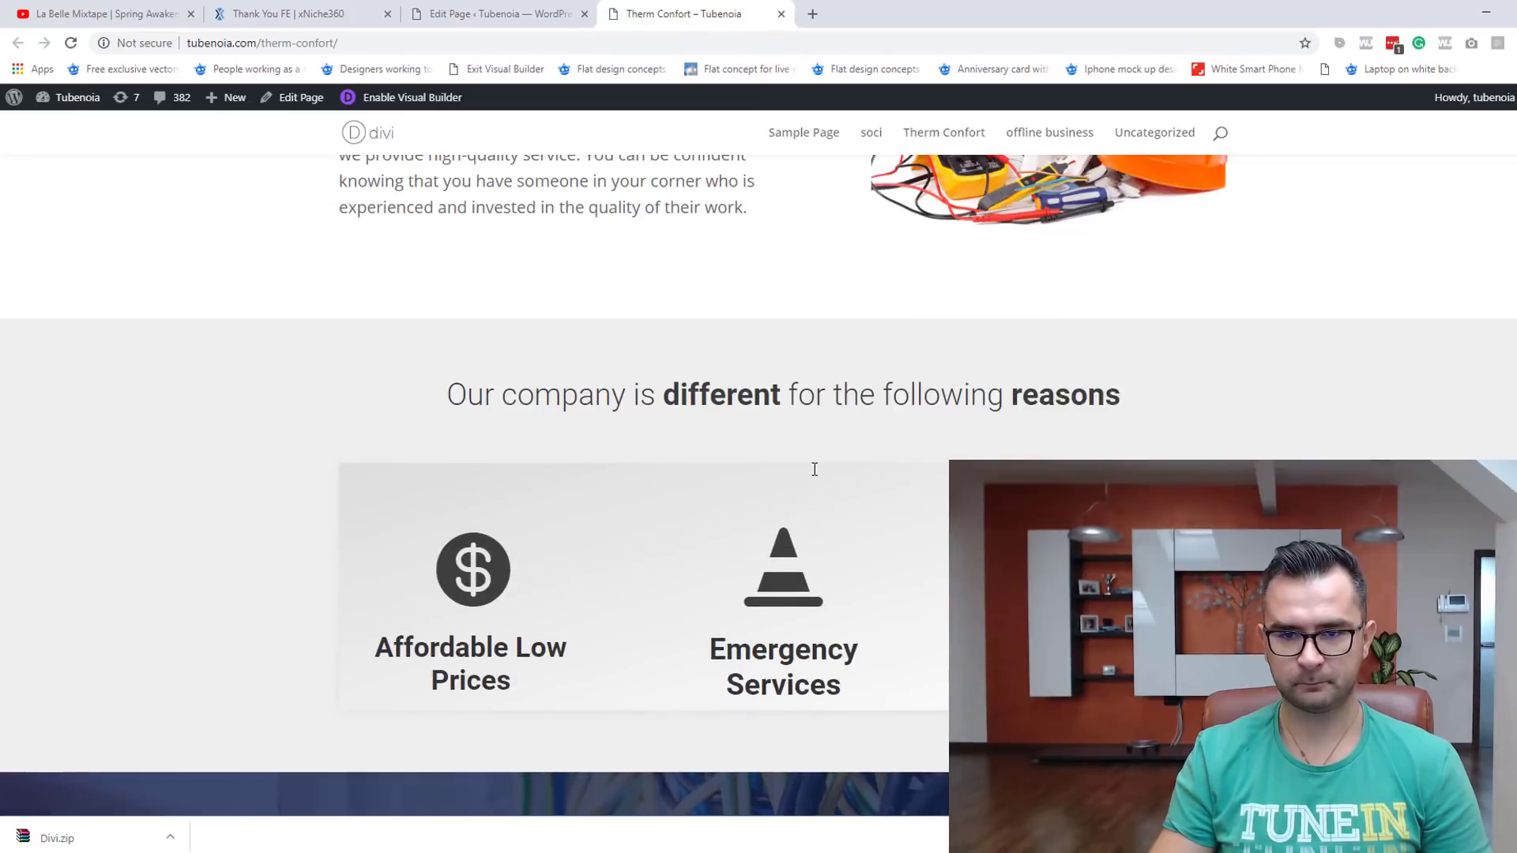
scroll(807, 486, "up", 2)
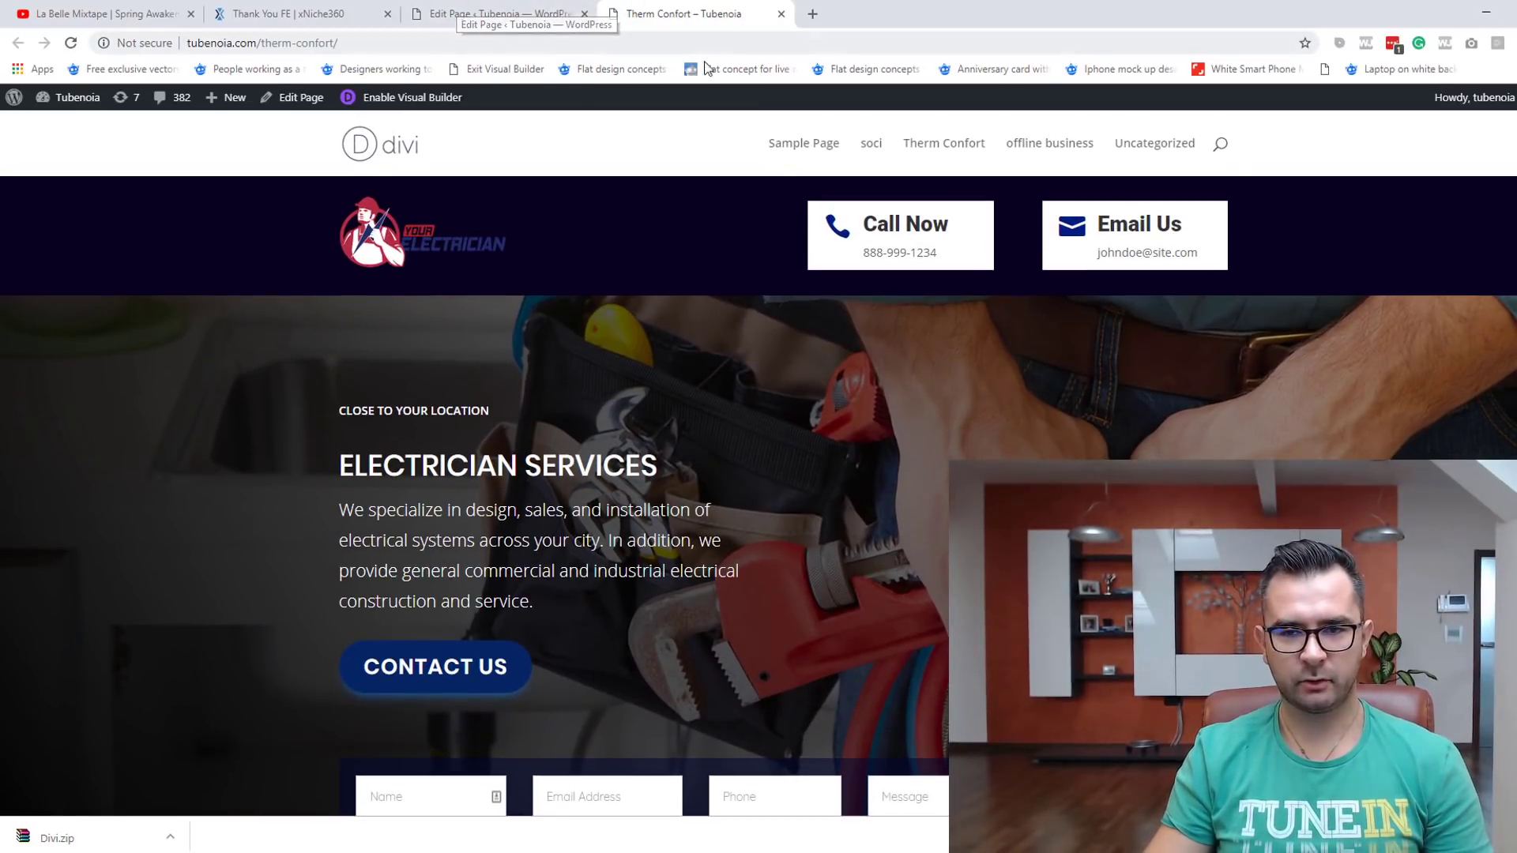
Step: Enable the Visual Builder on the Therm Confort page and choose Start Building in the welcome dialog
left_click(440, 109)
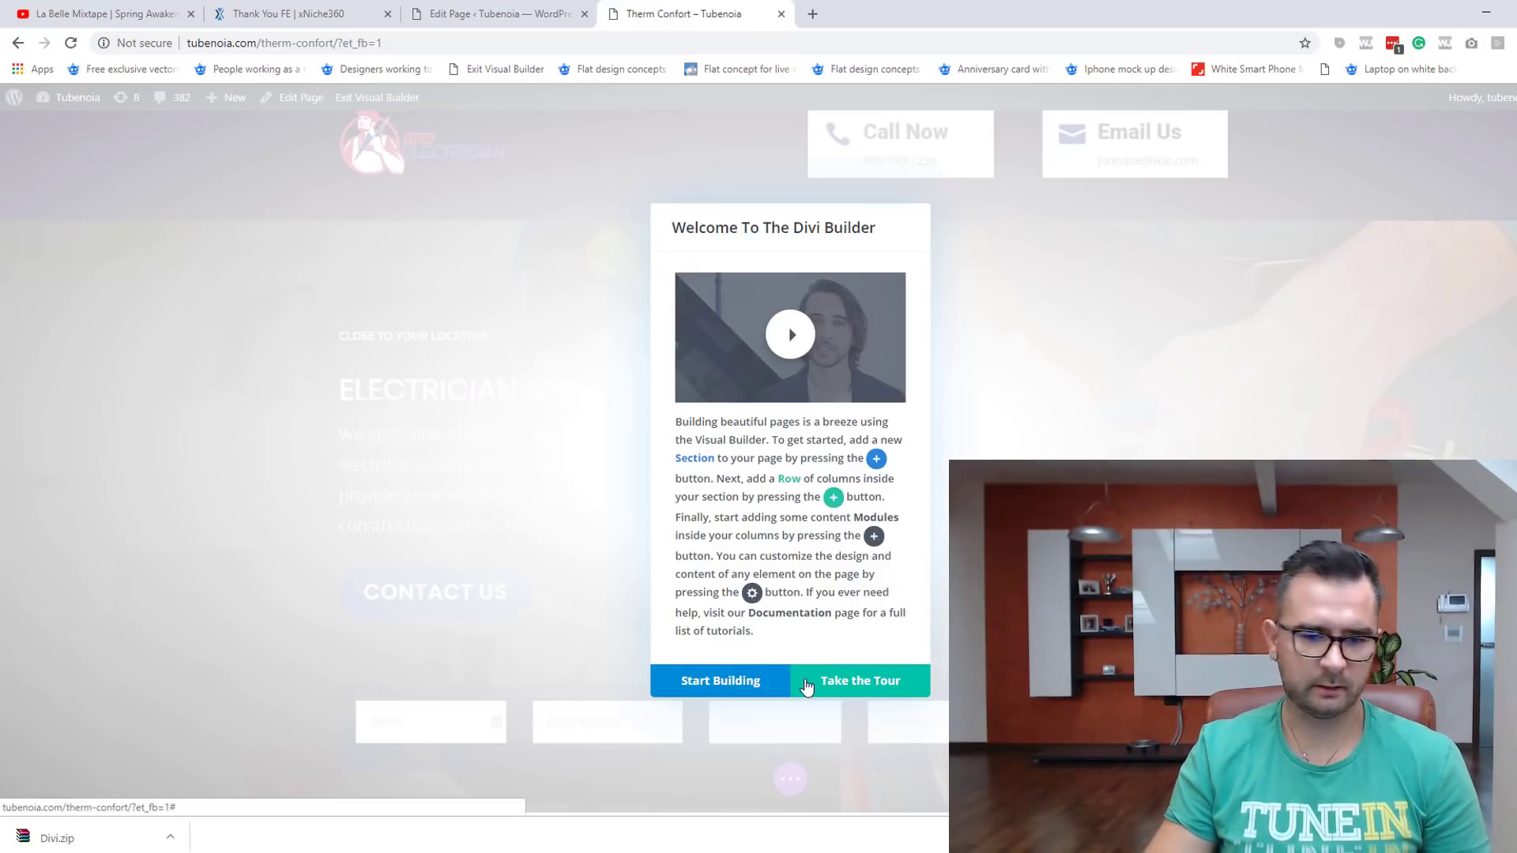
left_click(722, 687)
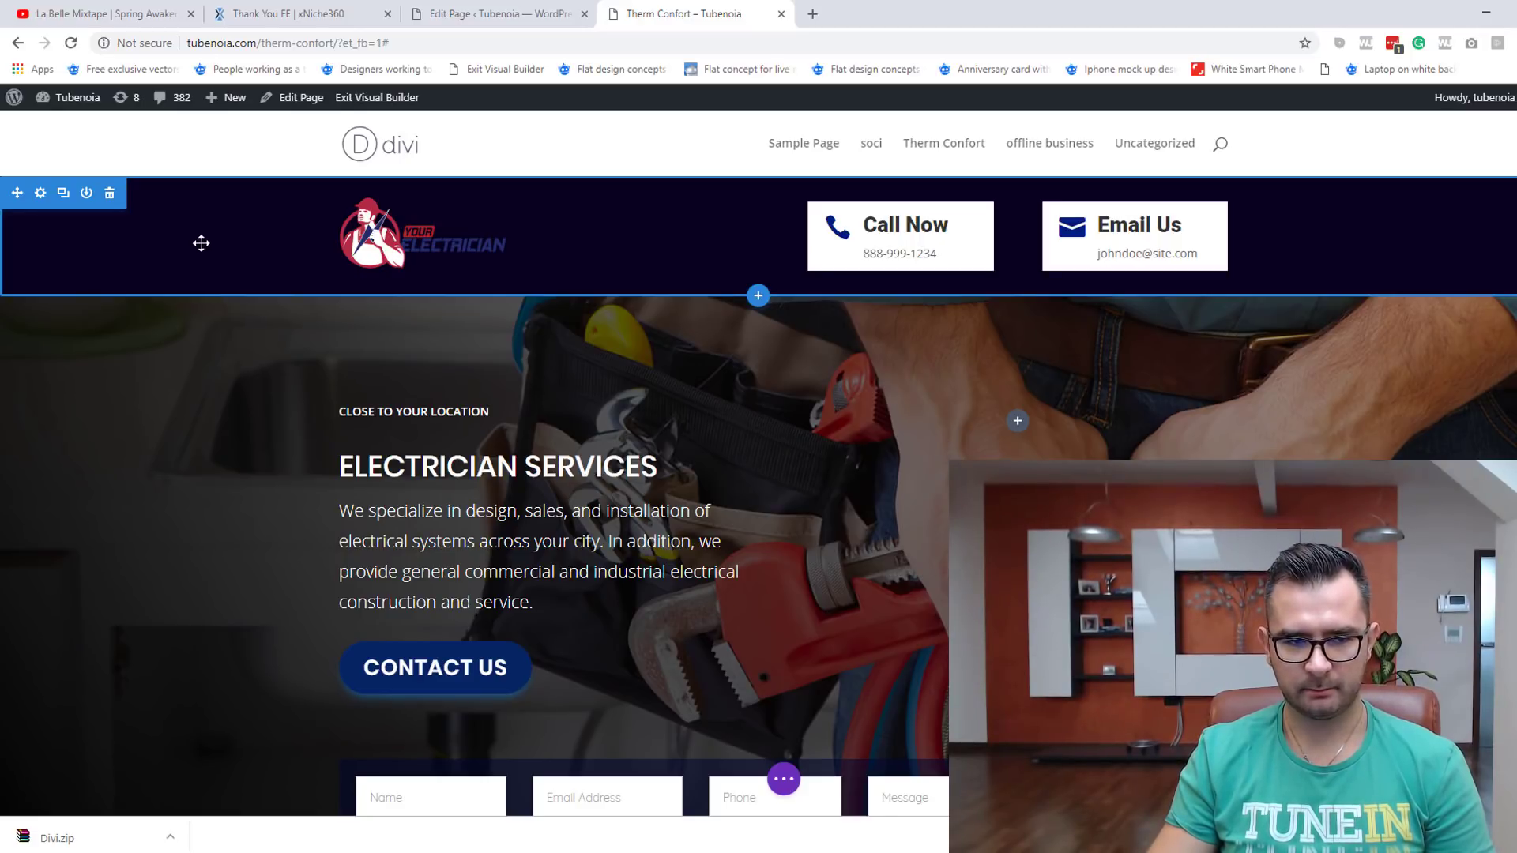
Step: Set the header section's background colour to white (#ffffff) and save the section settings
left_click(41, 193)
left_click(327, 267)
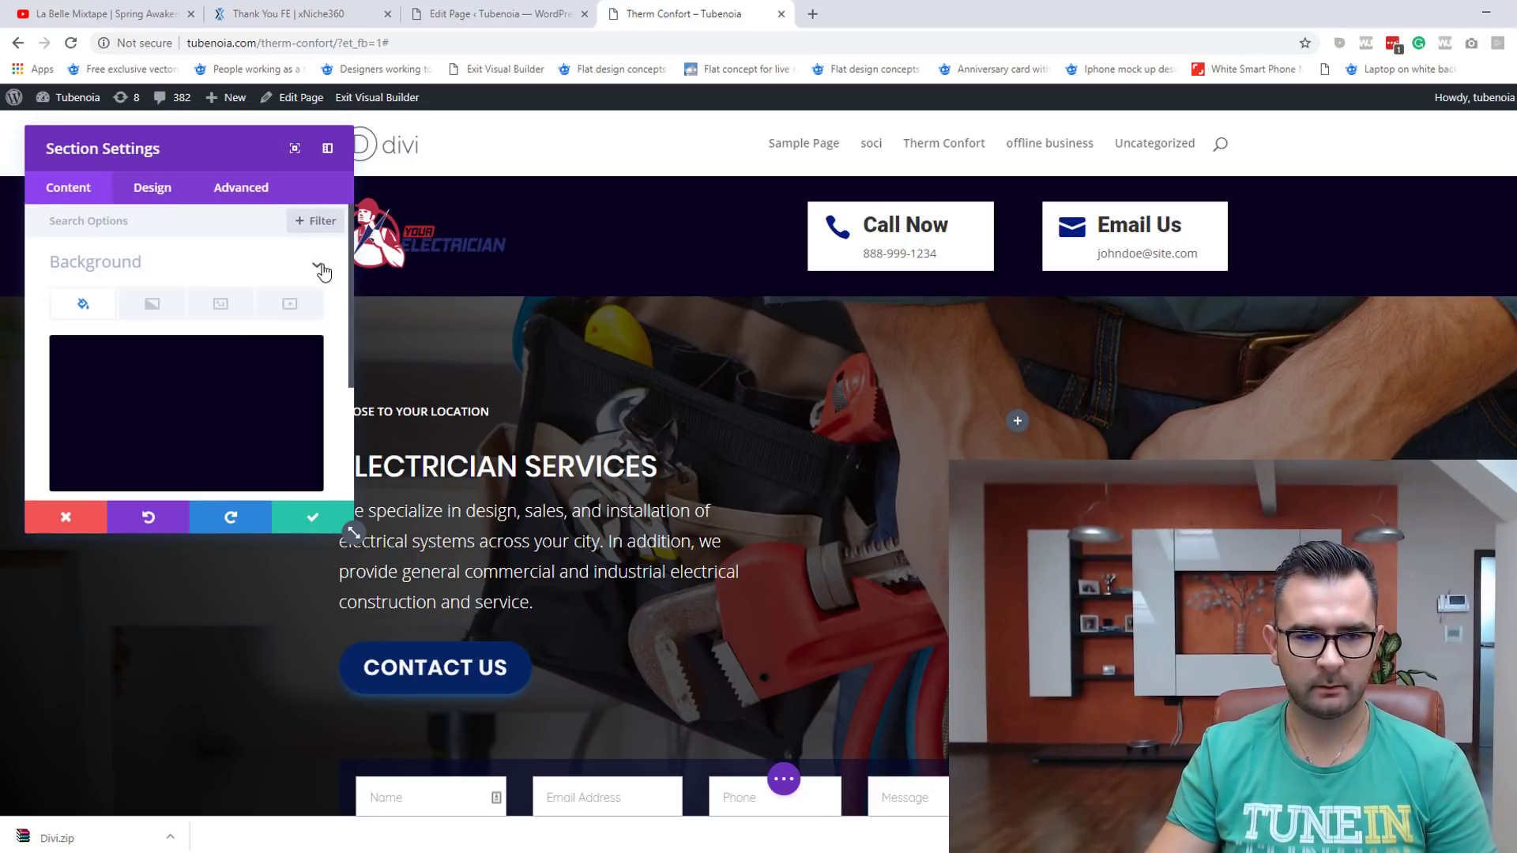
scroll(274, 335, "down", 1)
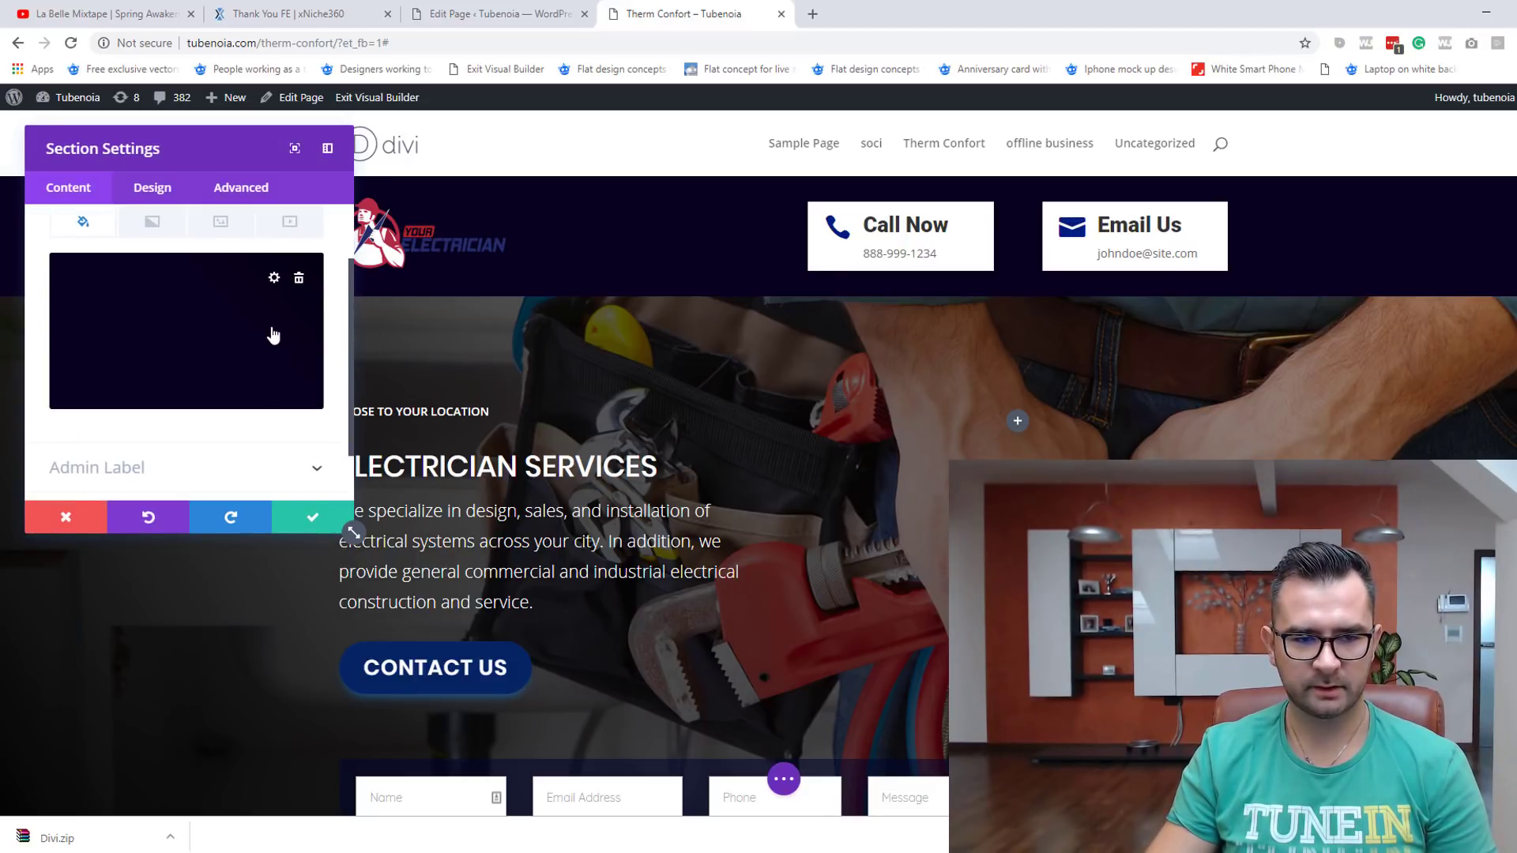
left_click(274, 280)
left_click(105, 411)
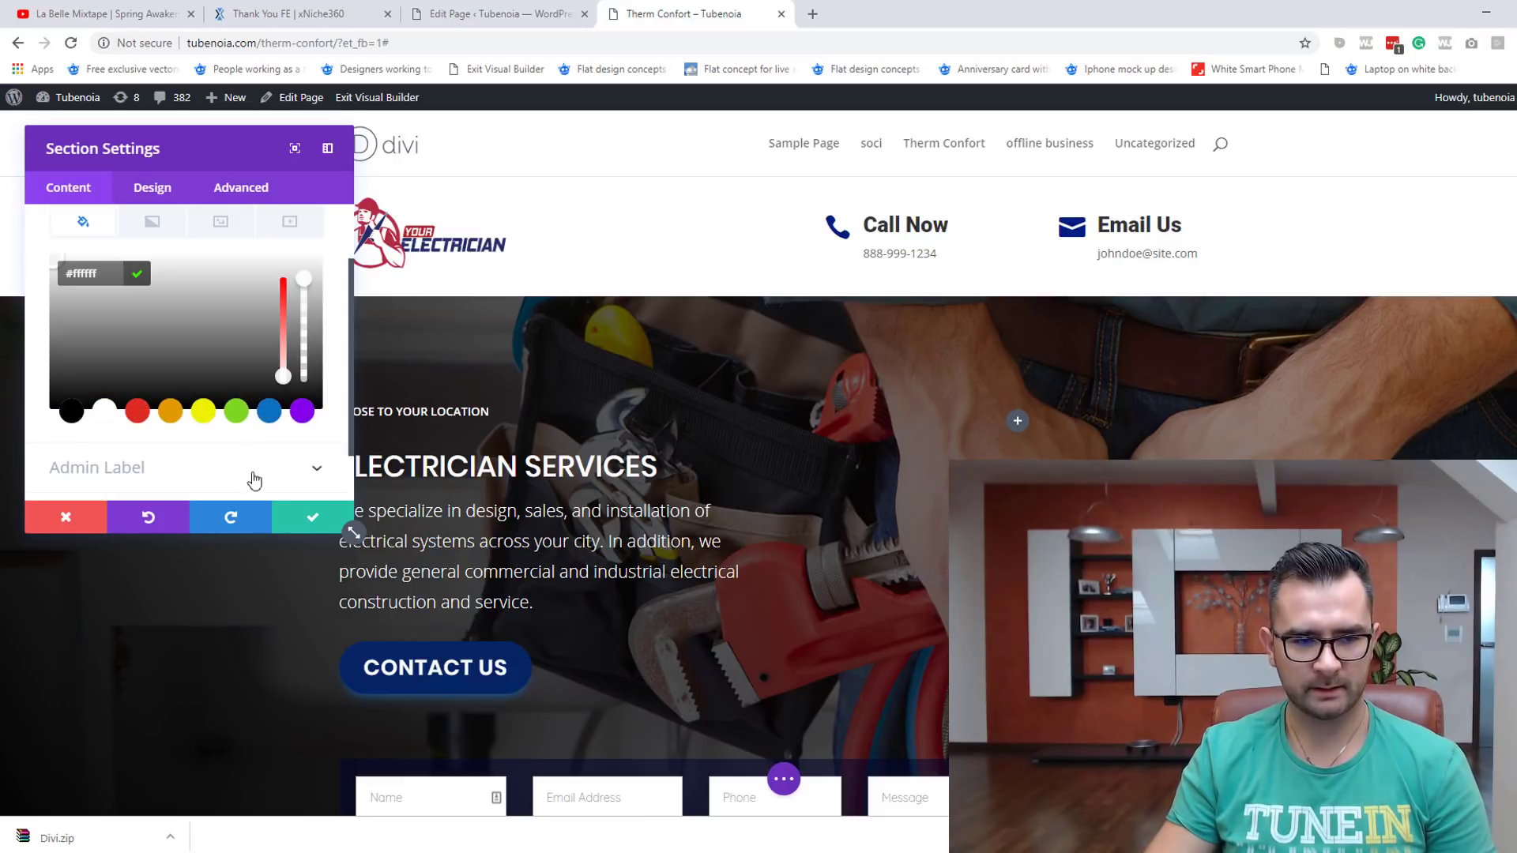
left_click(330, 519)
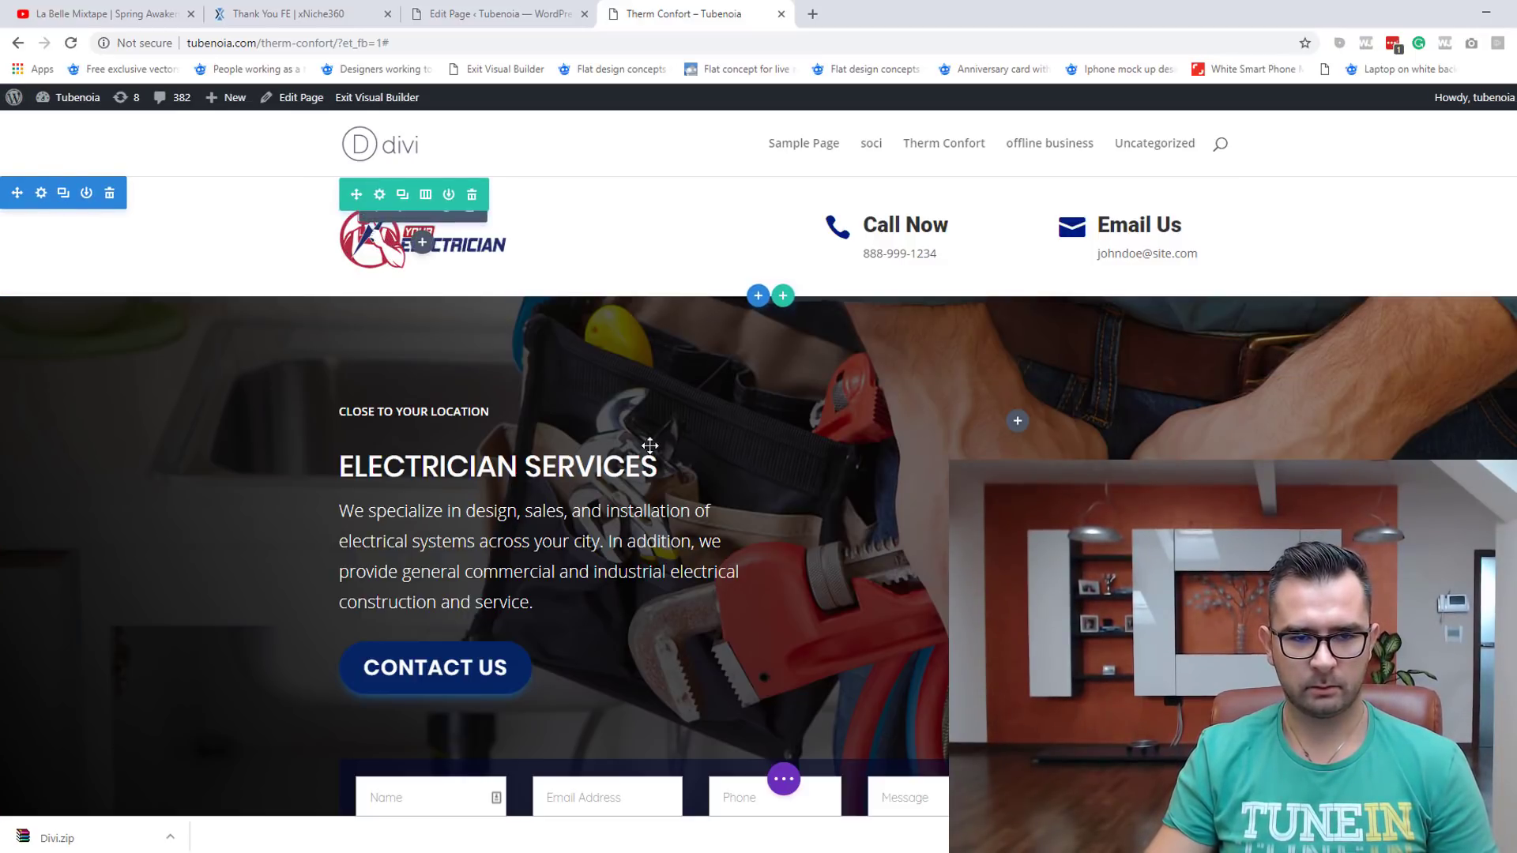
Step: Replace the header logo with the uploaded logo.png and drag the header row's bottom padding to 0
left_click(382, 241)
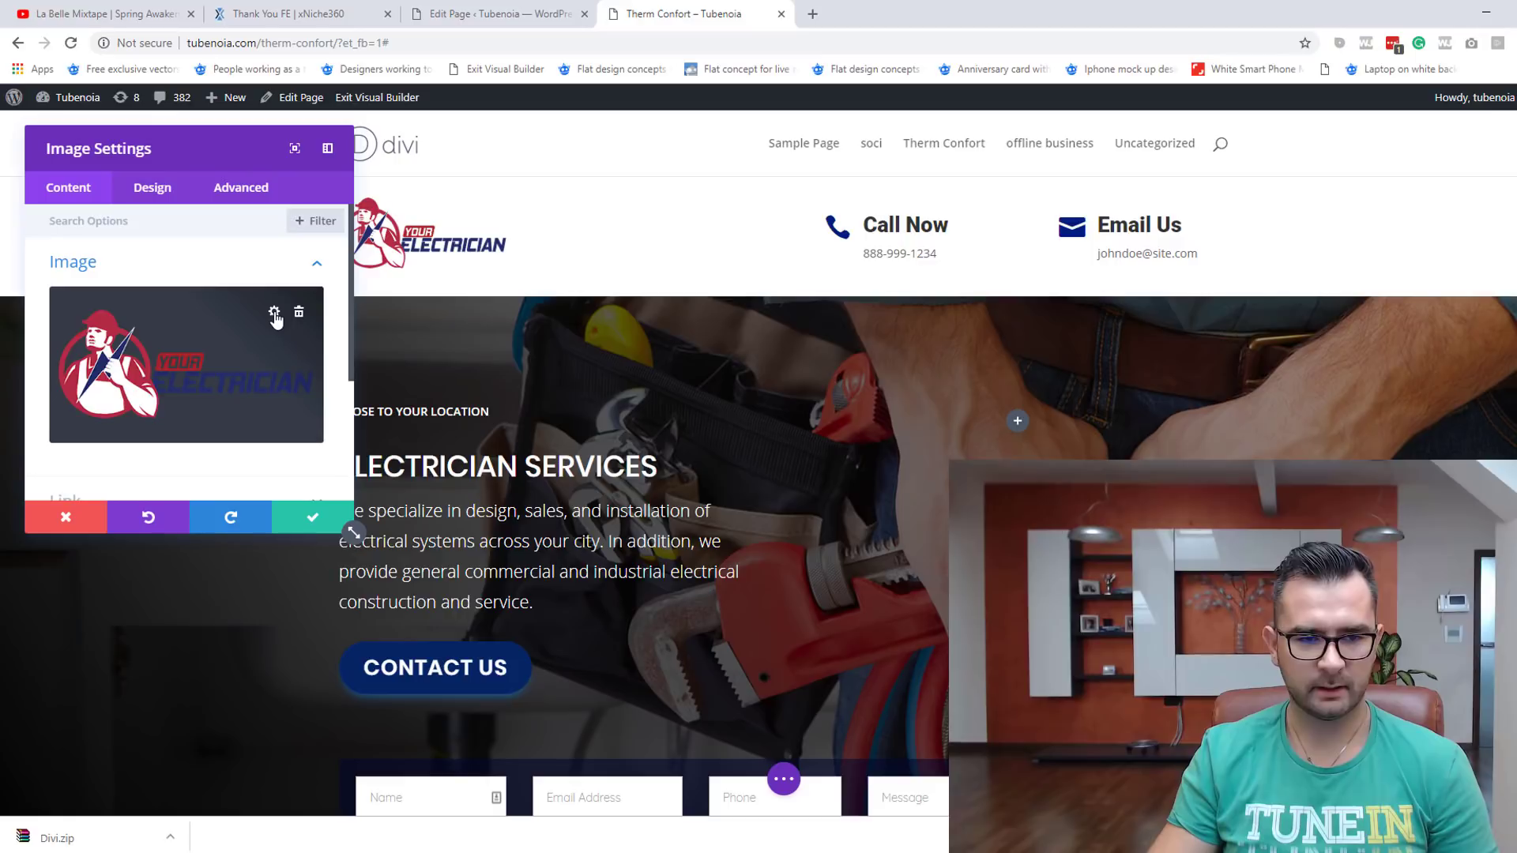
left_click(274, 313)
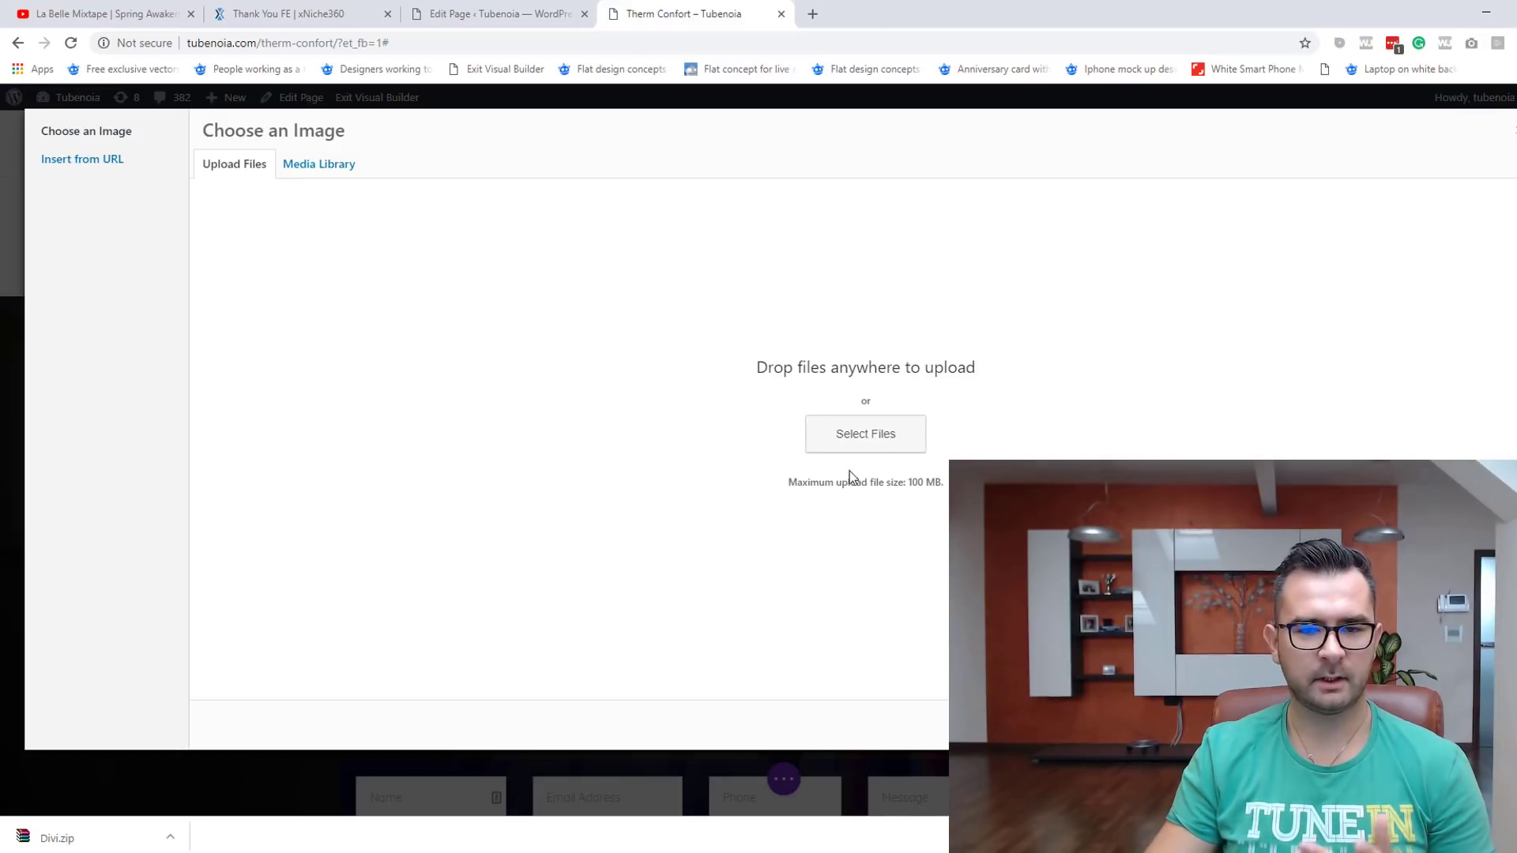
left_click(872, 434)
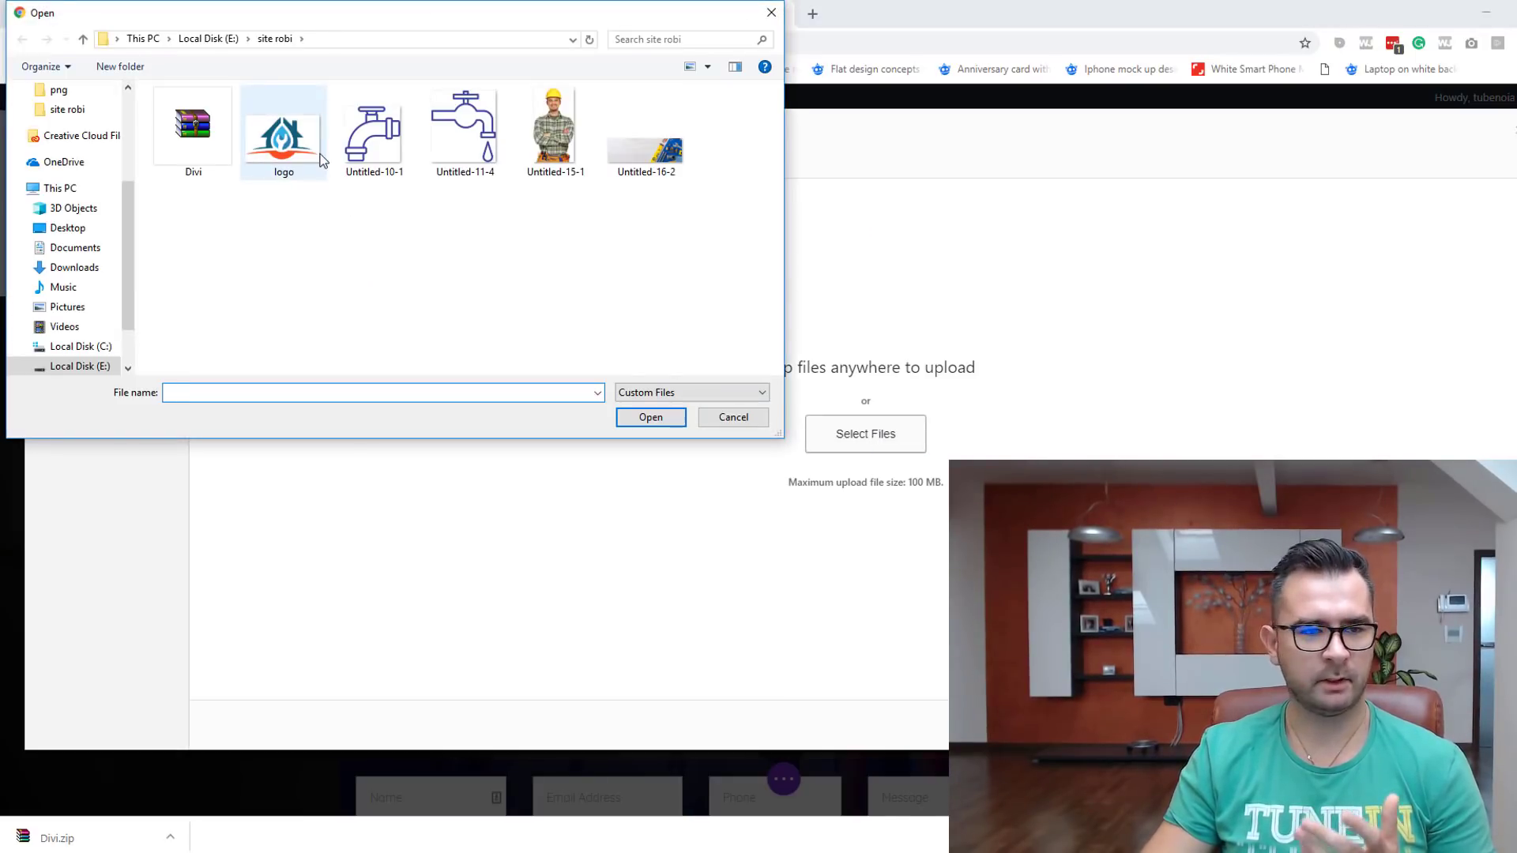
double_click(303, 154)
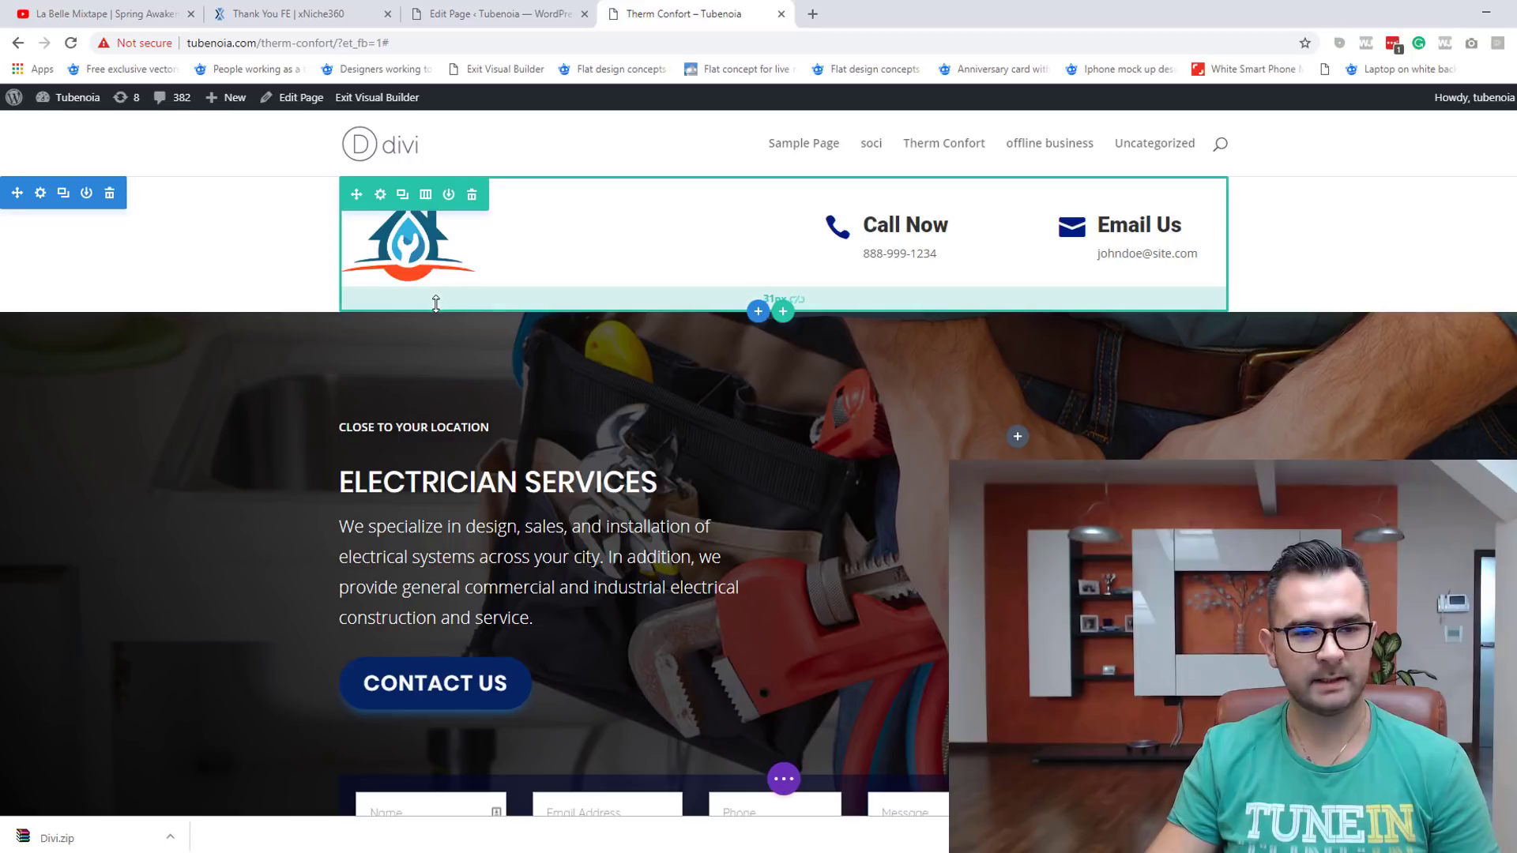
left_click_drag(435, 305, 443, 282)
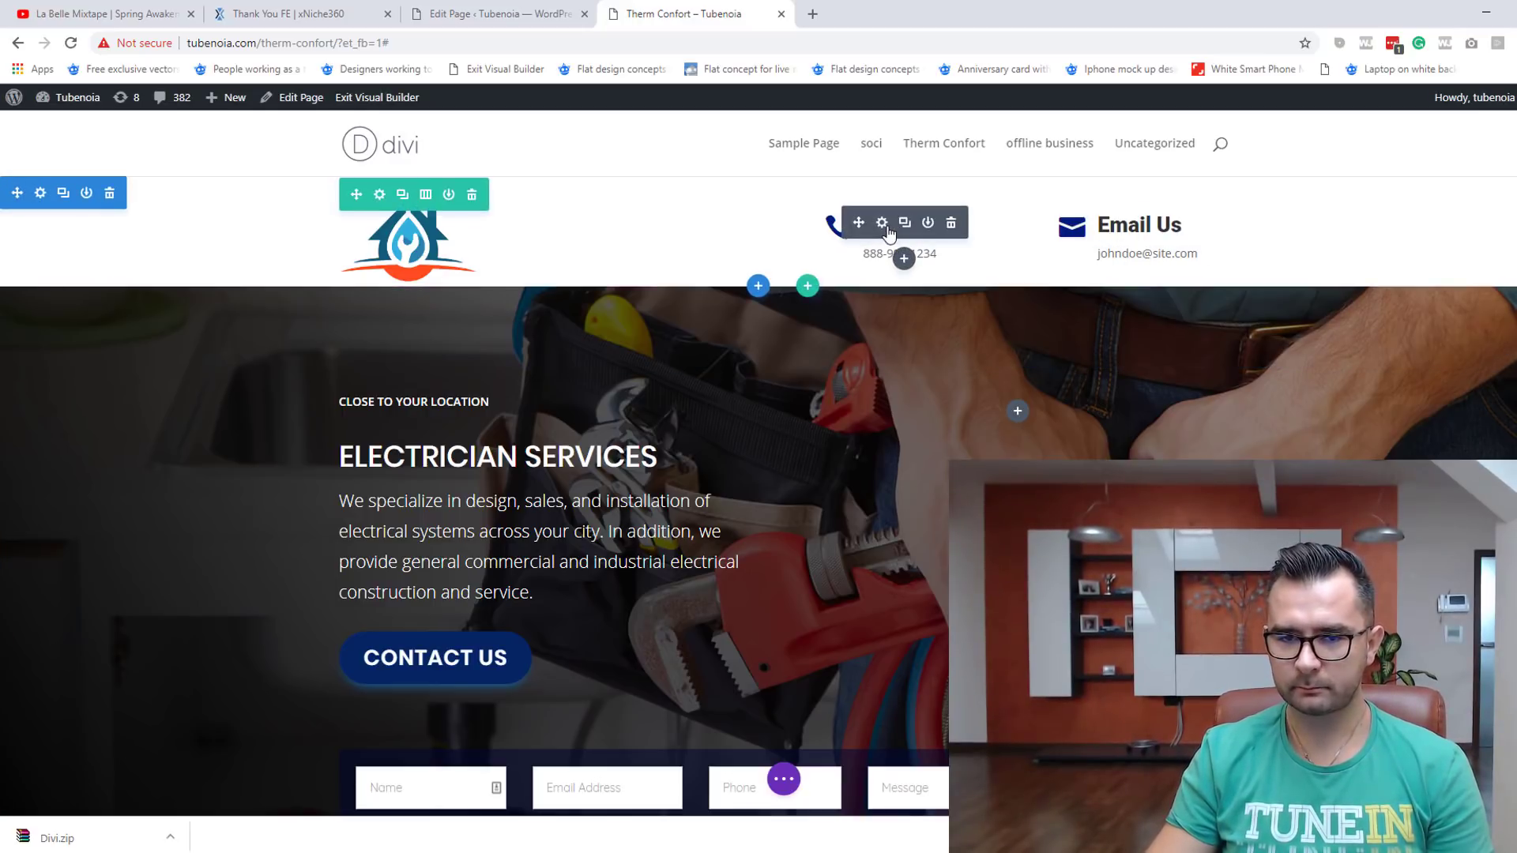
Step: Rename the header's Call Now blurb title to 'Telefon'
left_click(884, 225)
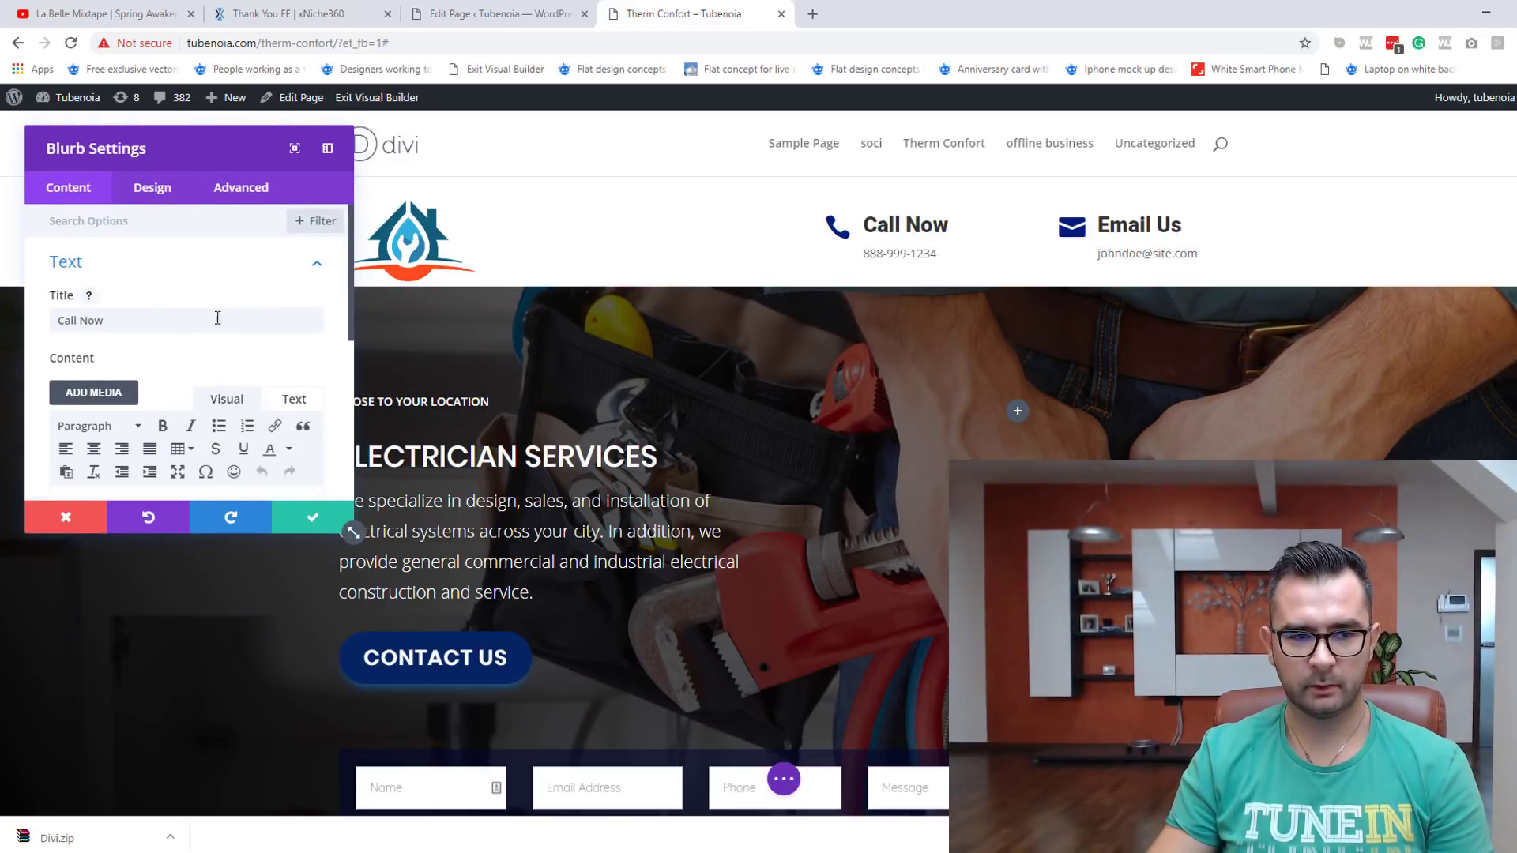
double_click(146, 324)
left_click(57, 325)
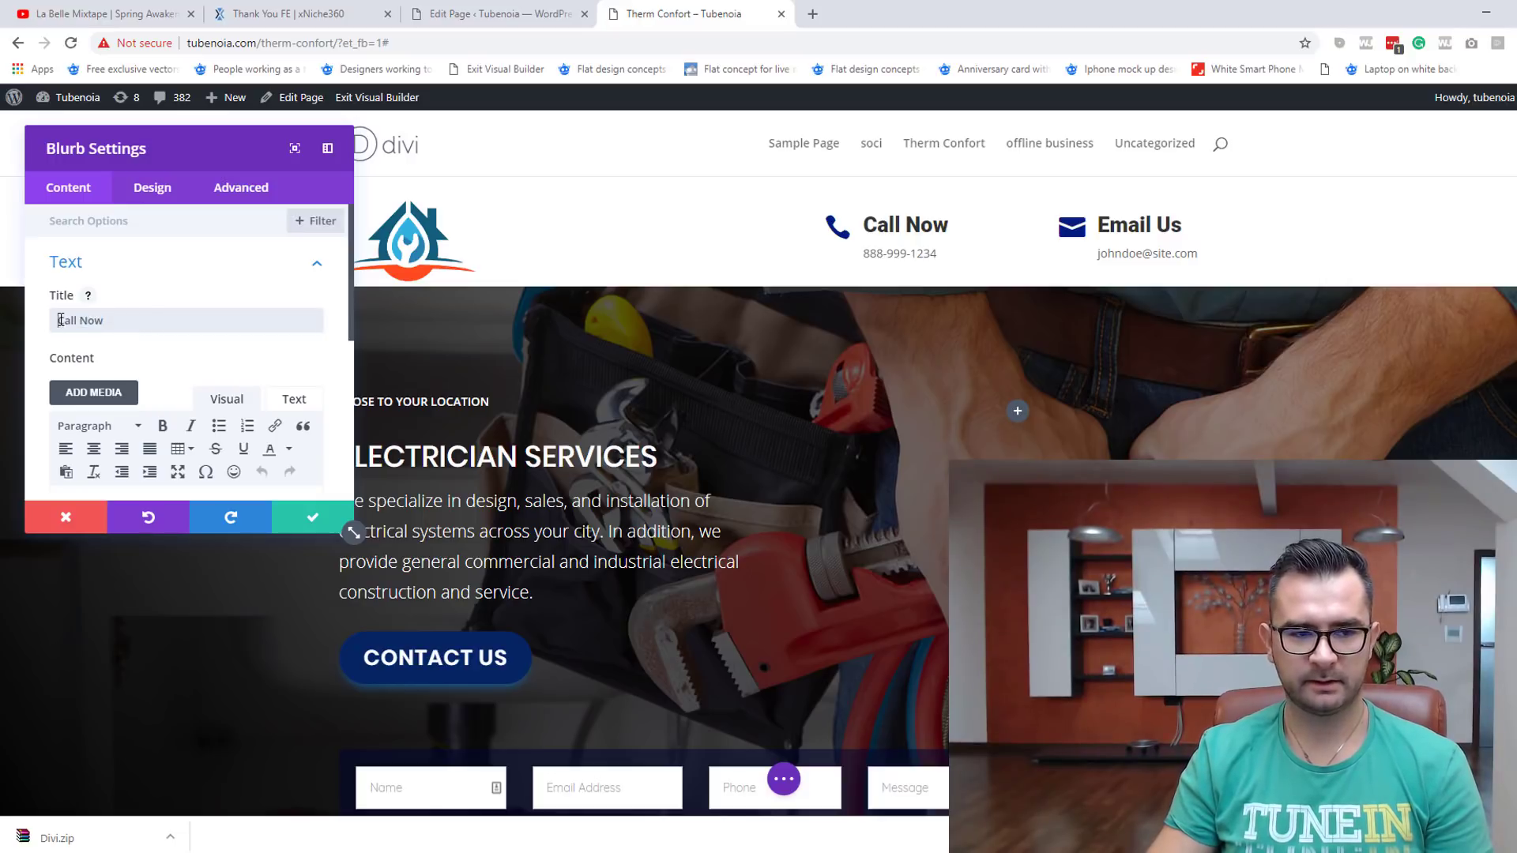
key("ctrl+a")
type("S")
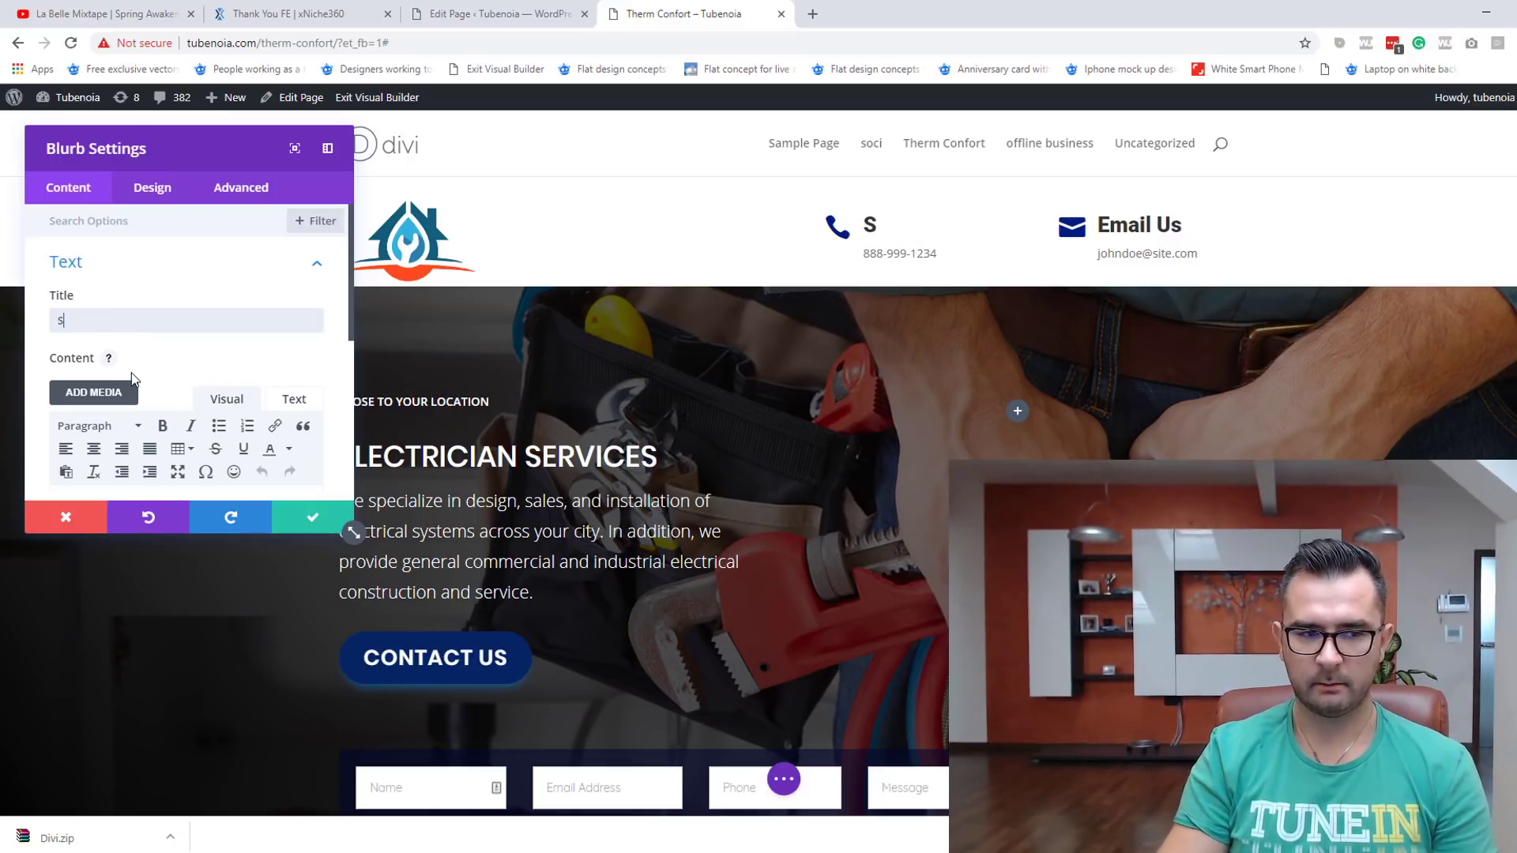
key("BackSpace")
type("Tle")
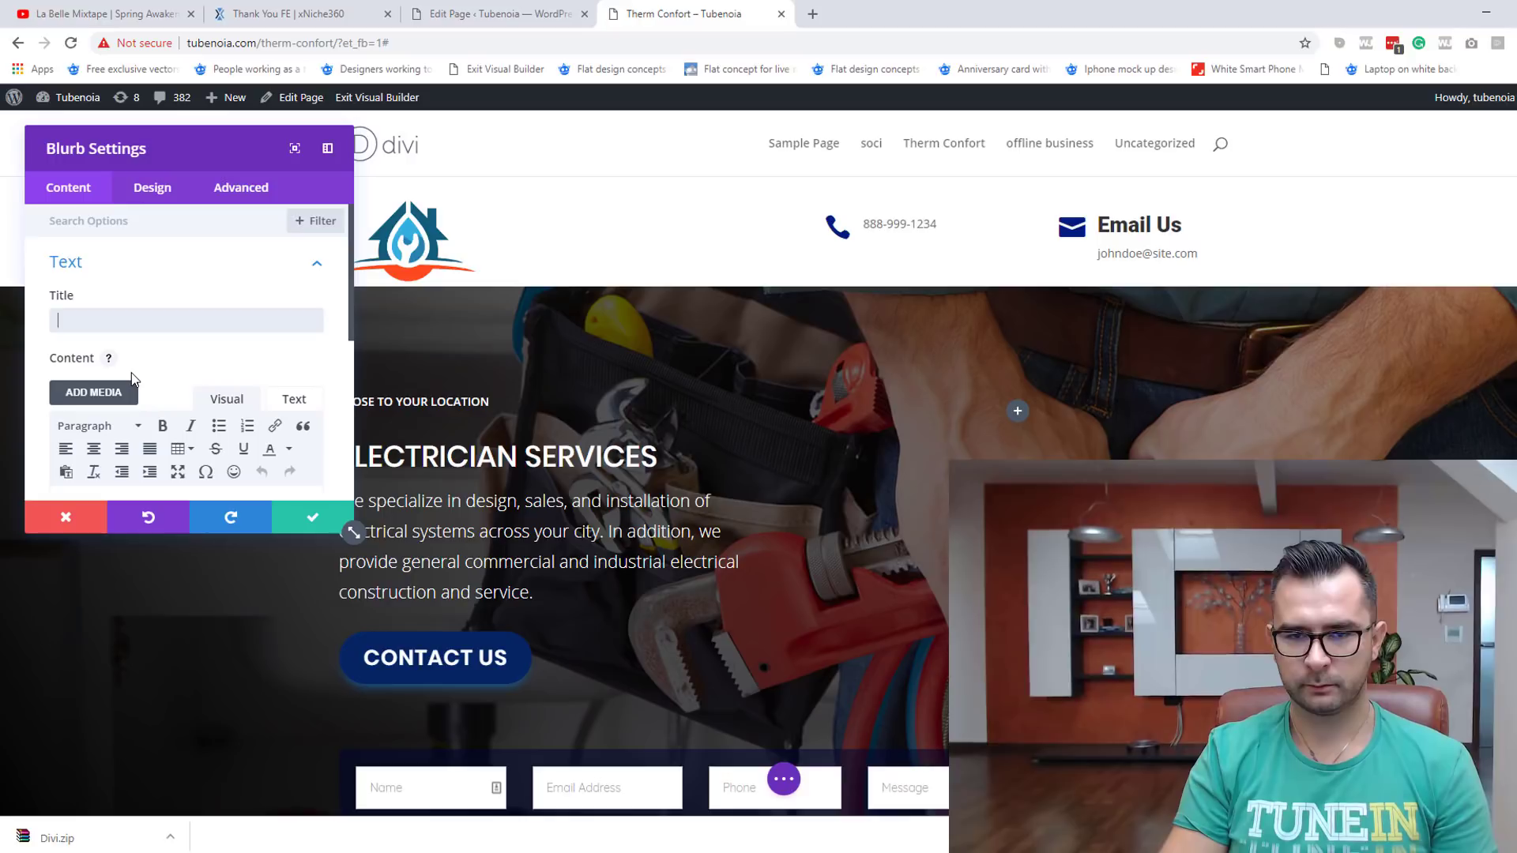
type("fg")
key("BackSpace")
key("BackSpace")
key("BackSpace")
key("BackSpace")
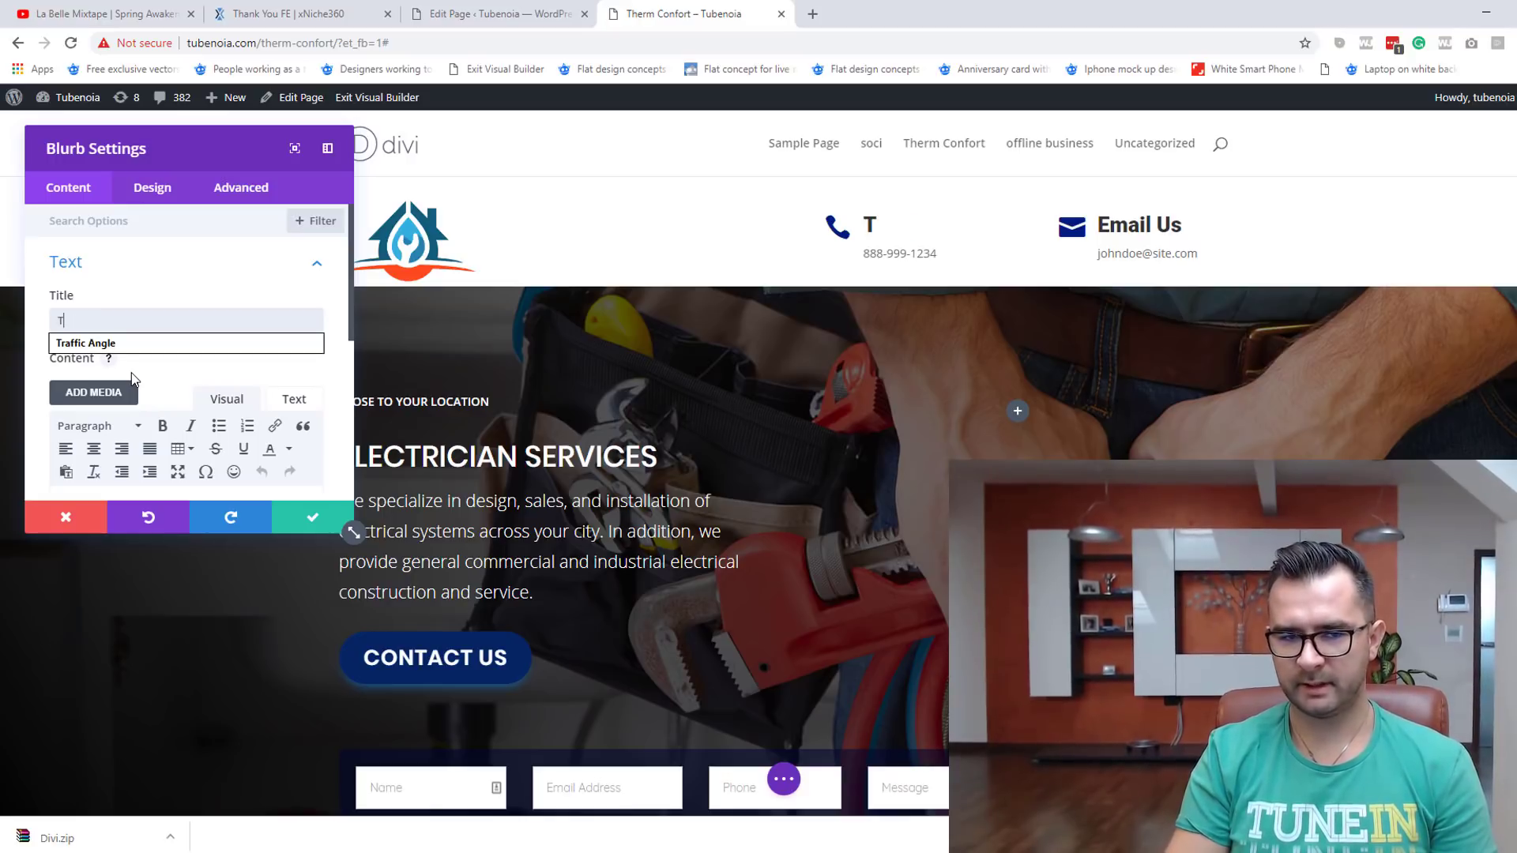
type("elefon")
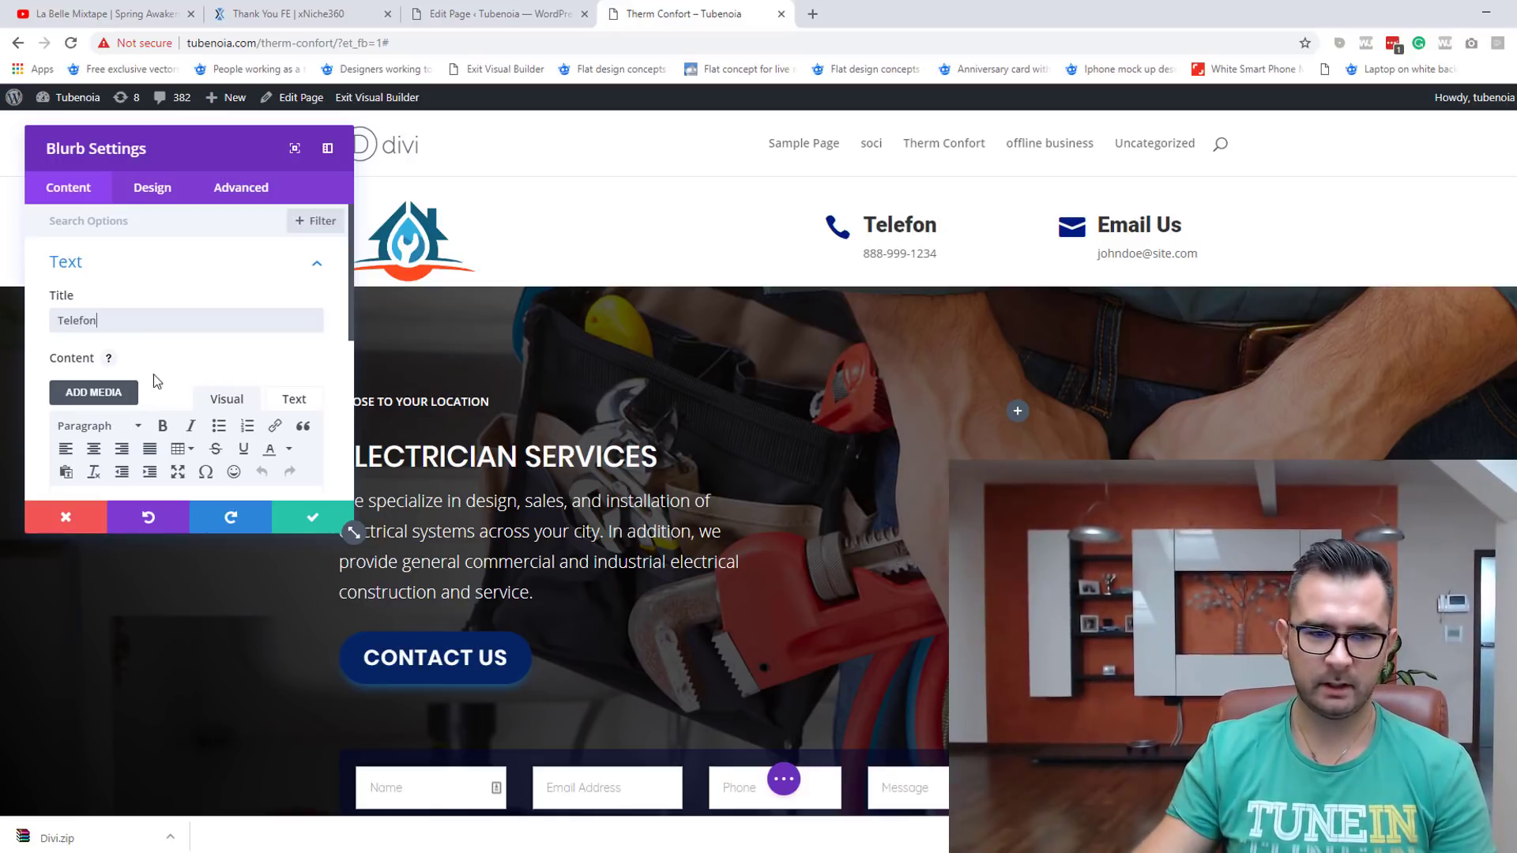
scroll(181, 396, "down", 5)
scroll(138, 333, "up", 3)
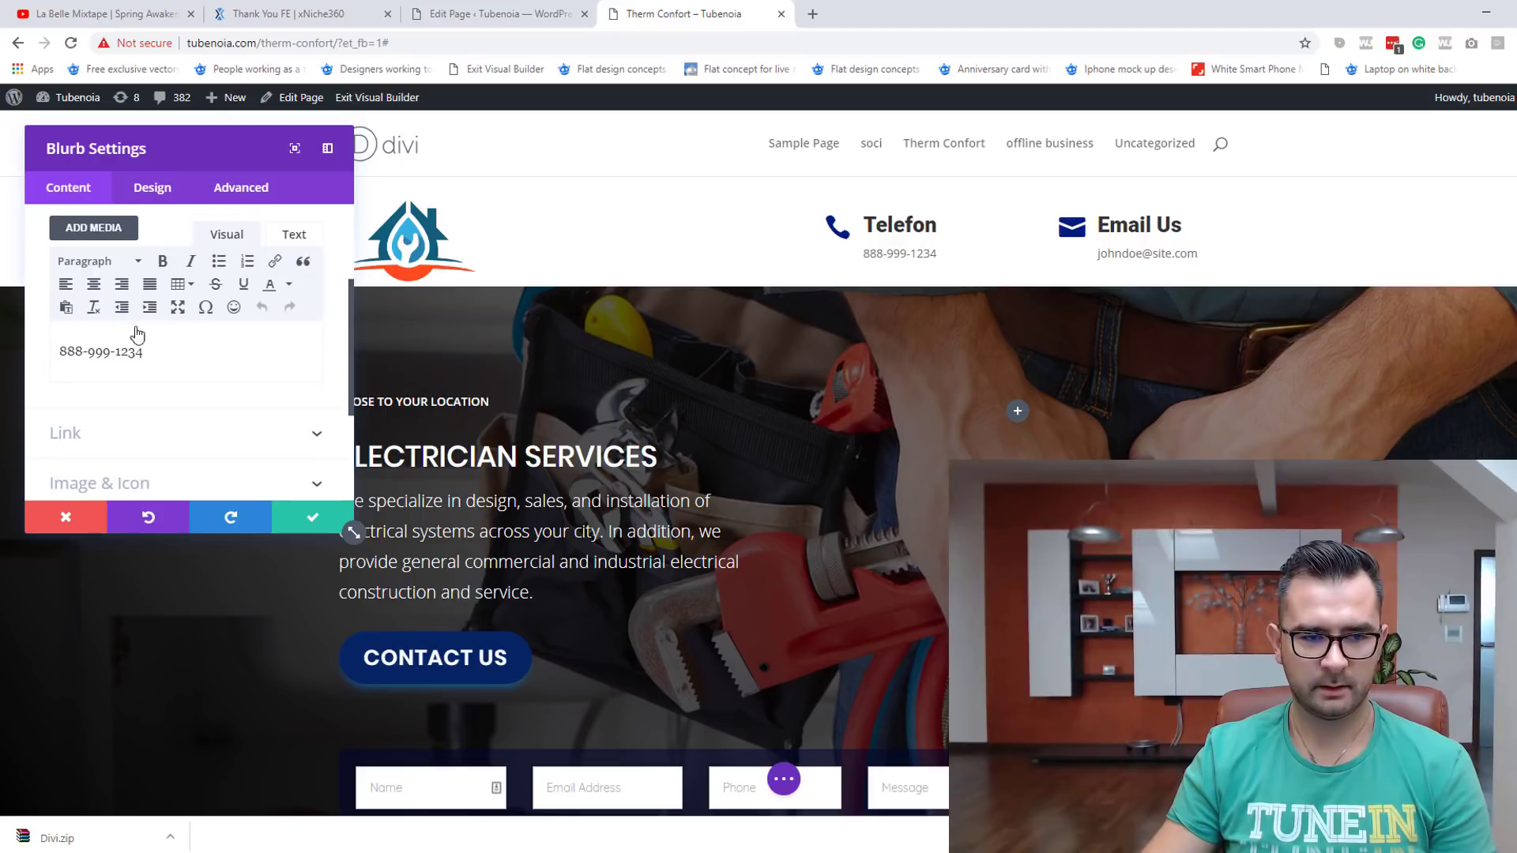
Step: Replace the blurb's placeholder number with the business phone number and save the blurb
double_click(69, 351)
left_click(176, 353, "shift")
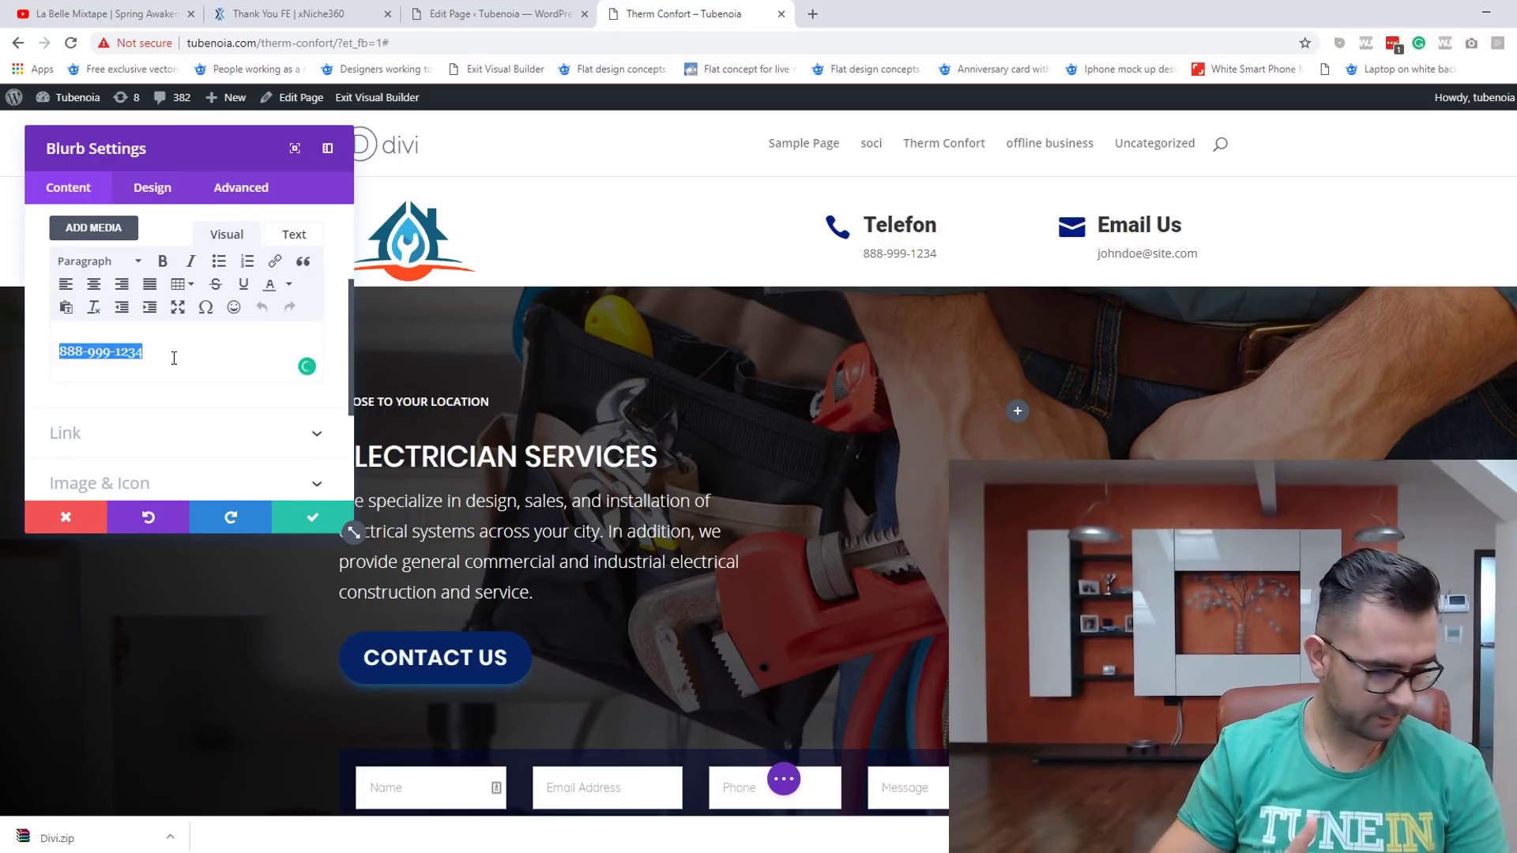
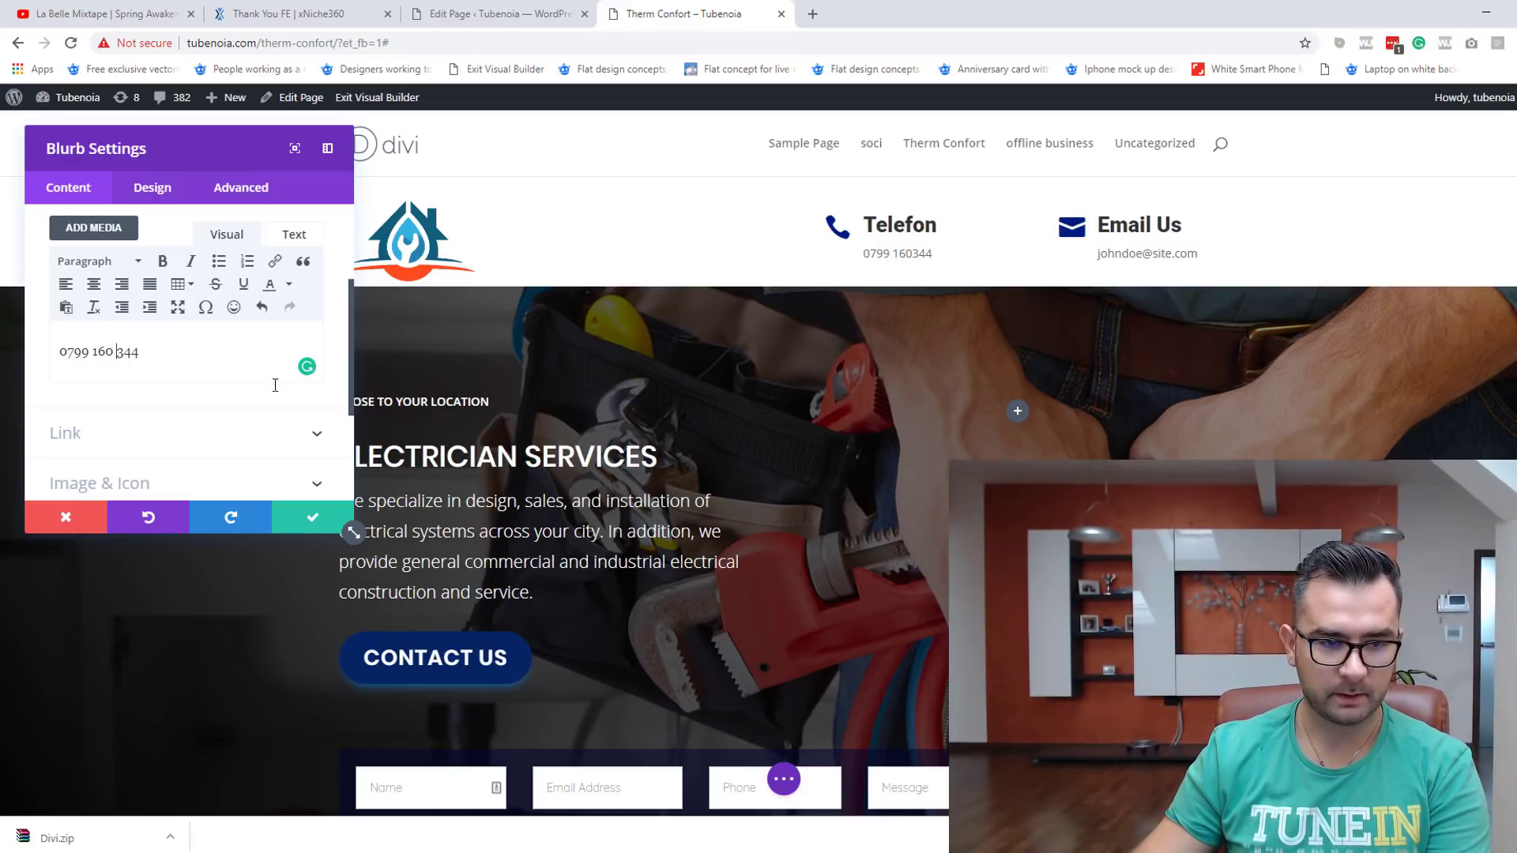
left_click(314, 521)
mouse_move(1122, 249)
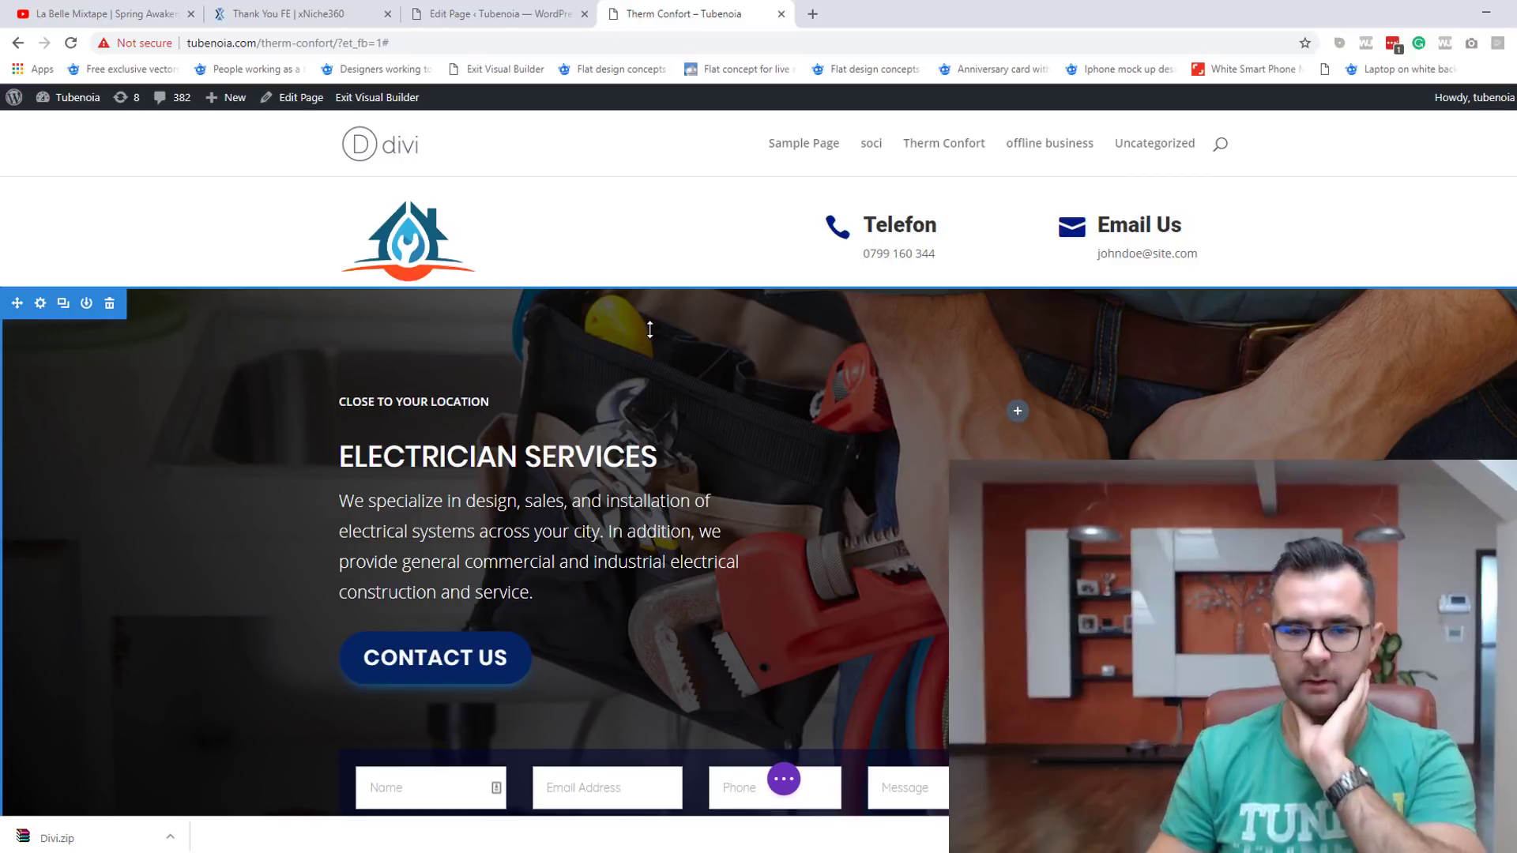
Step: Upload the Untitled-16-2 image and set it as the hero section's background
mouse_move(649, 337)
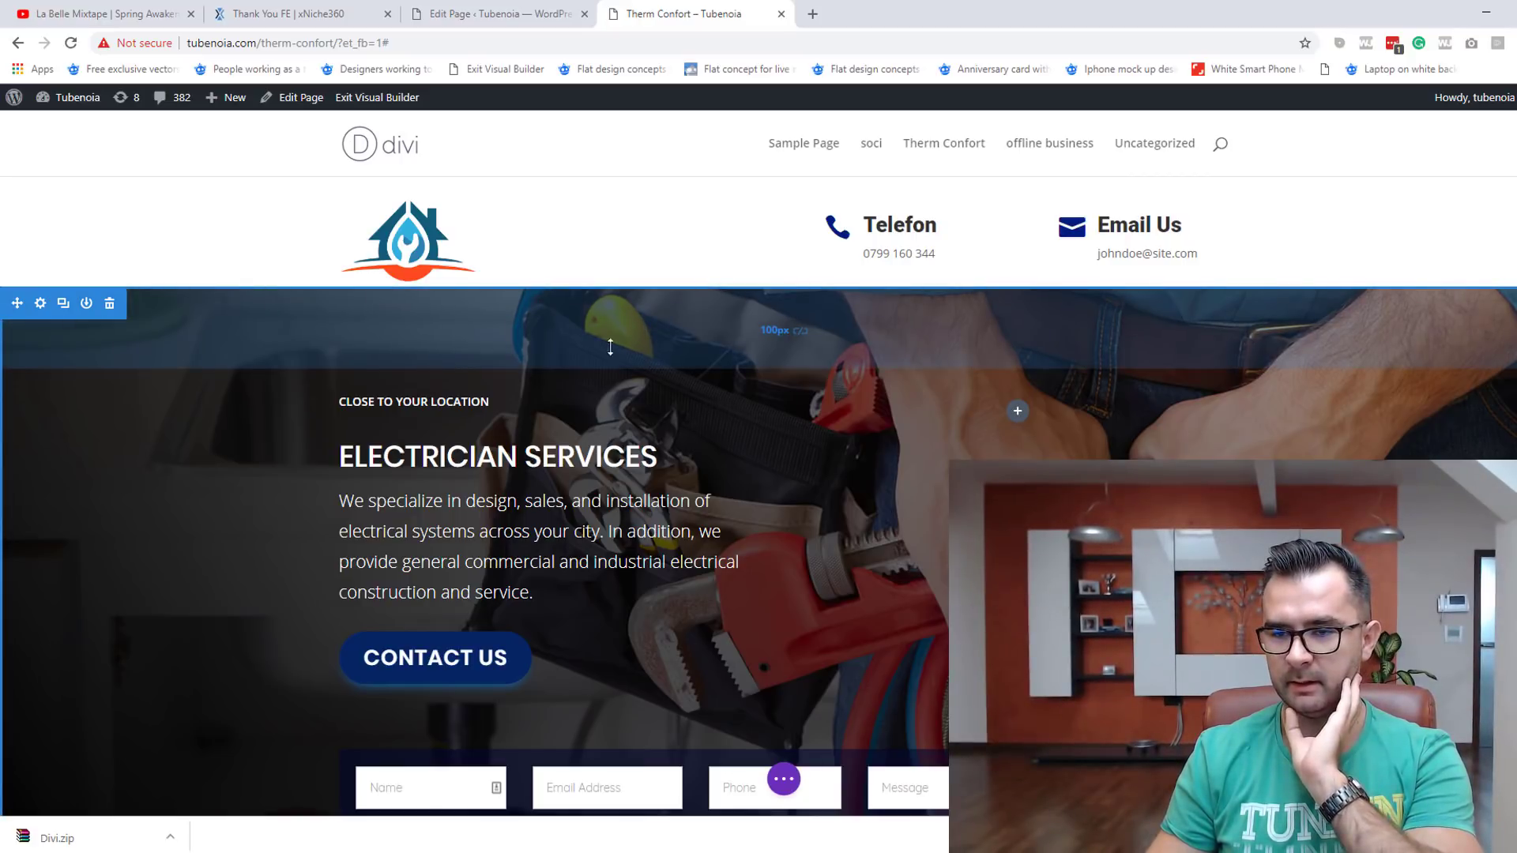
left_click(40, 303)
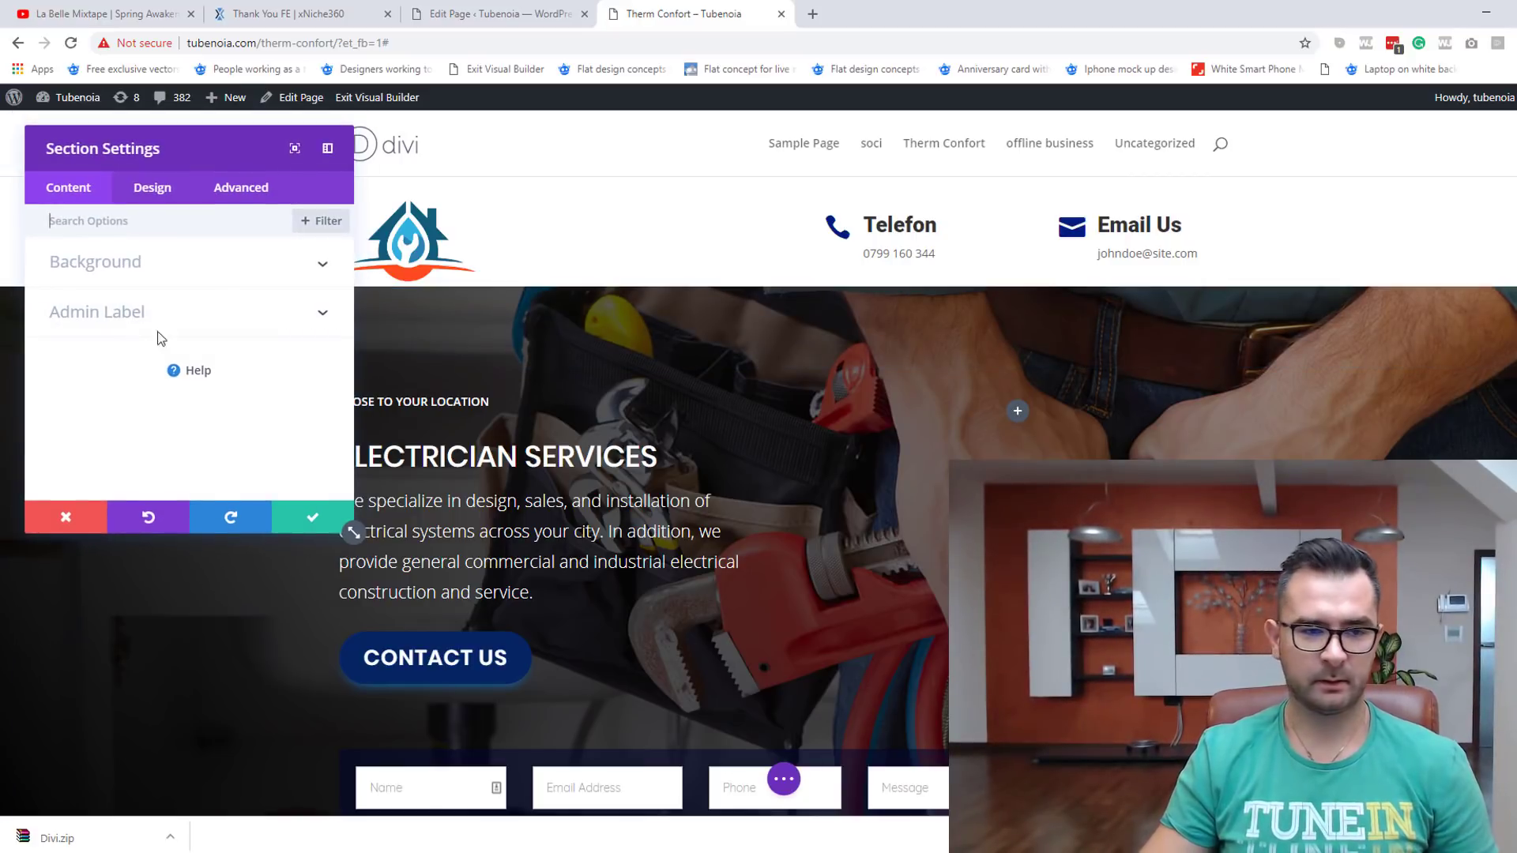
left_click(320, 518)
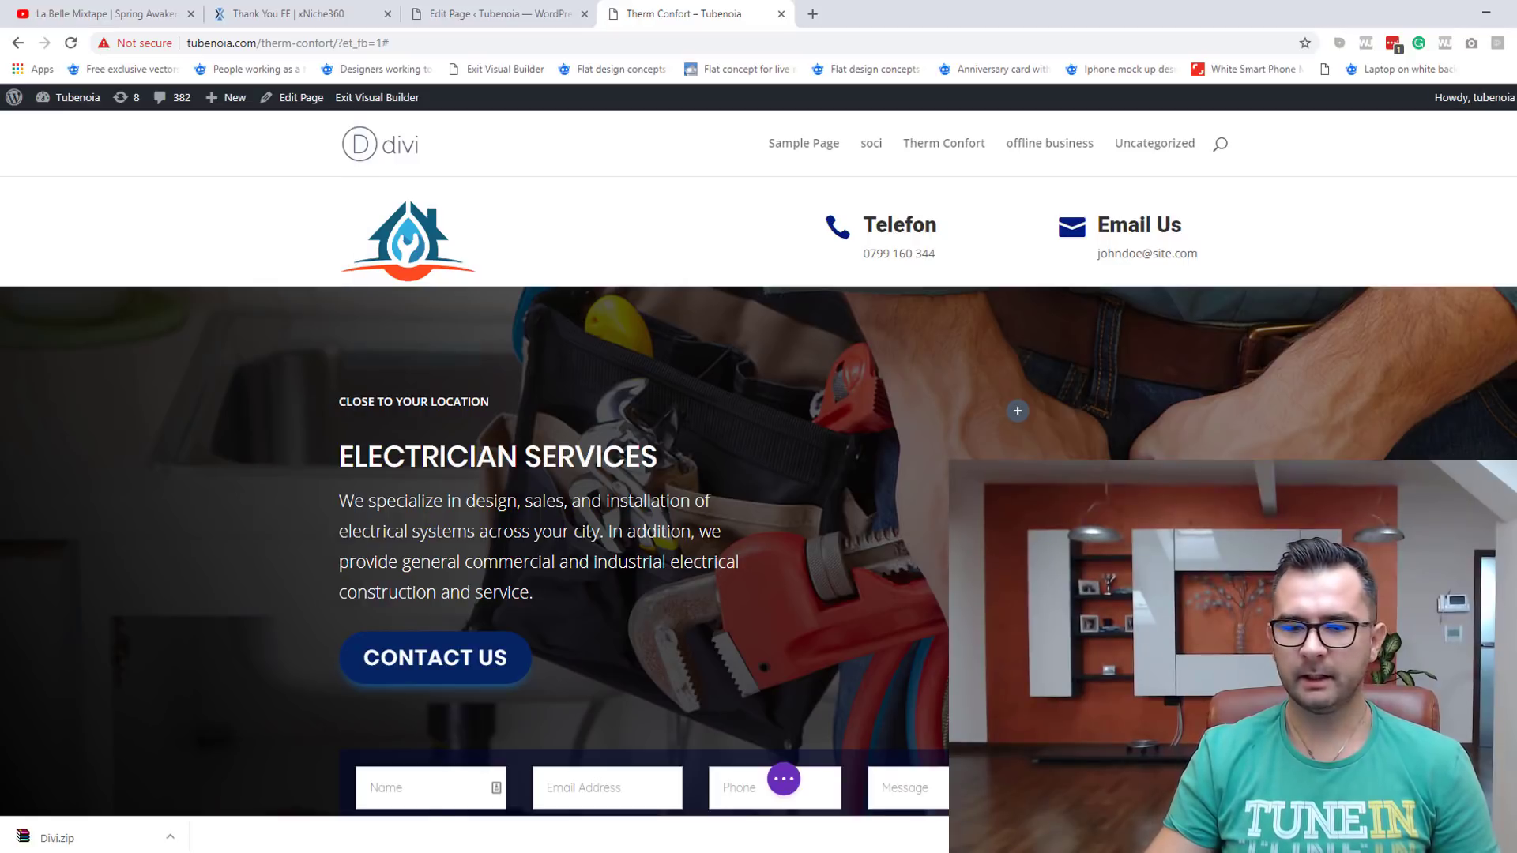
scroll(320, 517, "down", 1)
scroll(758, 474, "down", 2)
scroll(759, 474, "up", 1)
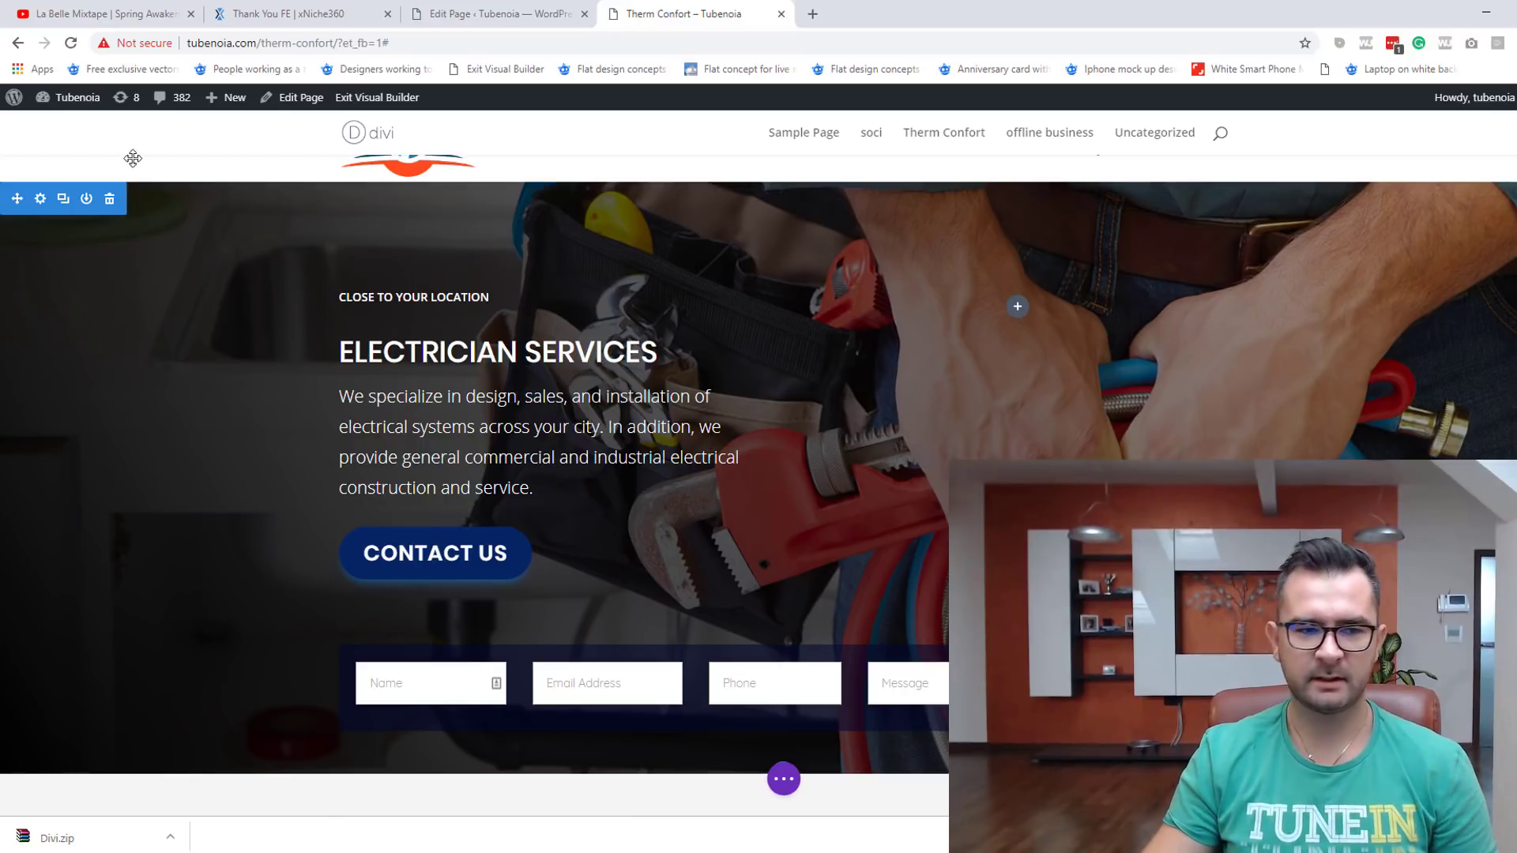
left_click(40, 199)
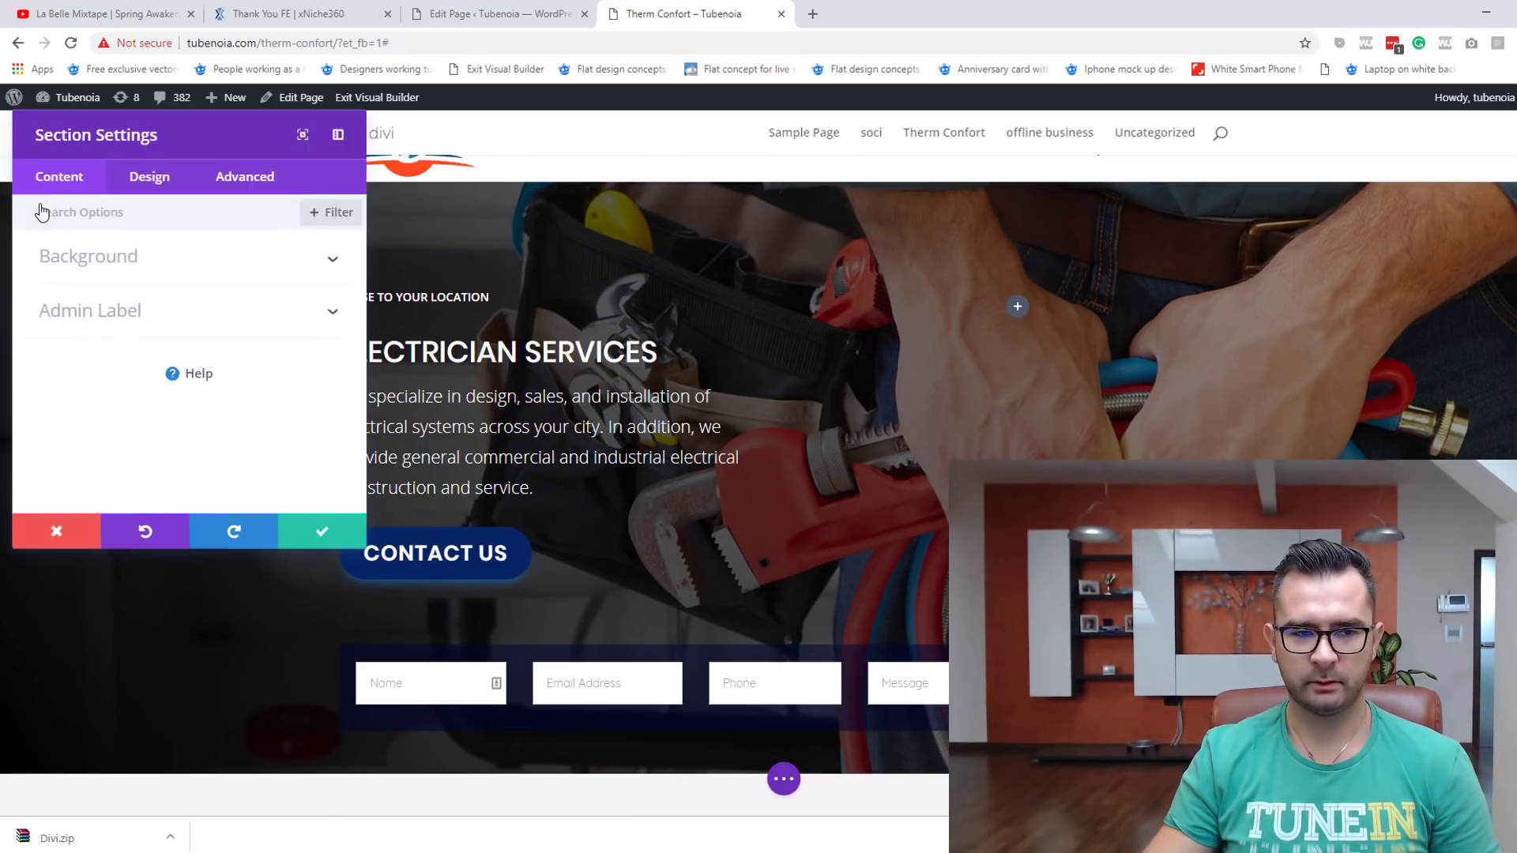
left_click(166, 294)
left_click(276, 370)
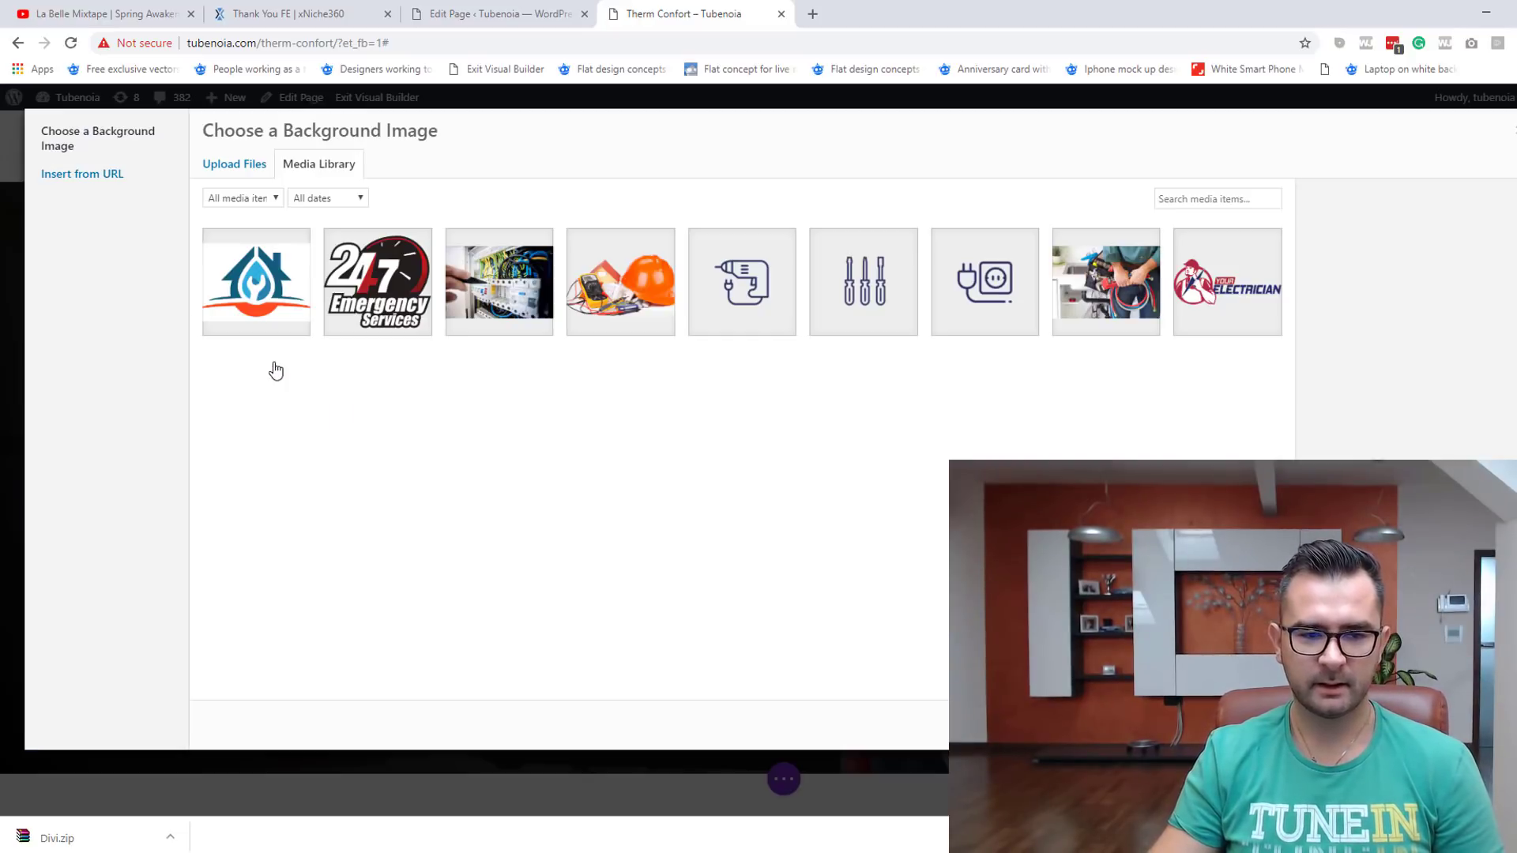
left_click(245, 169)
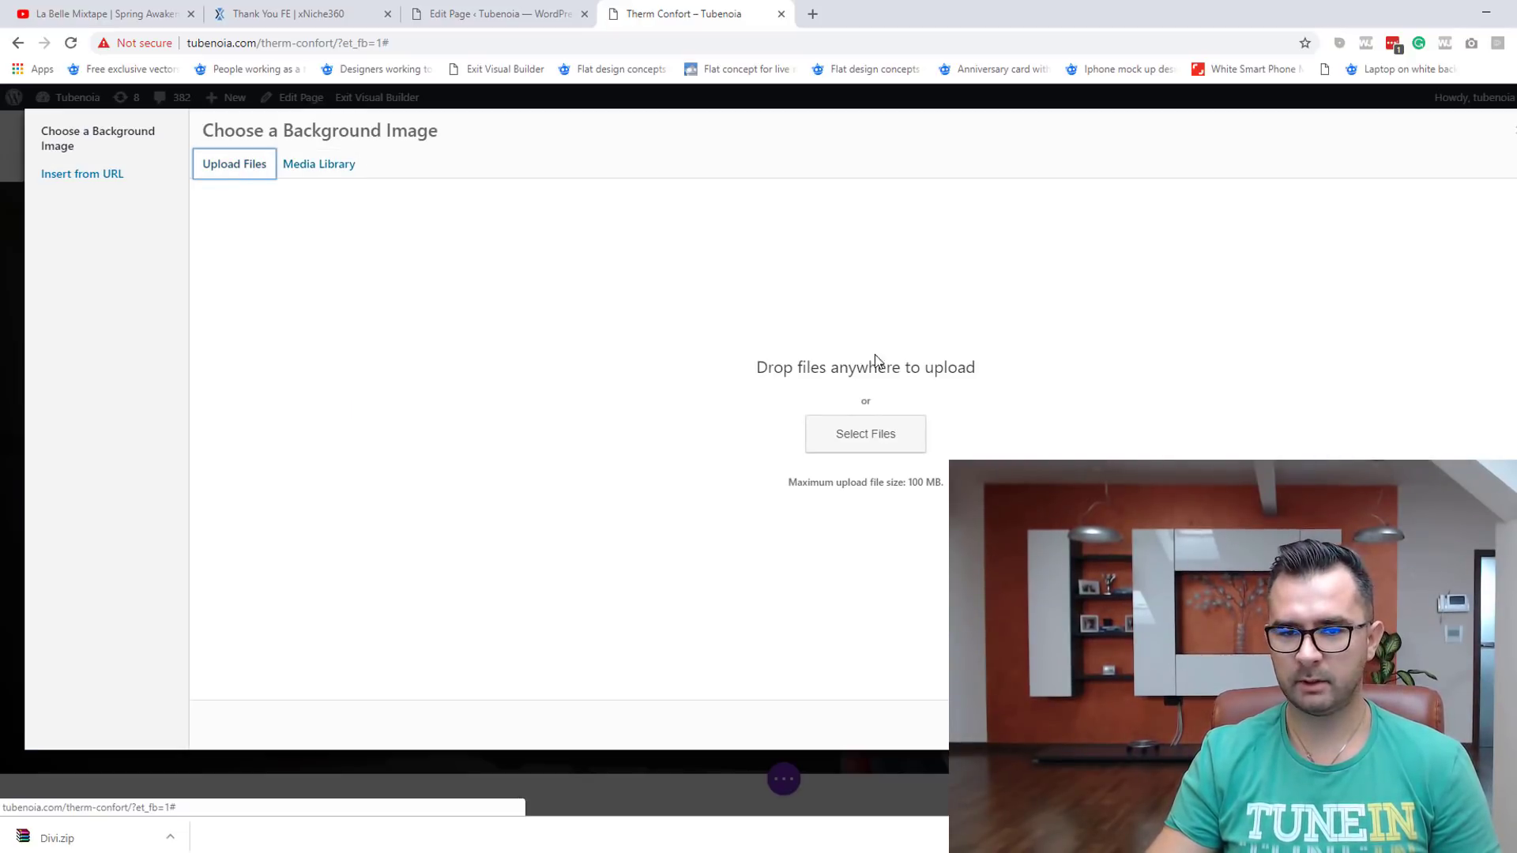
left_click(841, 444)
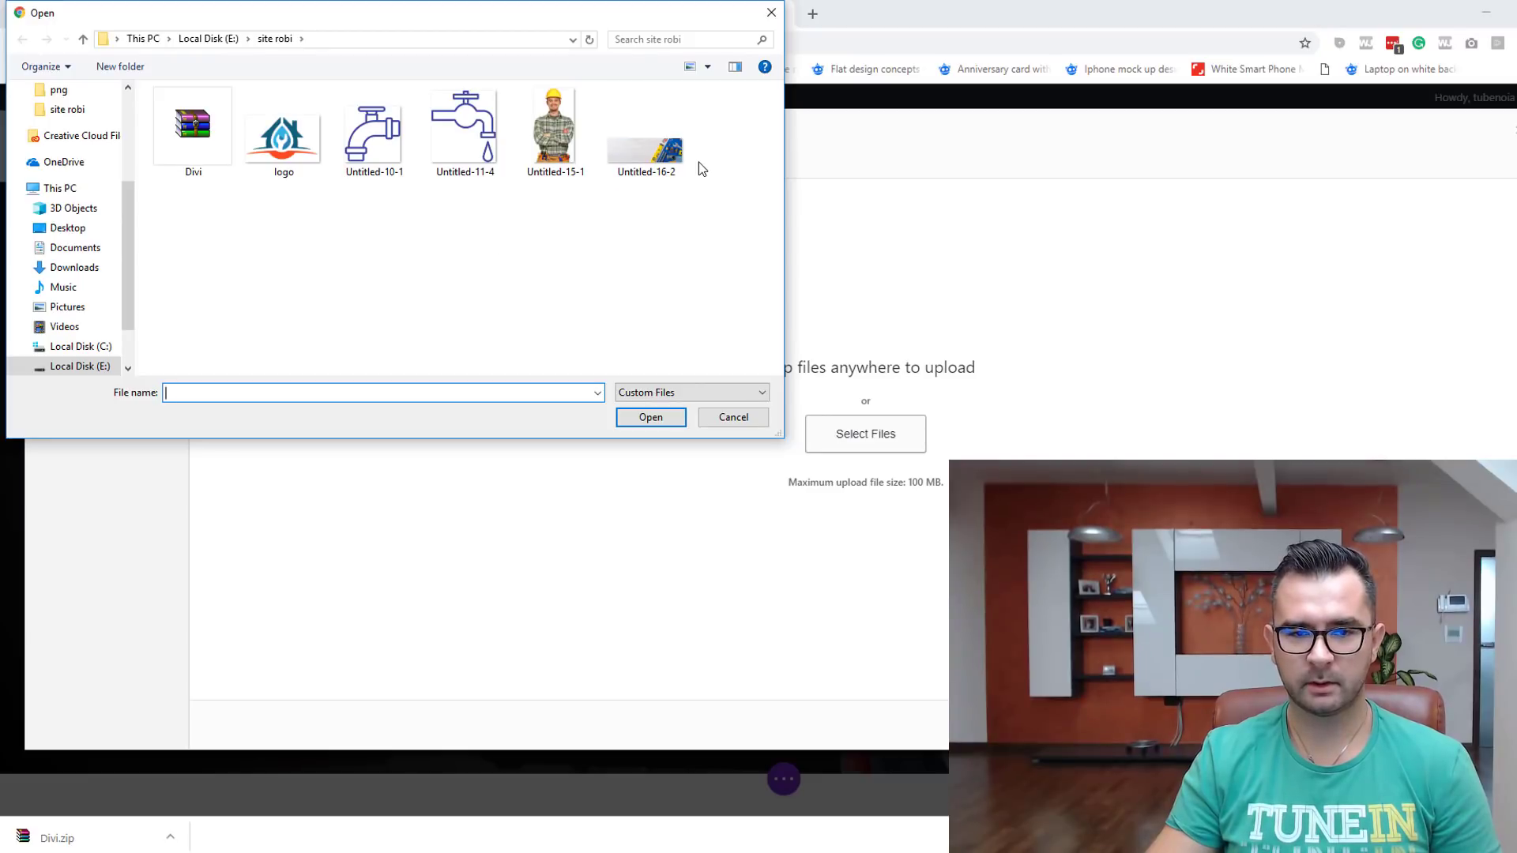
double_click(638, 153)
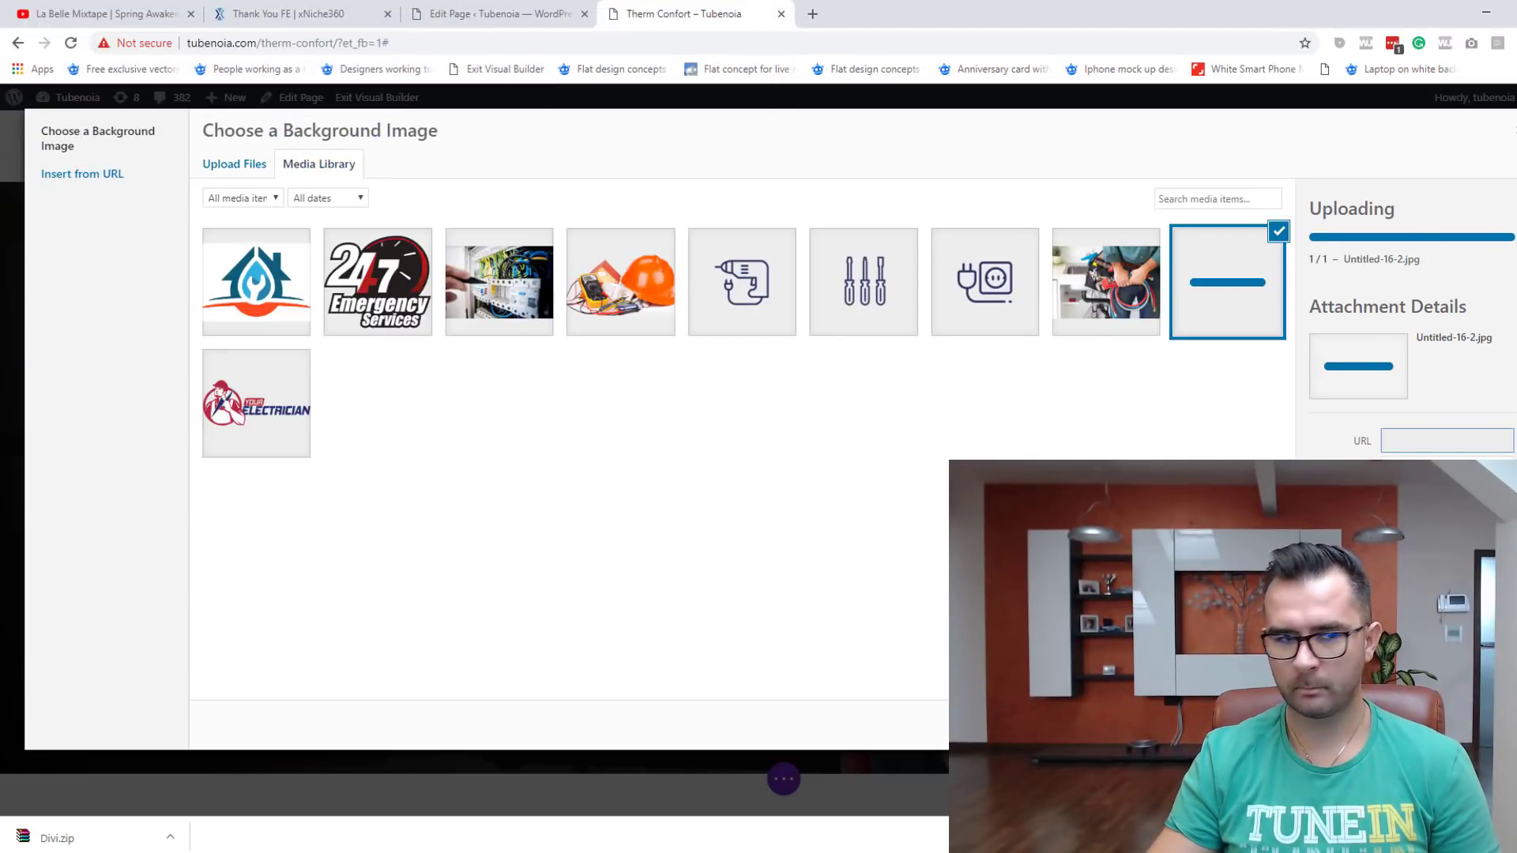
left_click(1466, 725)
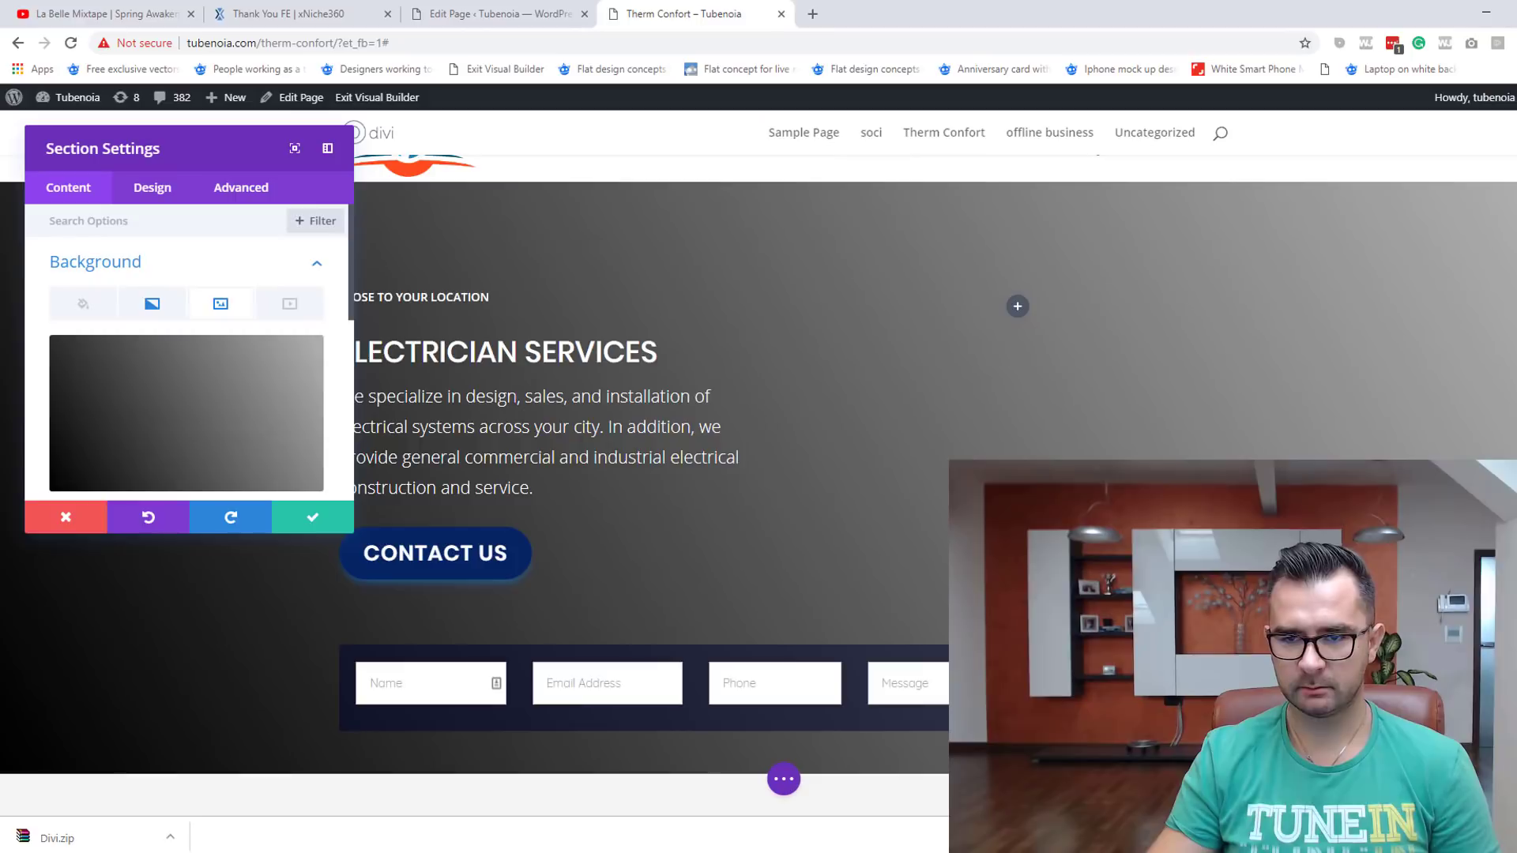
Step: Save the new background and drag the hero section's top padding down to 0
left_click(303, 517)
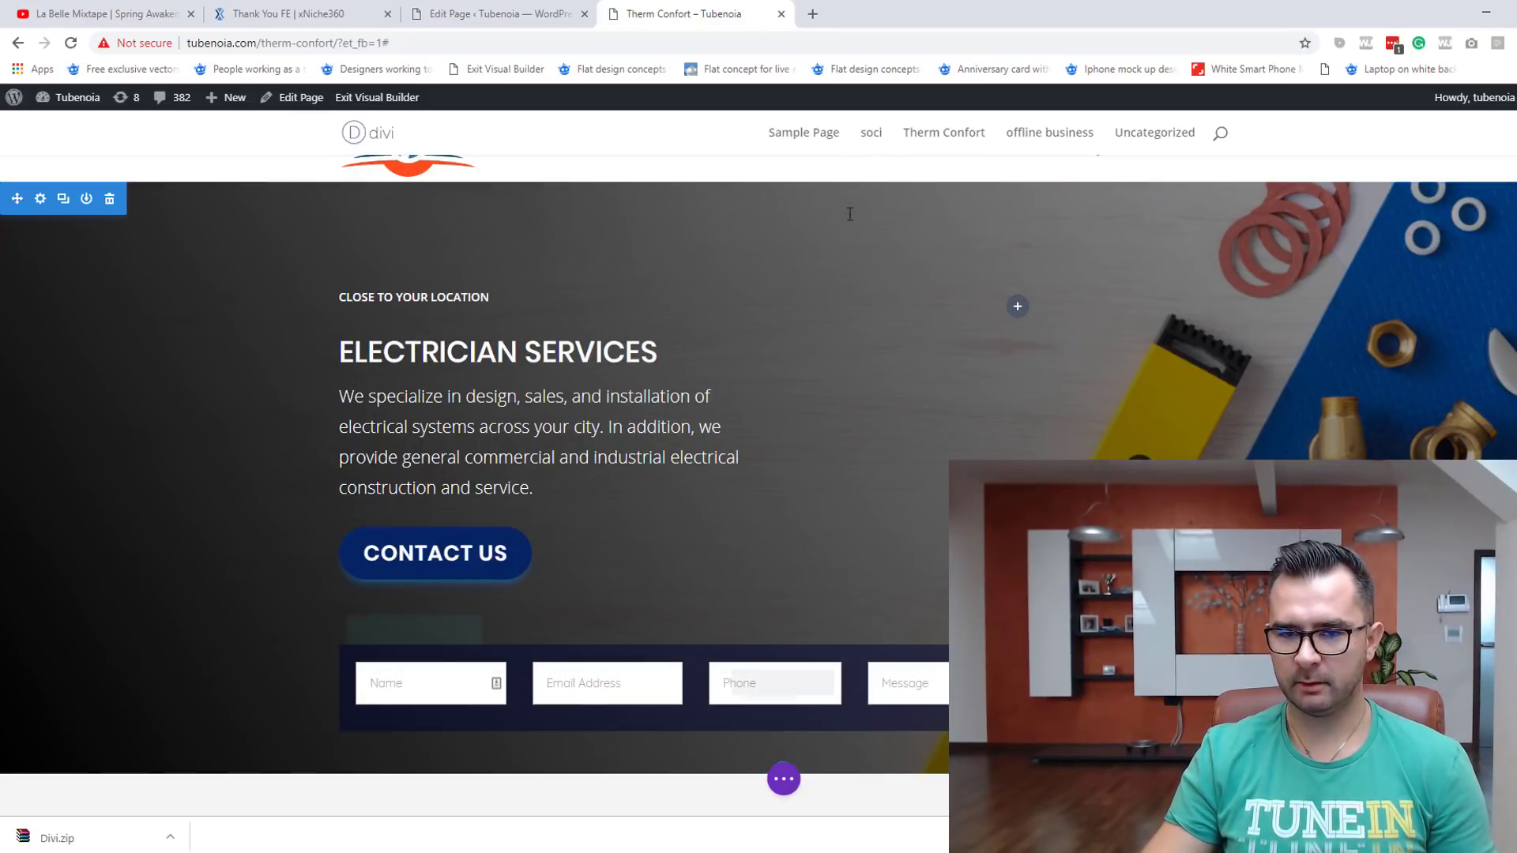
left_click_drag(800, 238, 803, 163)
scroll(867, 294, "up", 2)
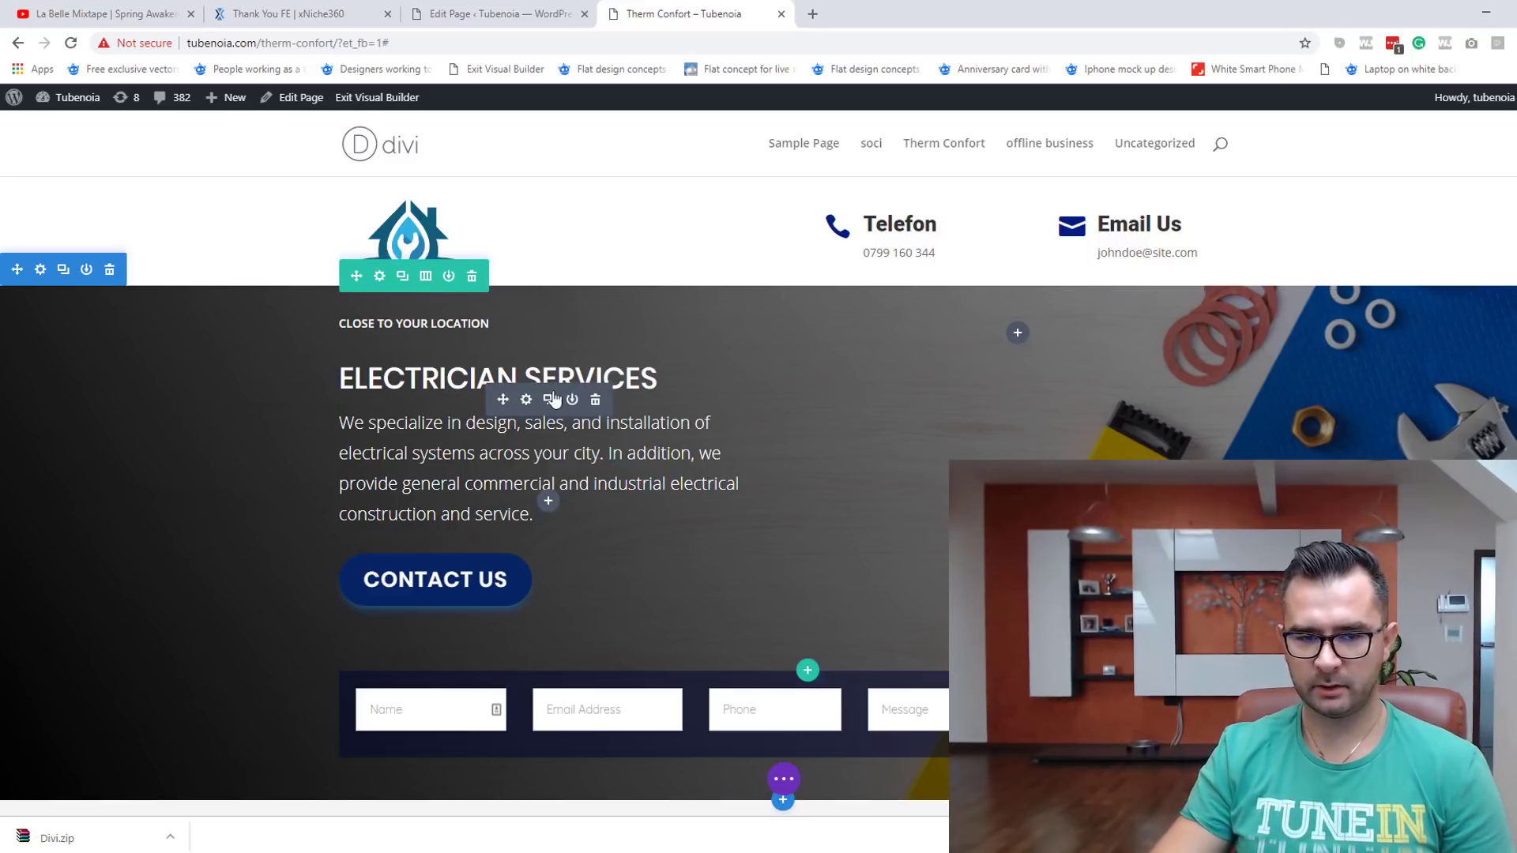
Step: Replace the ELECTRICIAN SERVICES heading with 'Service Centrale Timisoara'
double_click(397, 382)
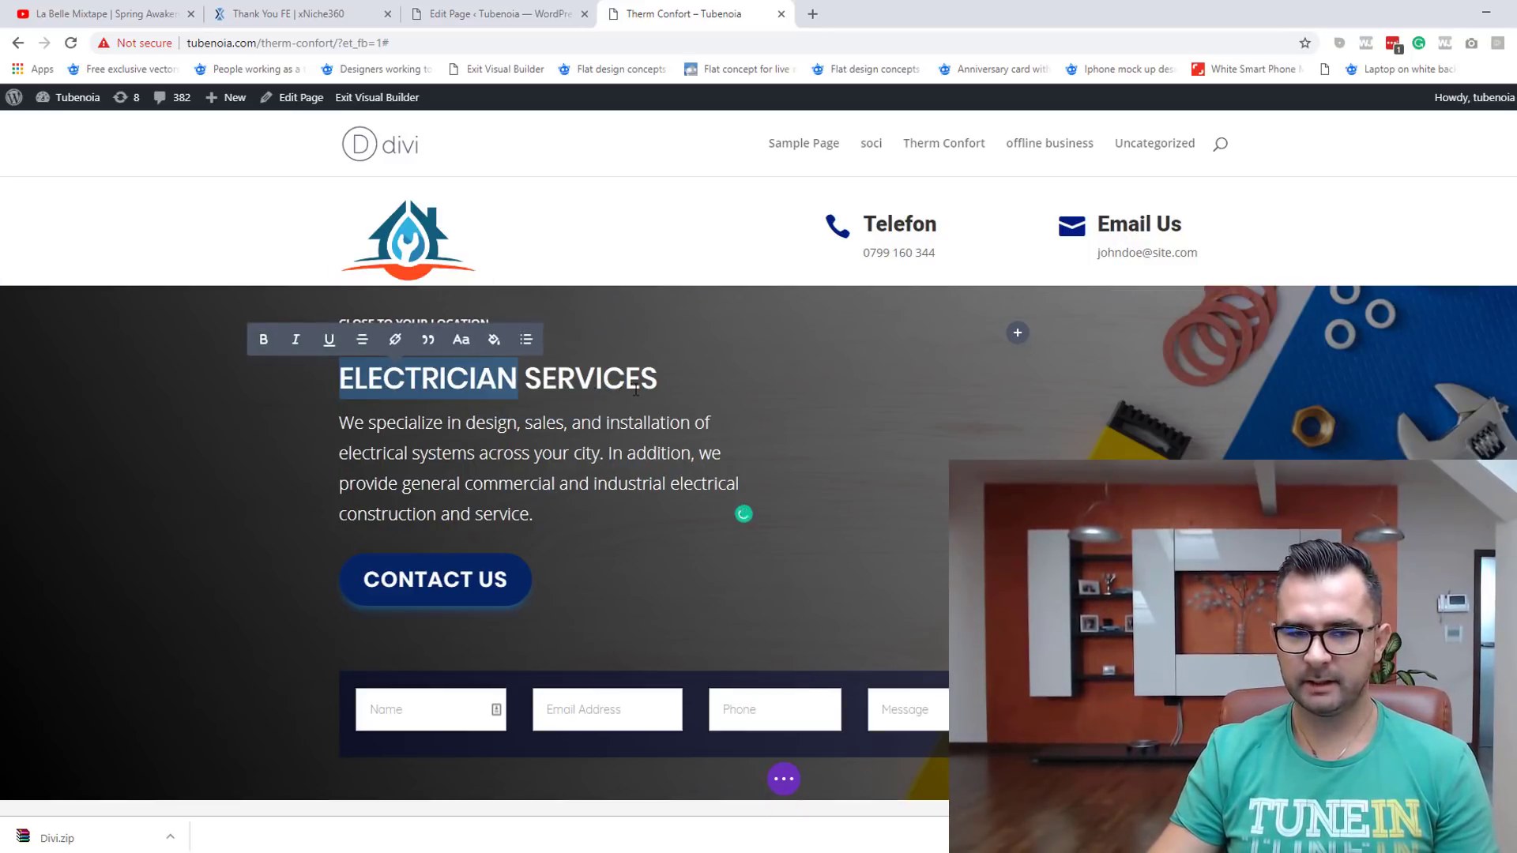
left_click(682, 375, "shift")
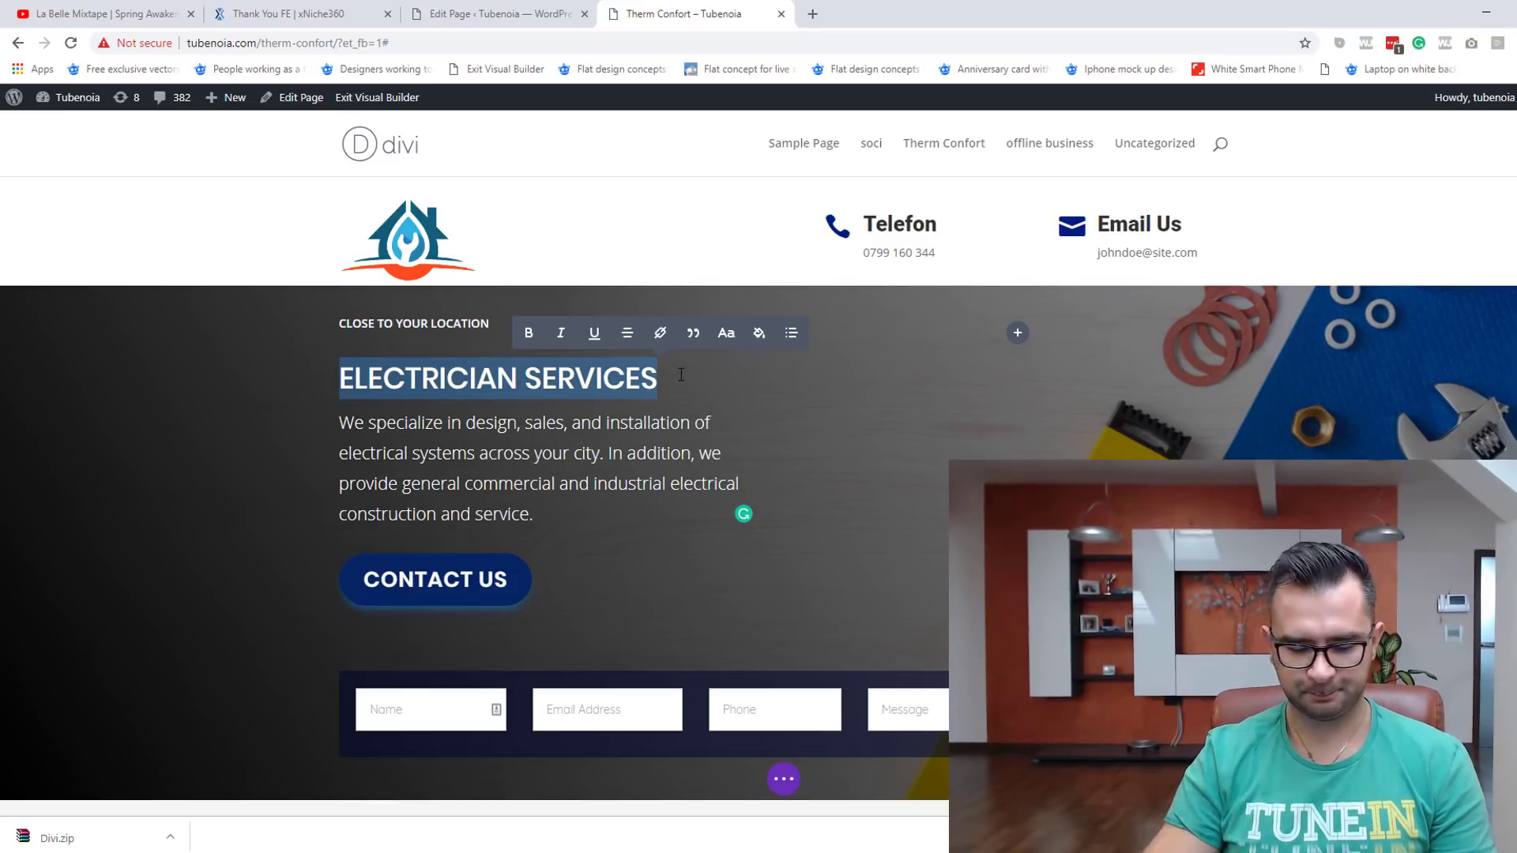
type("Servi")
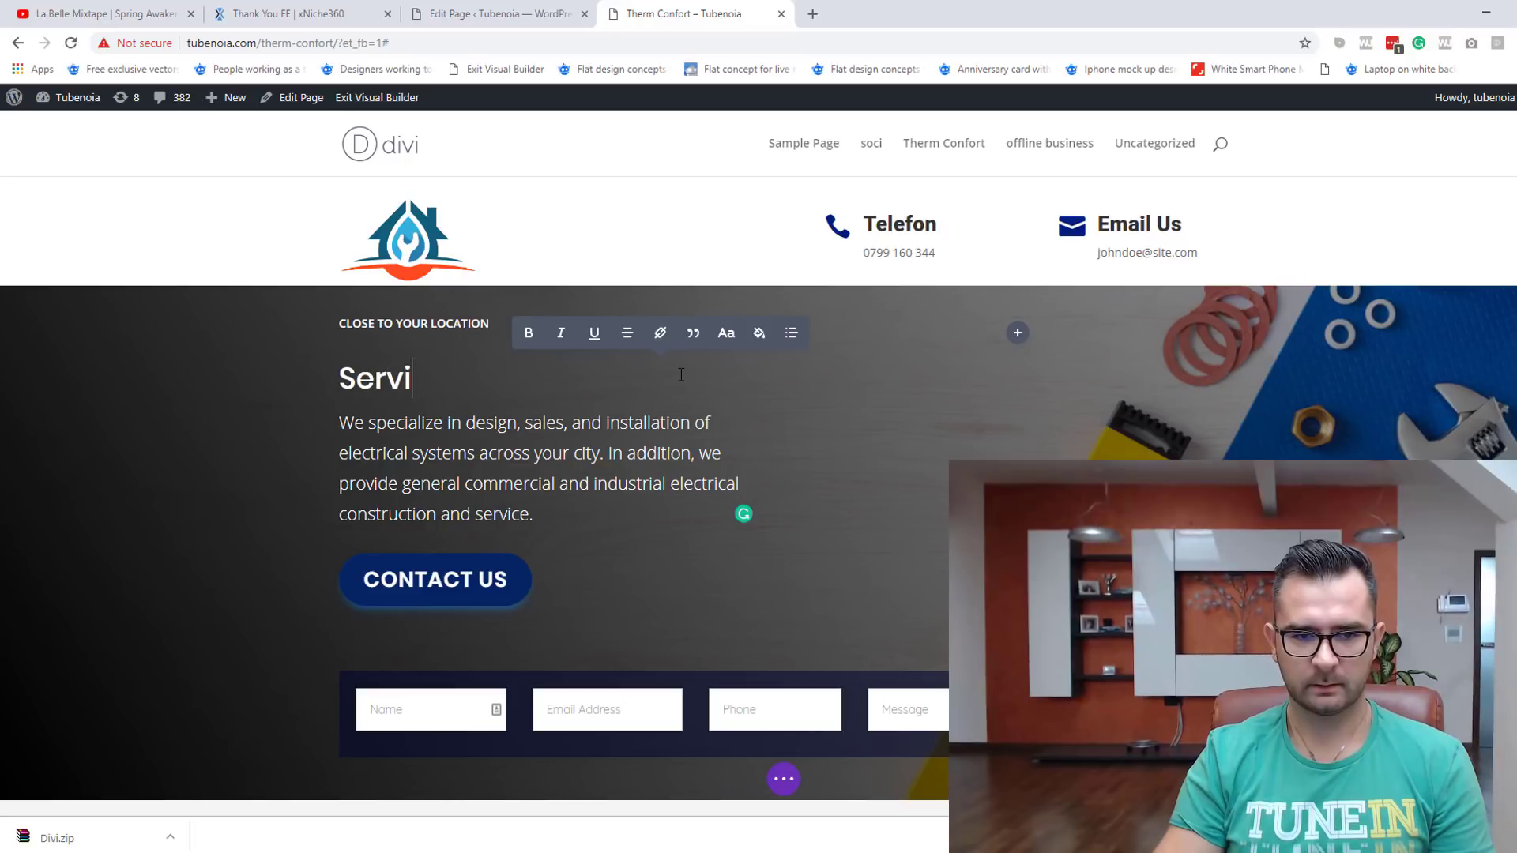
type("ce Centrale")
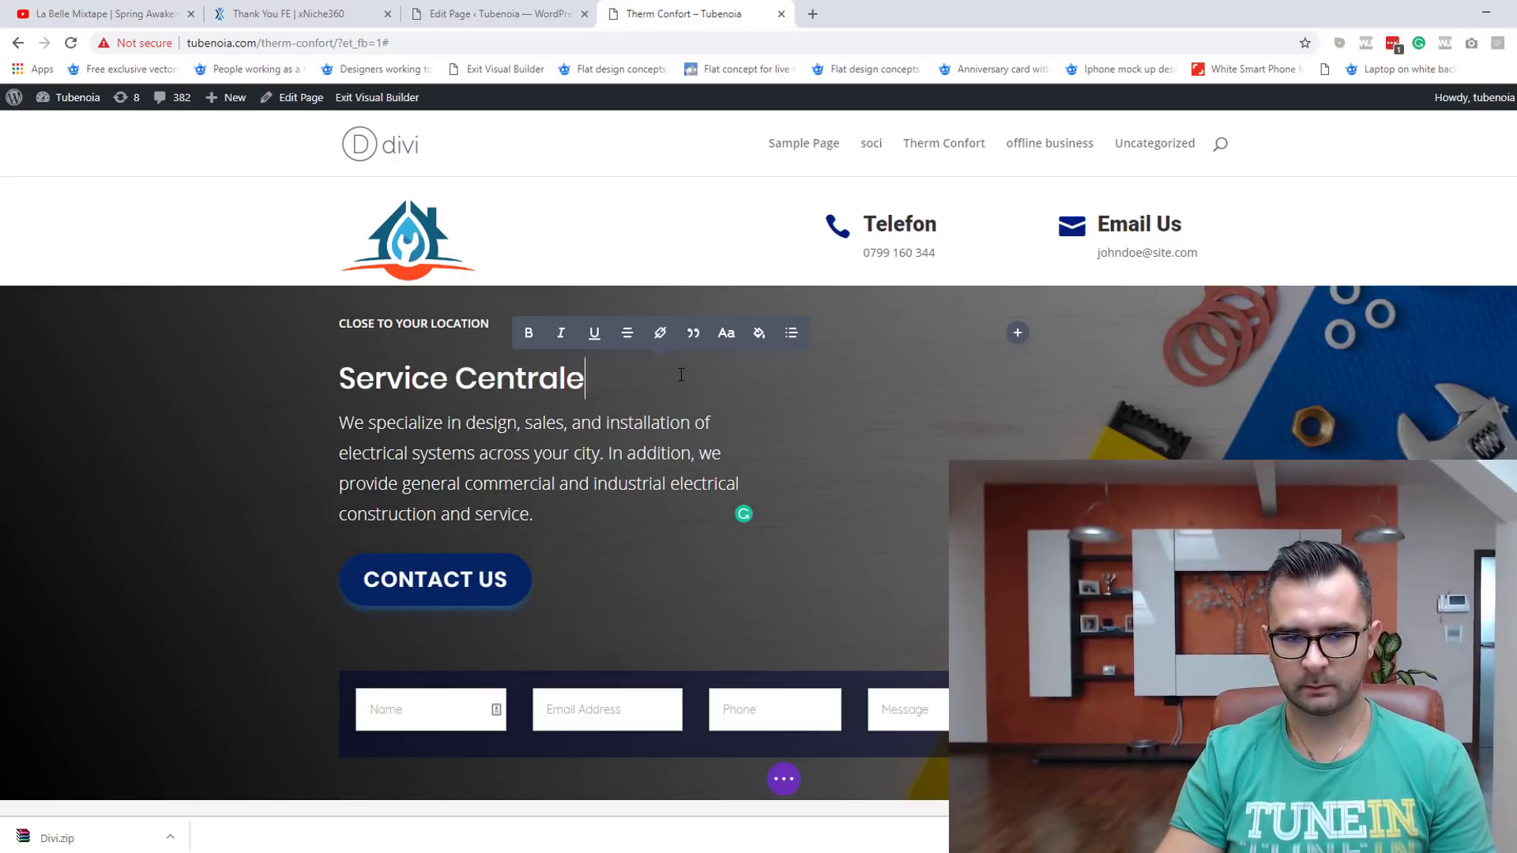
type(" Timi")
key("BackSpace")
key("BackSpace")
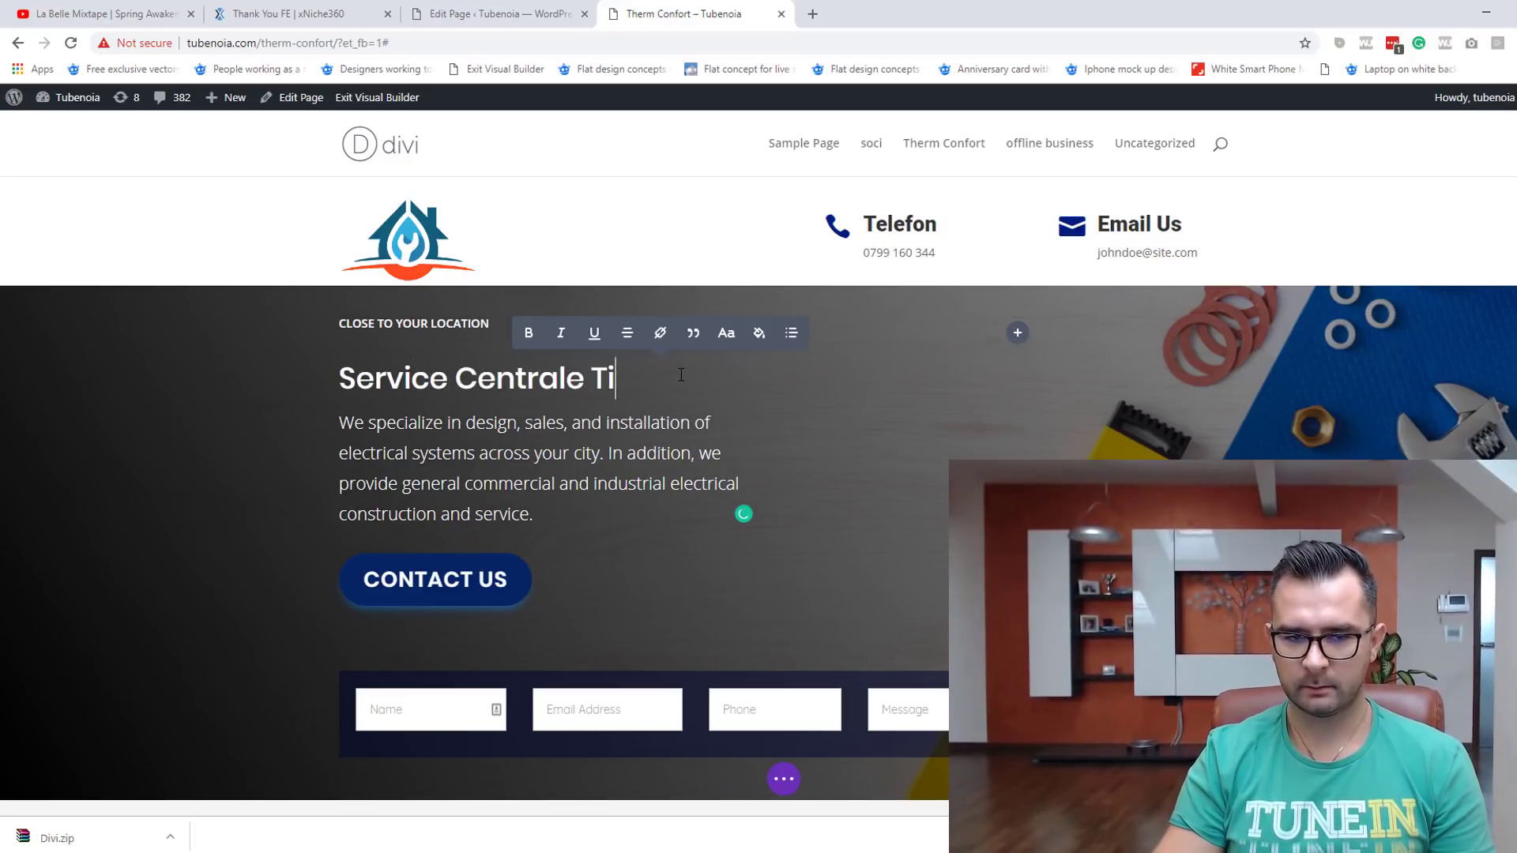
type("misoara")
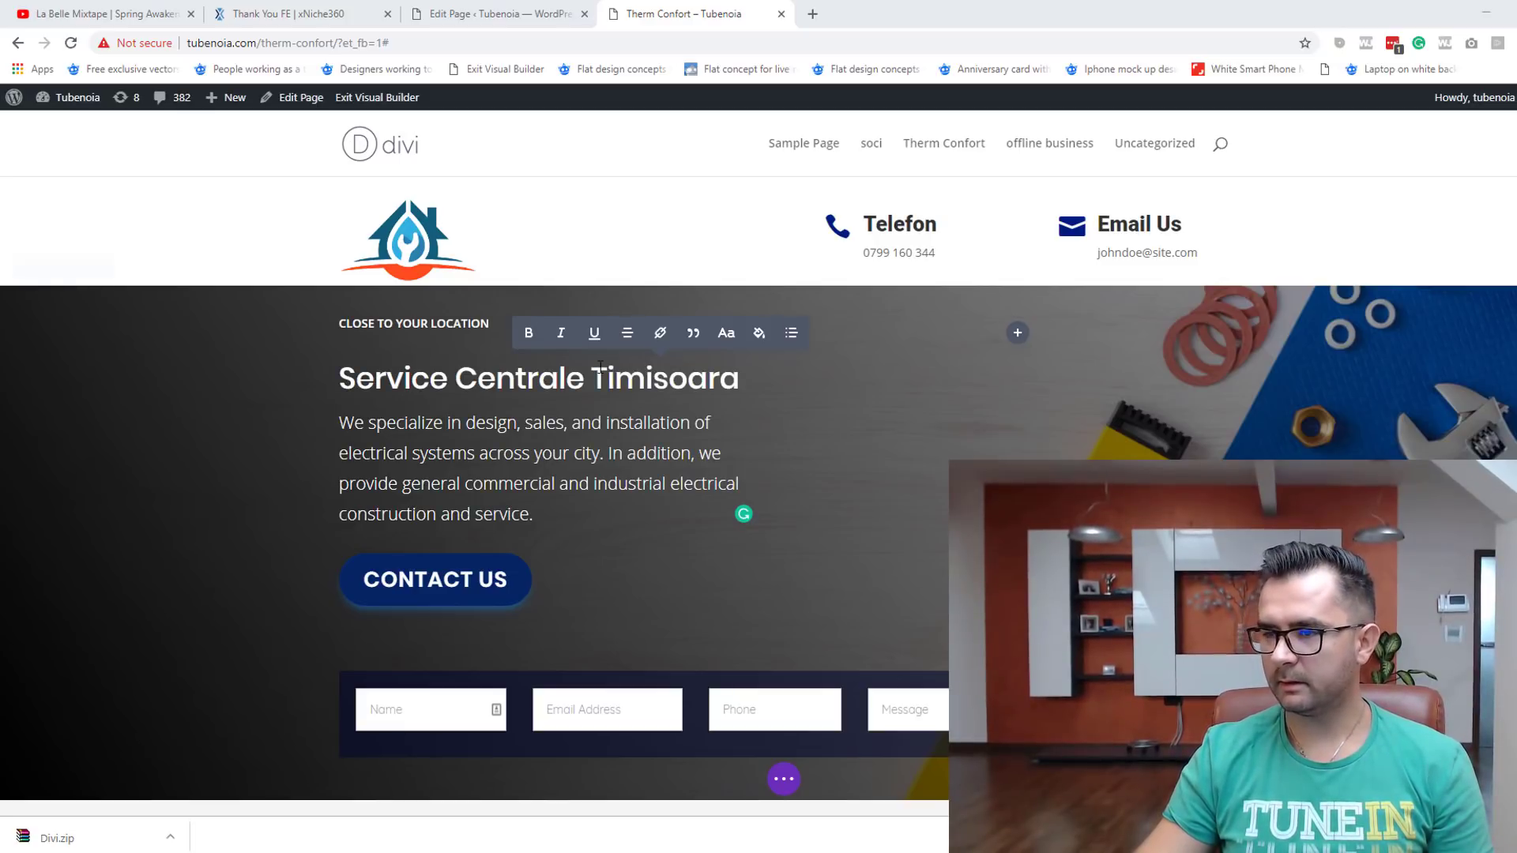
Step: Paste the Romanian BOSCH boiler repair and maintenance paragraph over the old hero description
left_click(466, 472)
key("ctrl+a")
left_click(466, 472)
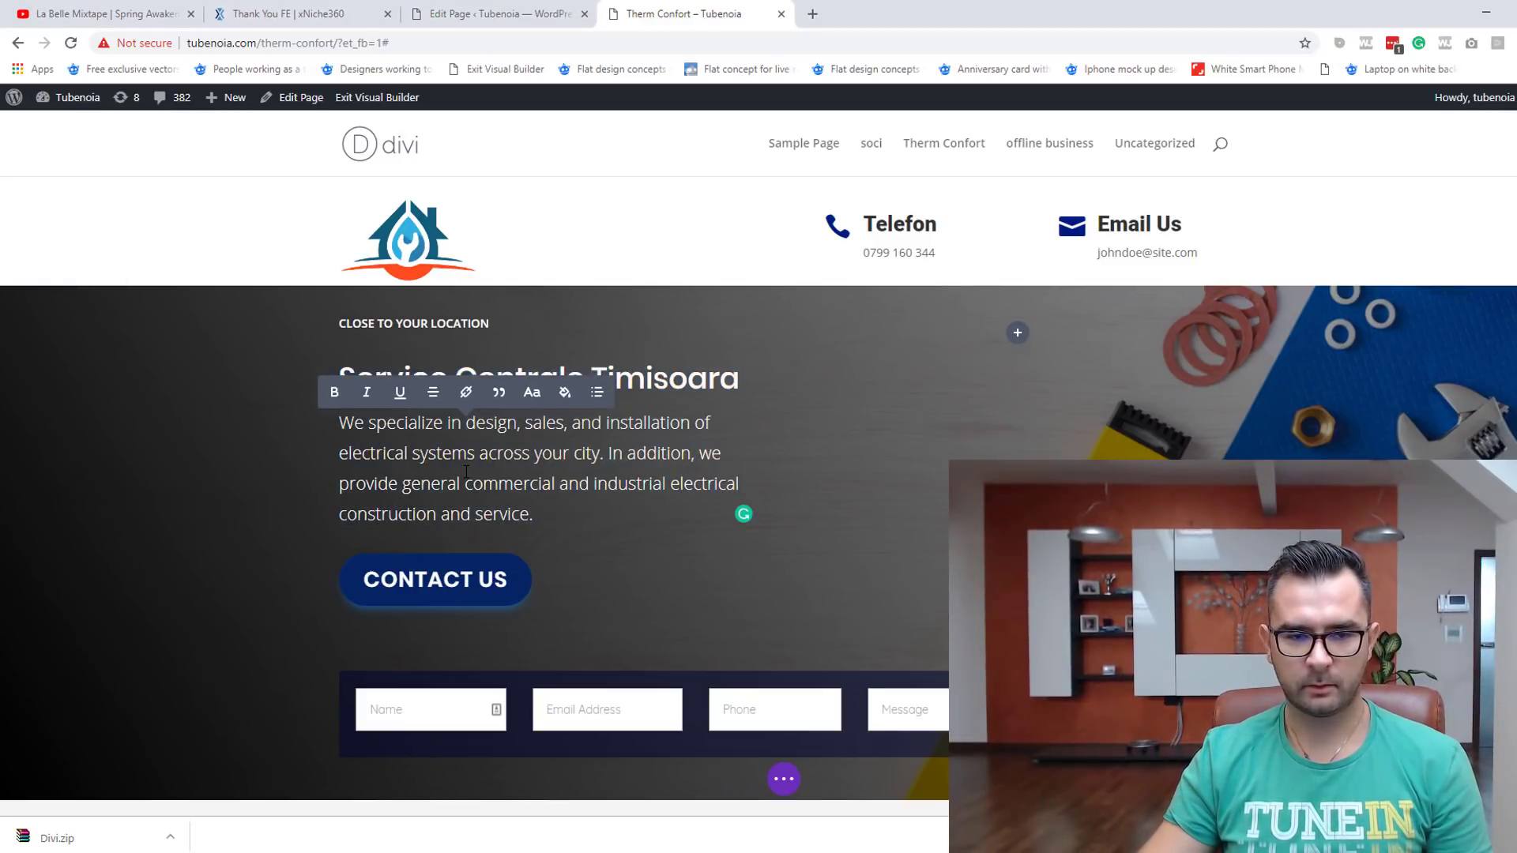
key("ctrl+v")
key("ctrl+z")
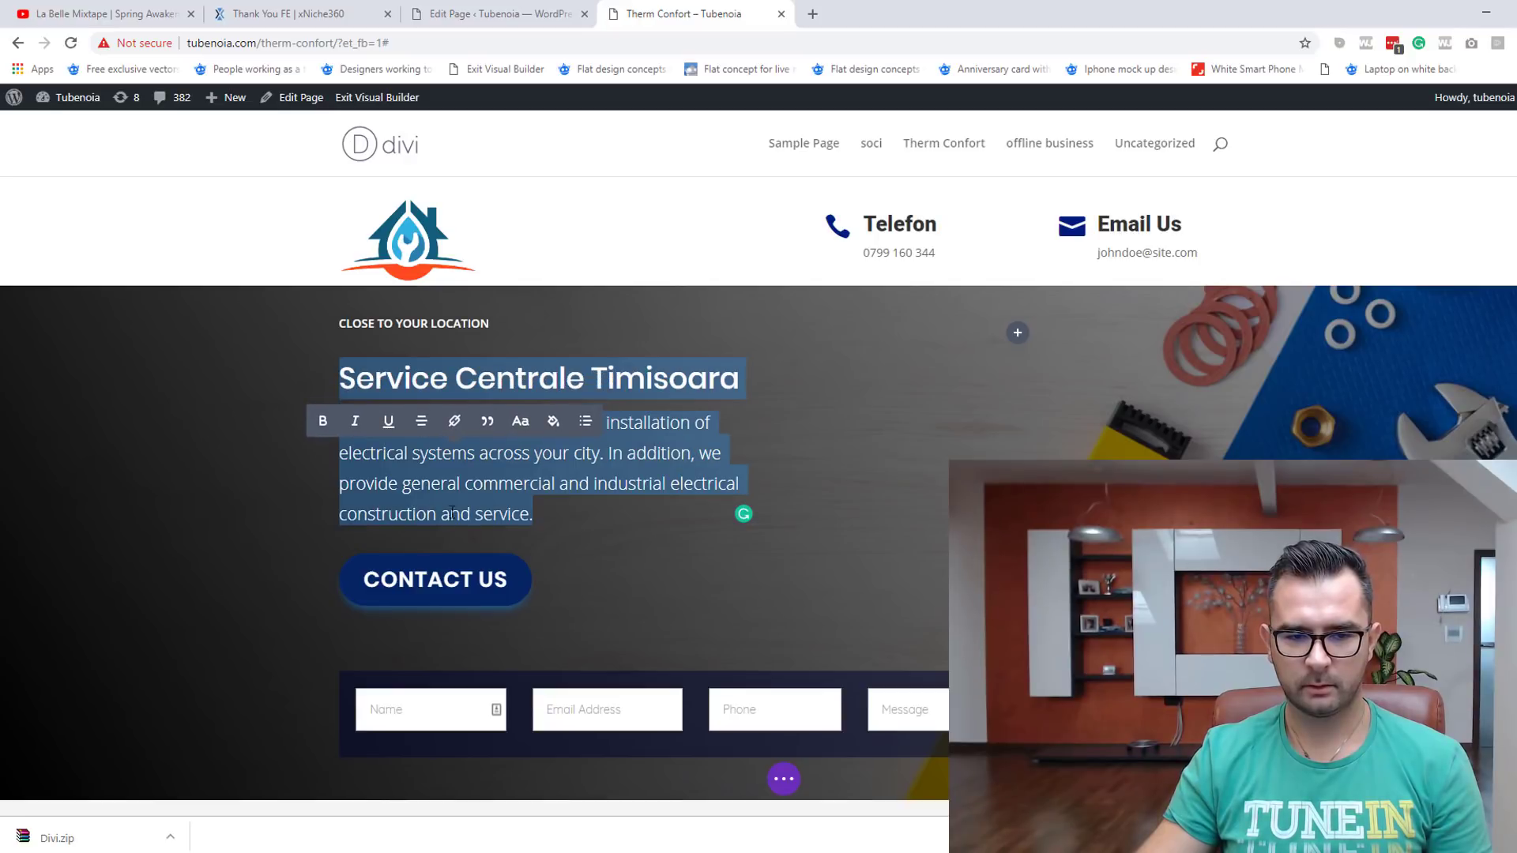
left_click(533, 515)
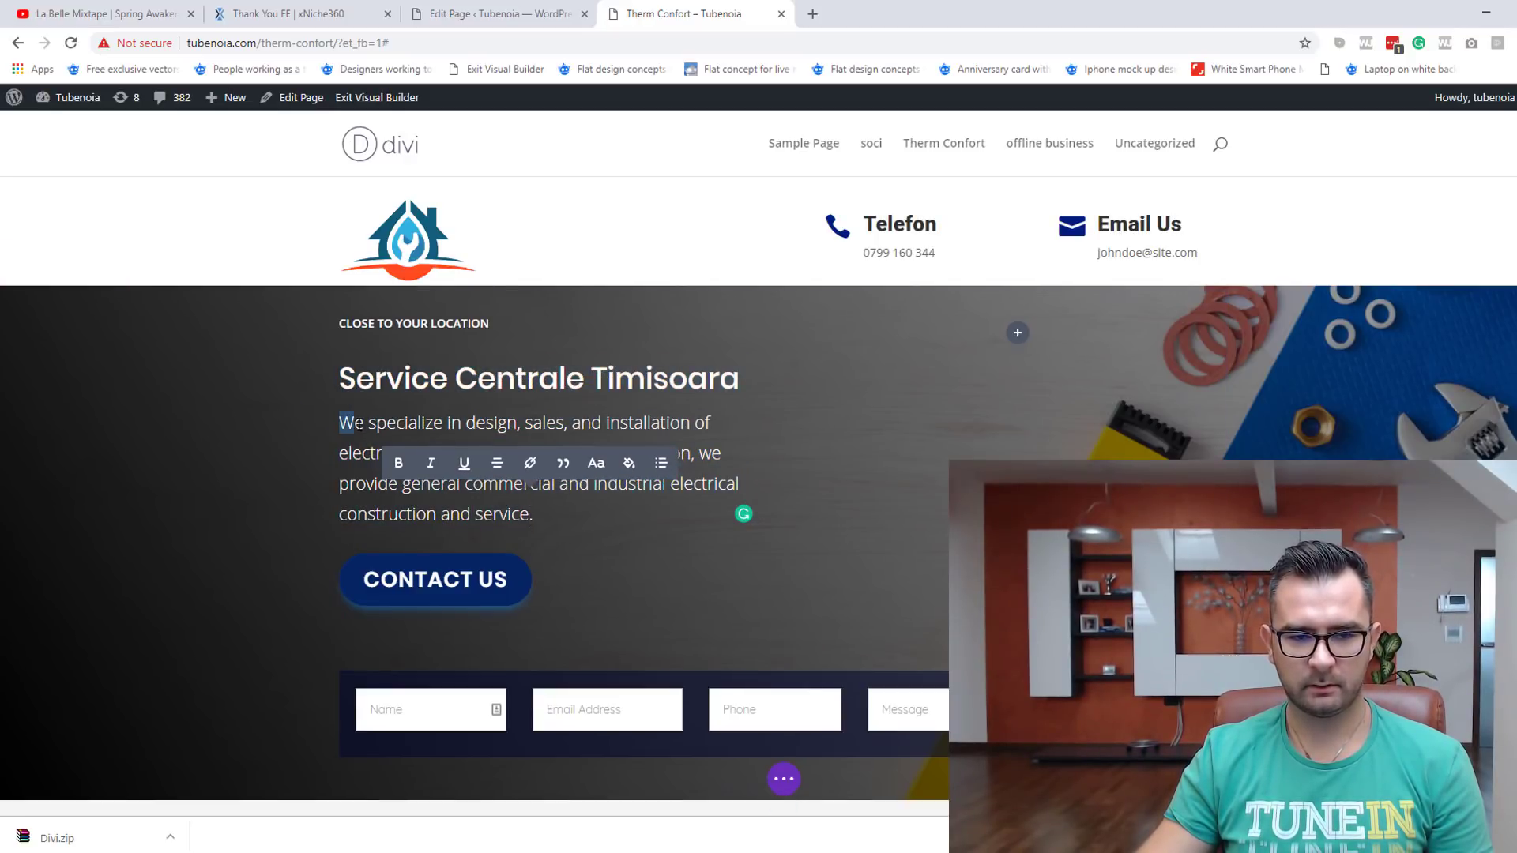
left_click_drag(358, 425, 533, 515)
key("ctrl+v")
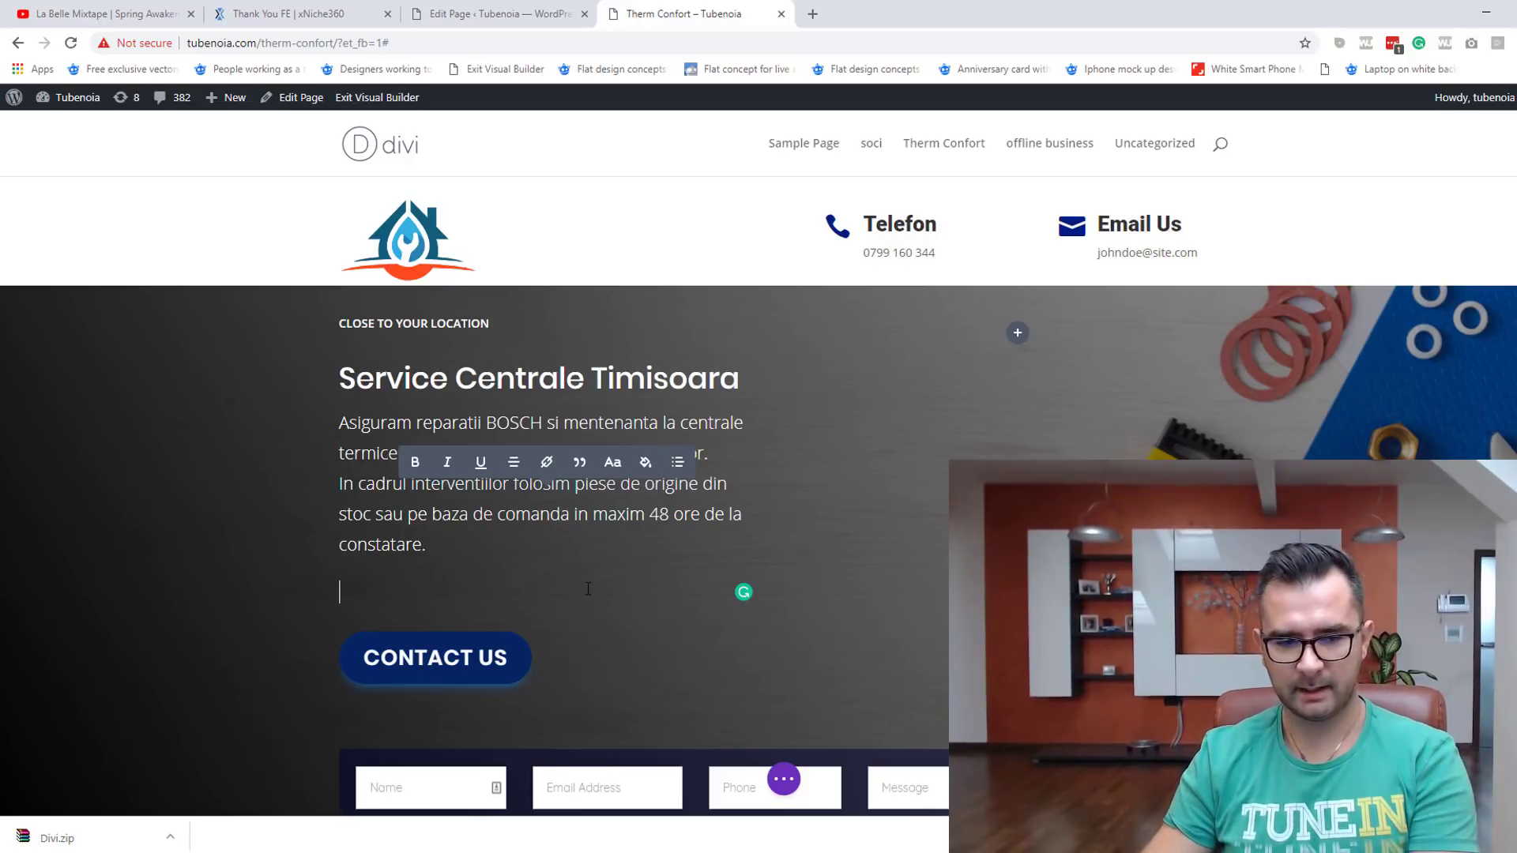
key("BackSpace")
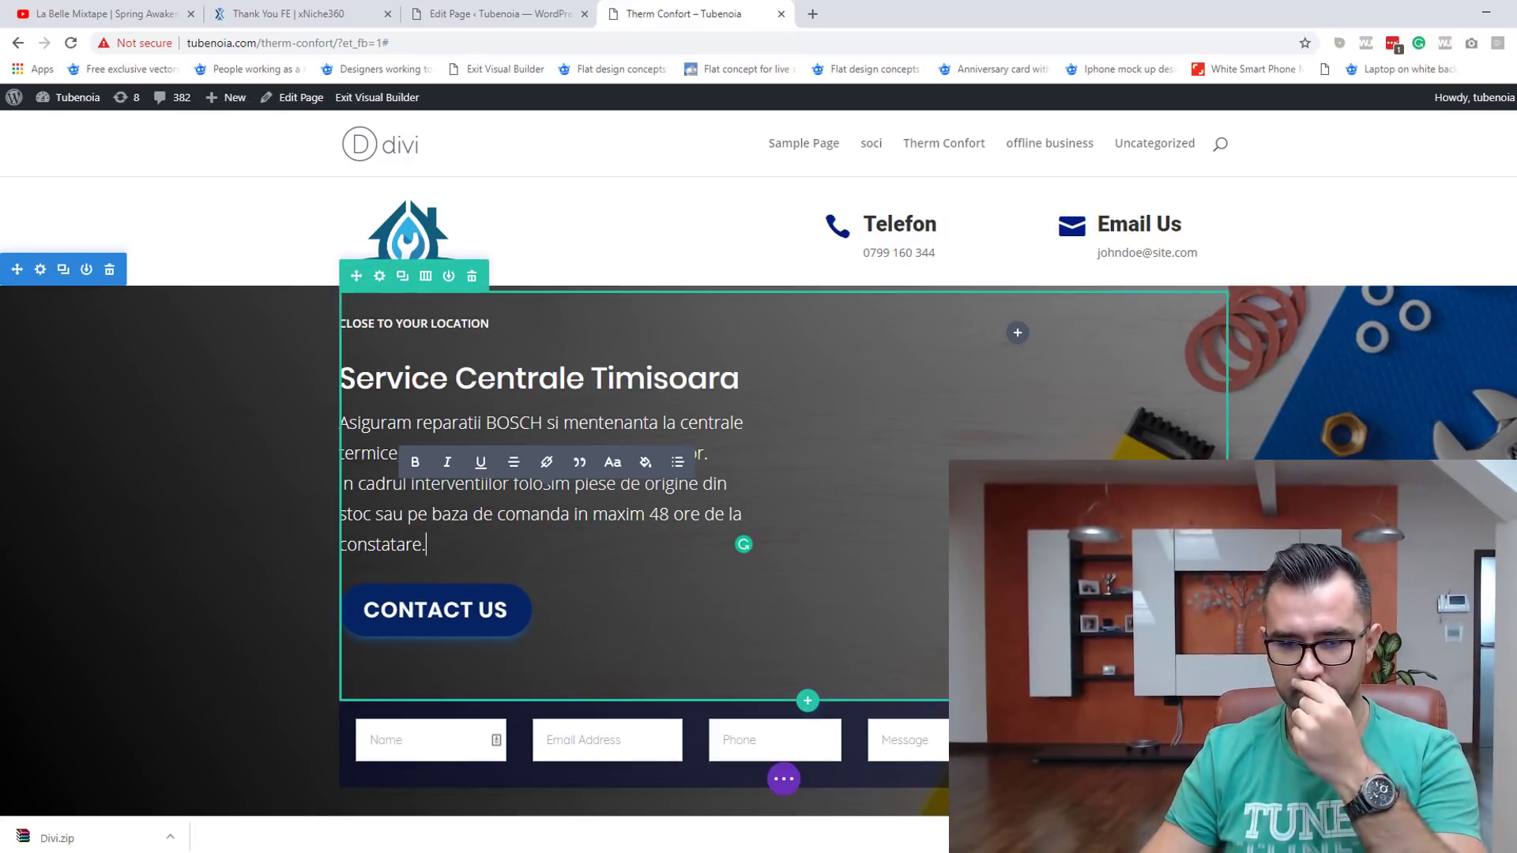
scroll(583, 540, "down", 2)
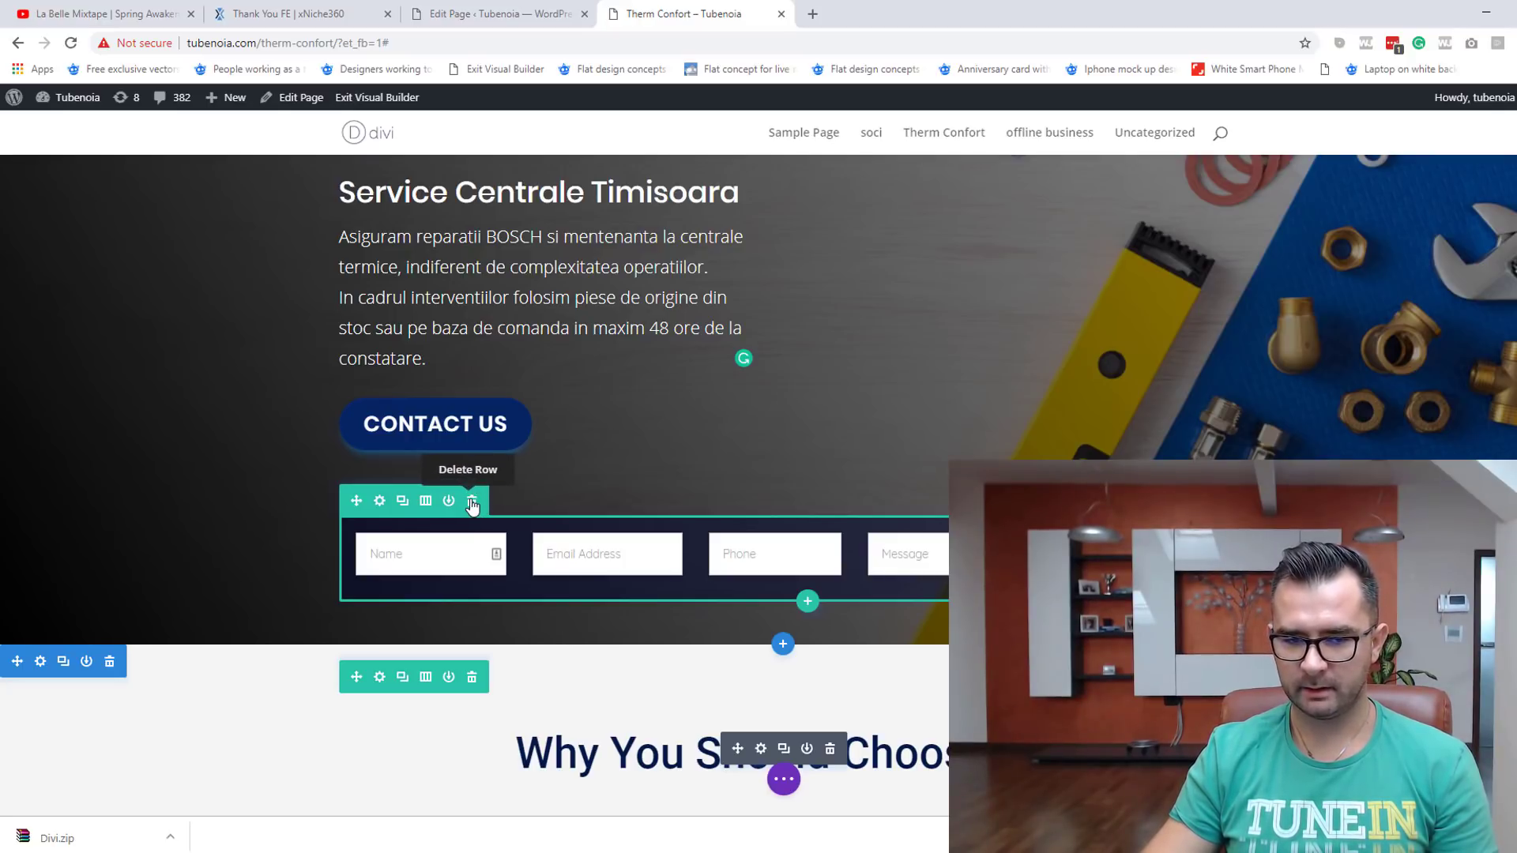
Step: Delete the hero's contact-form row and confirm the Contact Us button links to #contact
left_click(472, 503)
scroll(447, 619, "up", 3)
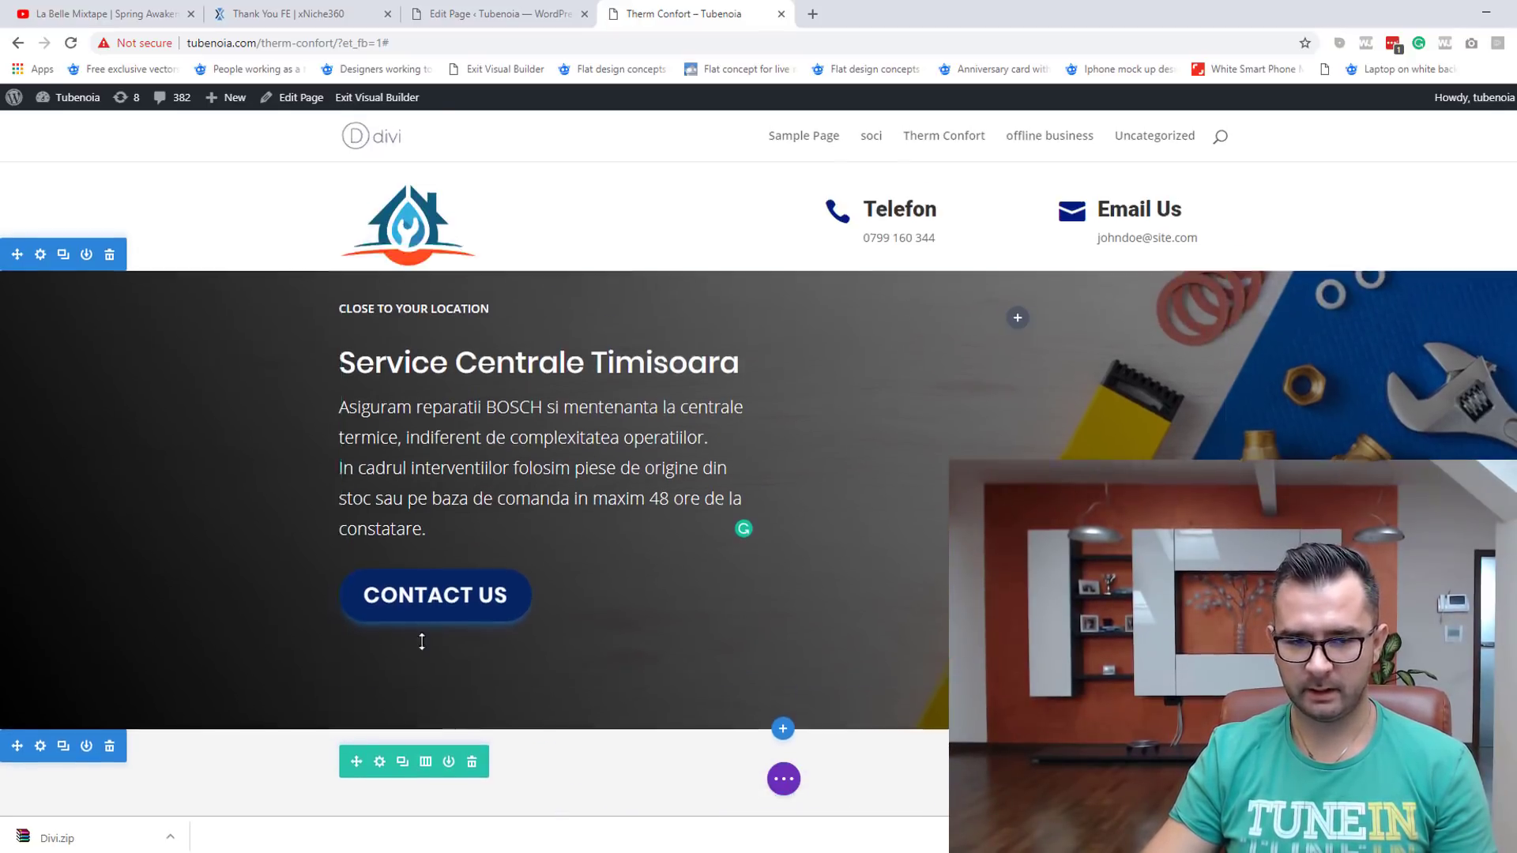
left_click(526, 592)
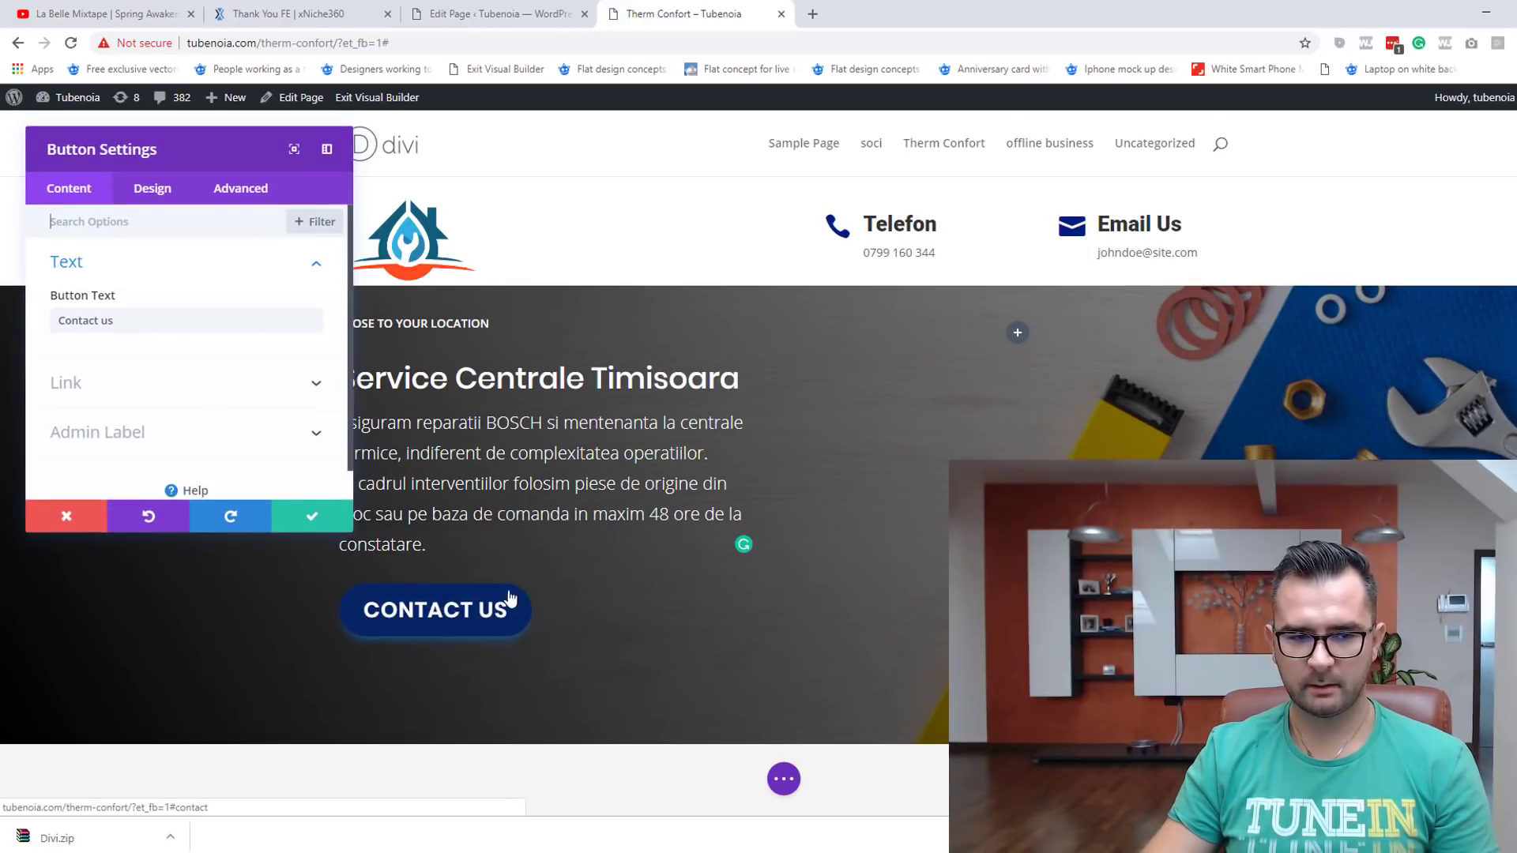
scroll(183, 332, "down", 1)
left_click(193, 351)
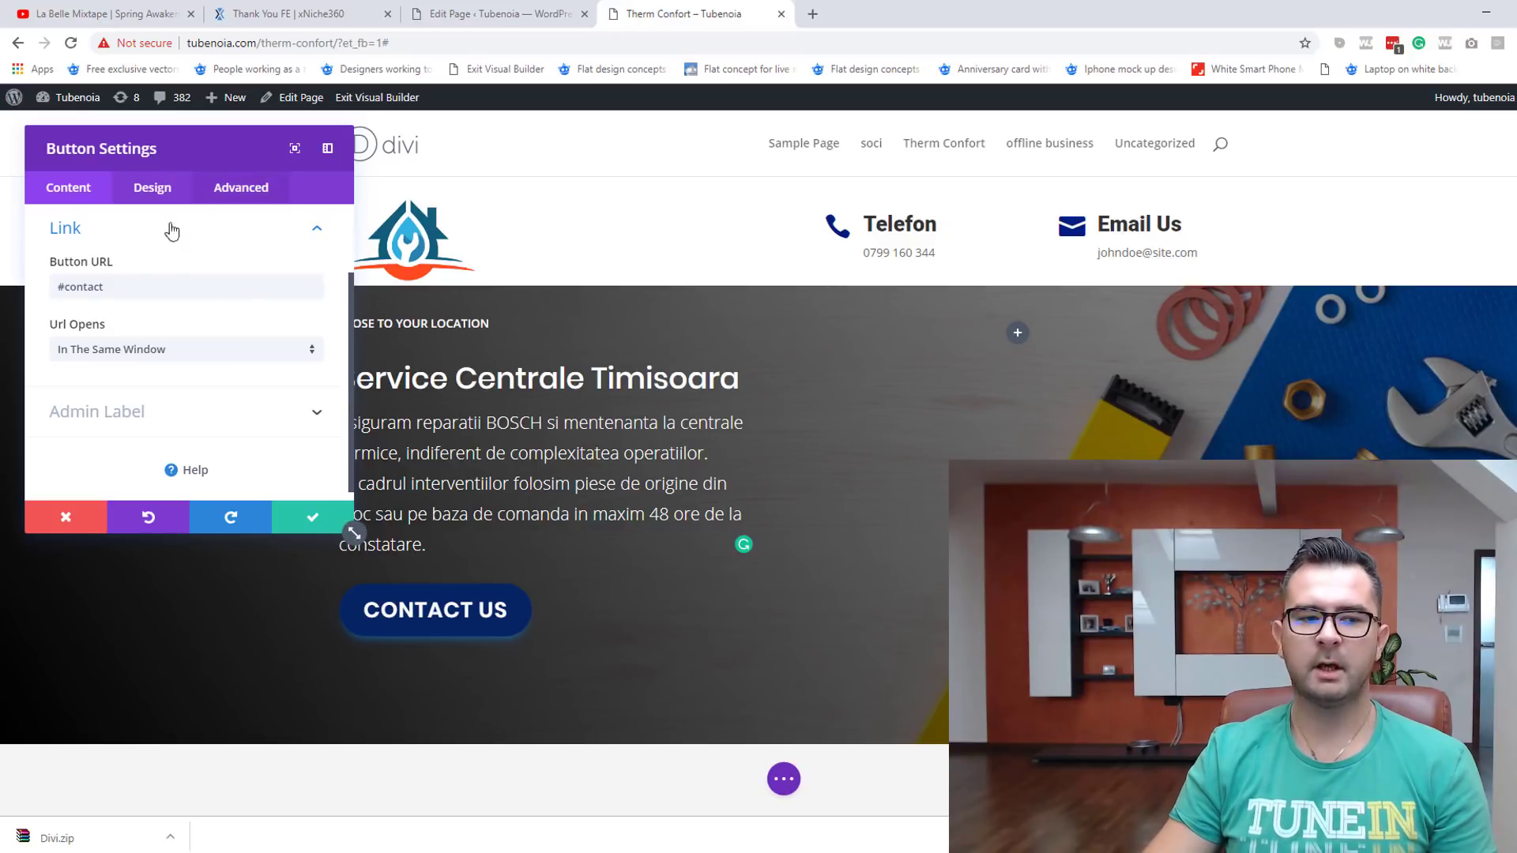
left_click(314, 519)
scroll(875, 529, "down", 6)
scroll(876, 529, "up", 2)
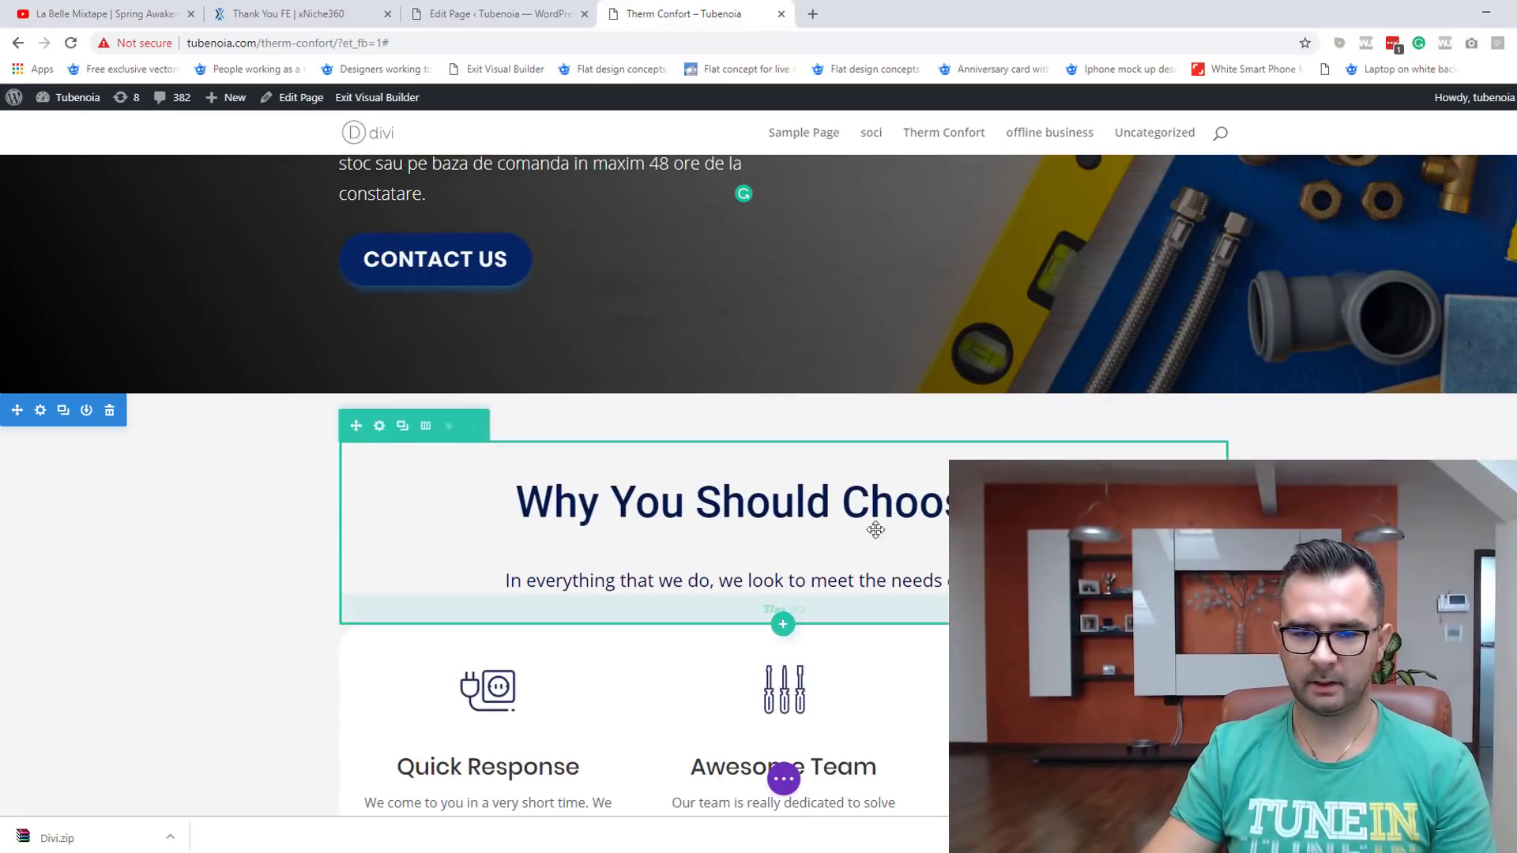
Step: Drag the services section's top padding slightly smaller
left_click_drag(739, 415, 740, 399)
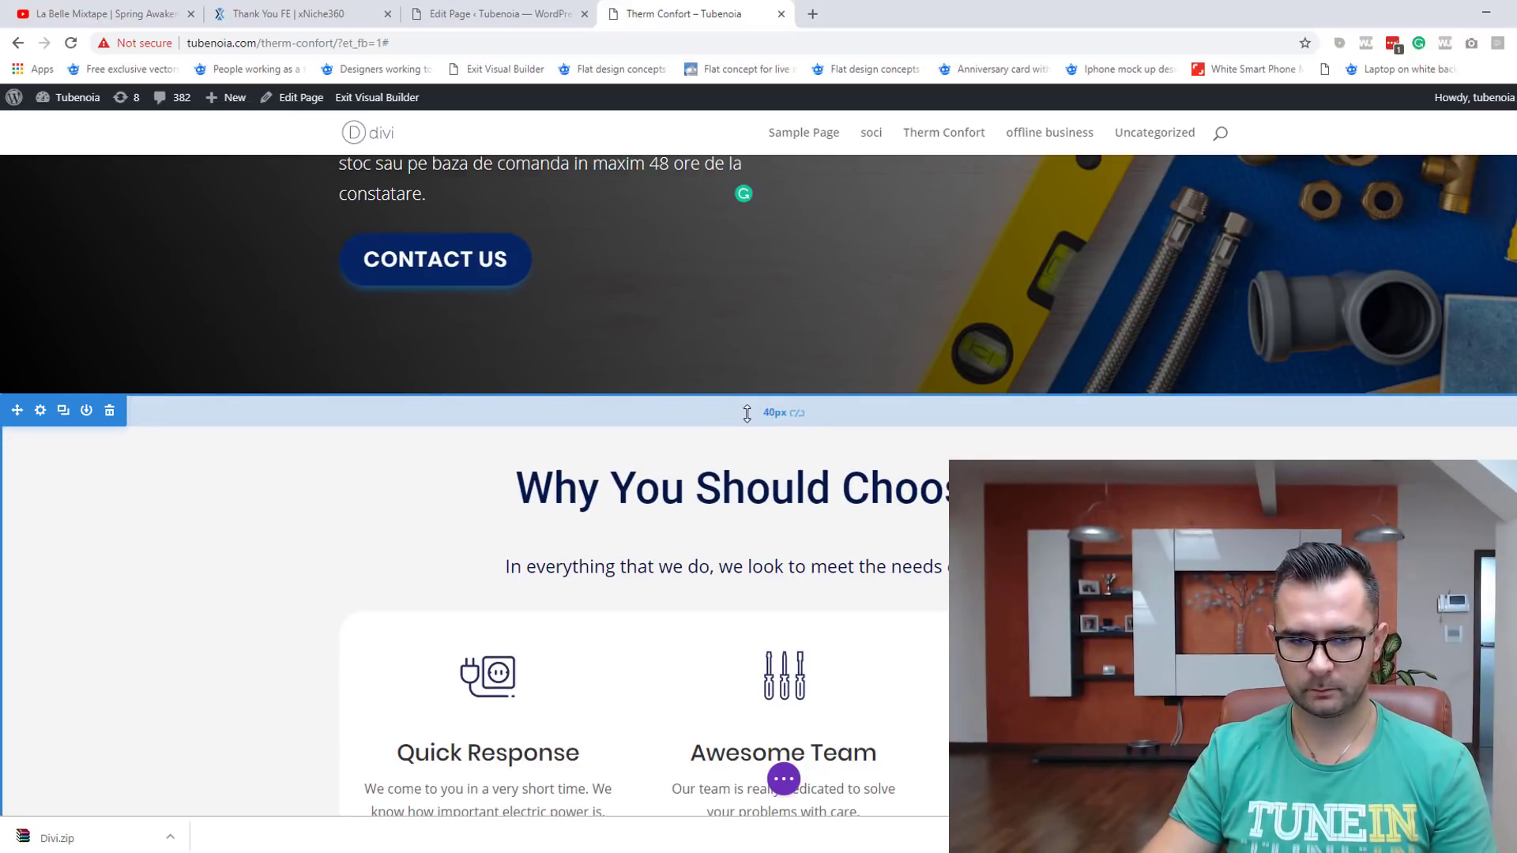
scroll(933, 642, "up", 2)
scroll(933, 642, "up", 1)
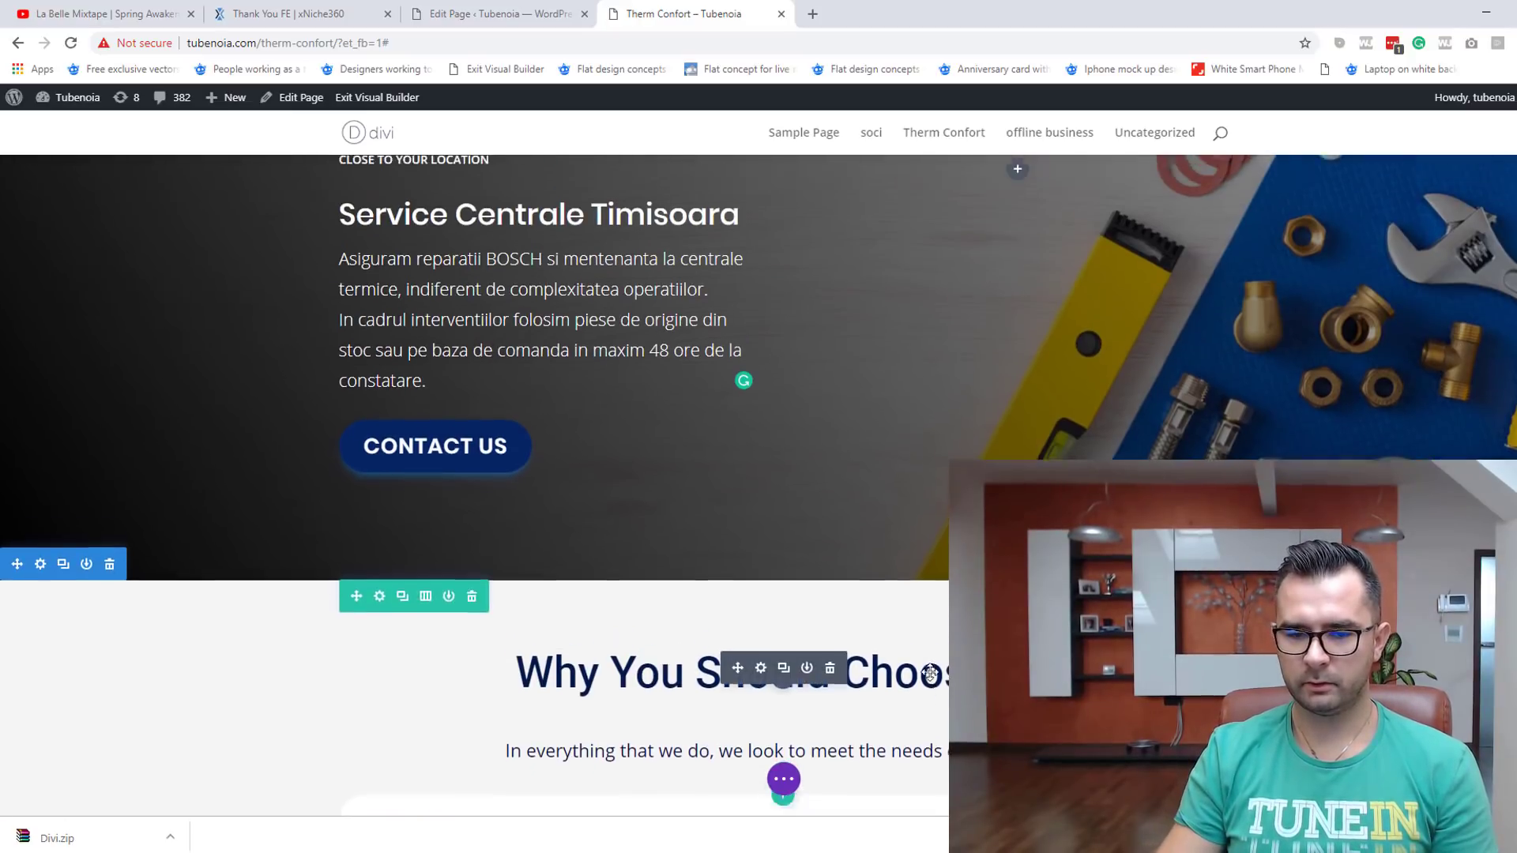
scroll(602, 604, "down", 2)
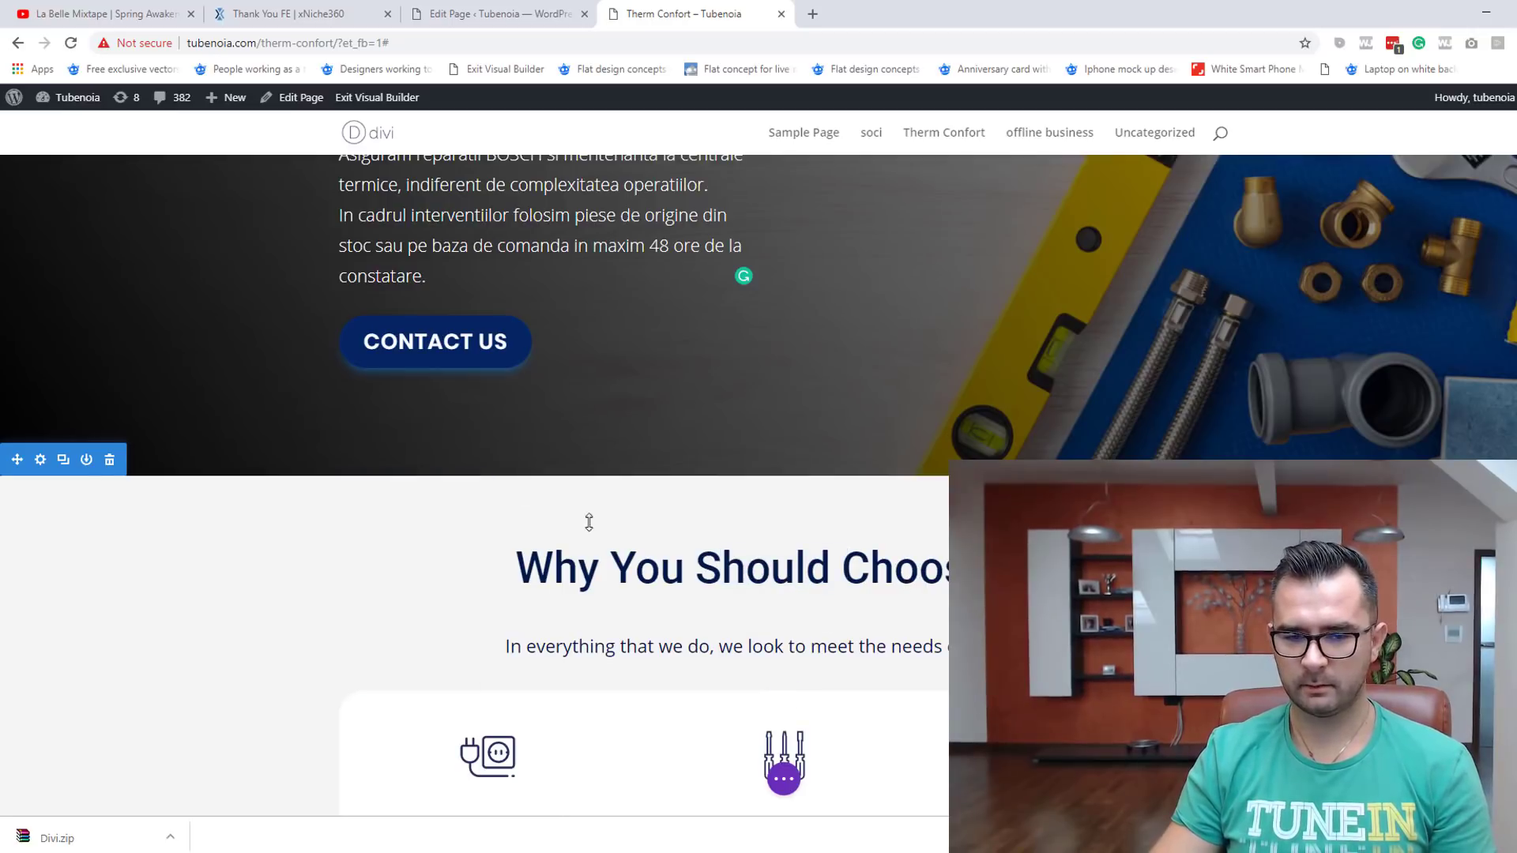
Step: Replace the English section heading with 'De ce sa lucrati cu noi'
left_click(554, 573)
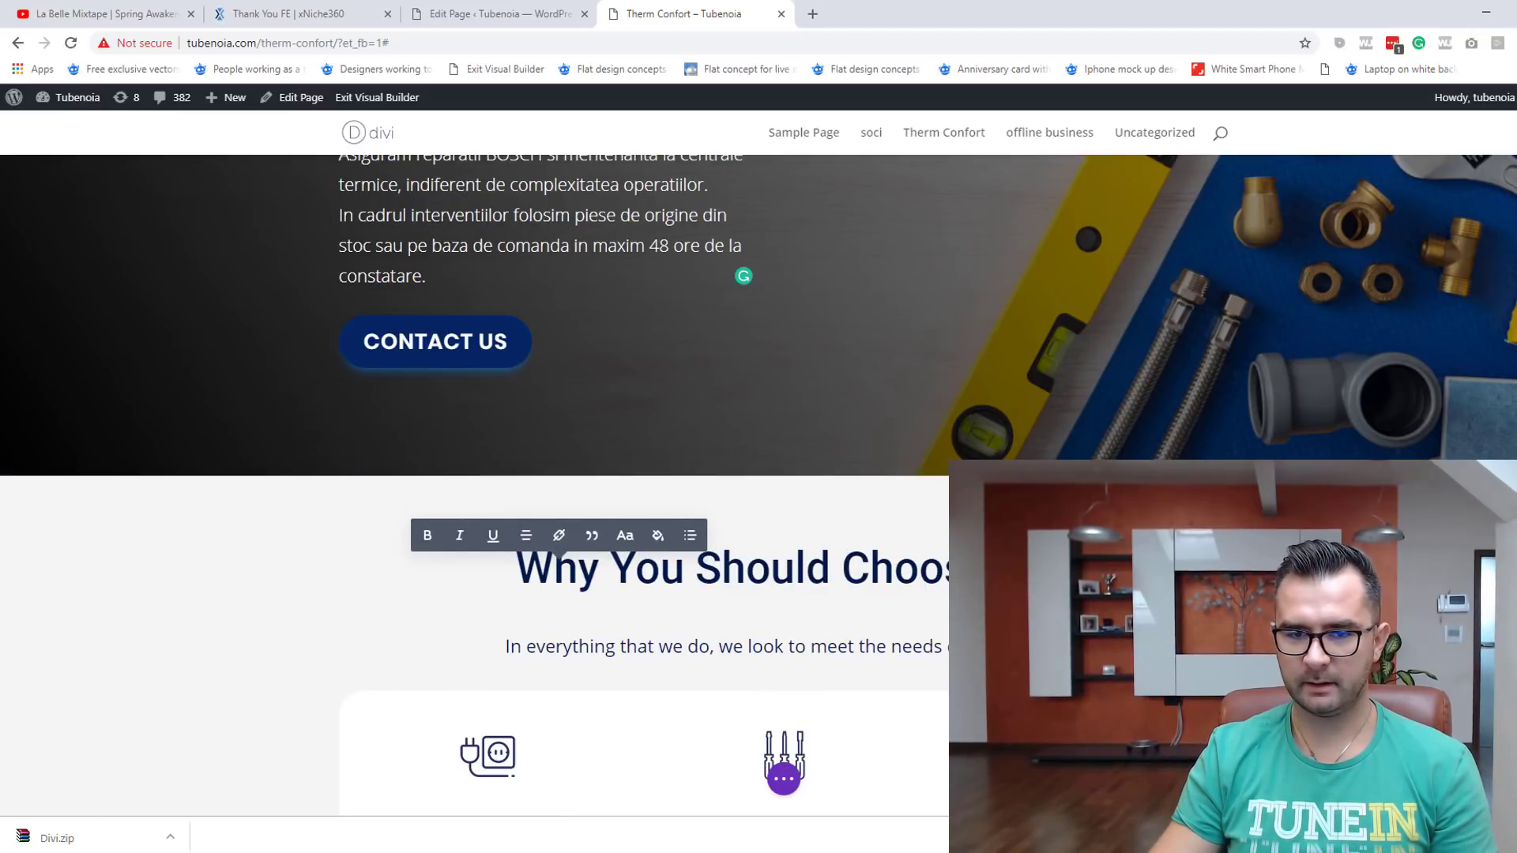
key("ctrl+a")
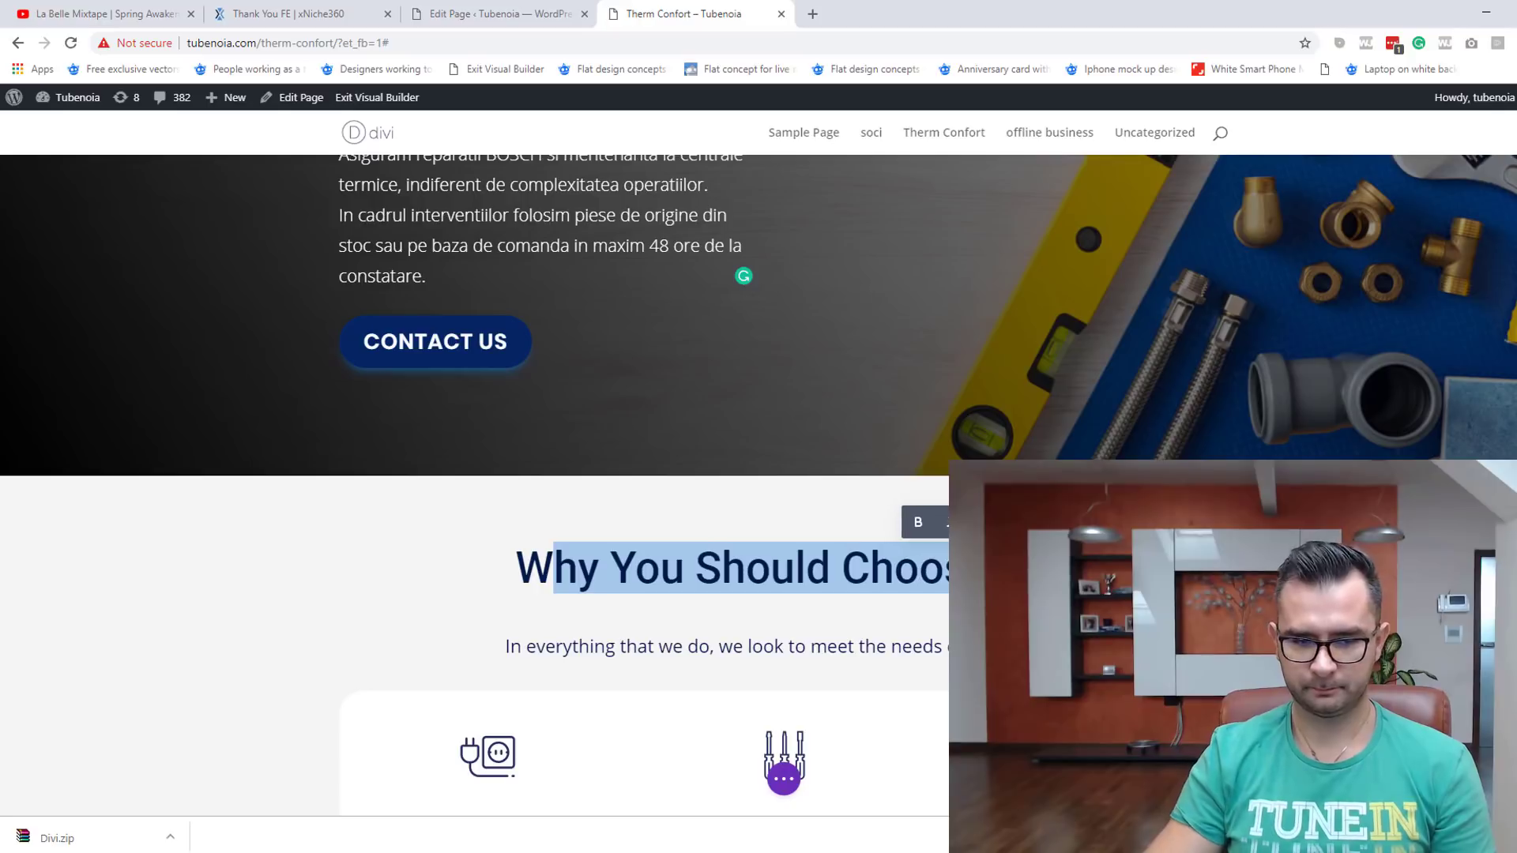
key("BackSpace")
type("De ce")
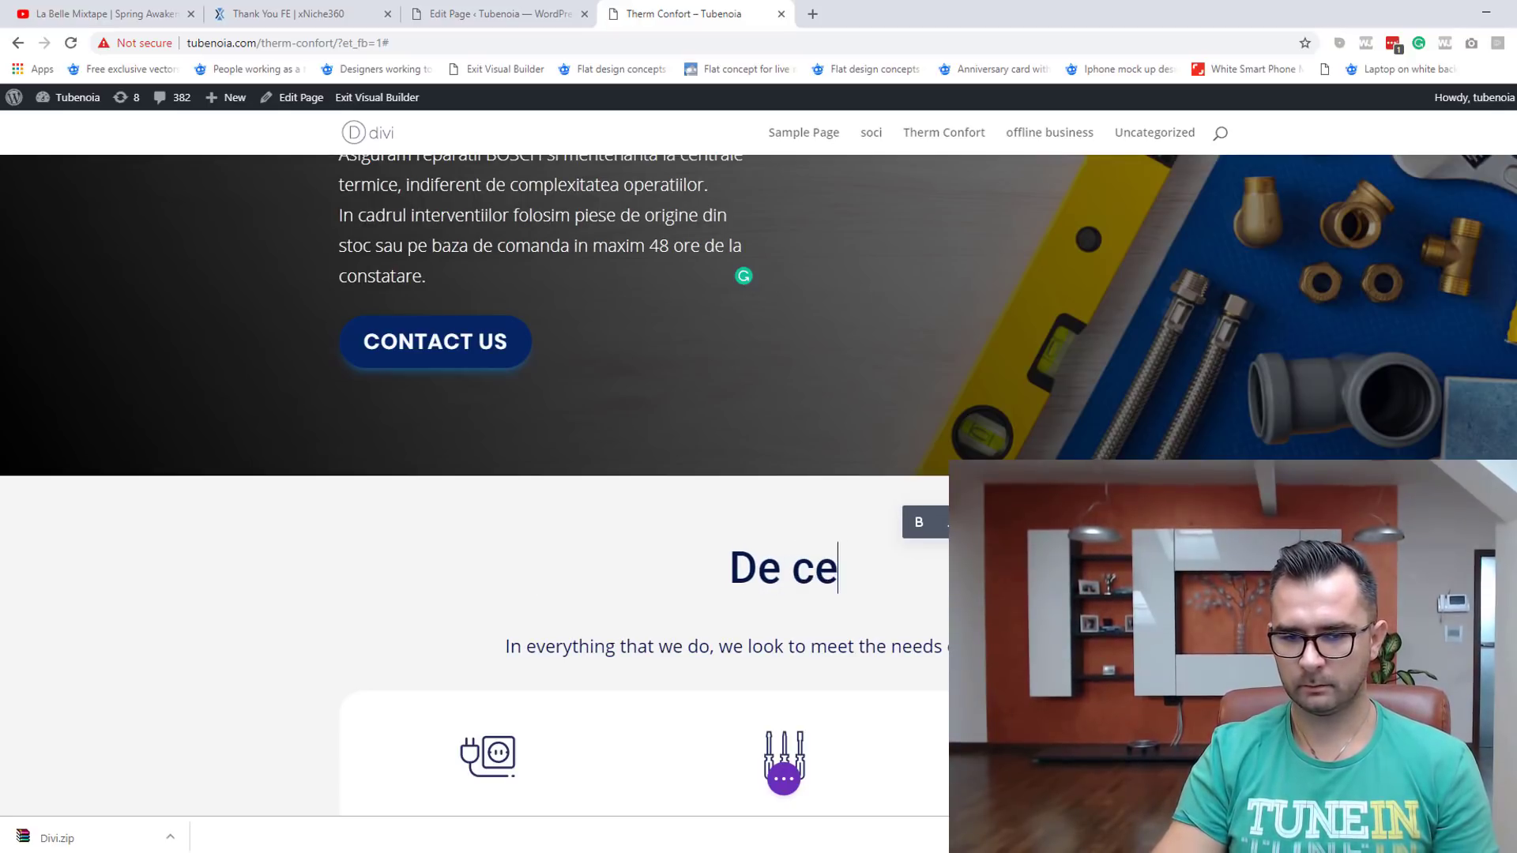
type(" sa lucrati cu noi")
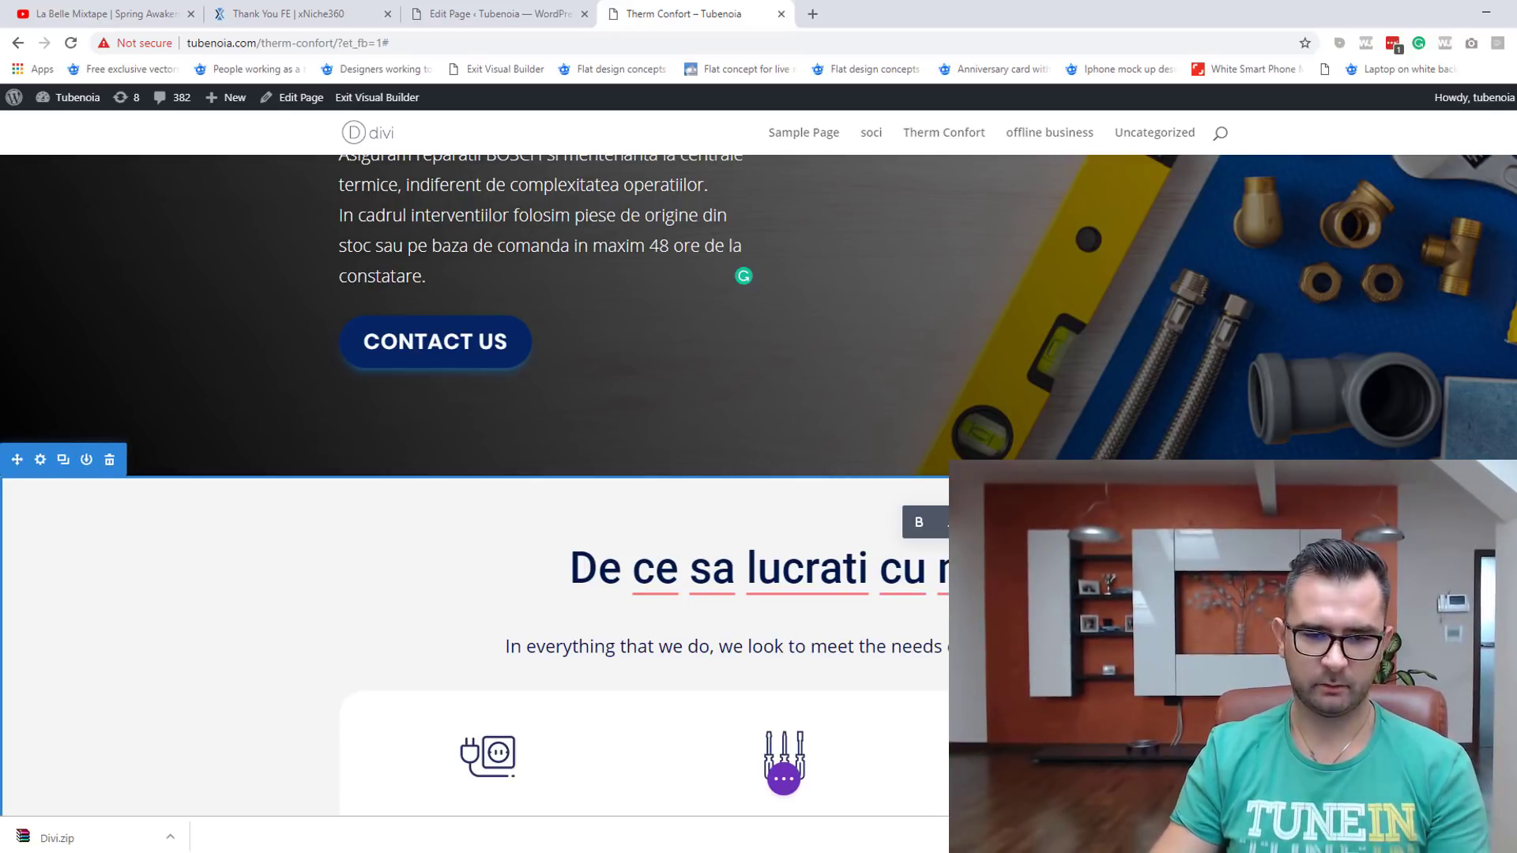
scroll(474, 506, "down", 1)
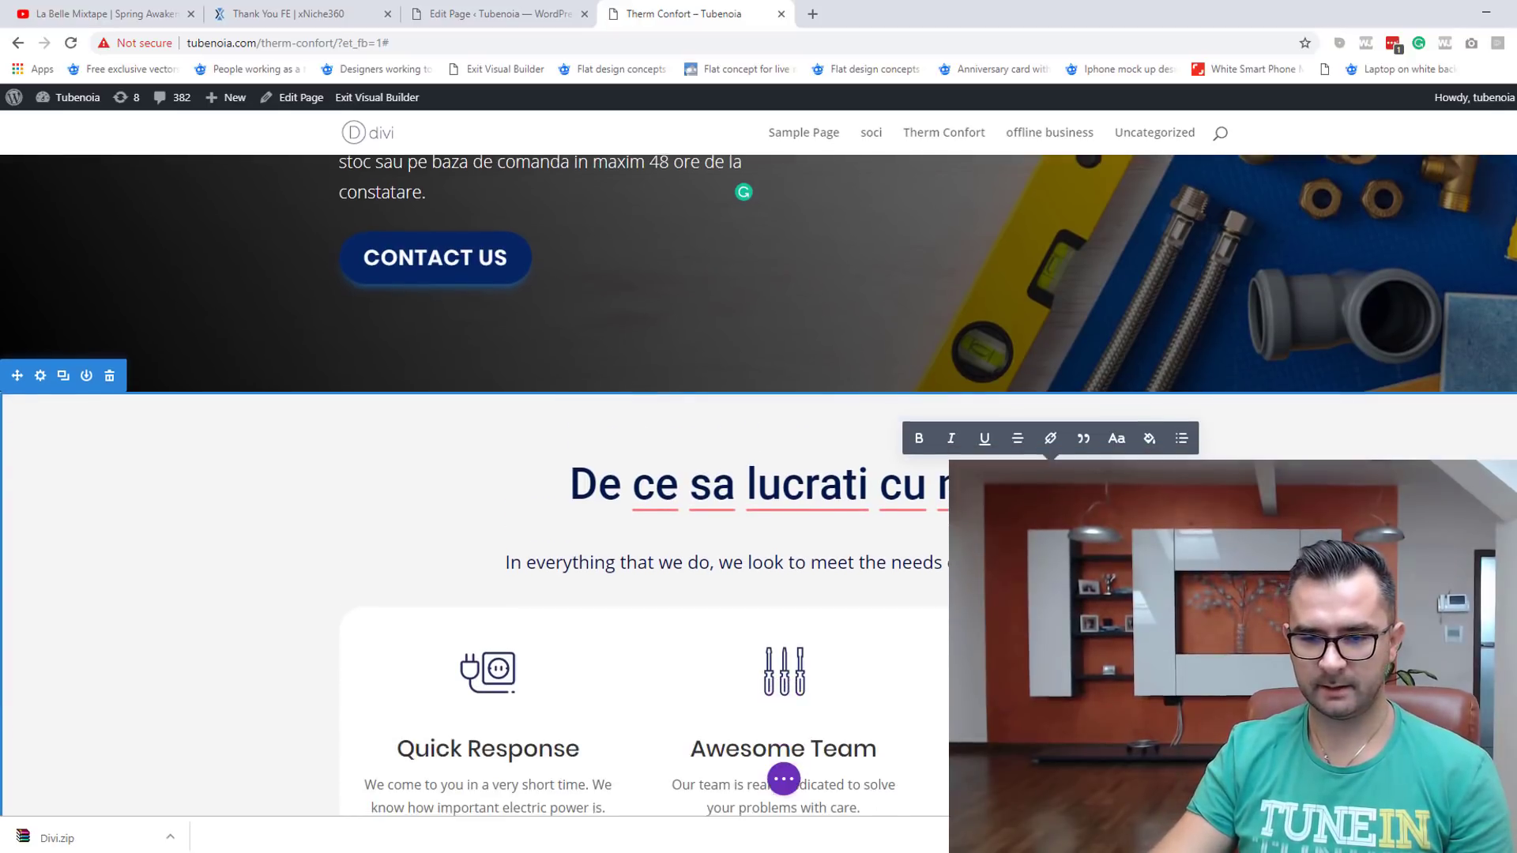
scroll(474, 506, "down", 2)
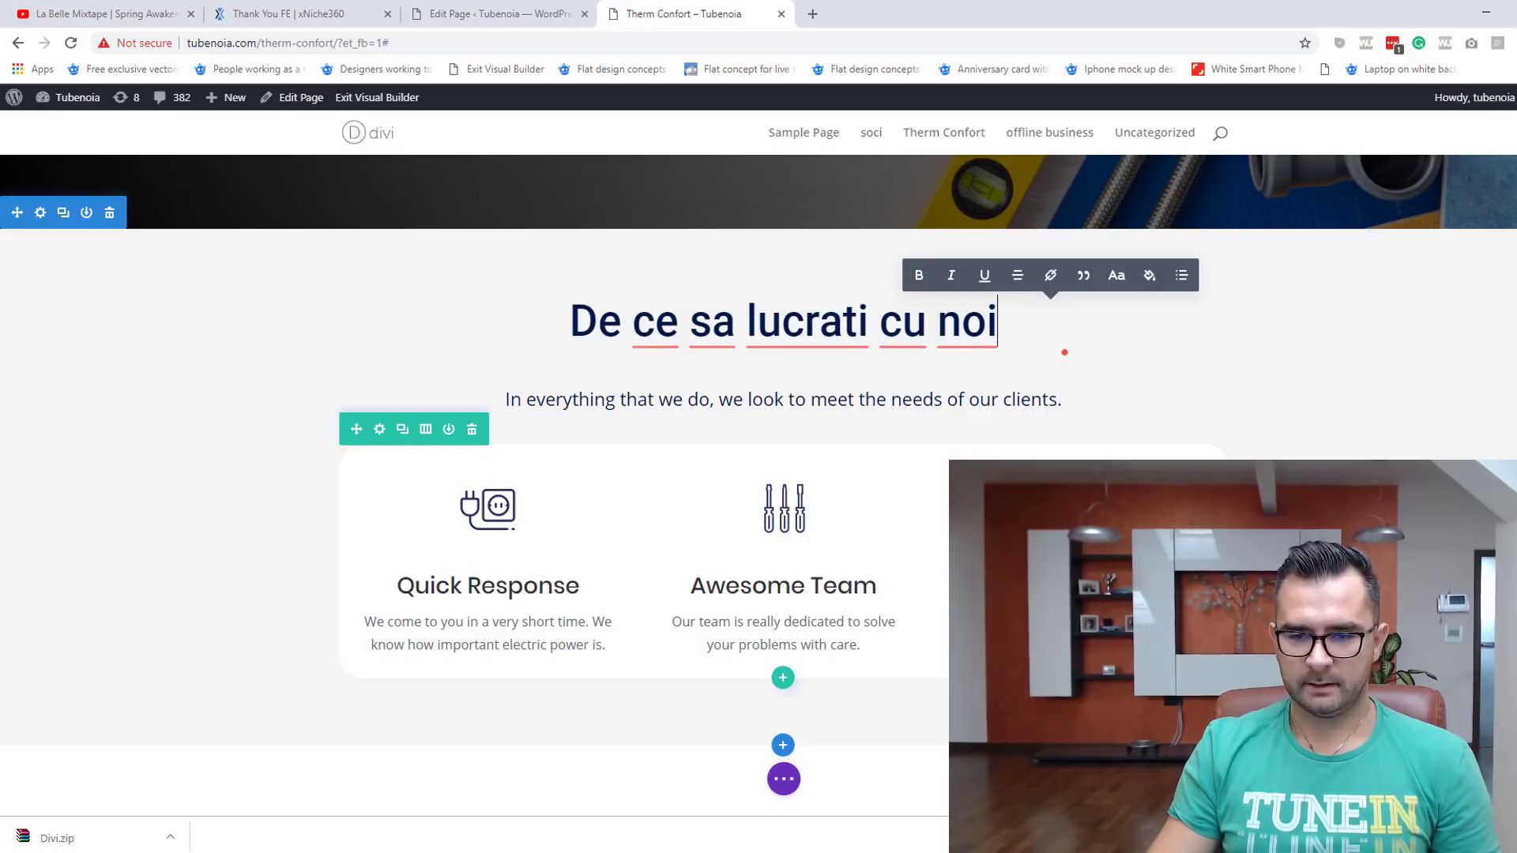
left_click(472, 468)
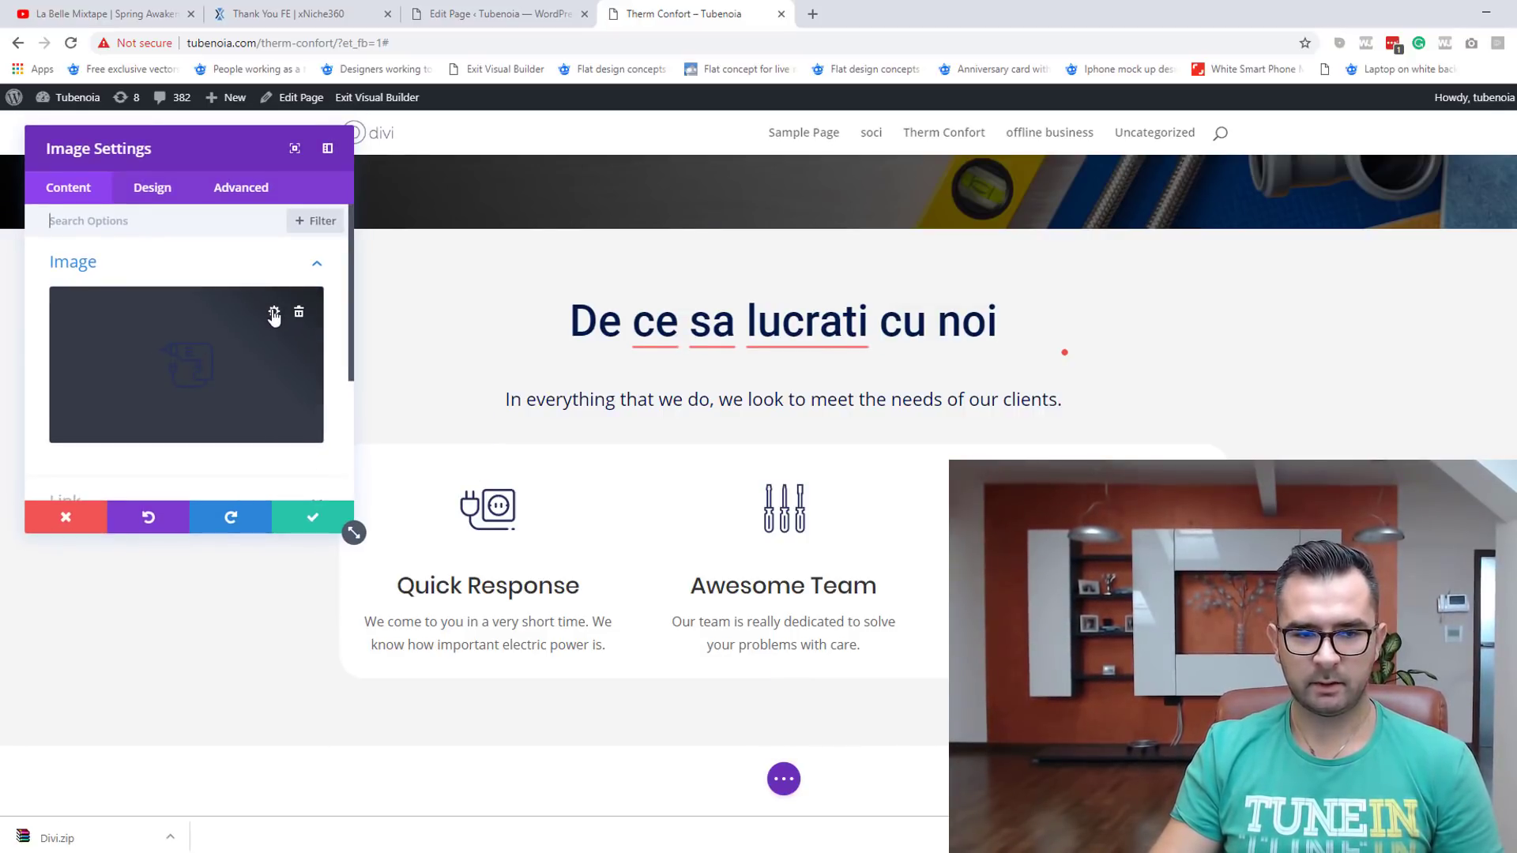
left_click(274, 313)
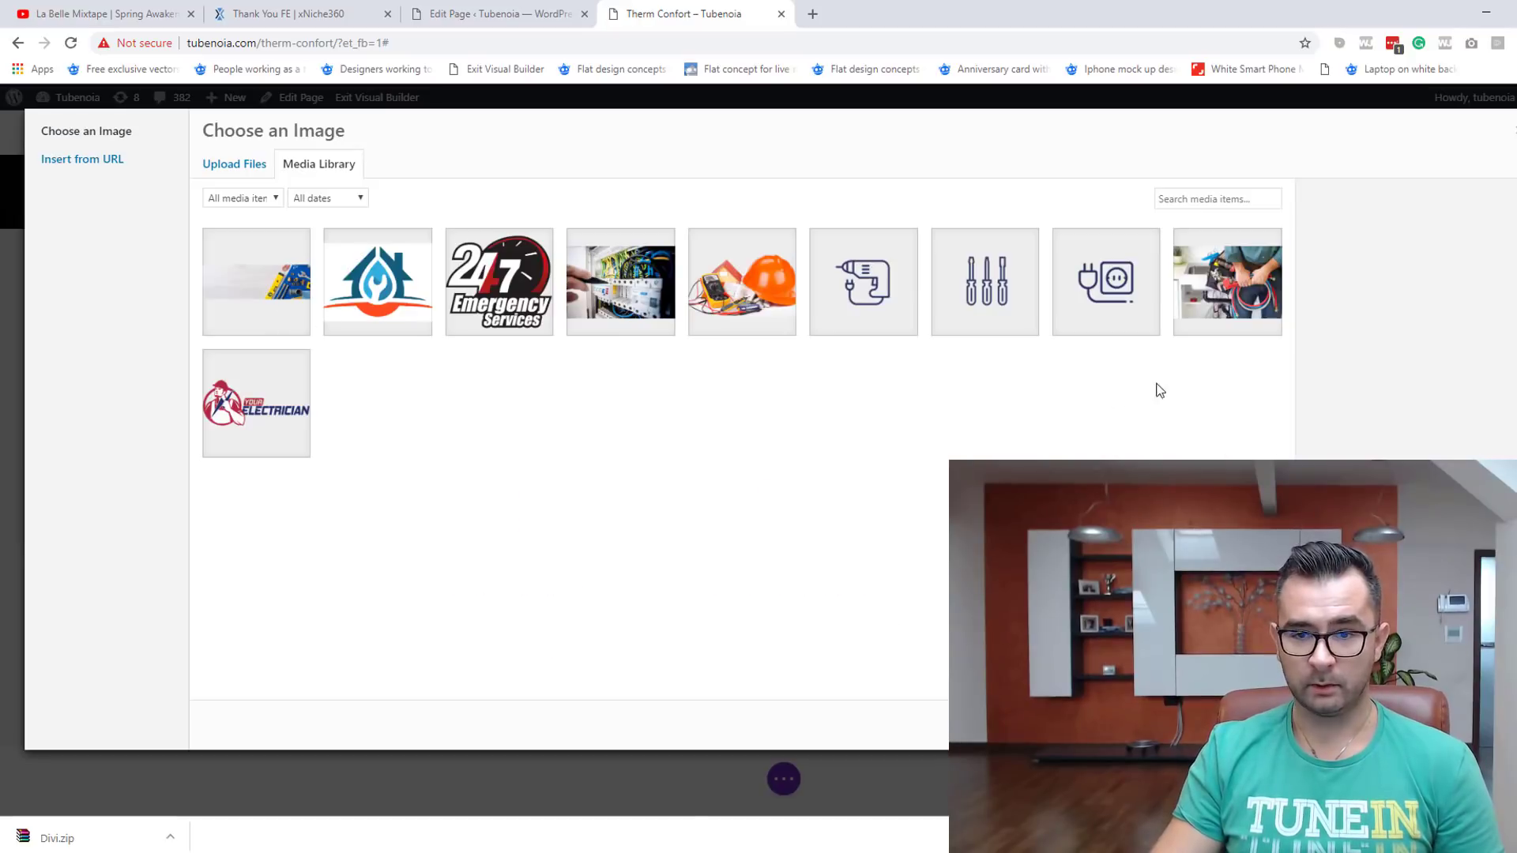
left_click(247, 164)
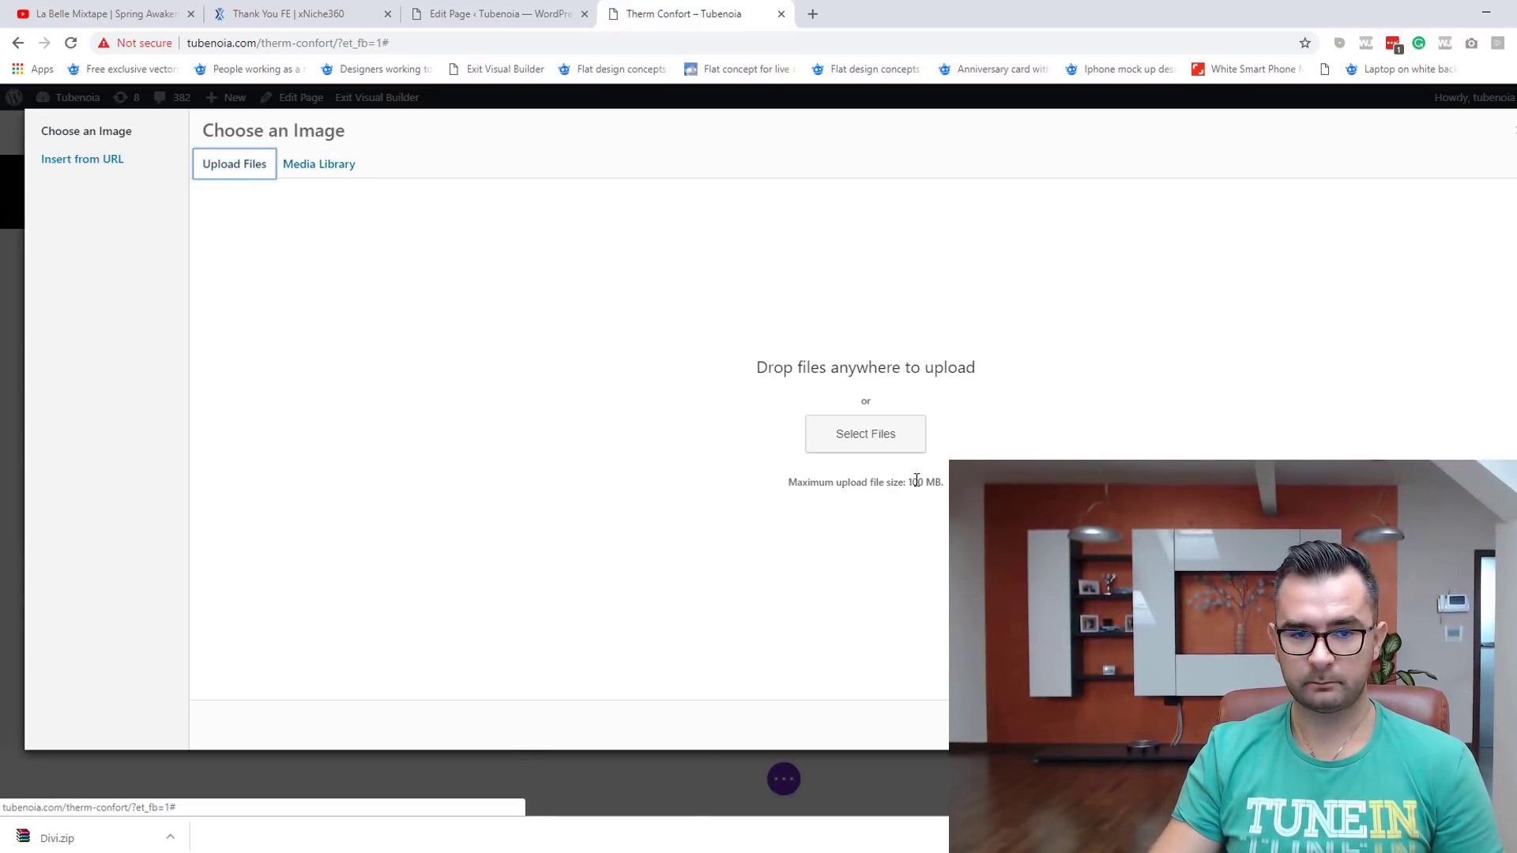
left_click(901, 437)
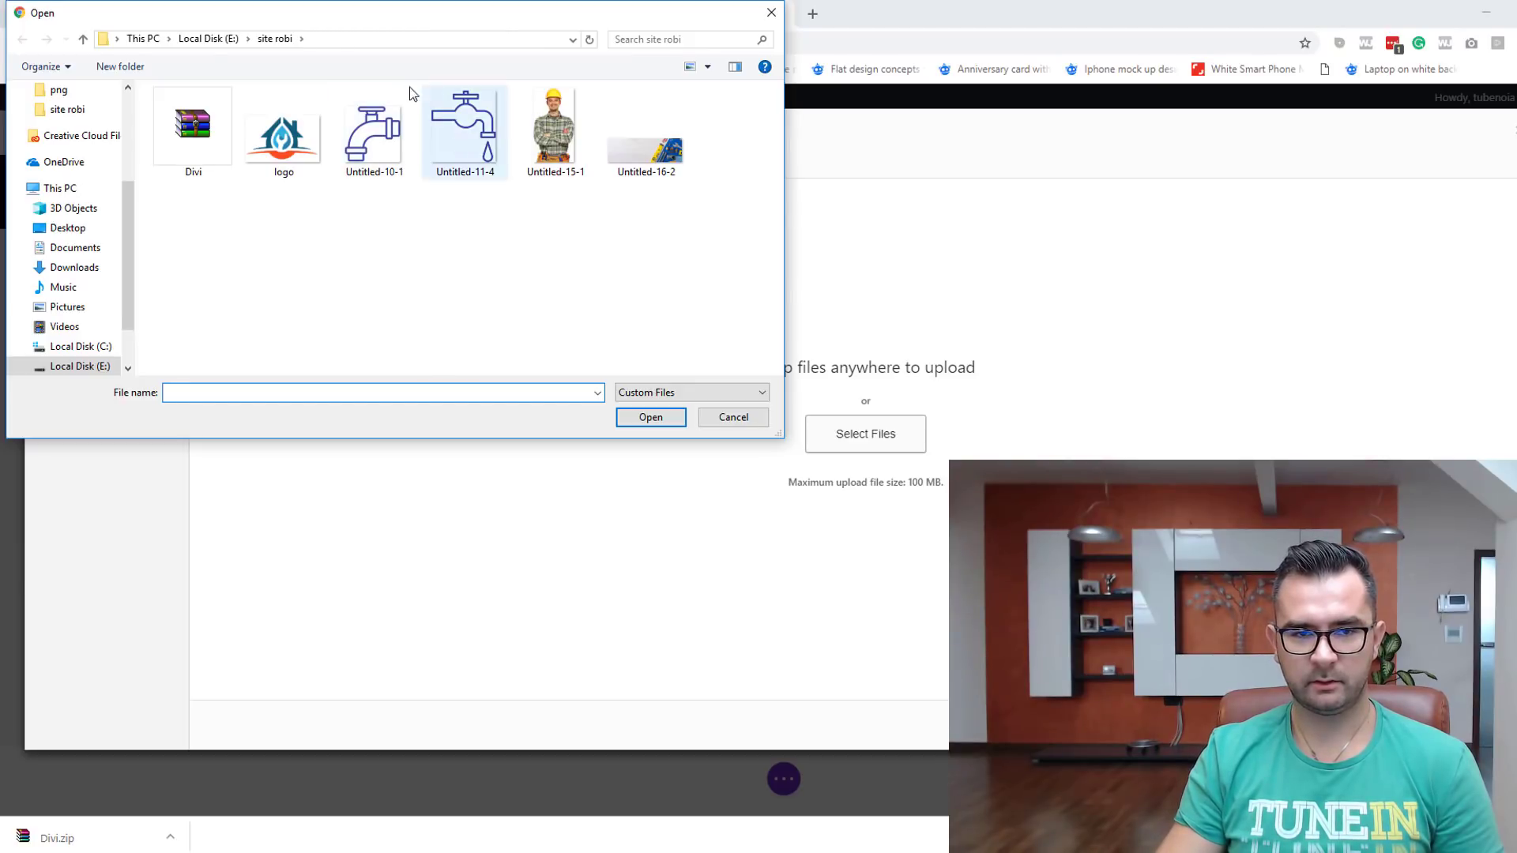
left_click(735, 417)
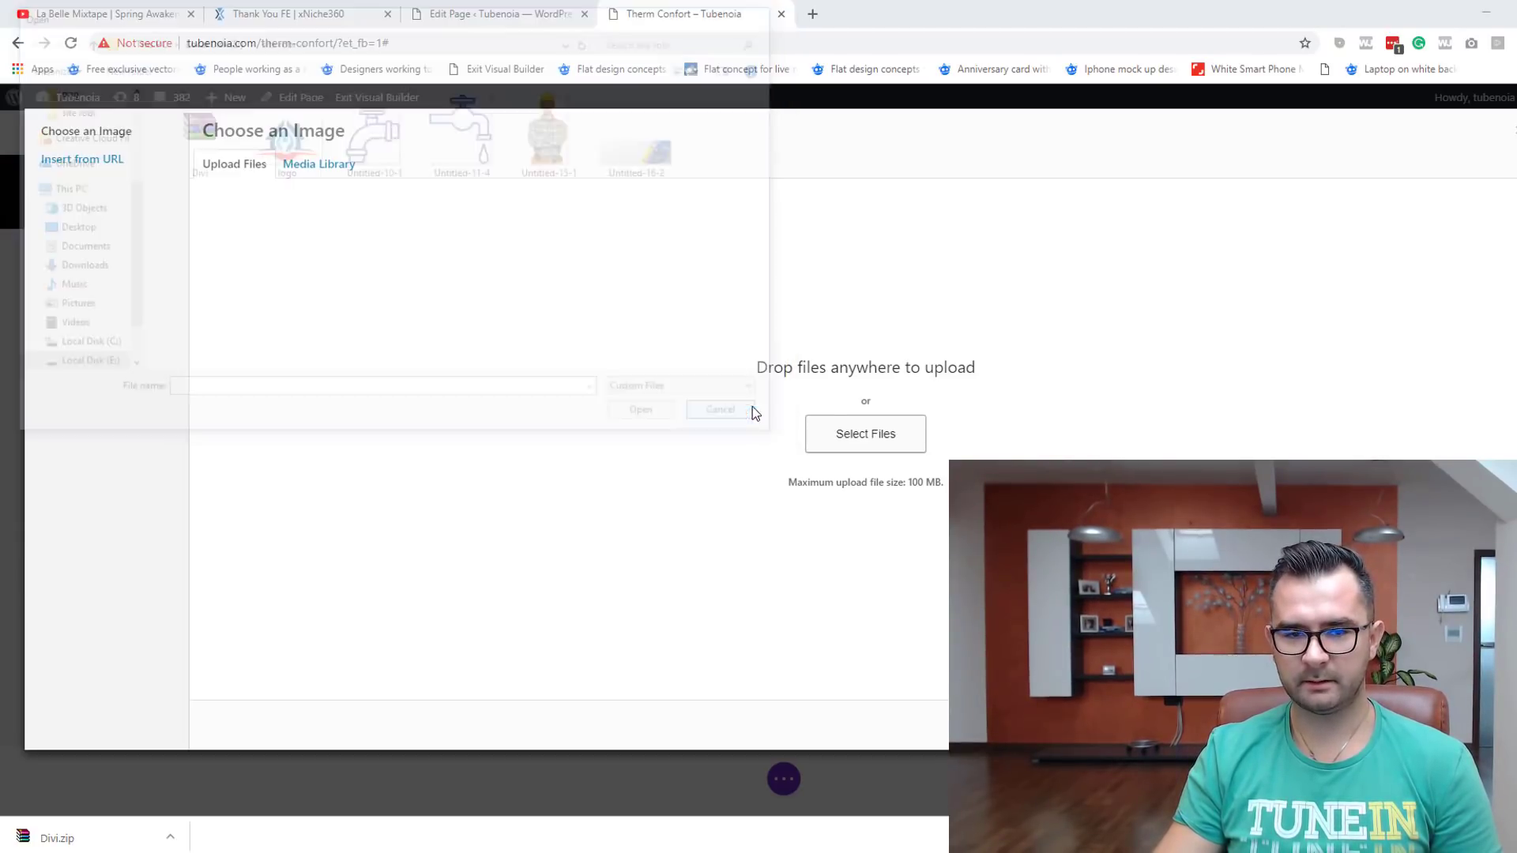
left_click(1509, 132)
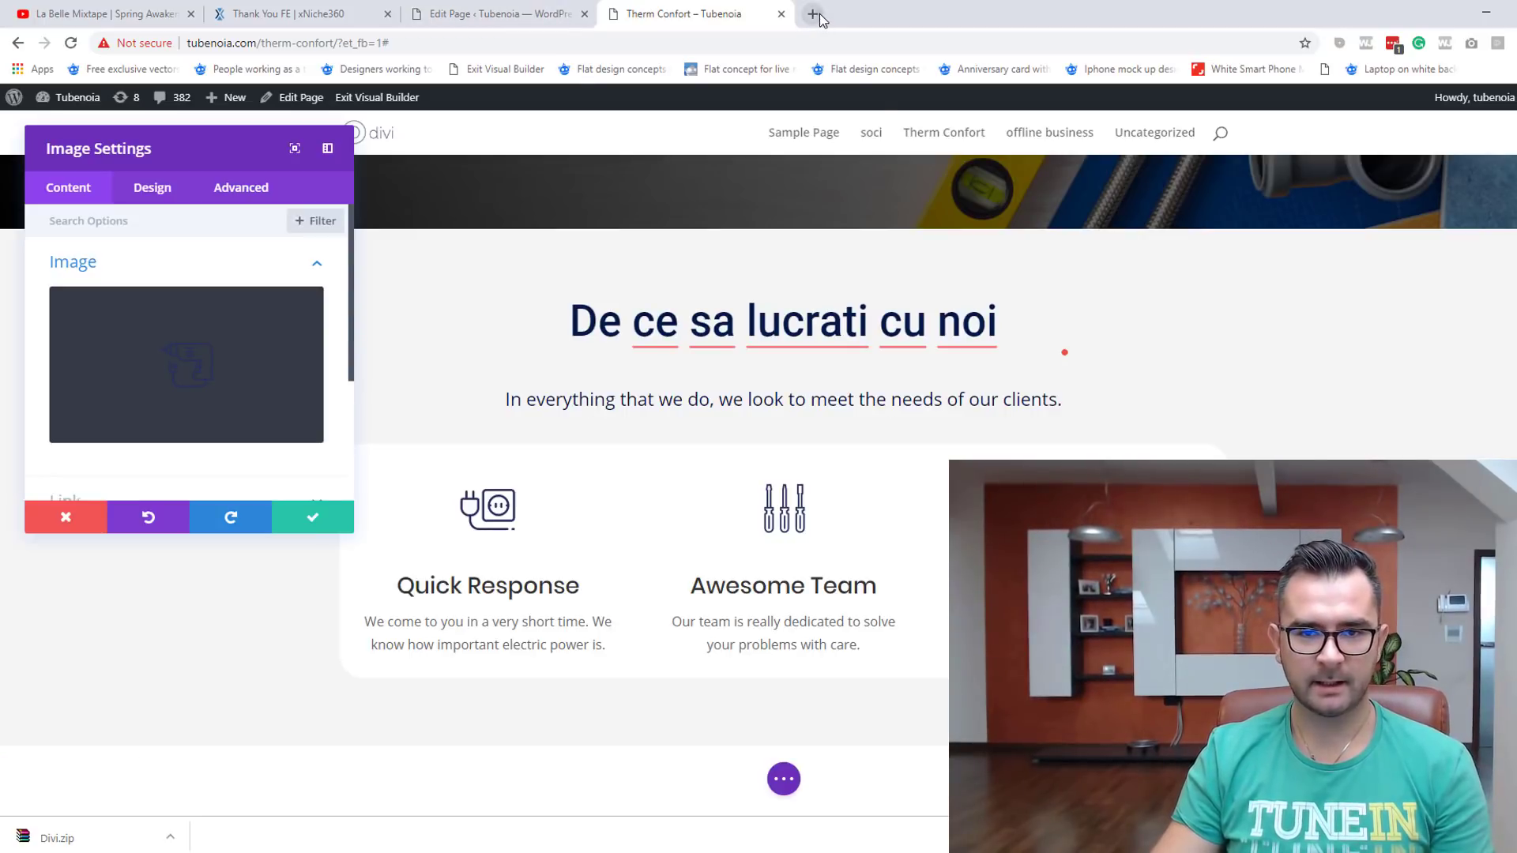
Step: Search iconfinder.com for plumber icons, limited to free results
left_click(813, 13)
type("iconfinder.com")
key("Return")
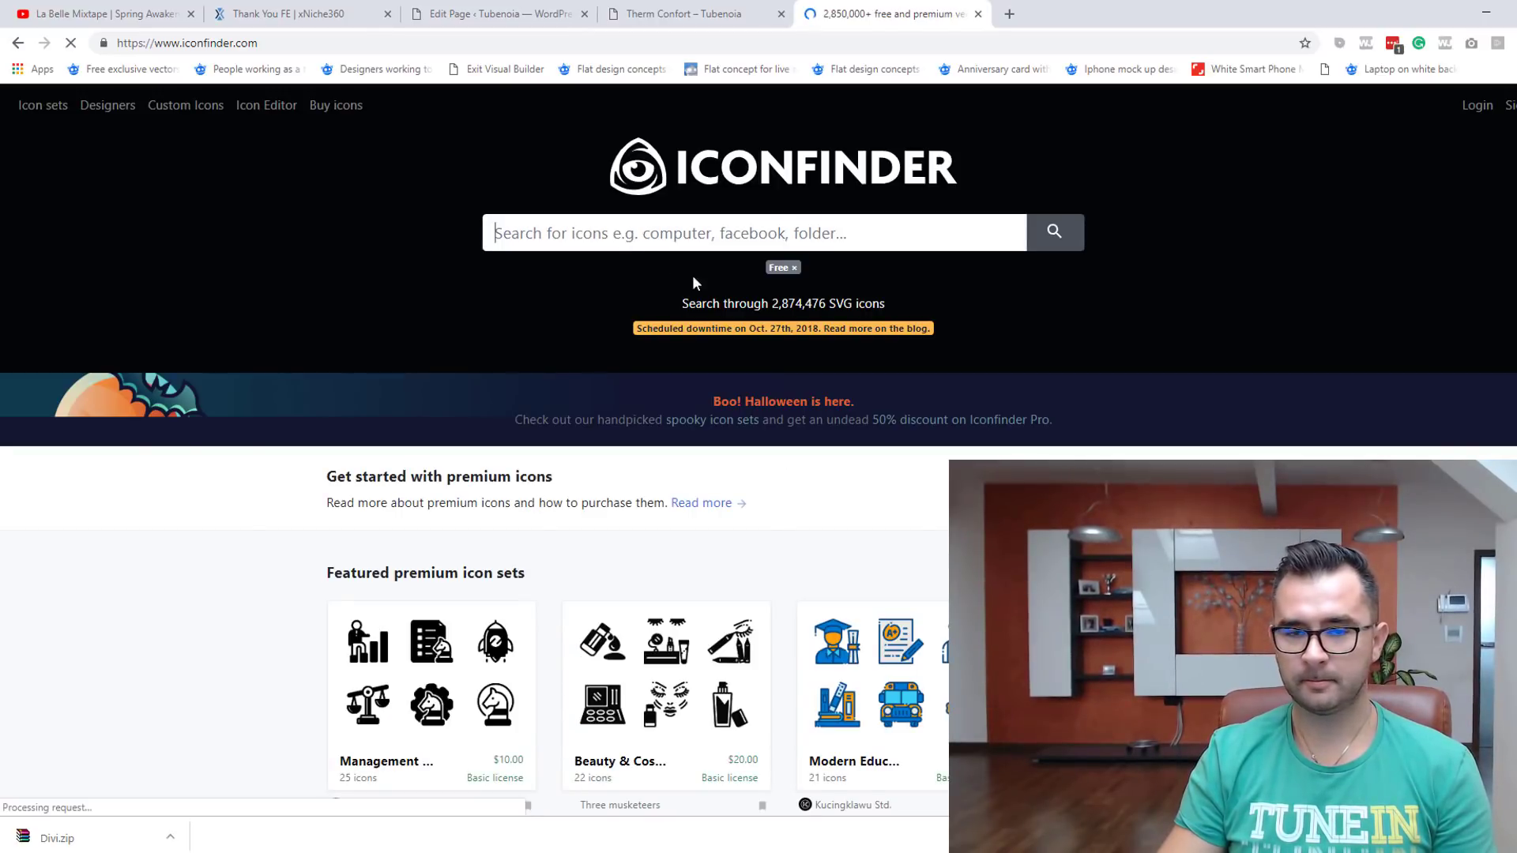
left_click(637, 241)
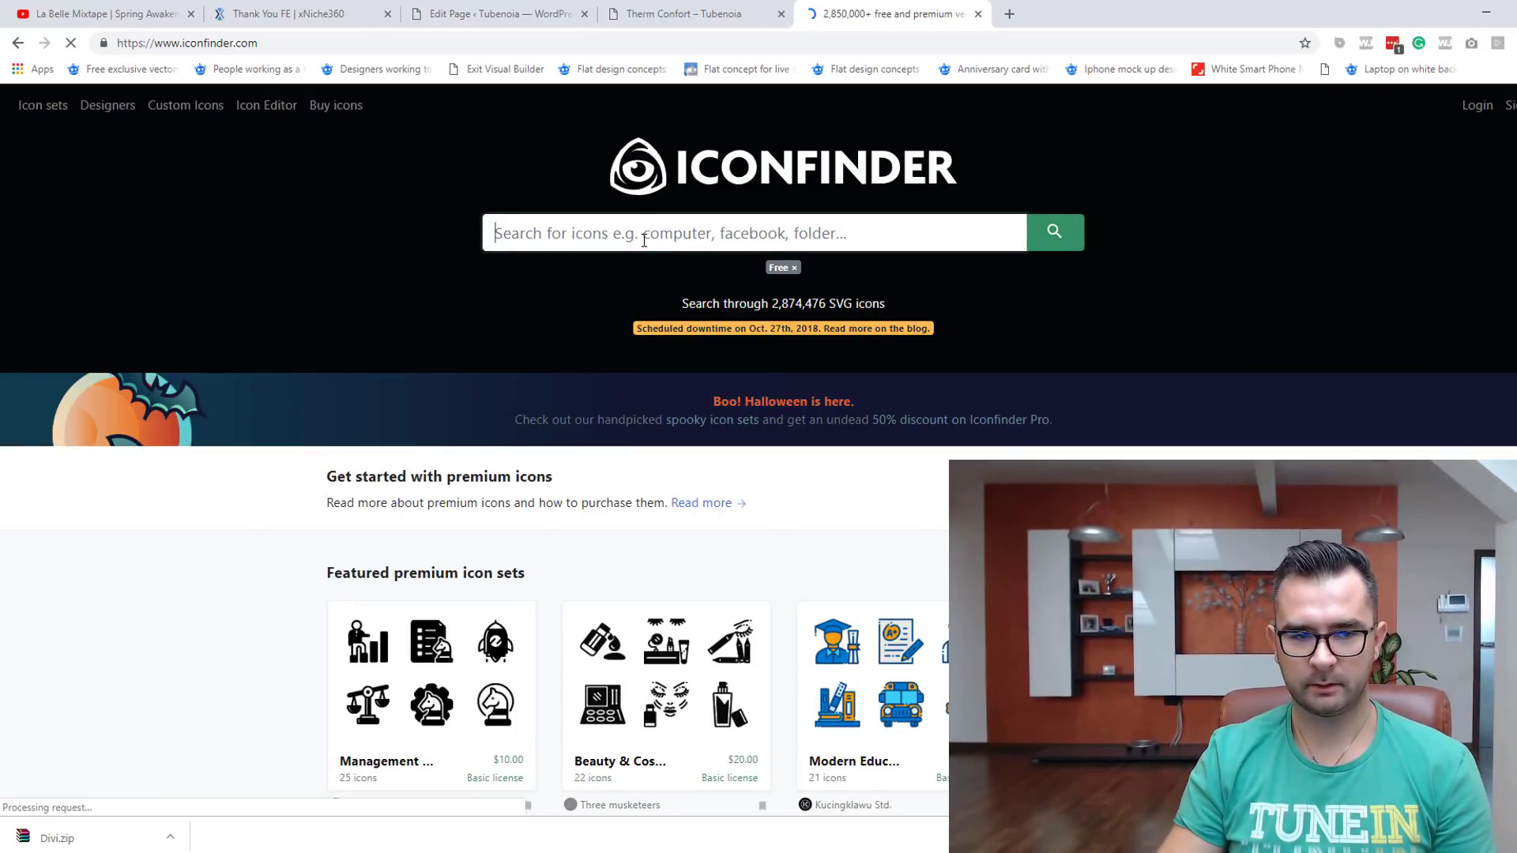
type("plumber")
key("Return")
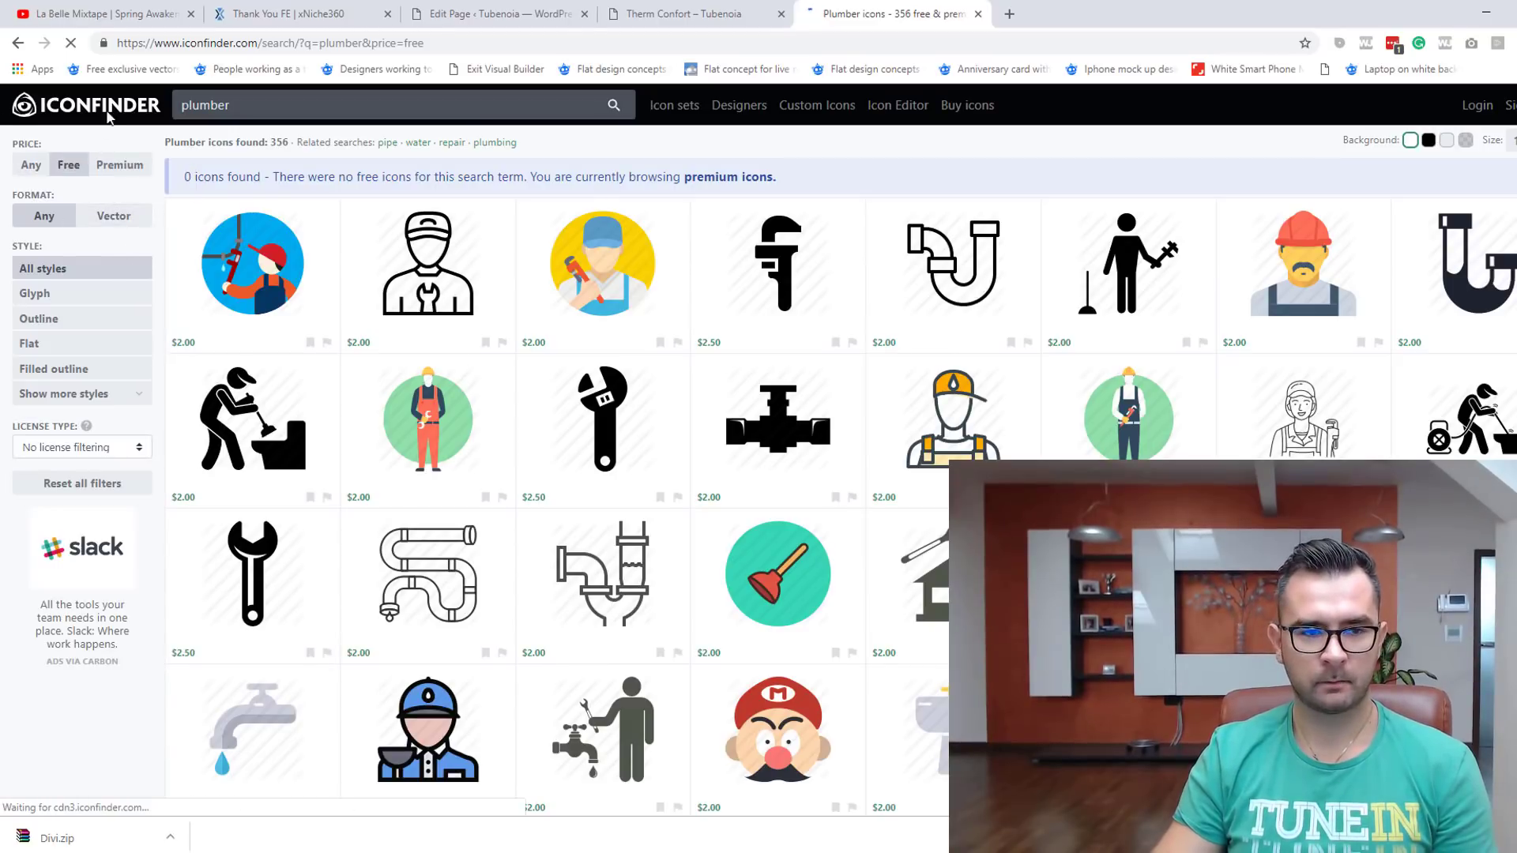
left_click(66, 170)
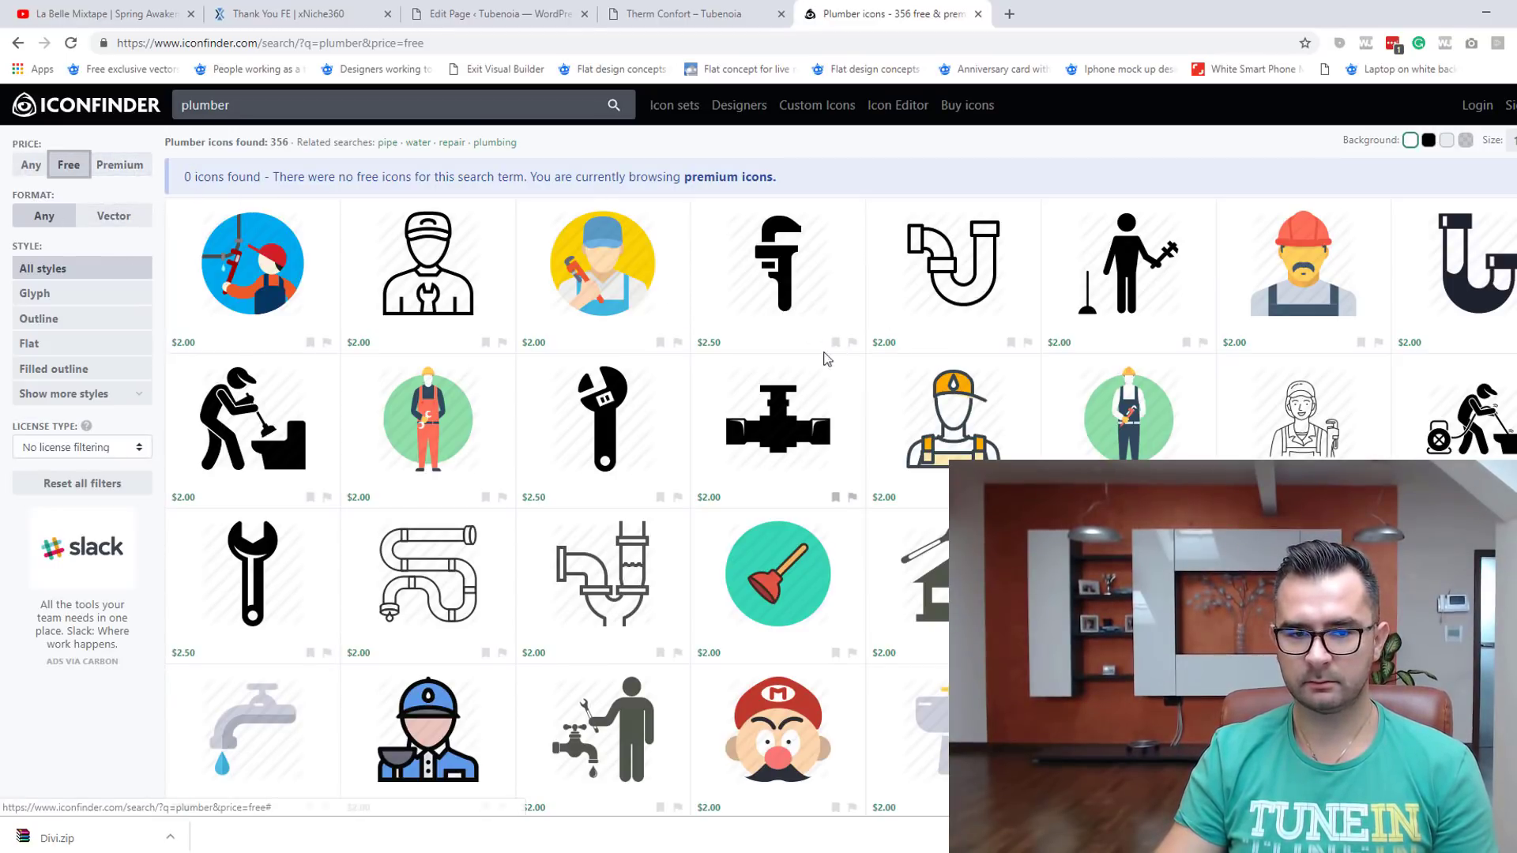
left_click(76, 172)
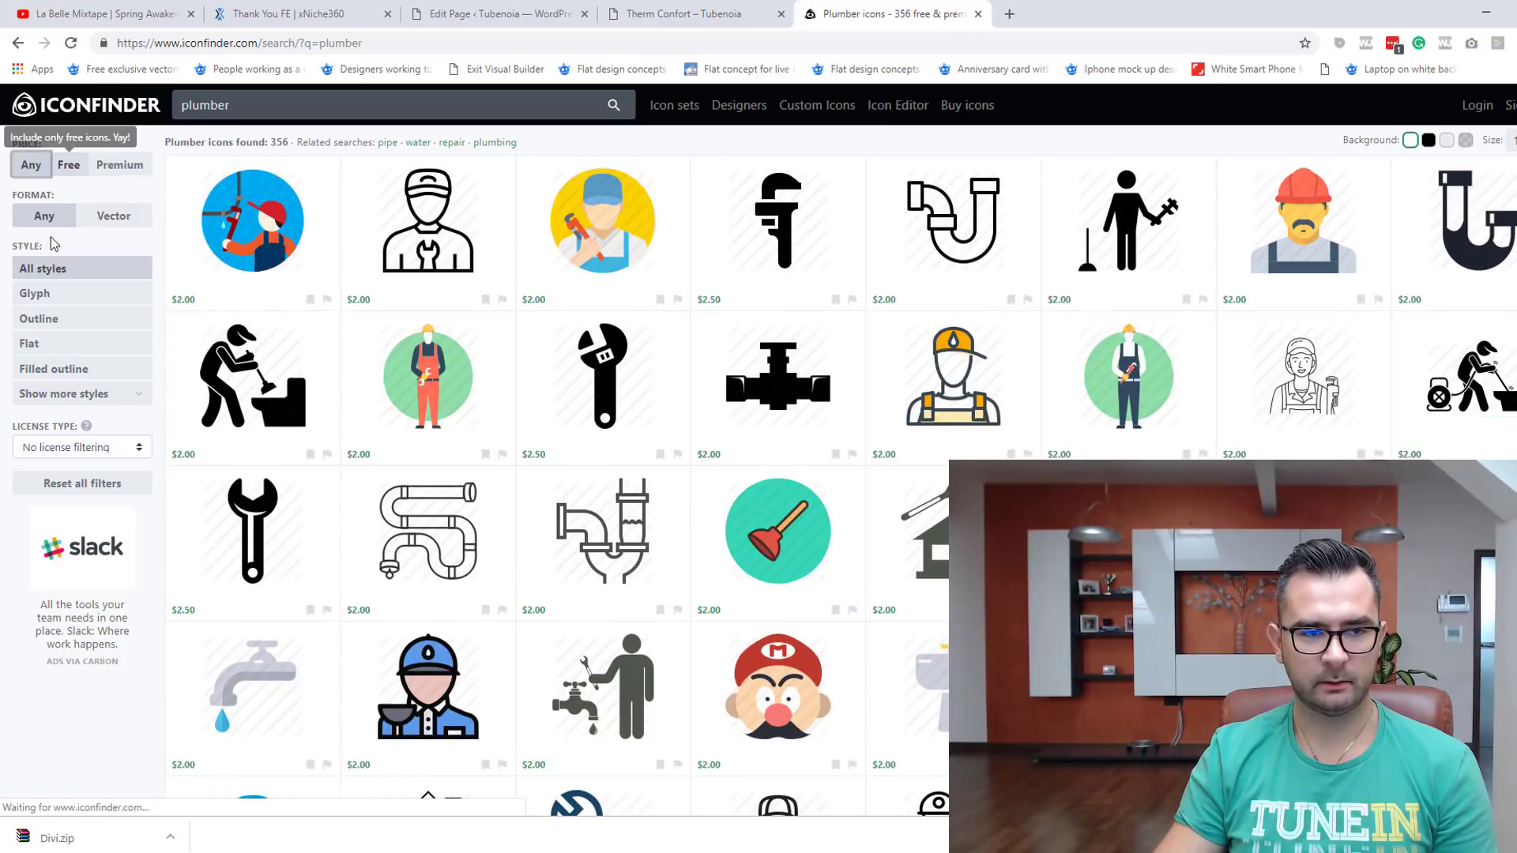
left_click(73, 169)
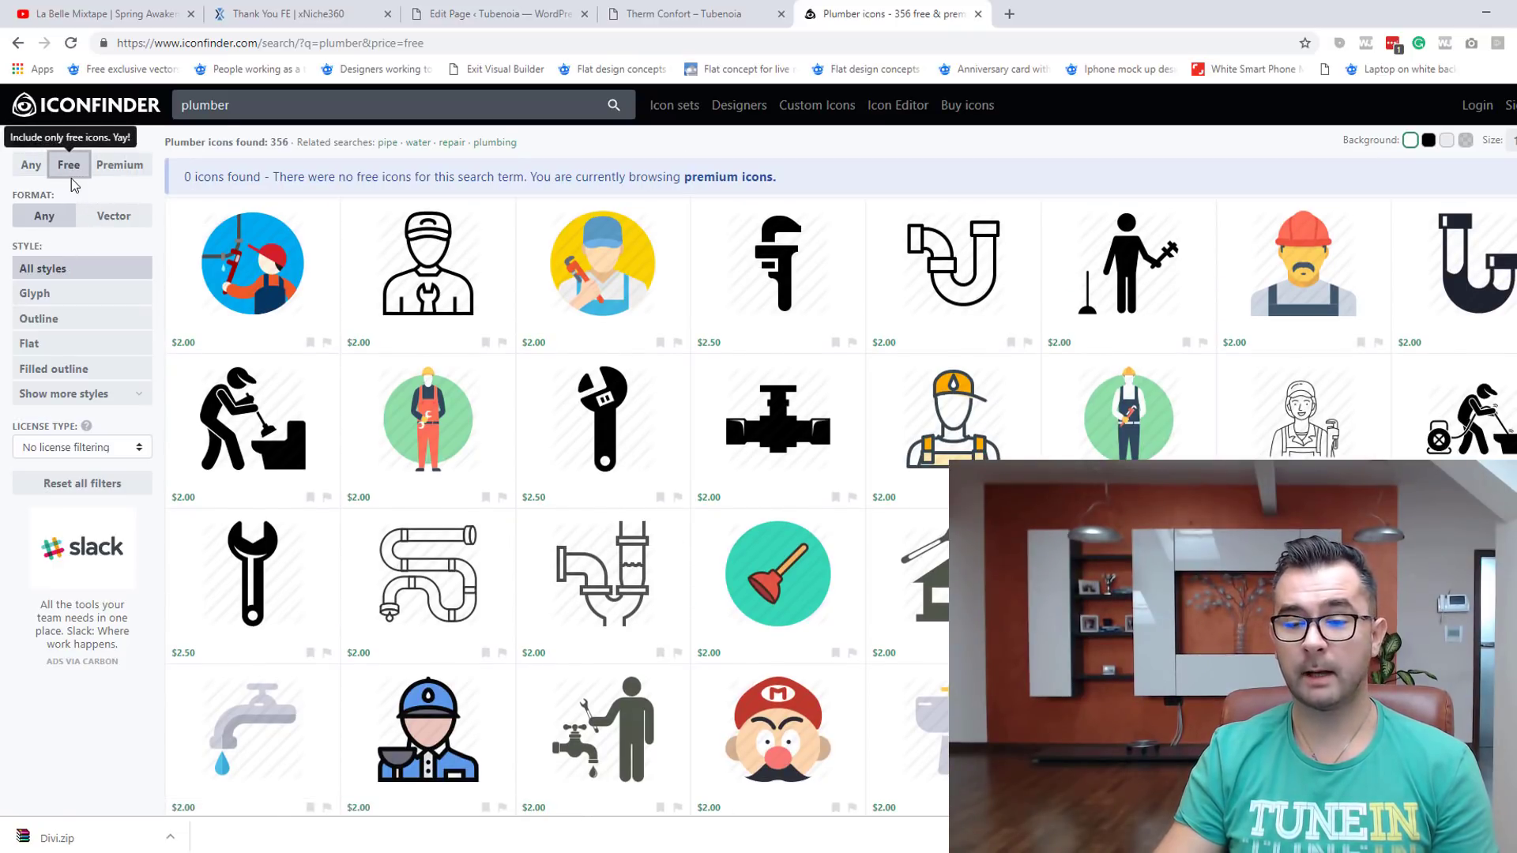
Step: Search 'facebook', open the circled Facebook icon's page, then return to the Therm Confort tab
double_click(282, 115)
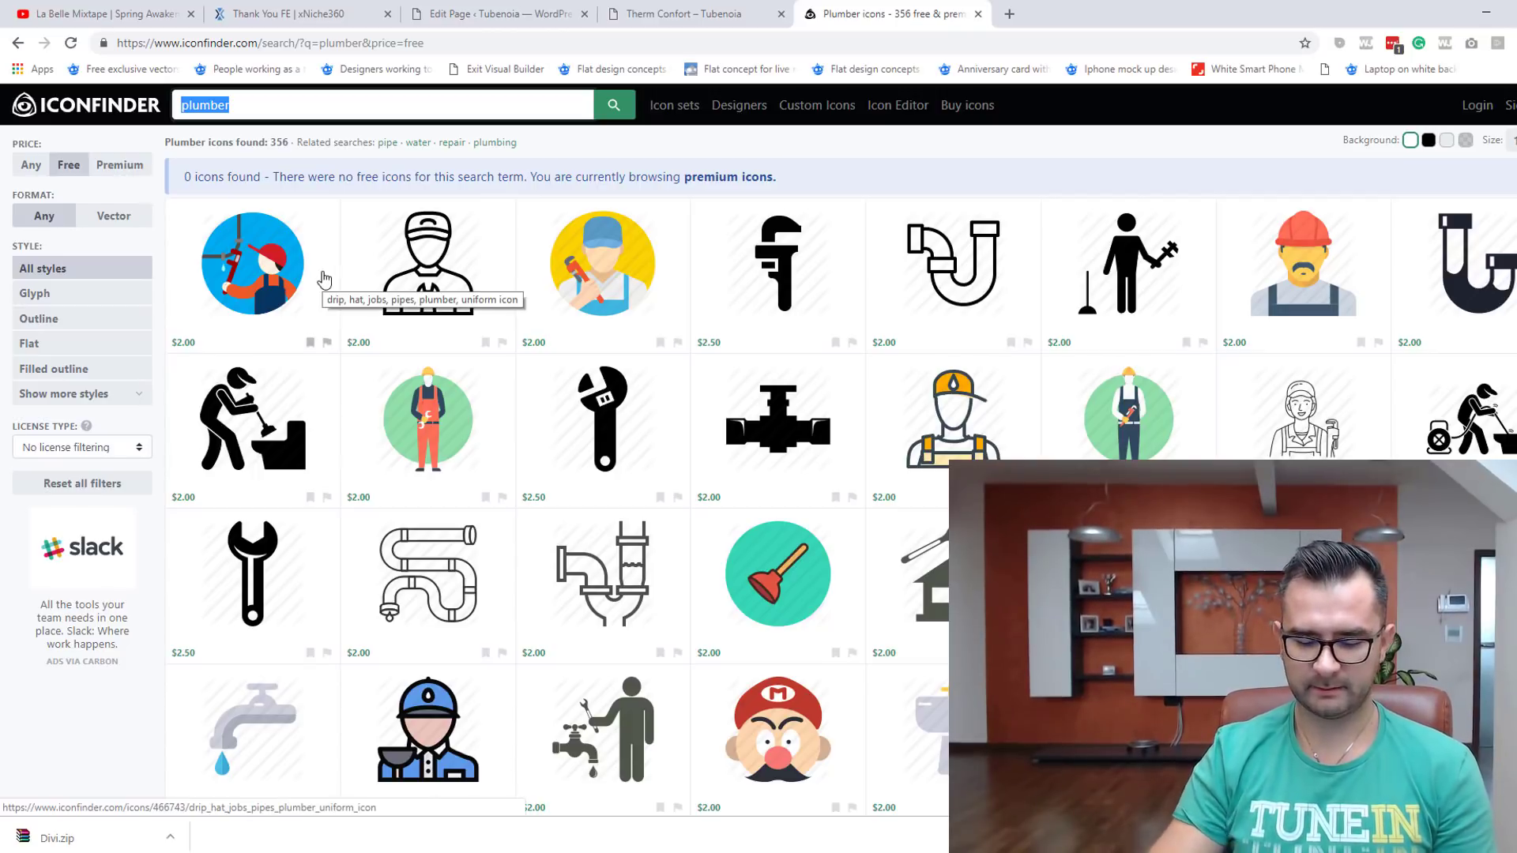
type("facebook")
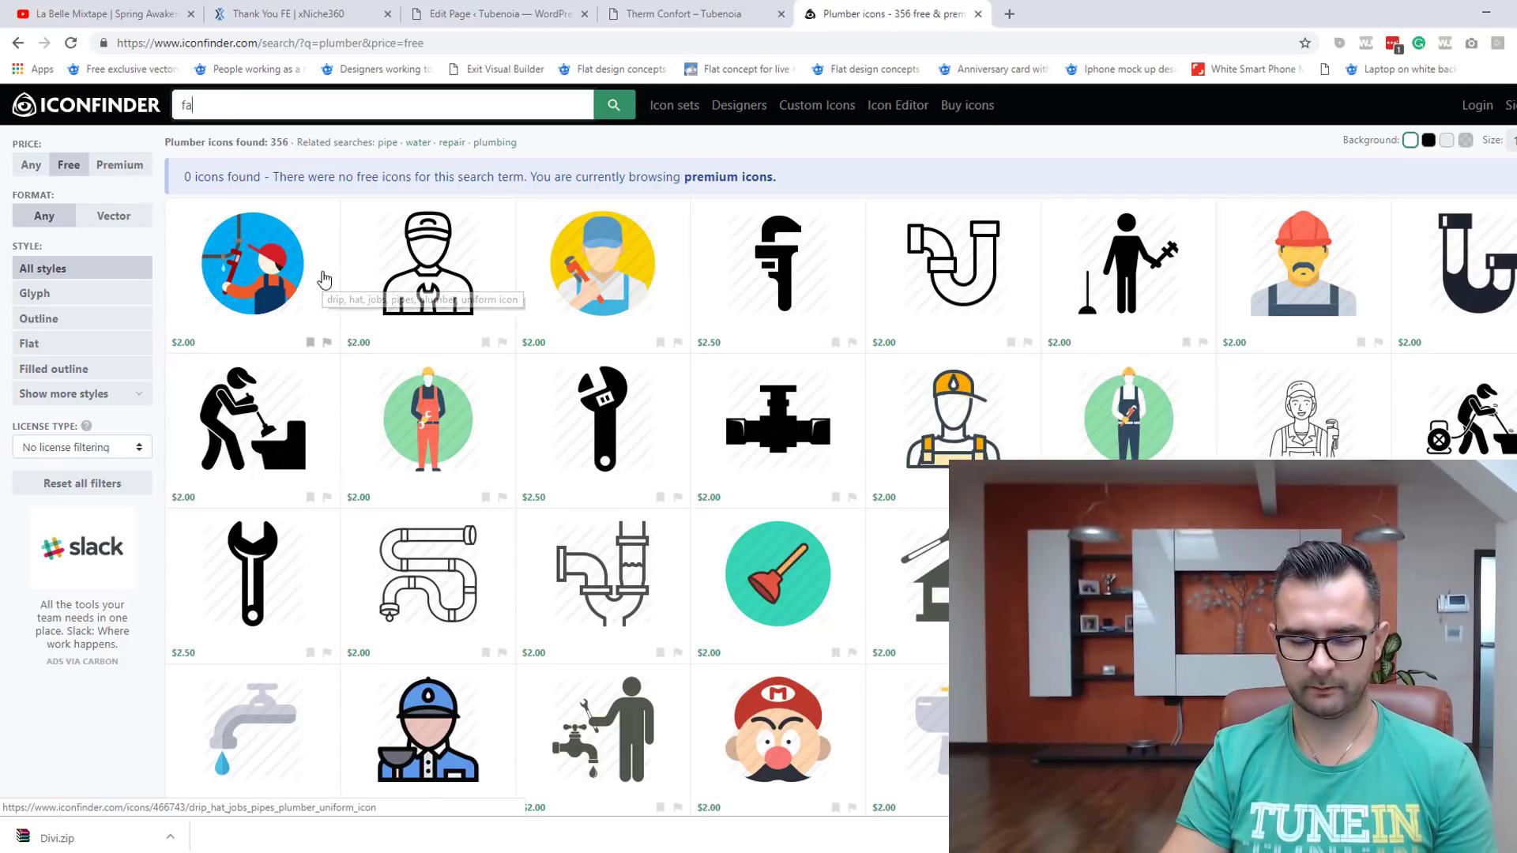
key("Return")
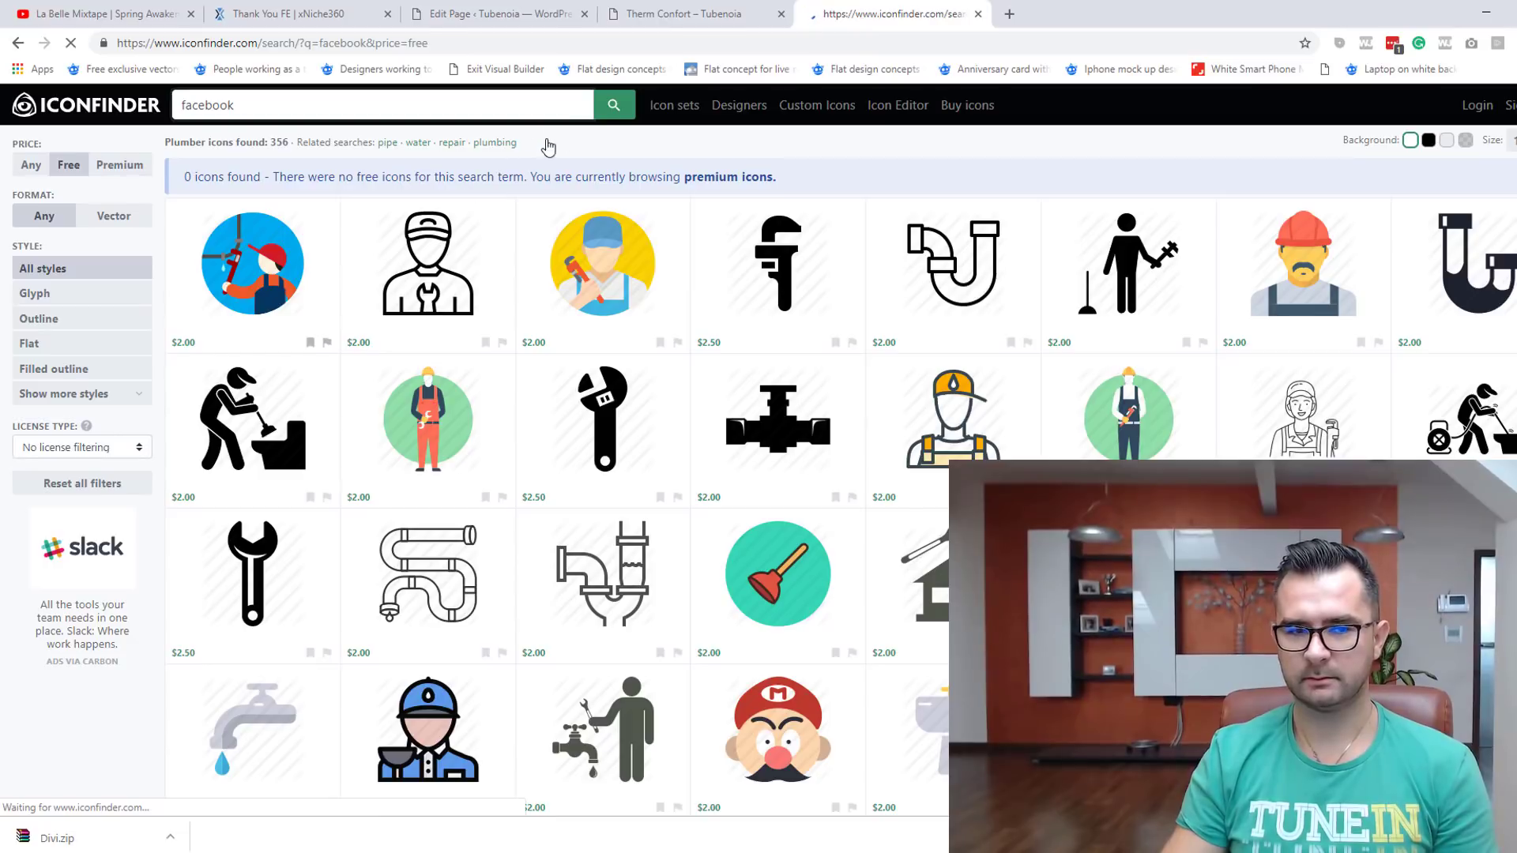
left_click(368, 371)
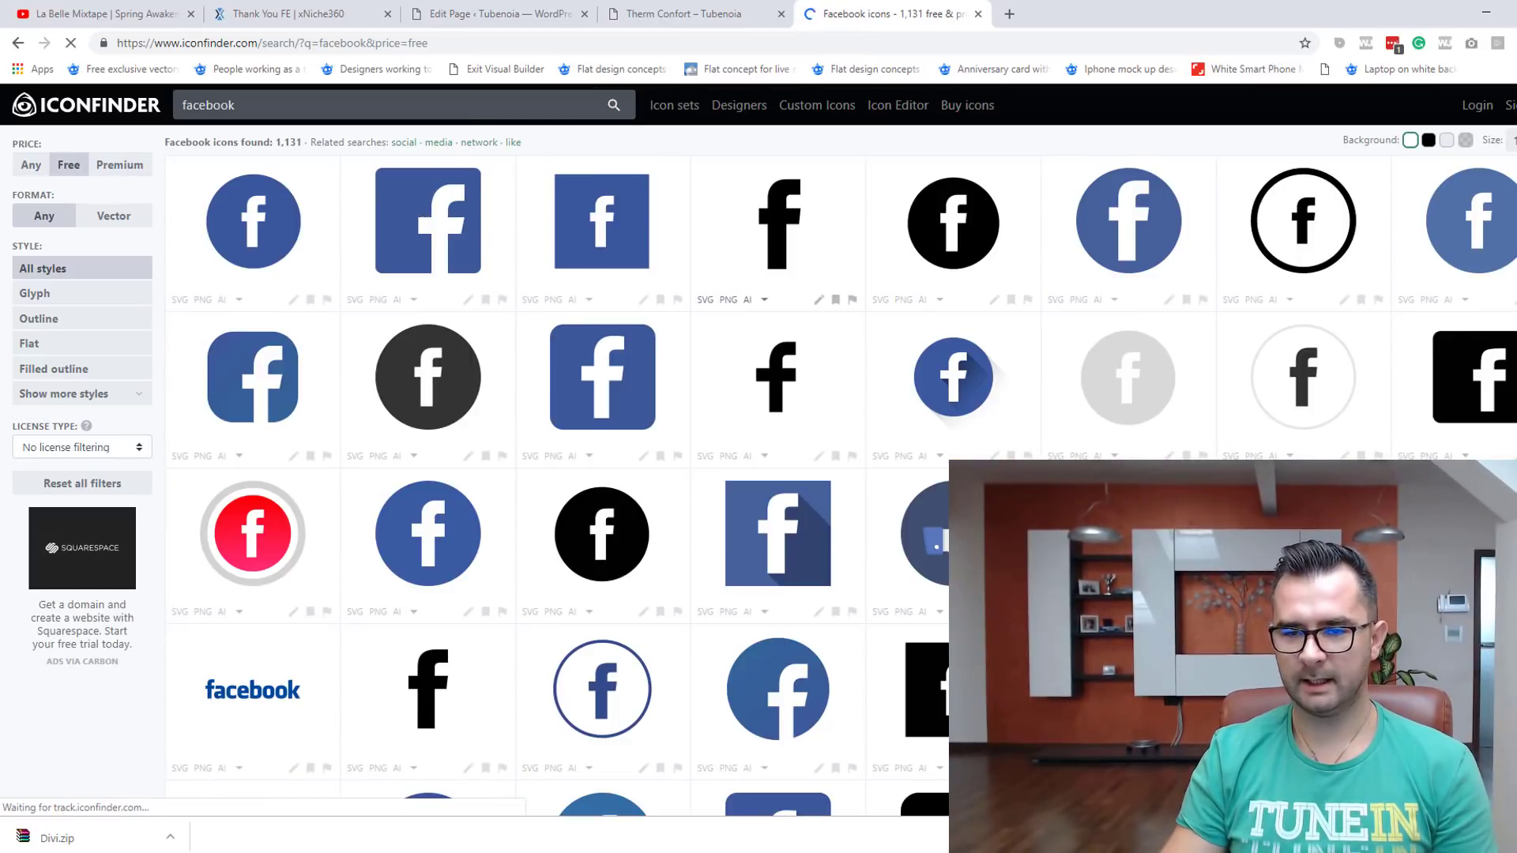
scroll(687, 478, "down", 5)
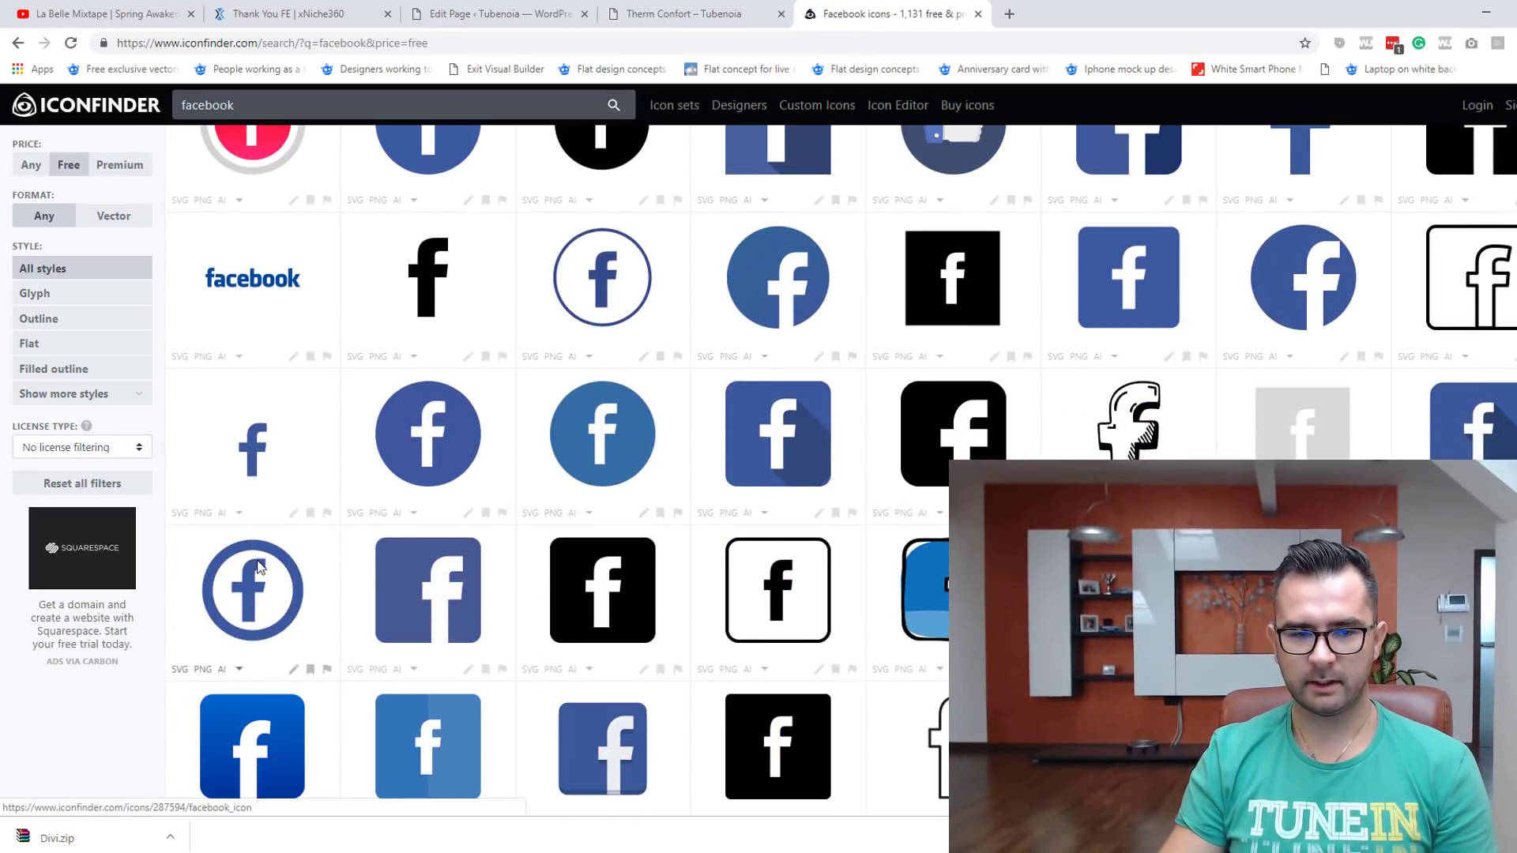
left_click(259, 567)
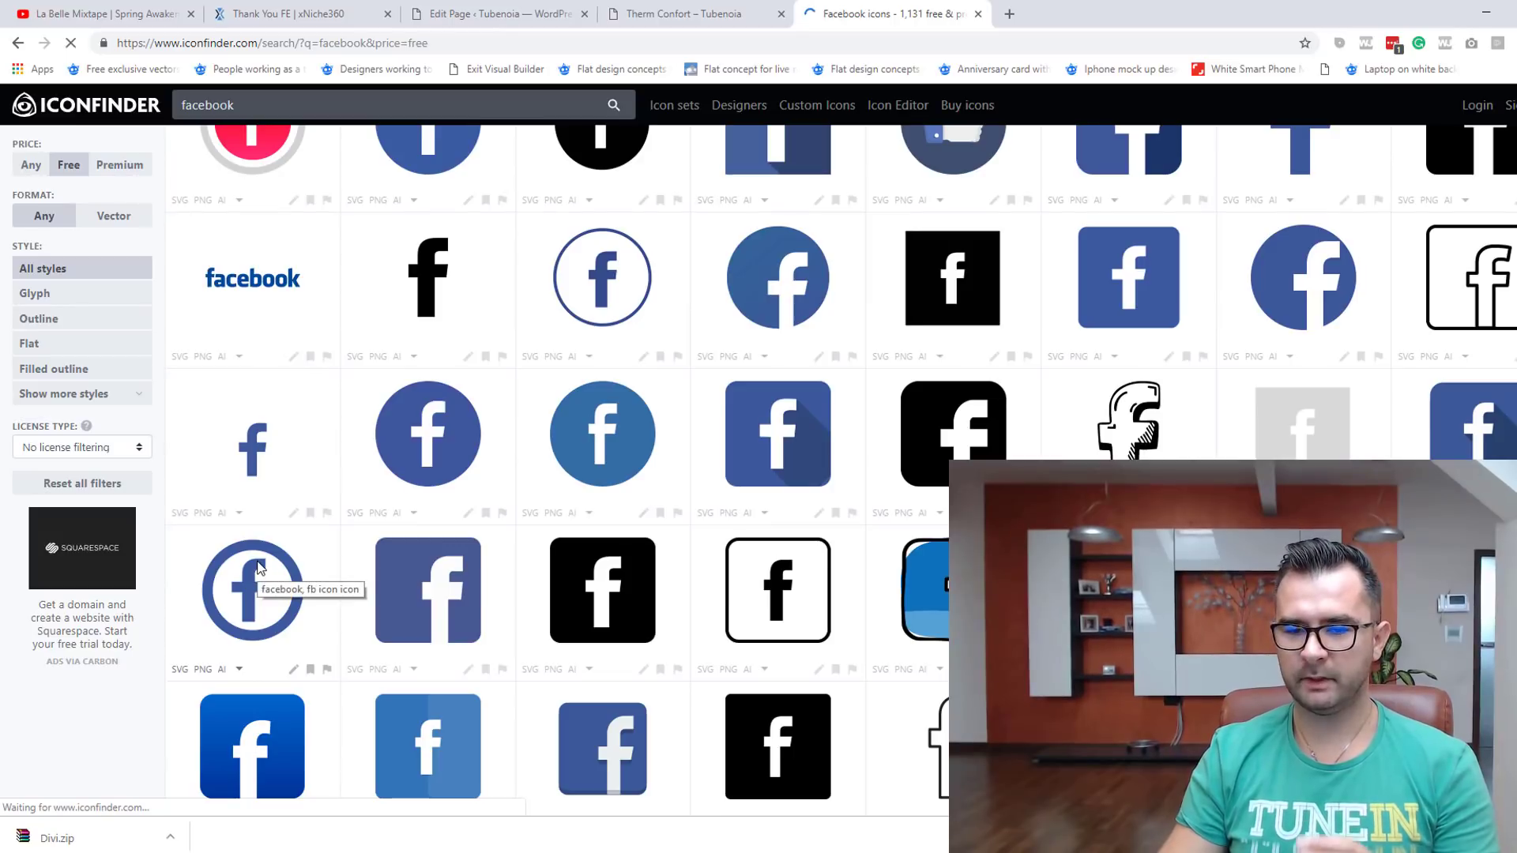
scroll(667, 508, "down", 3)
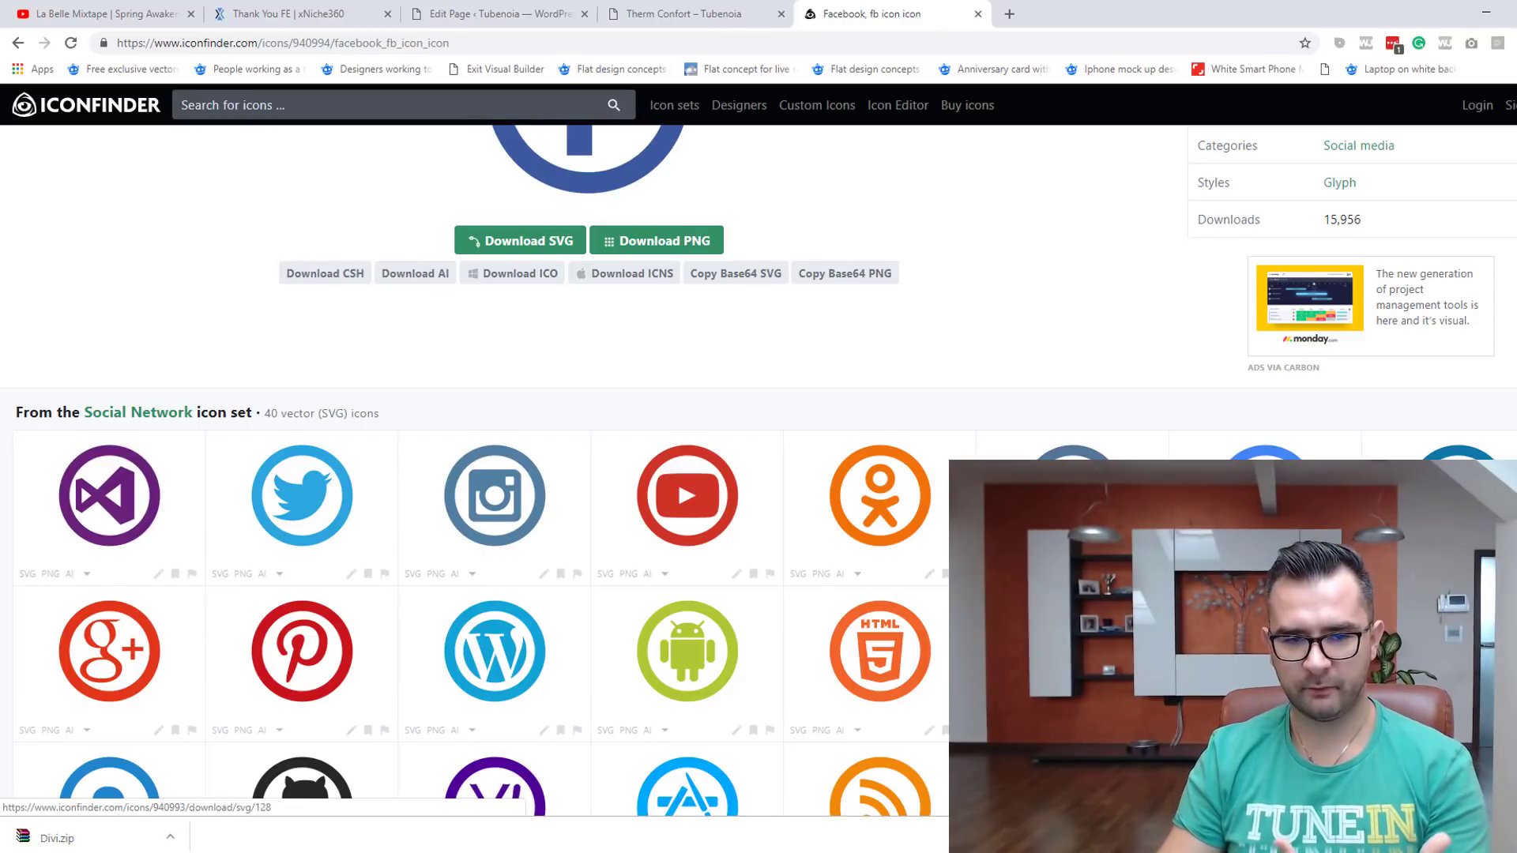
scroll(1020, 553, "up", 3)
scroll(1019, 554, "down", 4)
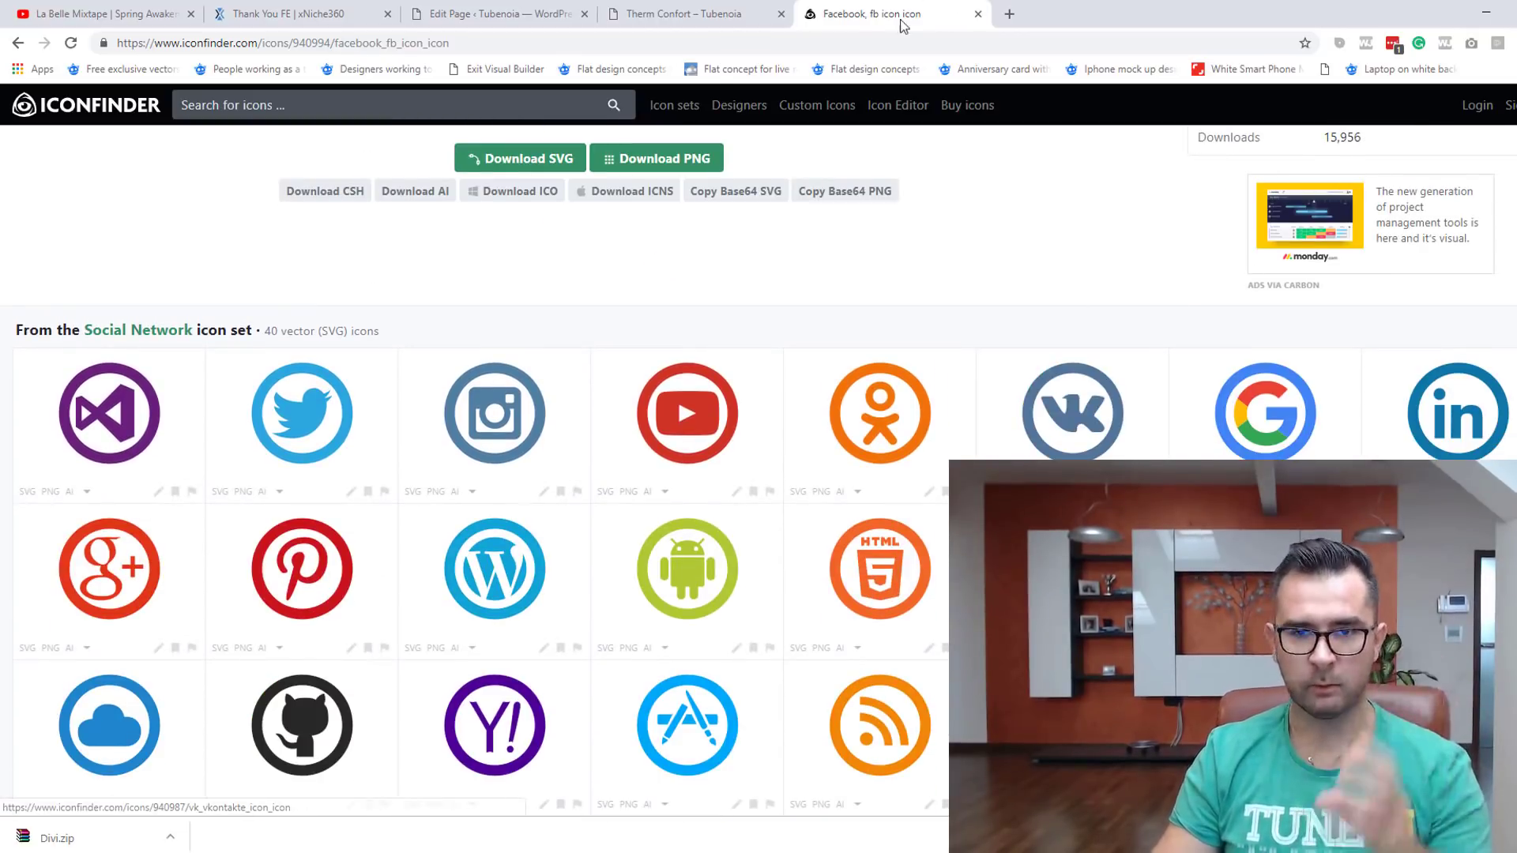
left_click(690, 16)
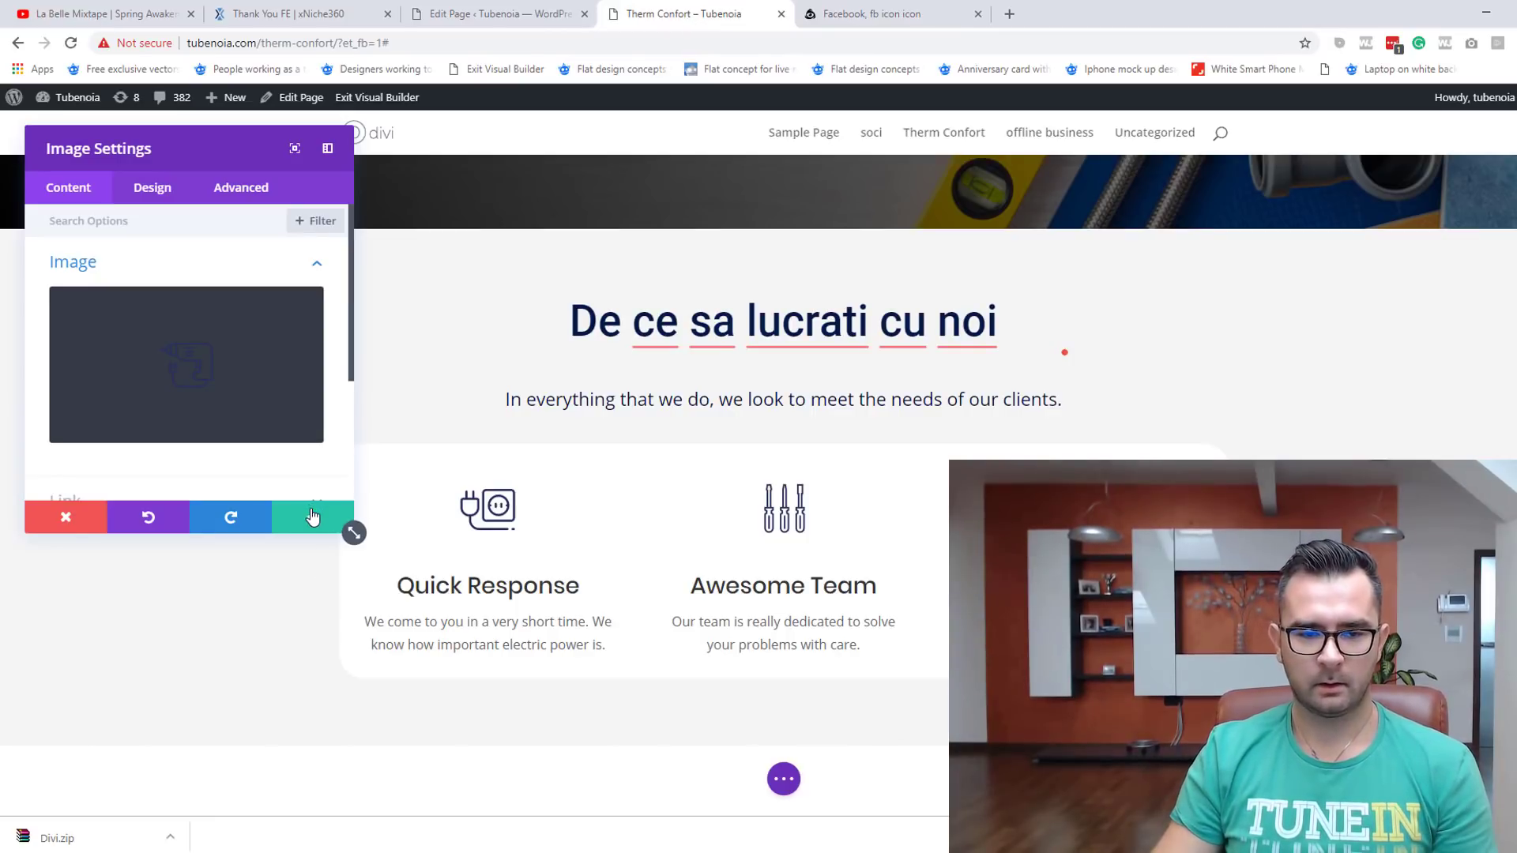
Step: Close the image settings and shrink the Flexible Prices section's top and bottom padding
left_click(313, 517)
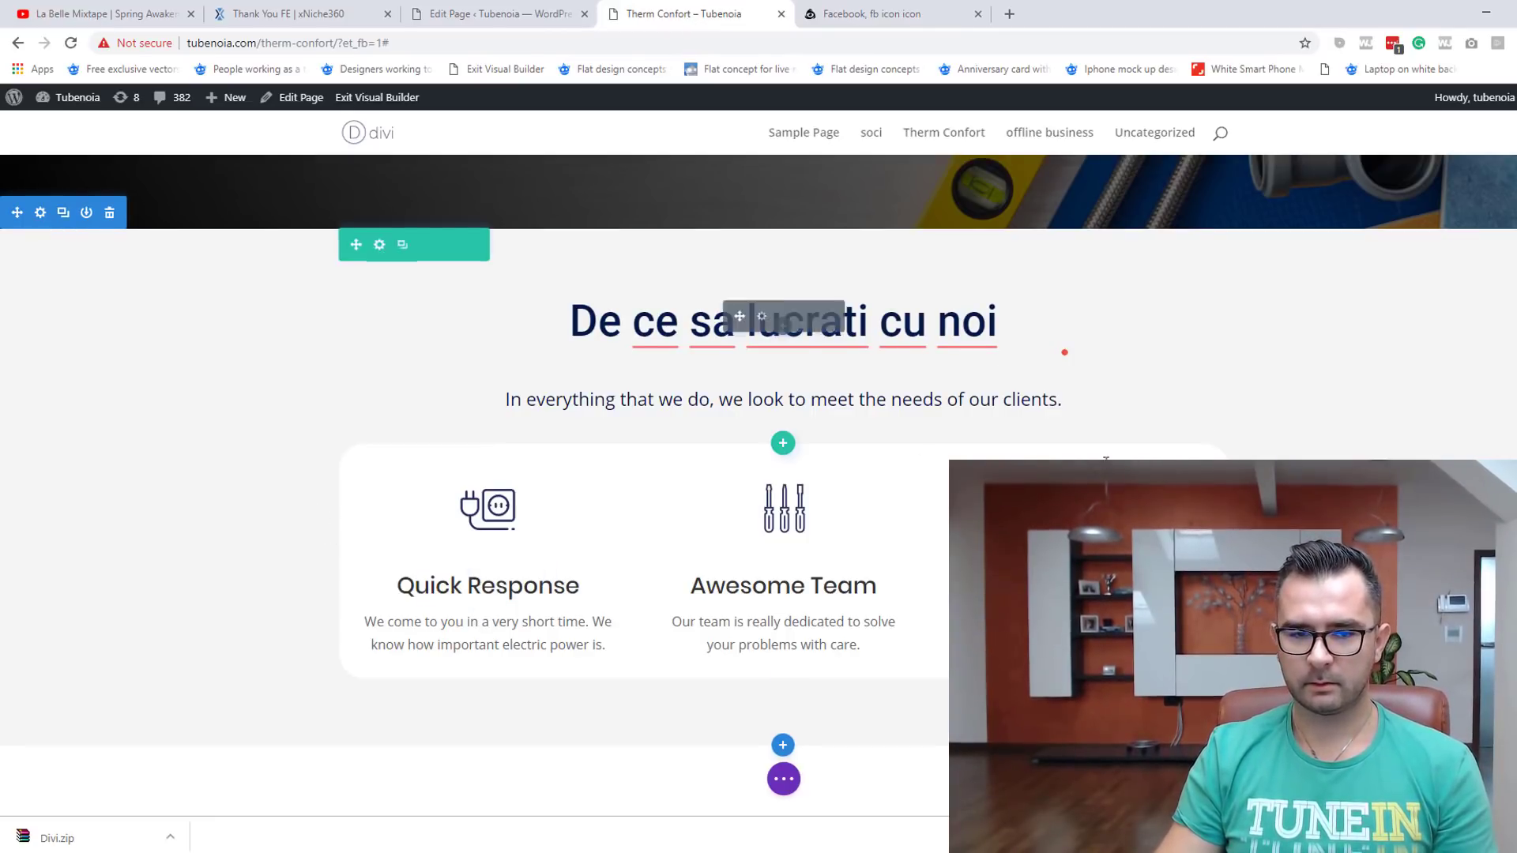
scroll(877, 542, "down", 5)
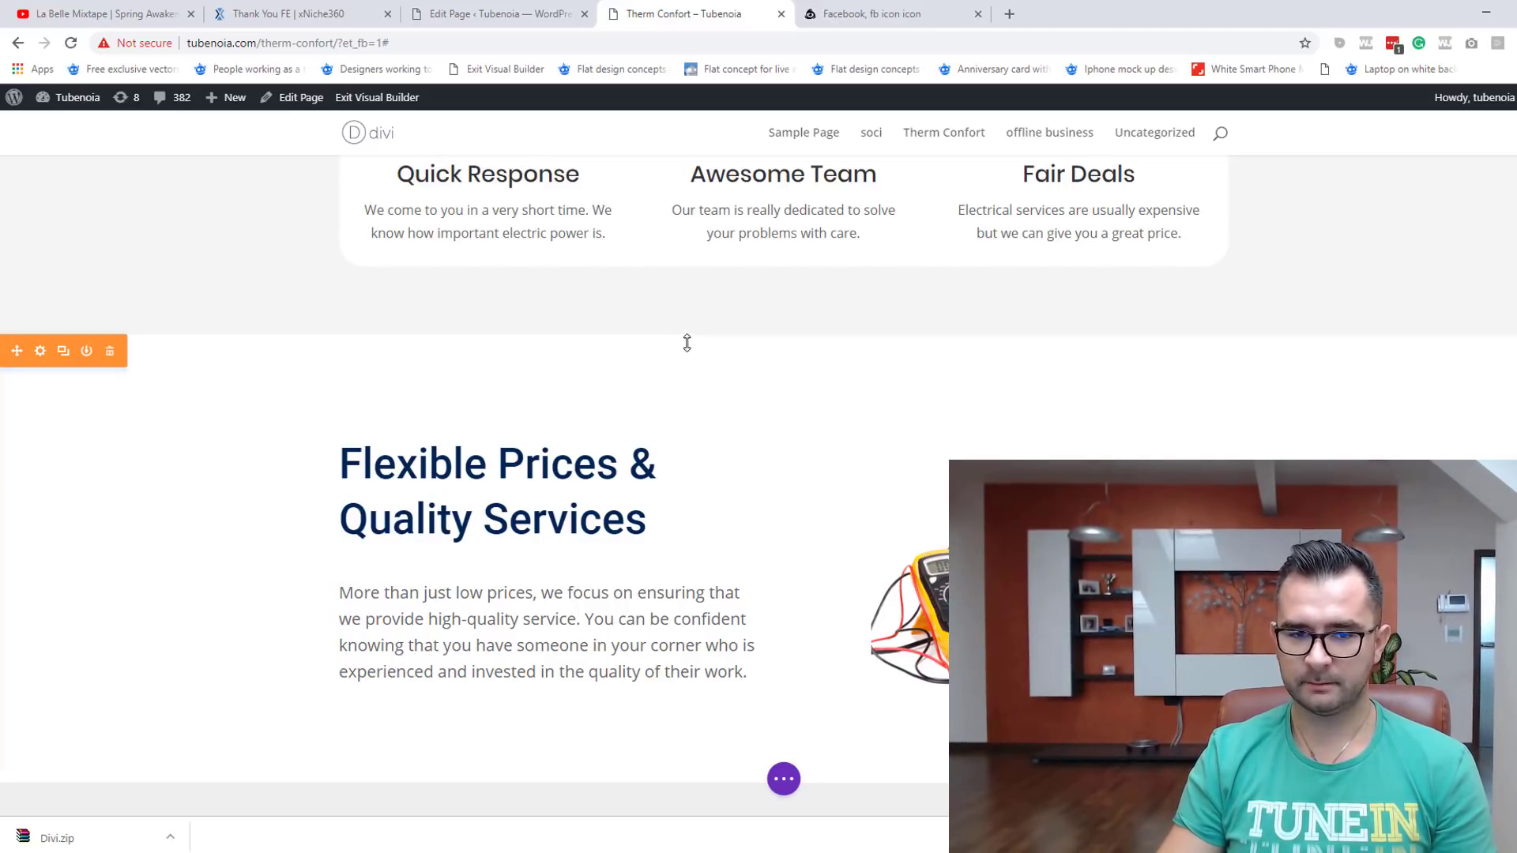
left_click_drag(686, 359, 693, 335)
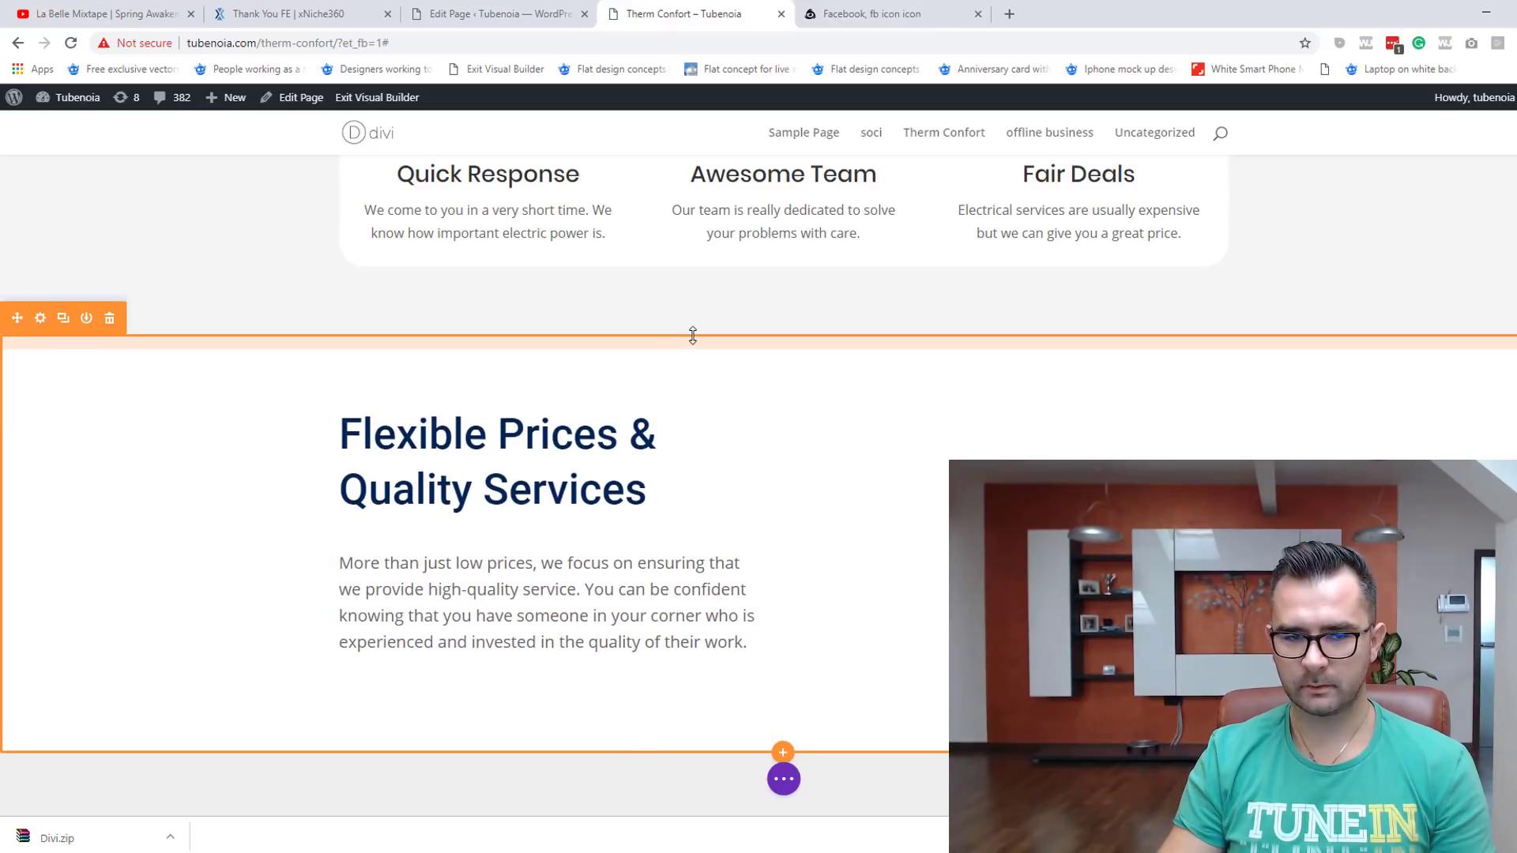
mouse_move(645, 718)
left_mouse_down()
mouse_move(654, 745)
mouse_move(655, 711)
left_mouse_up()
Step: Reduce the bottom padding of the 'Our company is different' heading row
scroll(490, 521, "up", 1)
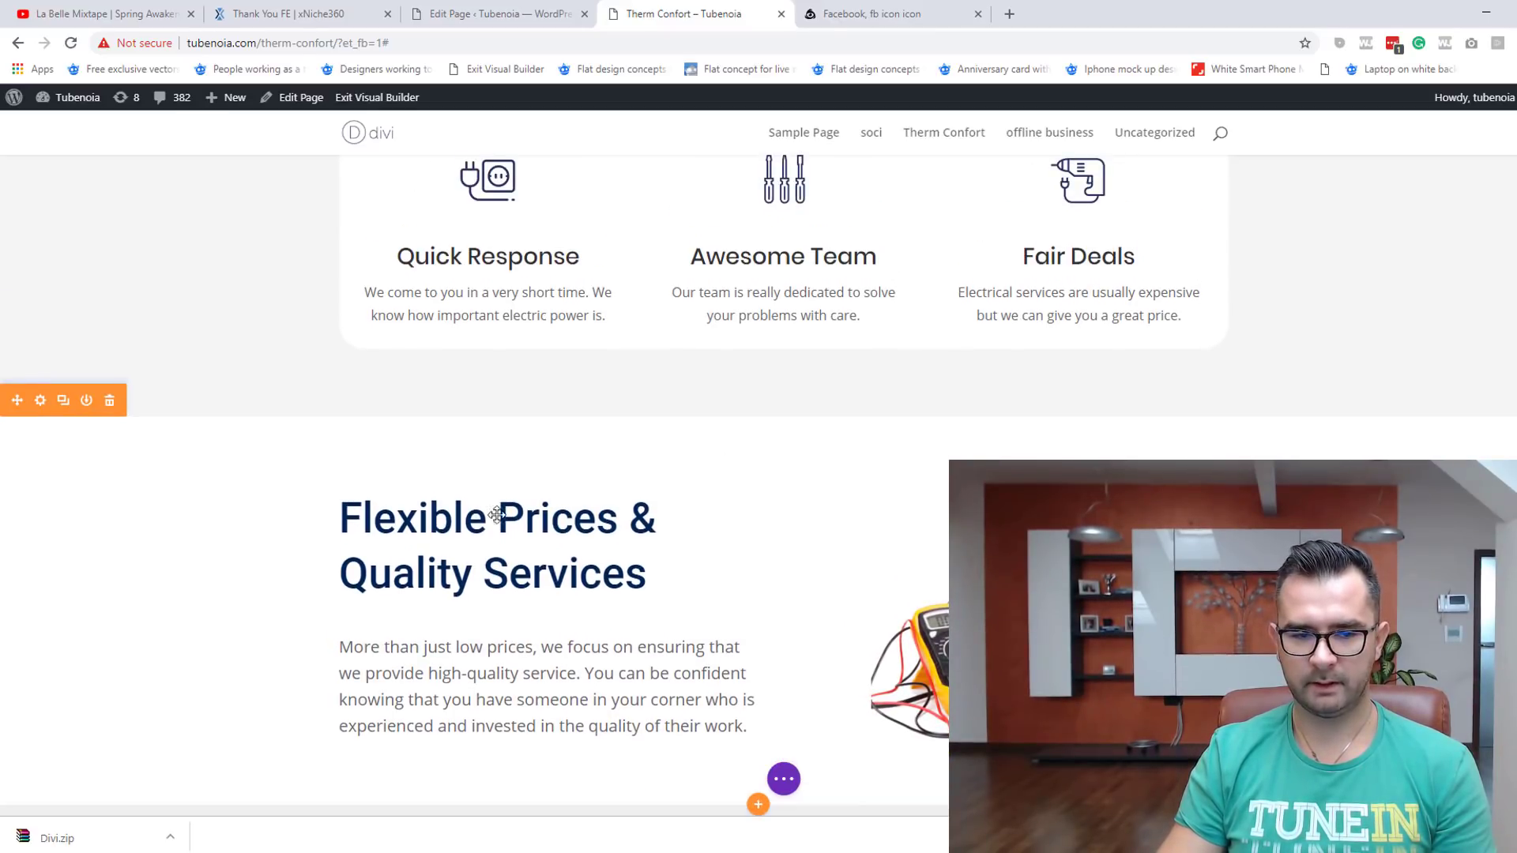
scroll(542, 718, "down", 3)
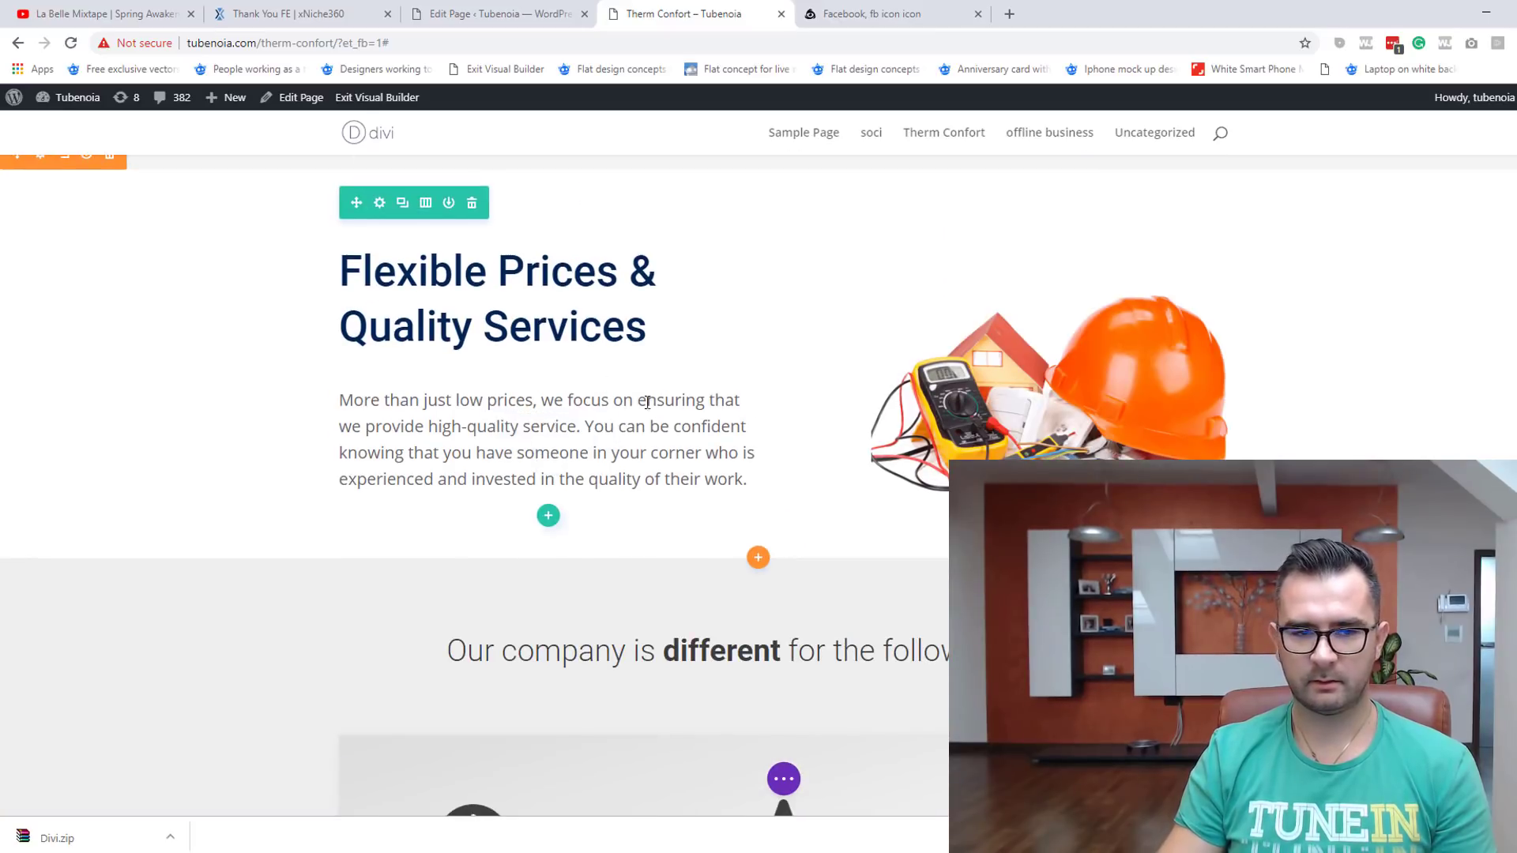
scroll(546, 474, "down", 3)
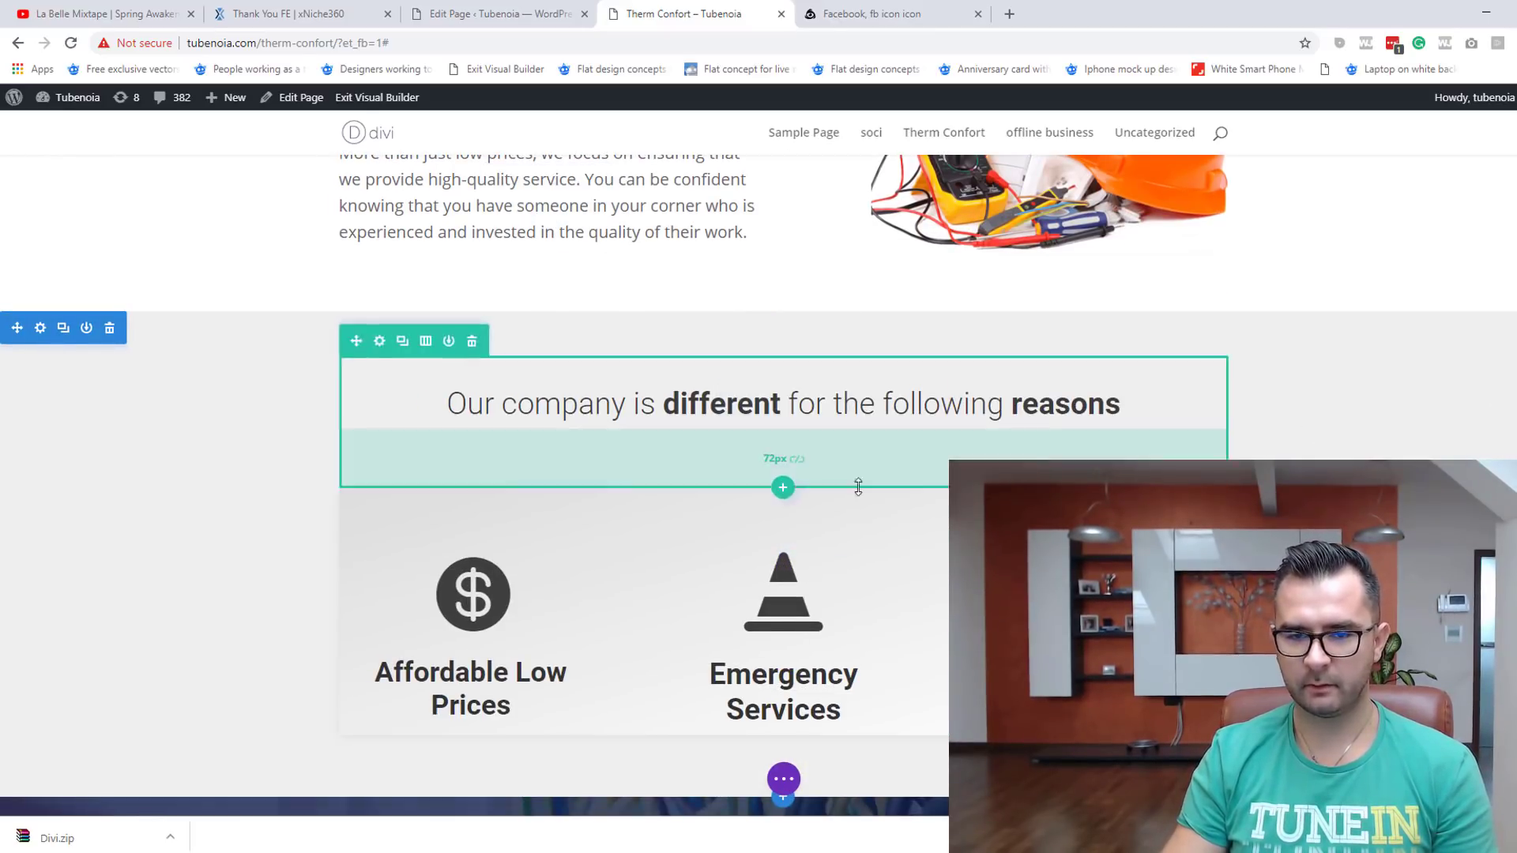
left_click_drag(732, 466, 733, 439)
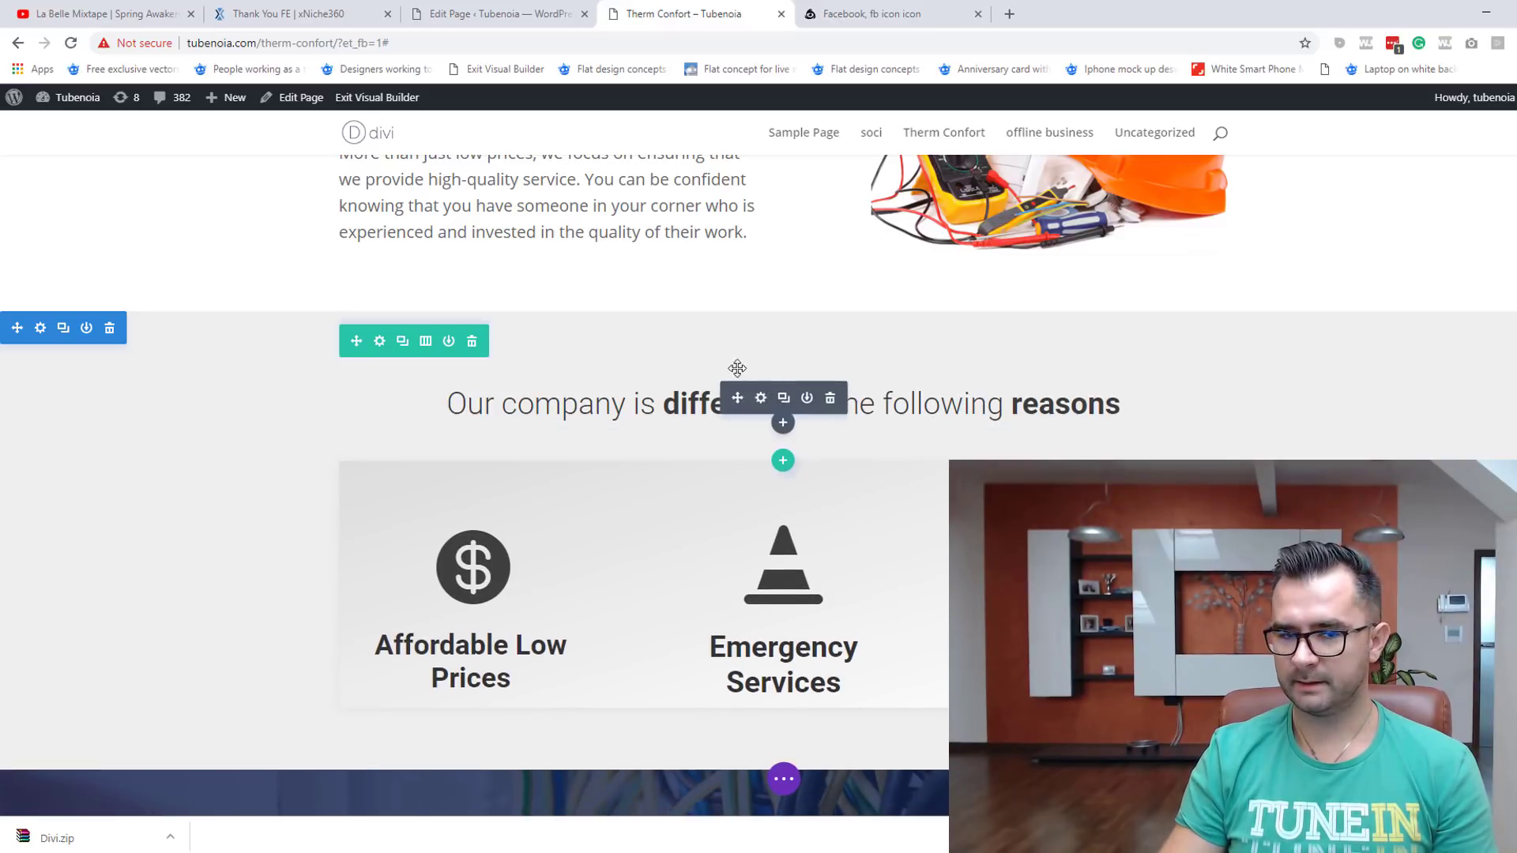
scroll(758, 474, "down", 6)
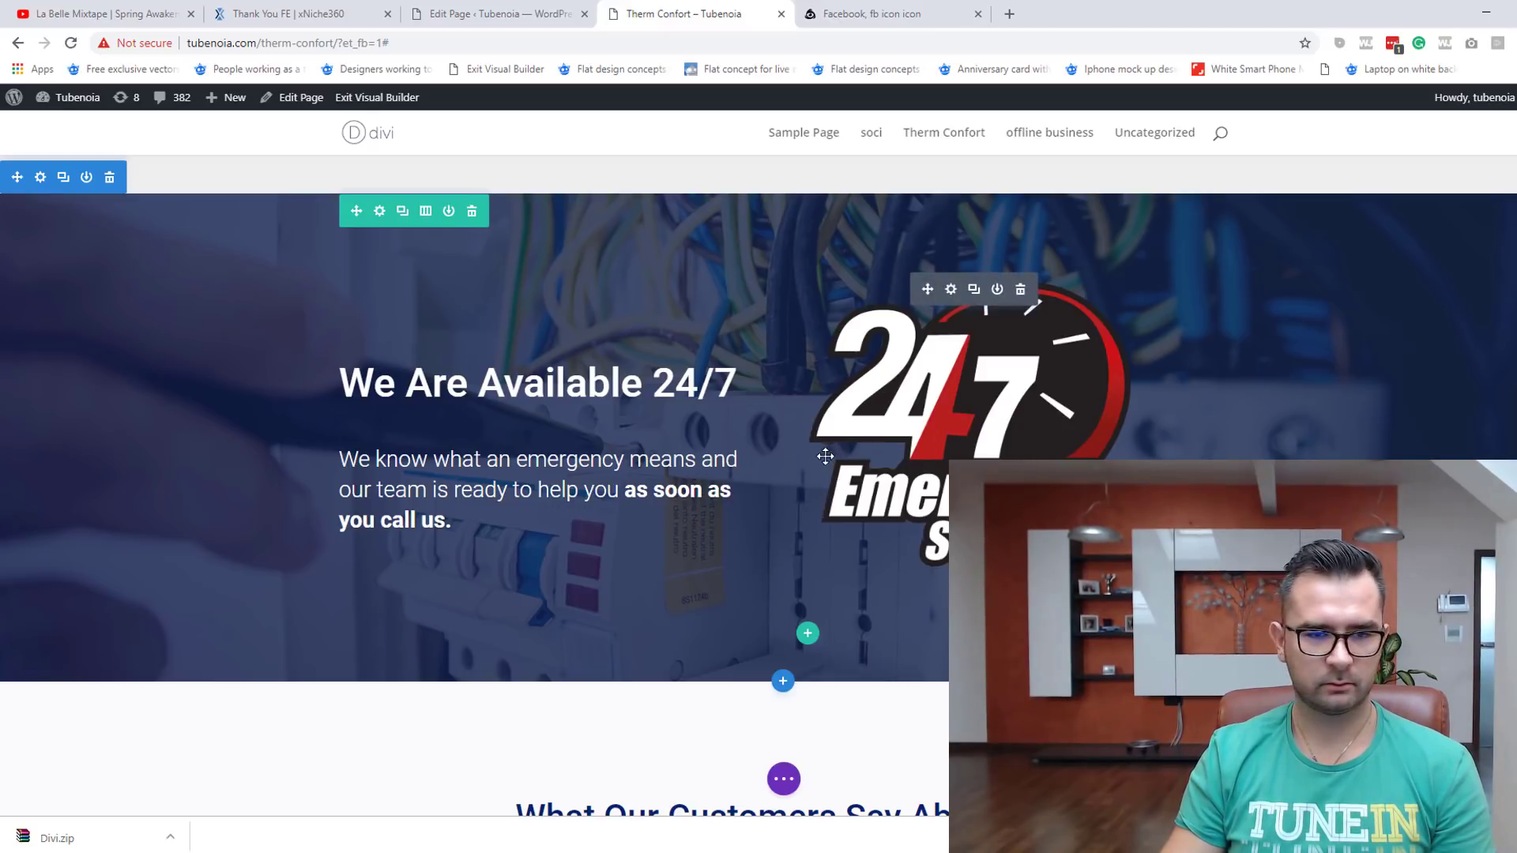
scroll(1058, 439, "down", 5)
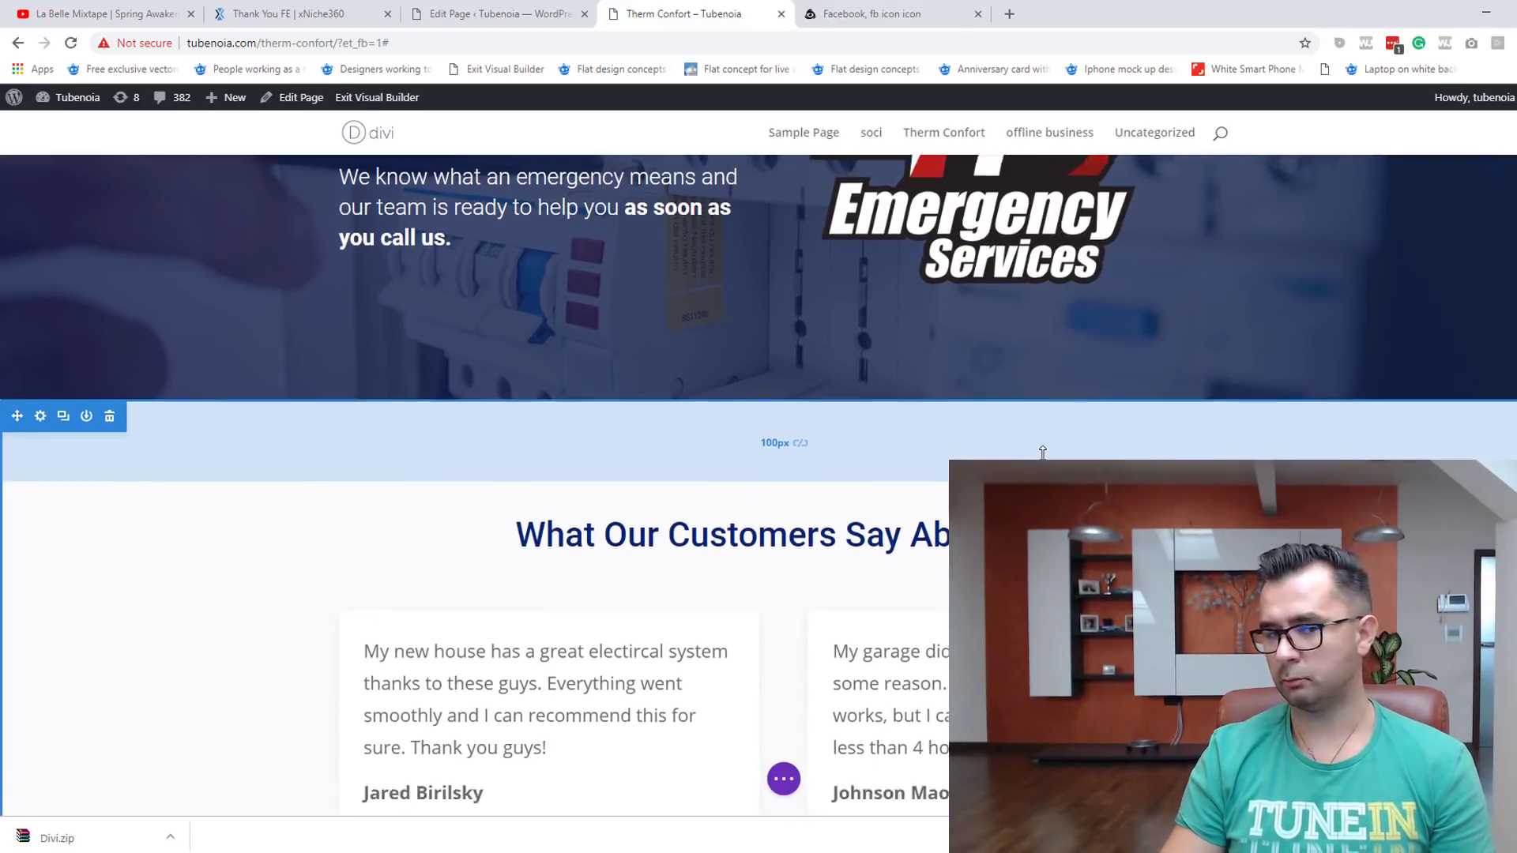
scroll(440, 576, "down", 1)
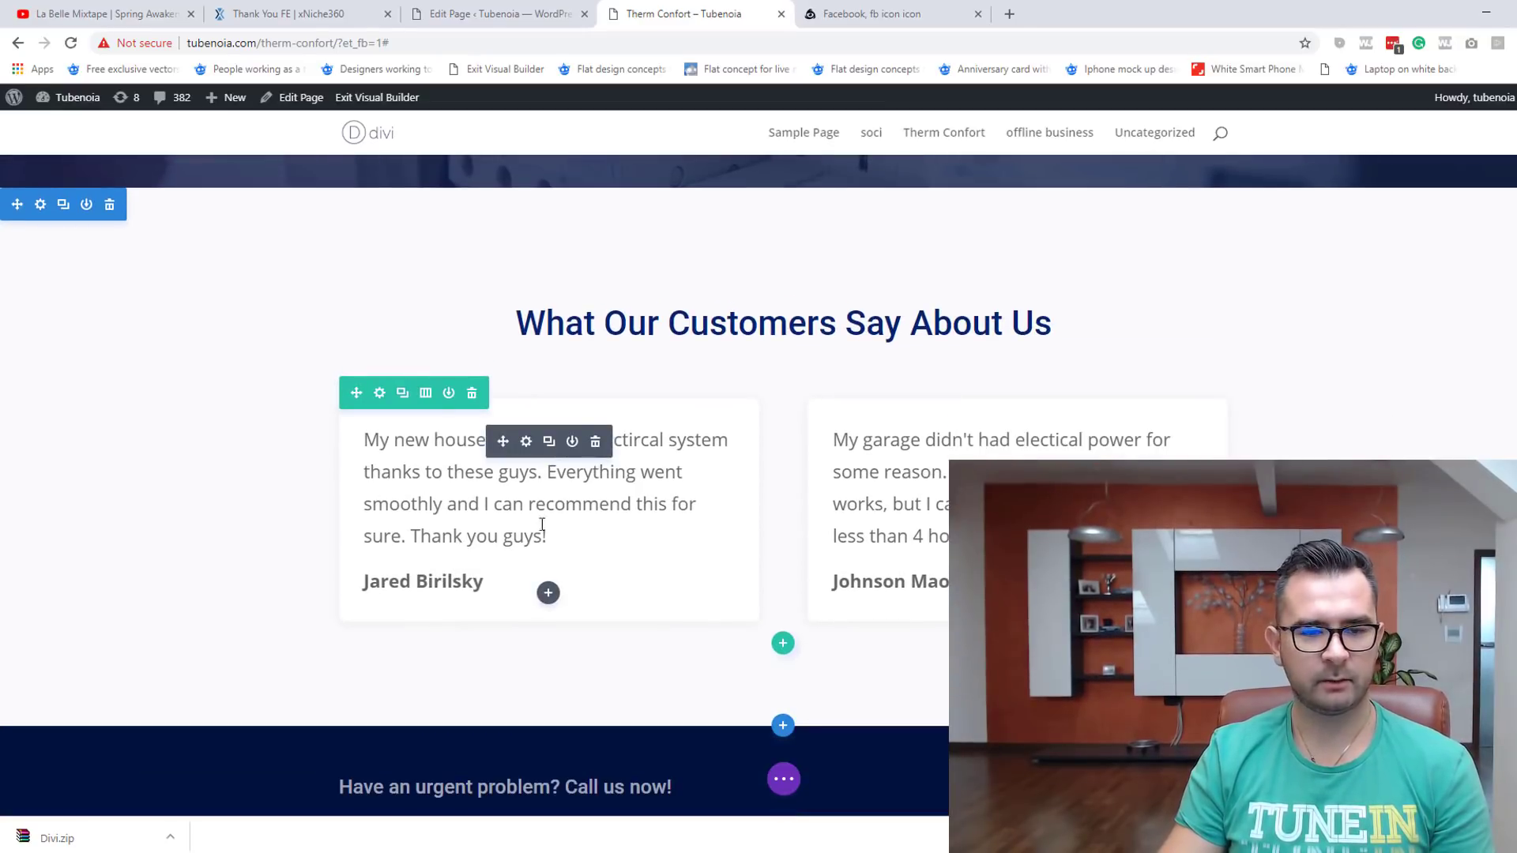
Step: Replace the first testimonial's author name with a new name
left_click(434, 580)
double_click(478, 590)
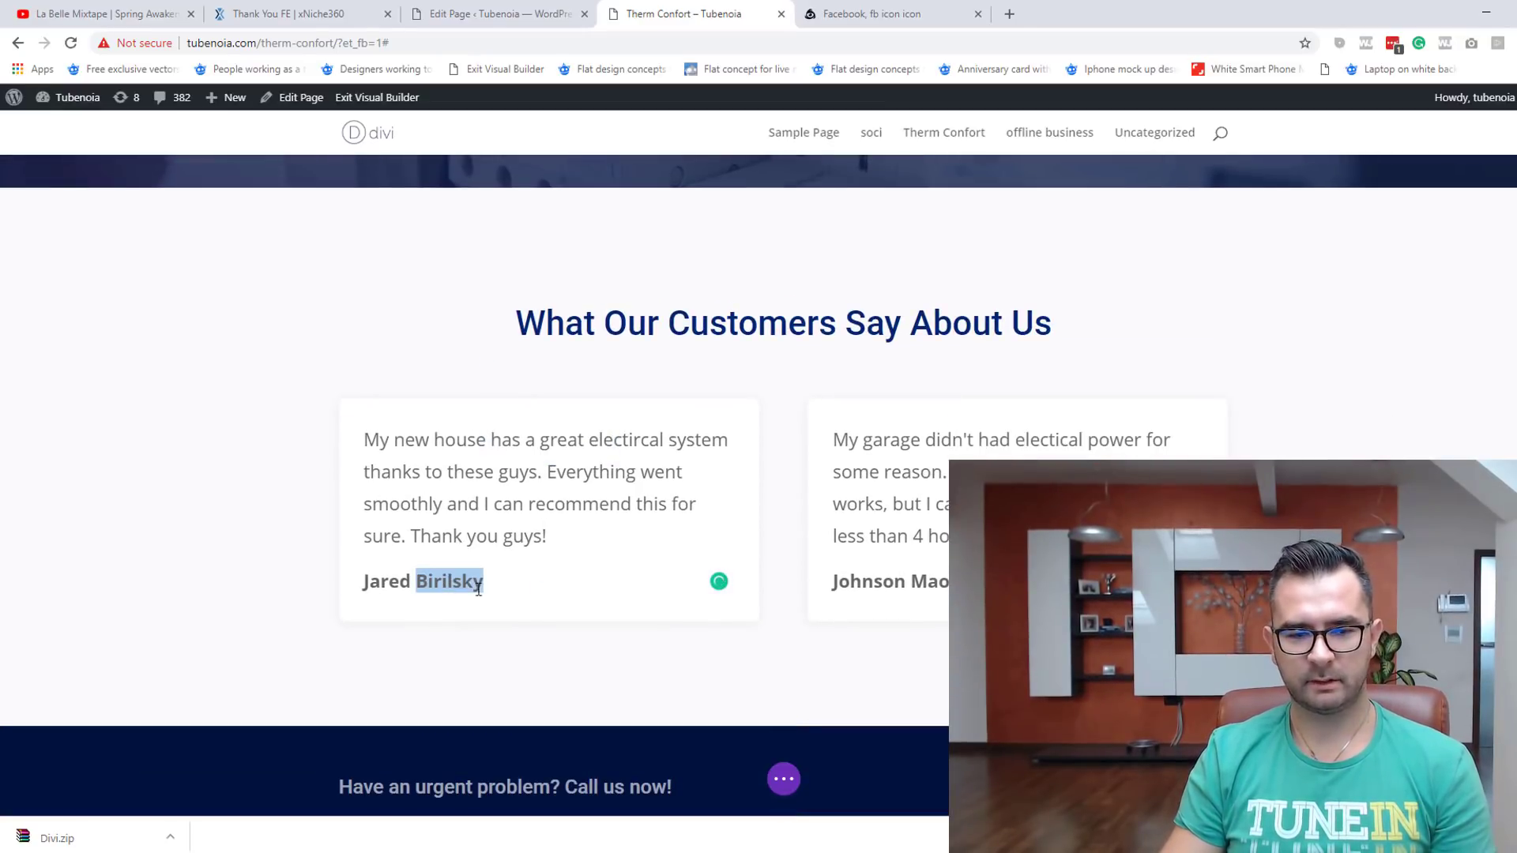
left_click_drag(498, 581, 367, 581)
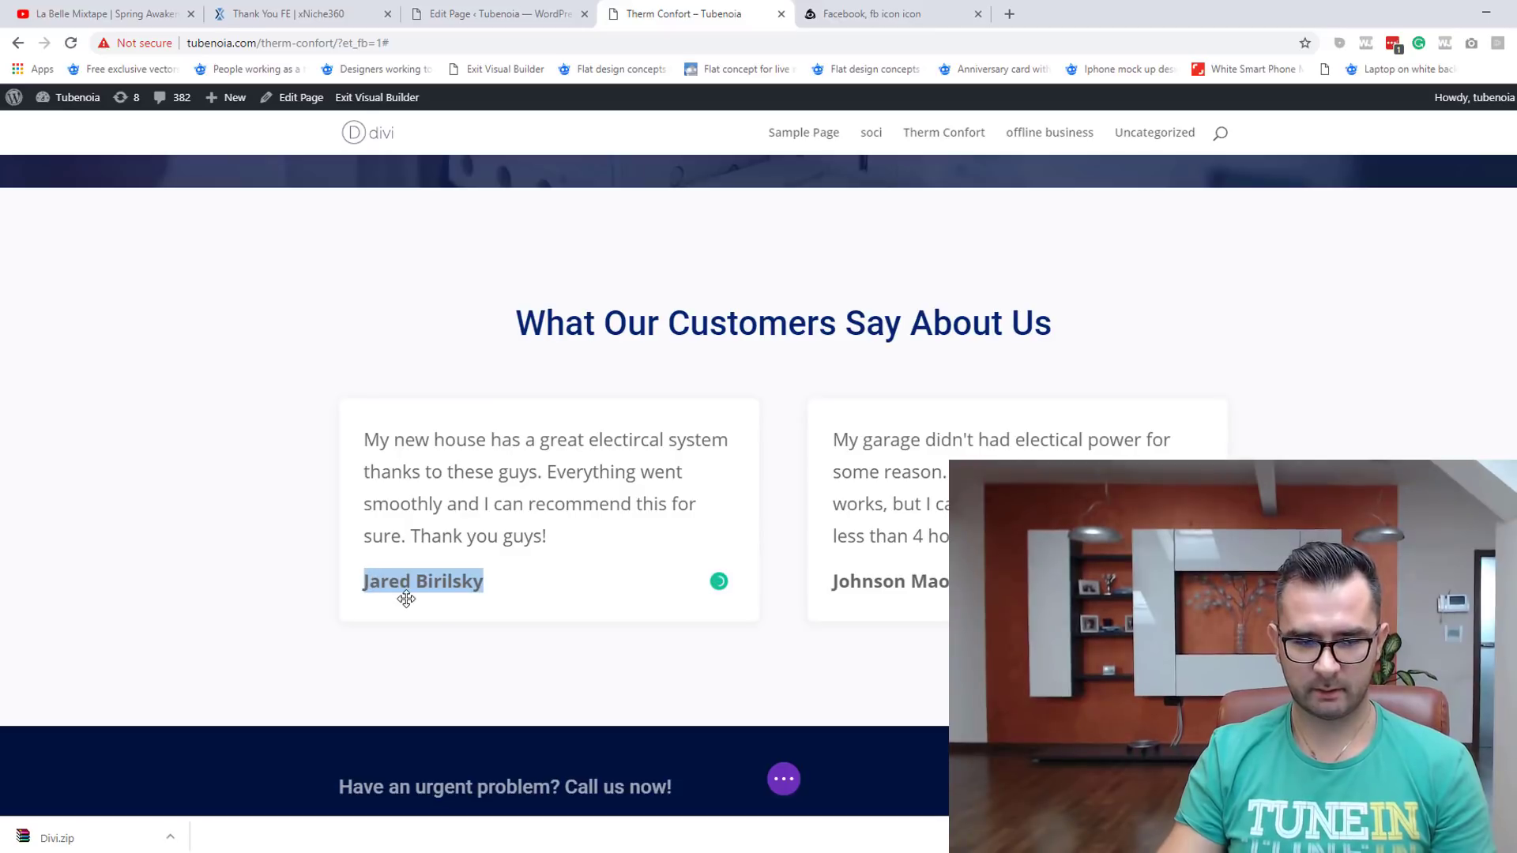
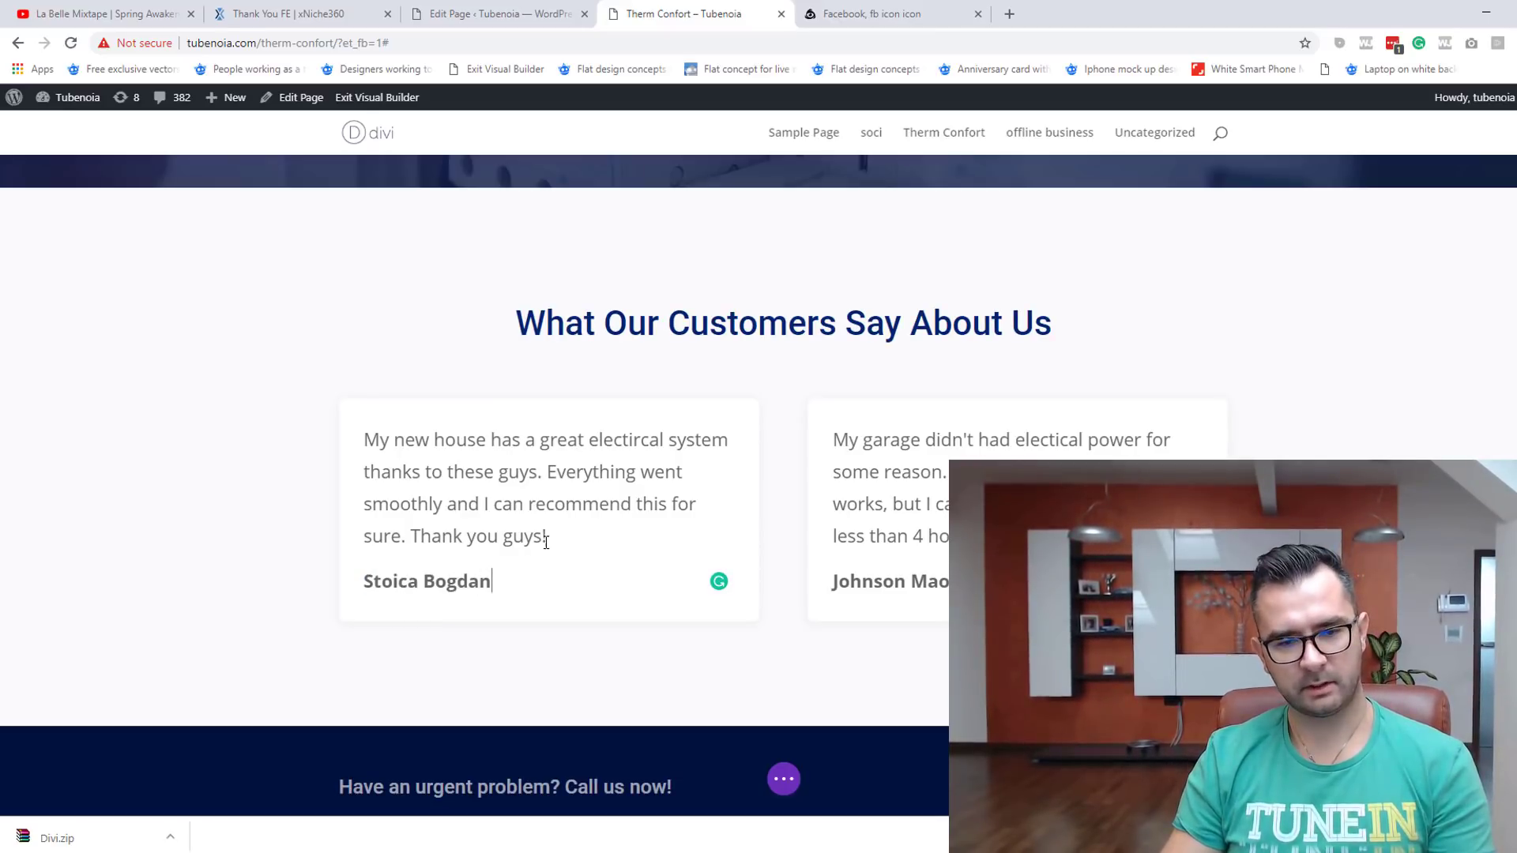
Step: Rewrite the quote in Romanian, calling Therm Confort the #1 heating and ventilation option in Timisoara
left_click_drag(560, 535, 360, 459)
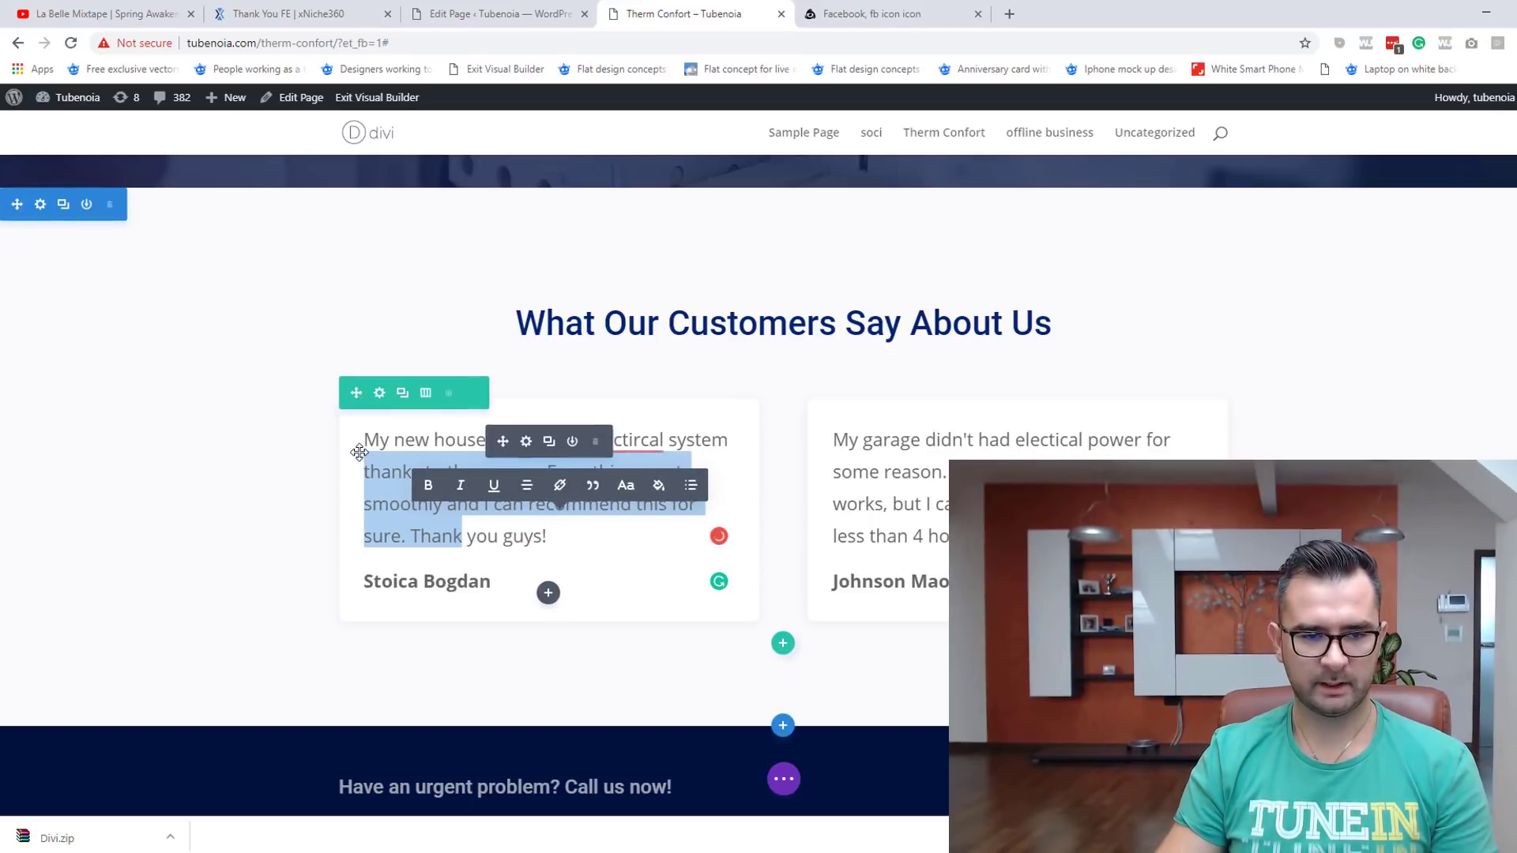
left_click(398, 451)
left_click(600, 538)
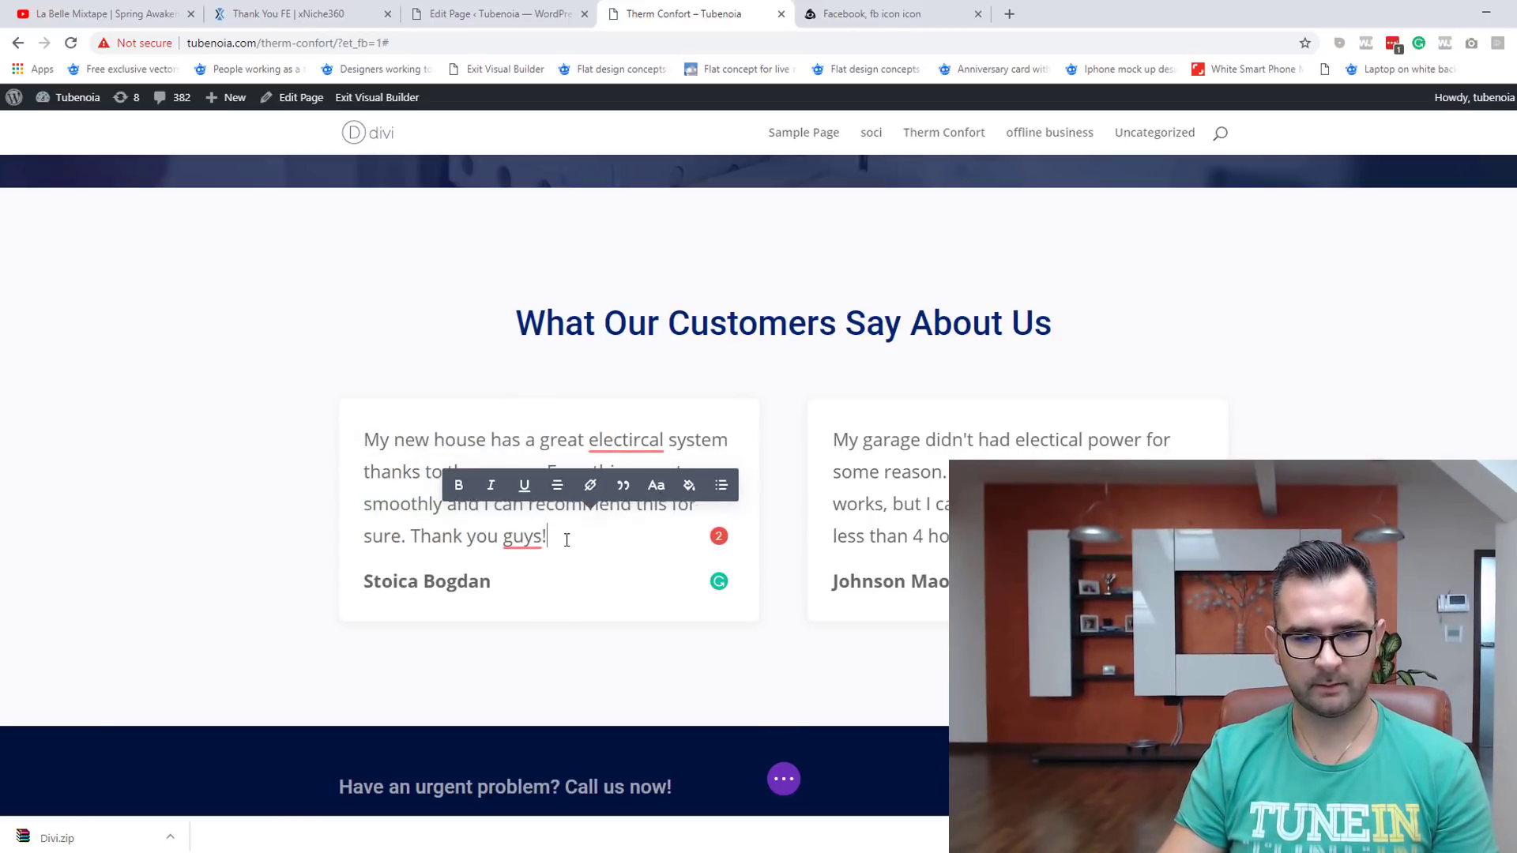
left_click(369, 440, "shift")
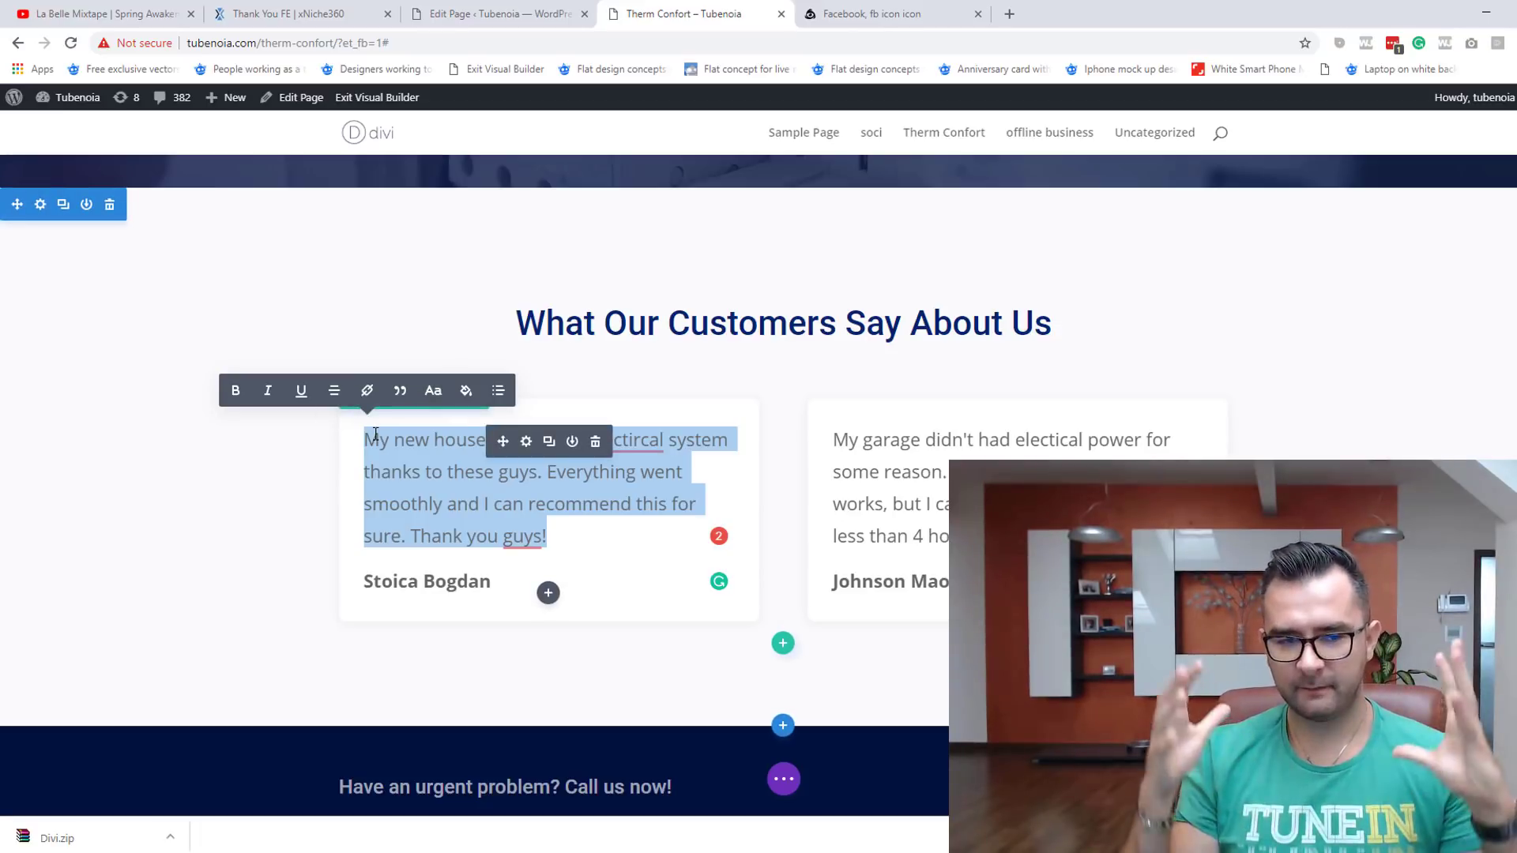
type("ERo")
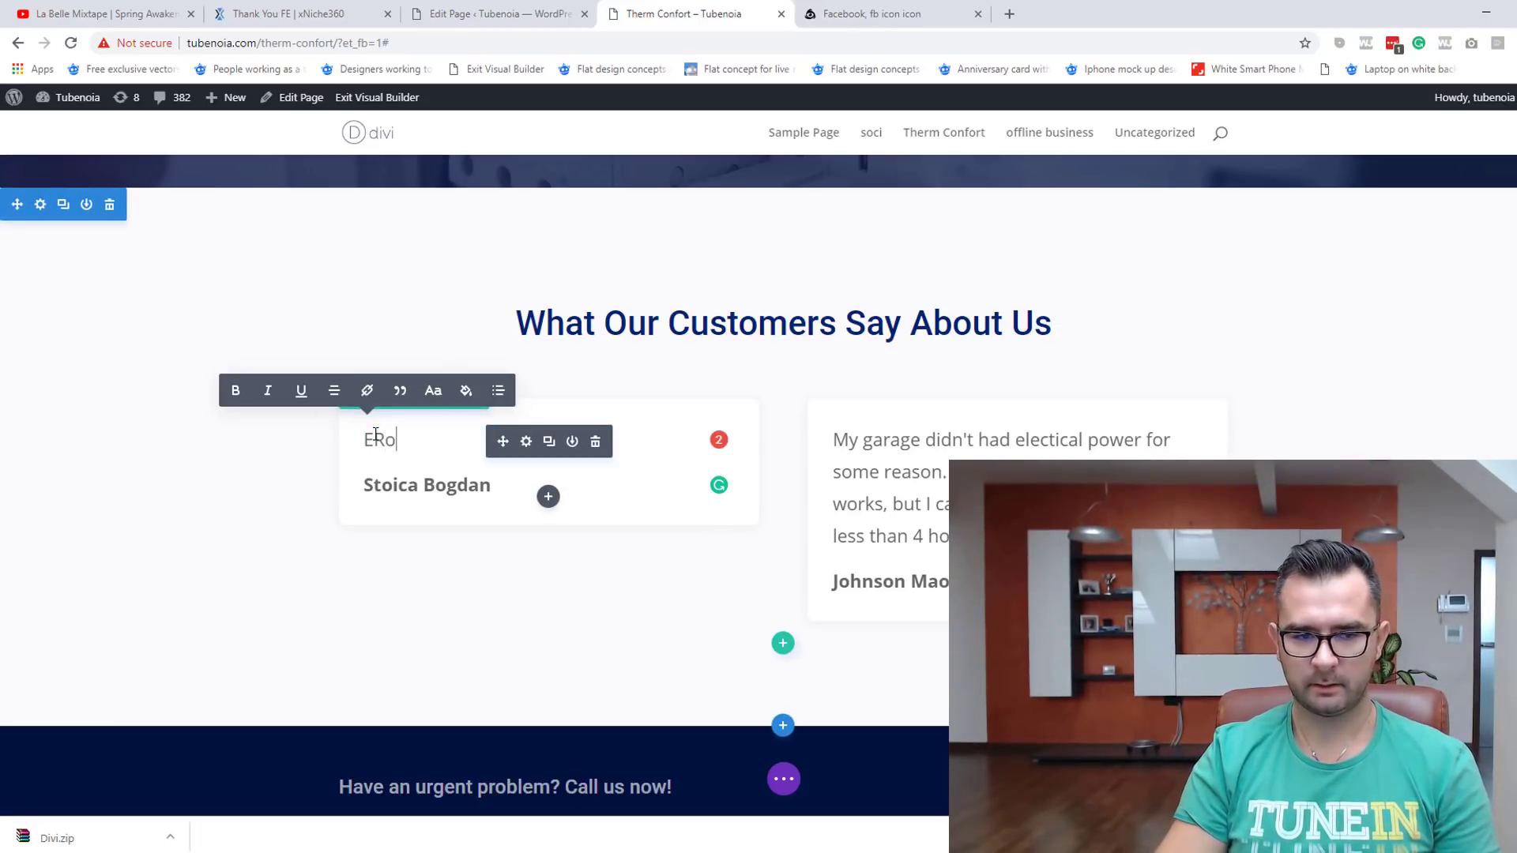
type("Ro")
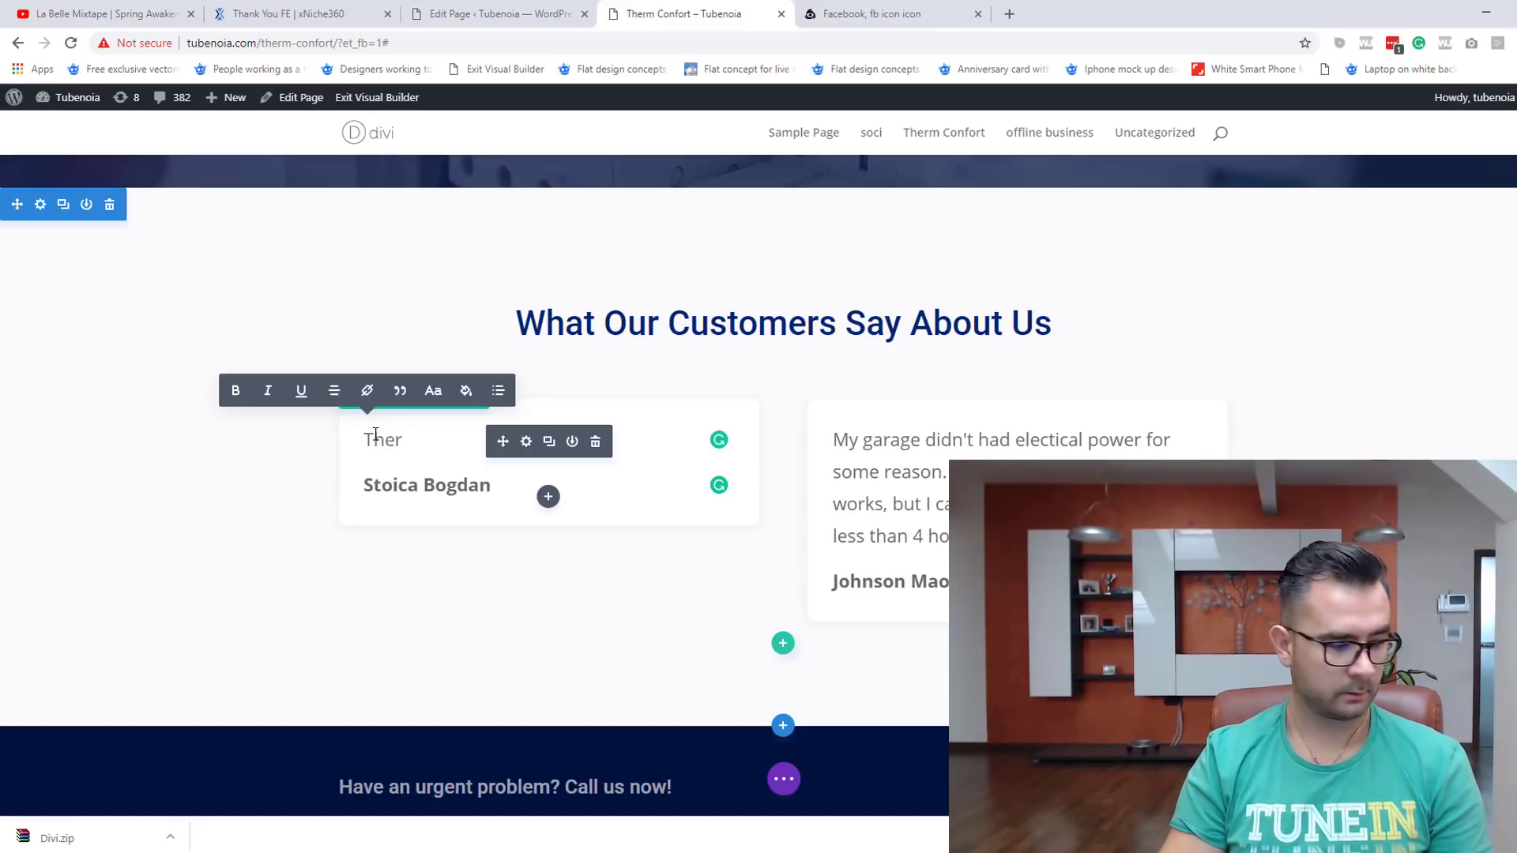
type("erm Confor")
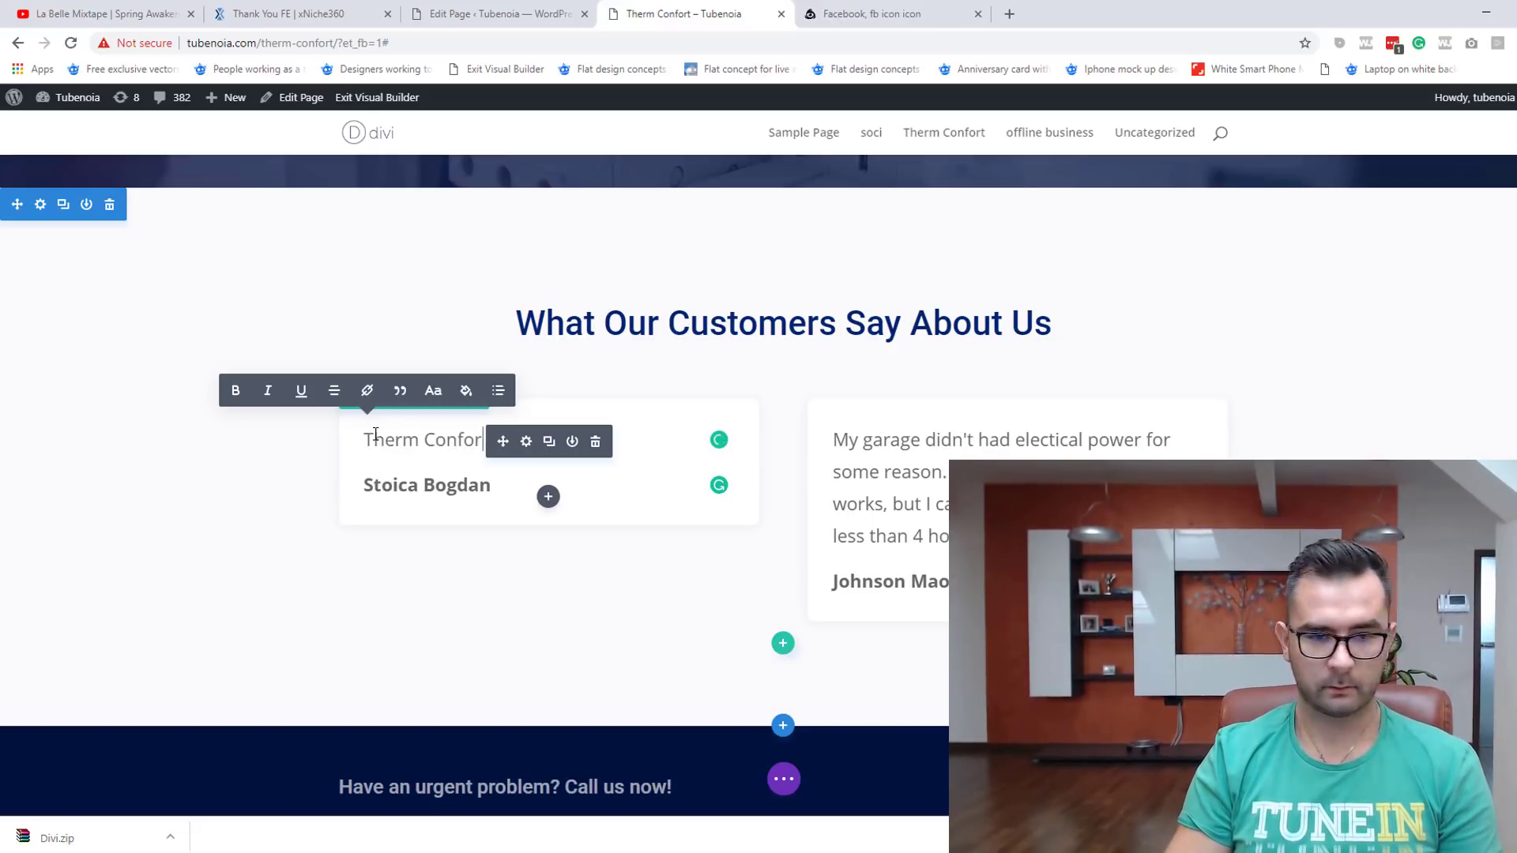
type("t sunt mai mult")
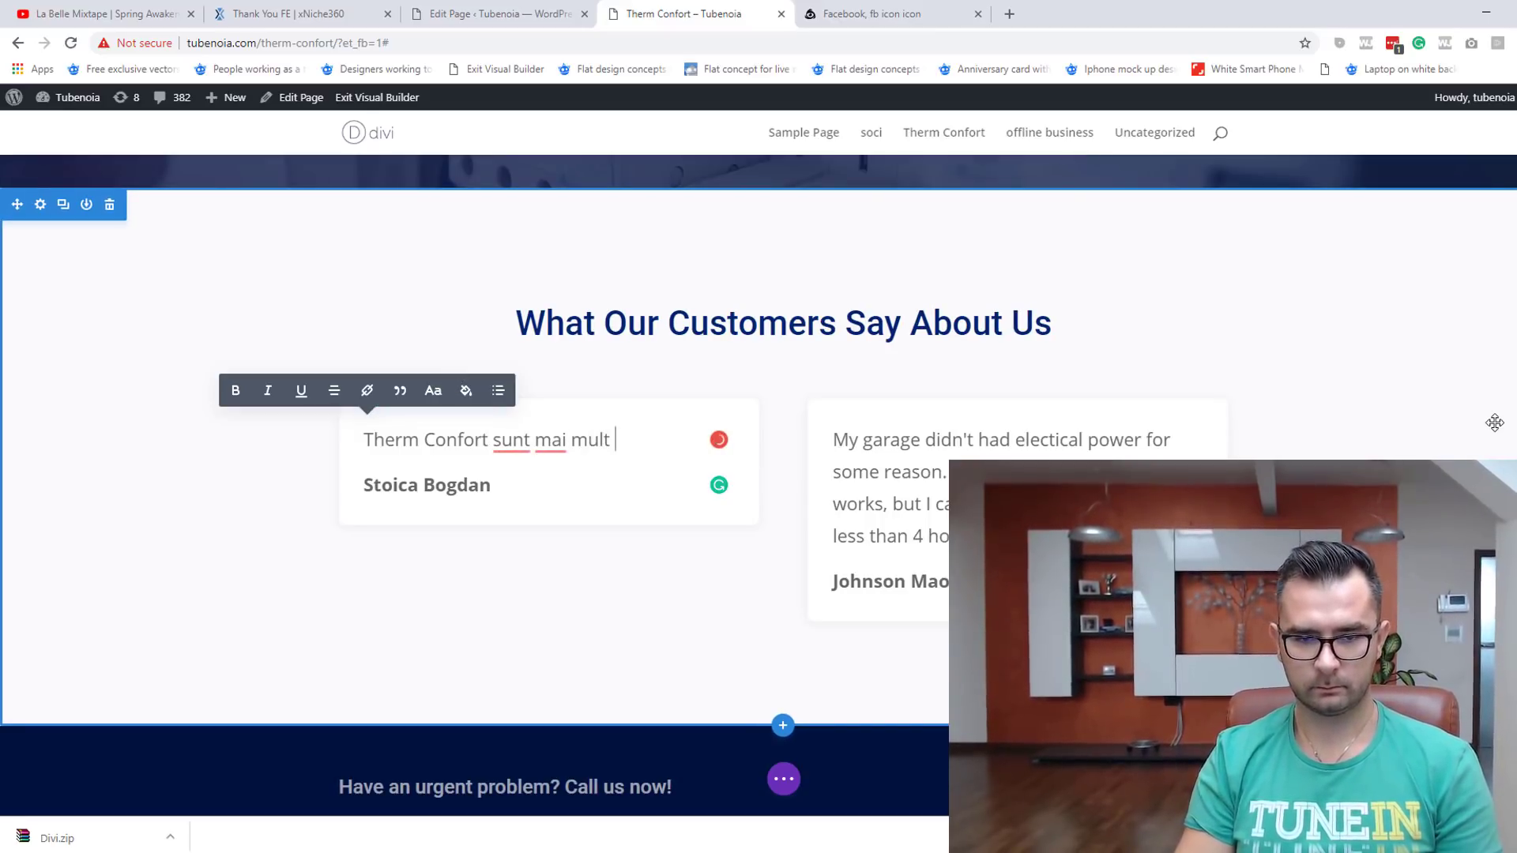
key("BackSpace")
key("BackSpace")
key("BackSpace")
key("BackSpace")
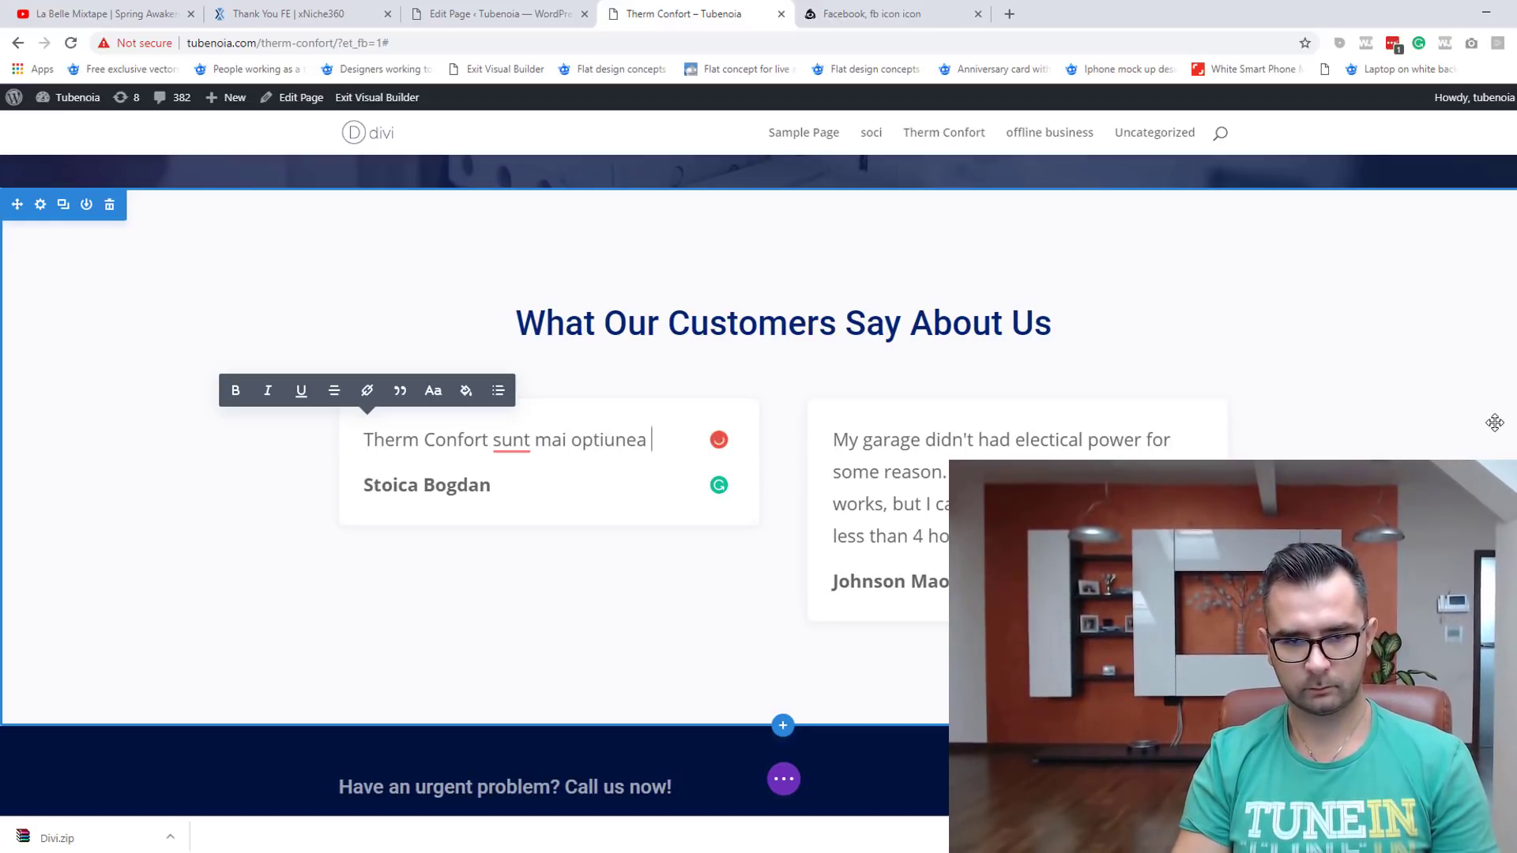
type("optiunea #1 in Timisoara. Acasa avem un sistem f")
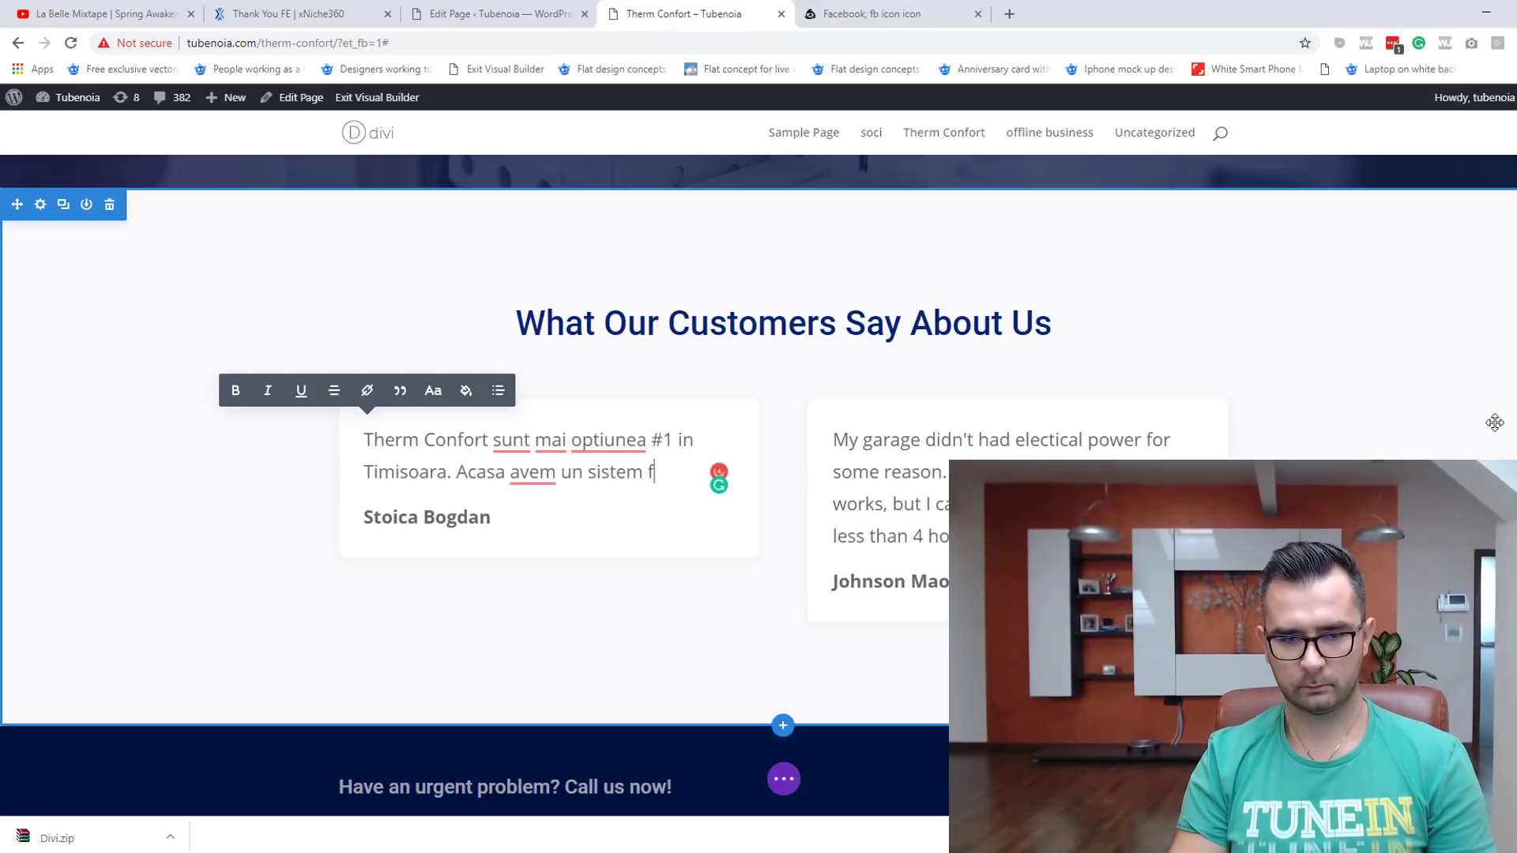
type("oarte complica")
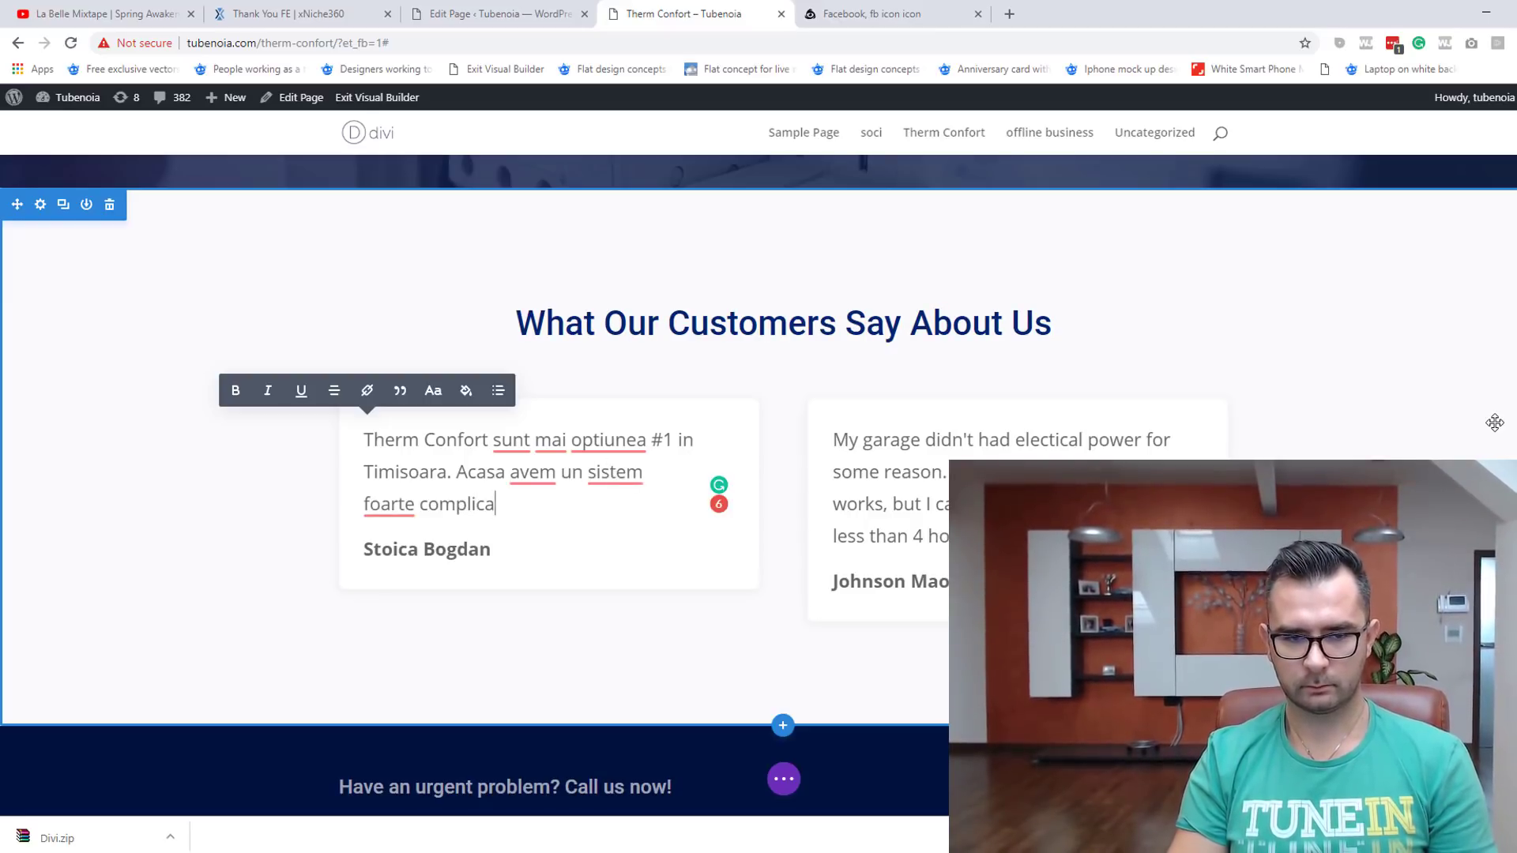
type("incalzir")
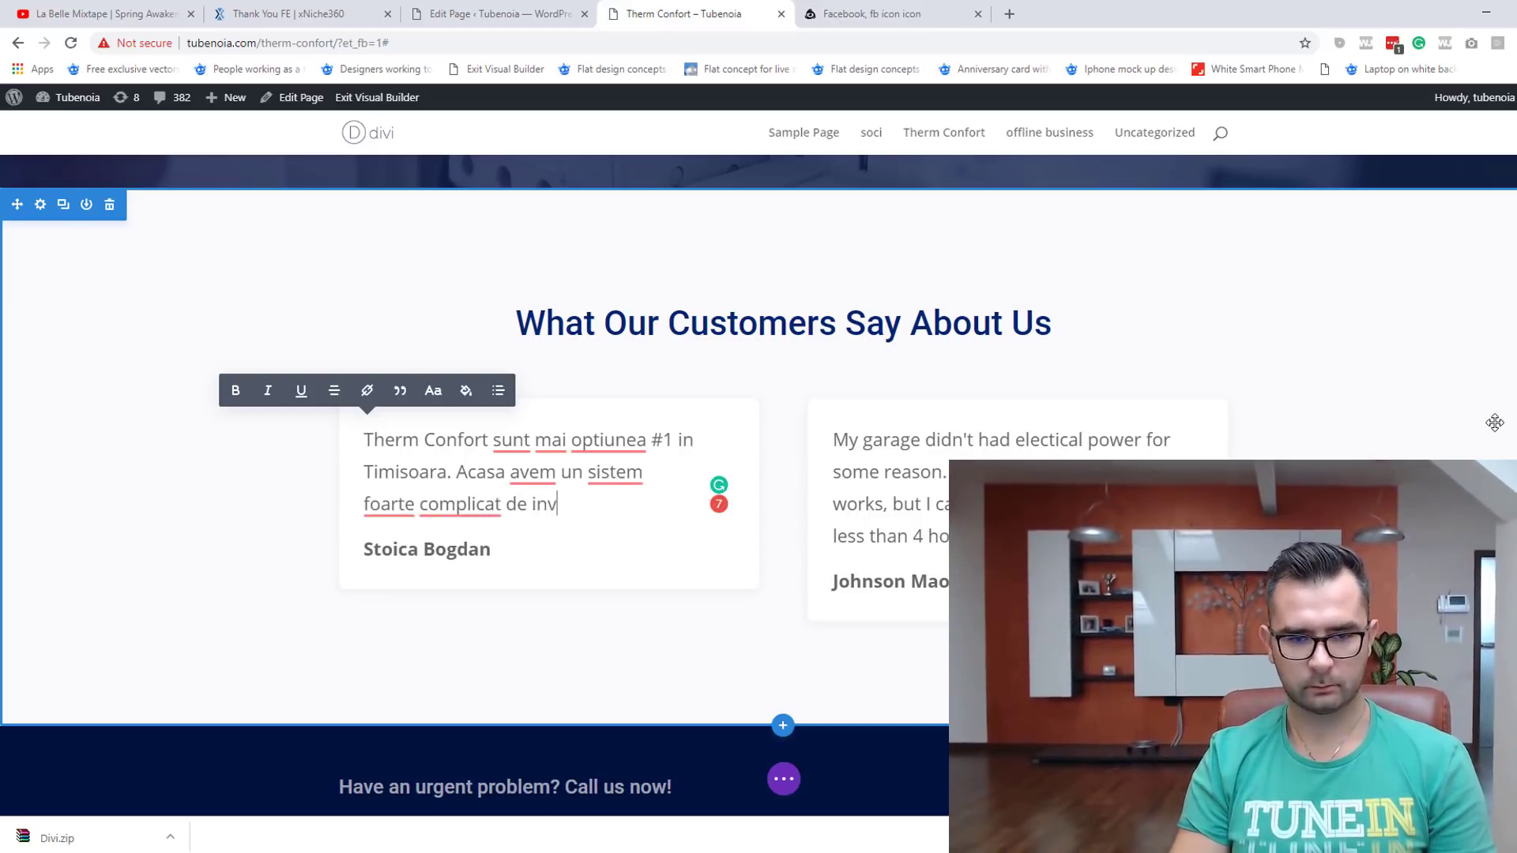
type("e si ventila")
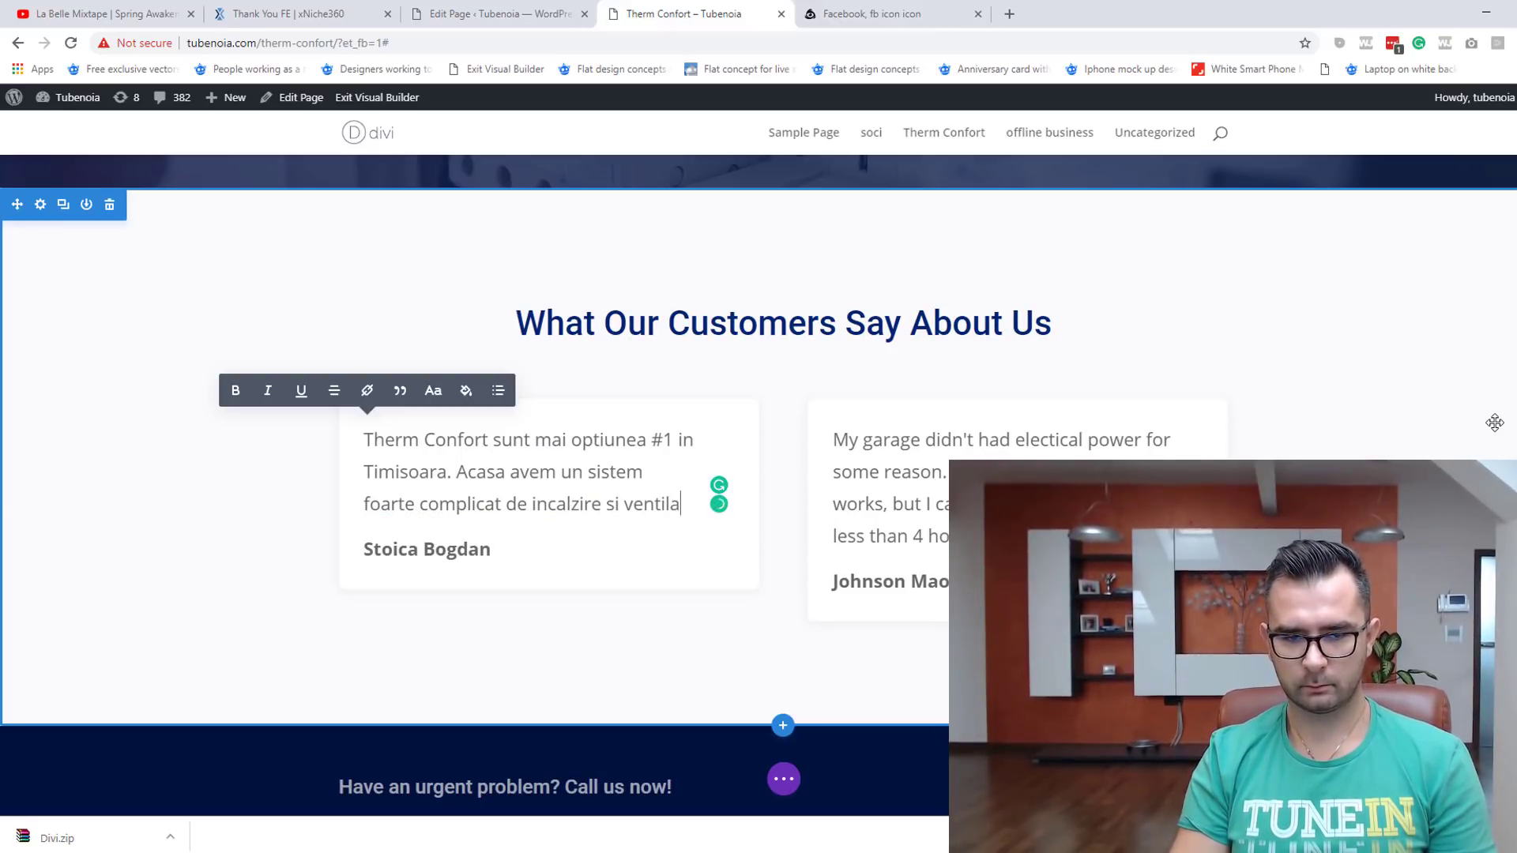
type("tie.")
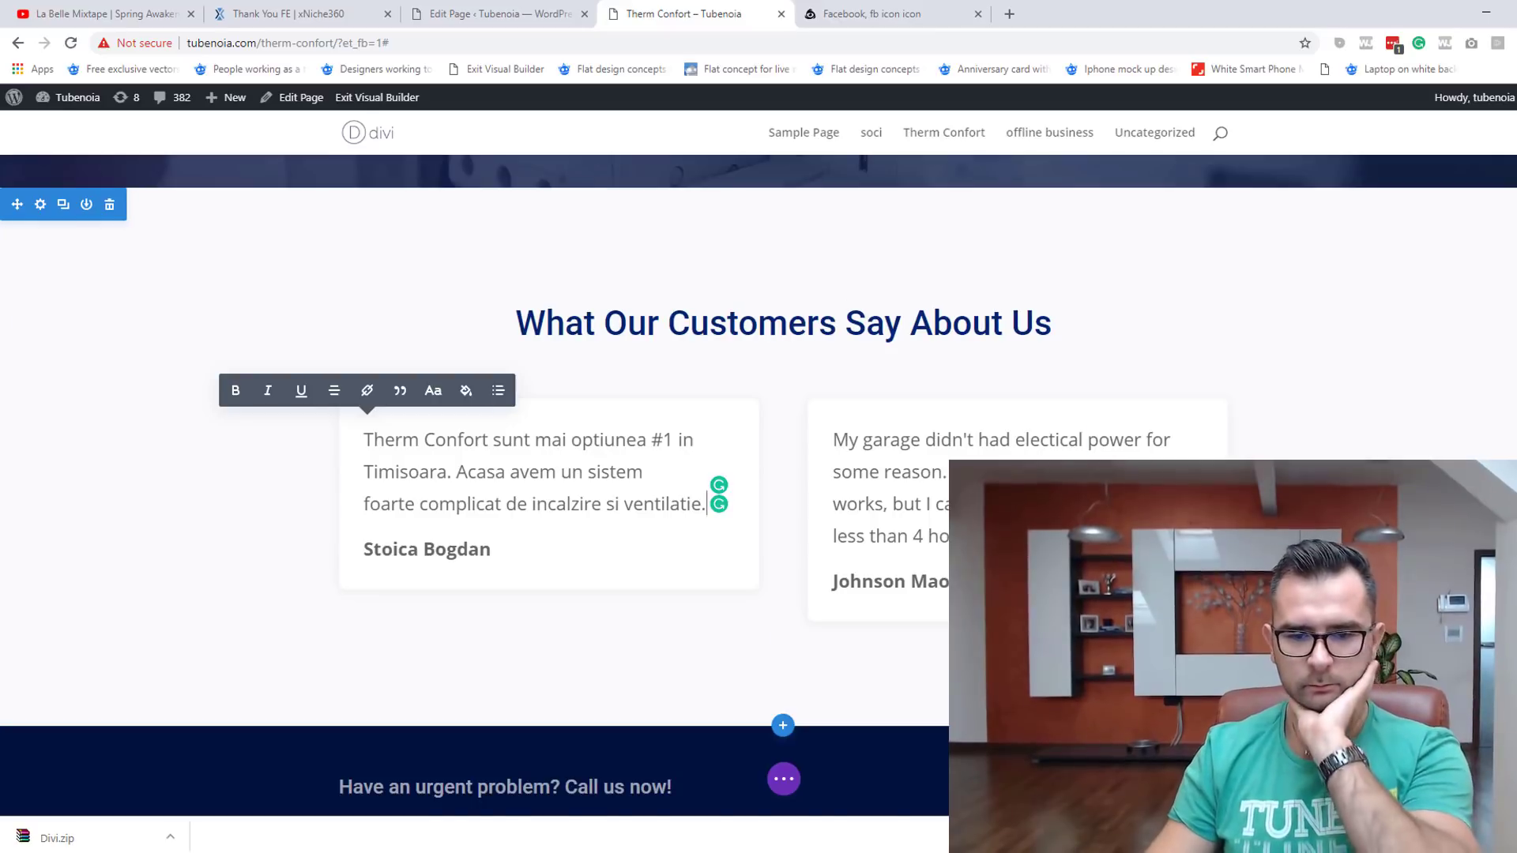
scroll(749, 640, "down", 3)
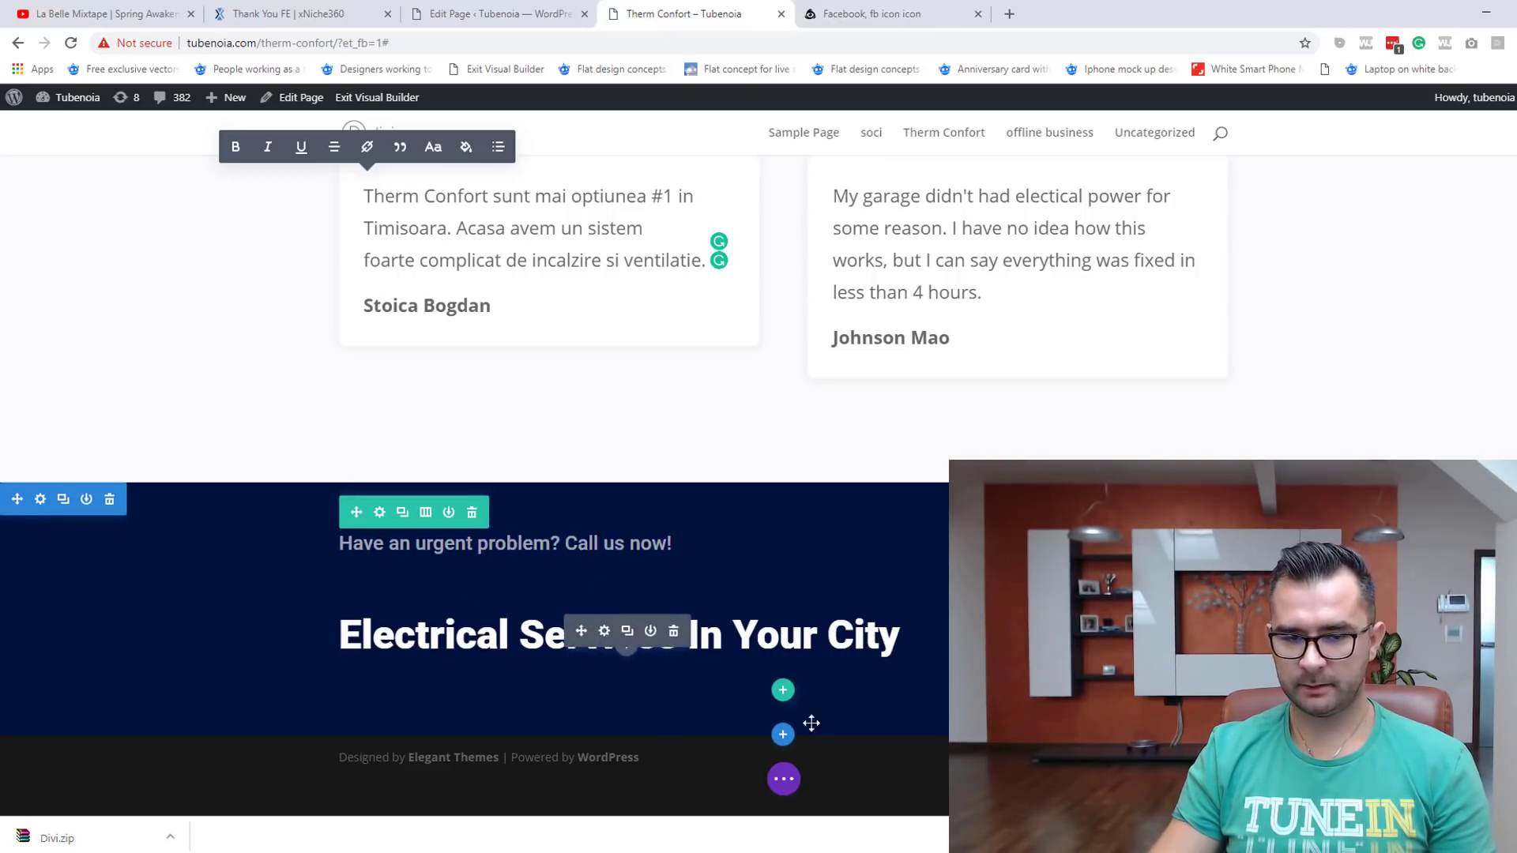
Step: Change the Electrical Services heading text to 'Service Centrale Termice Timisoara'
left_click(607, 632)
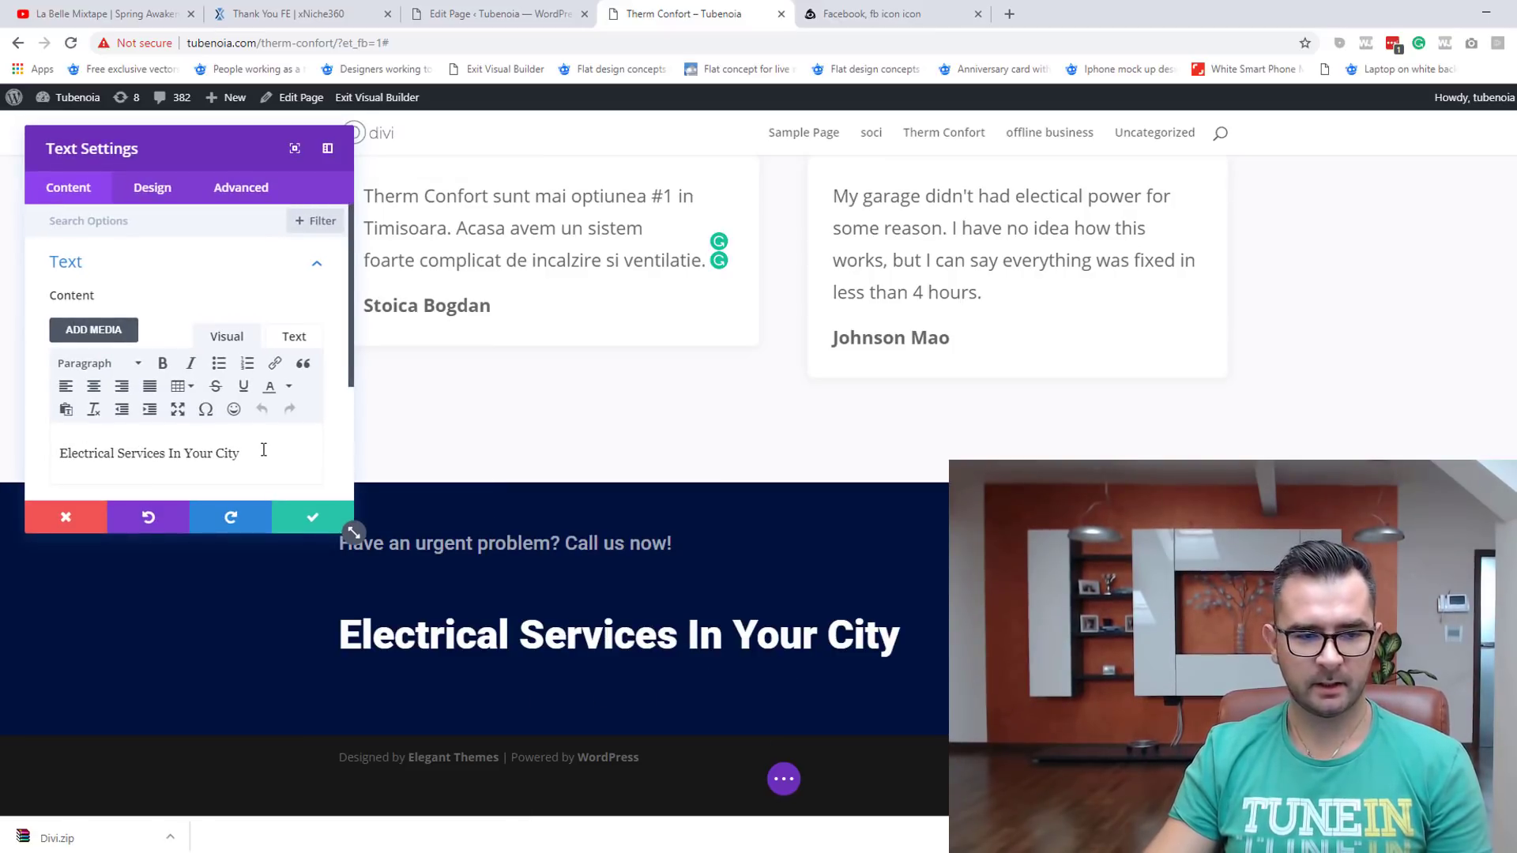
key("ctrl+a")
type("Ser")
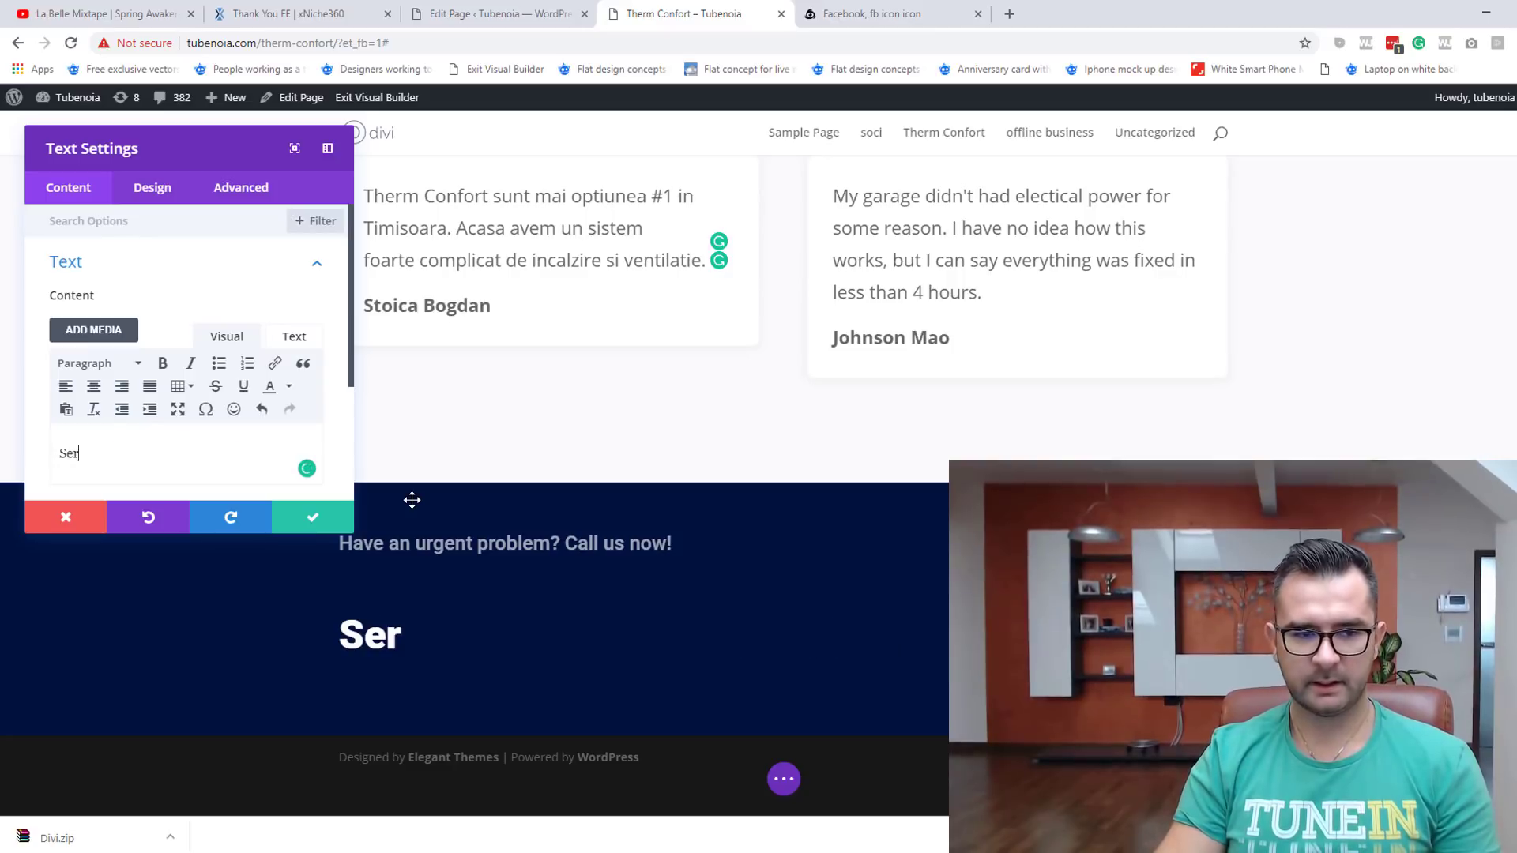
type("vice Centrale T")
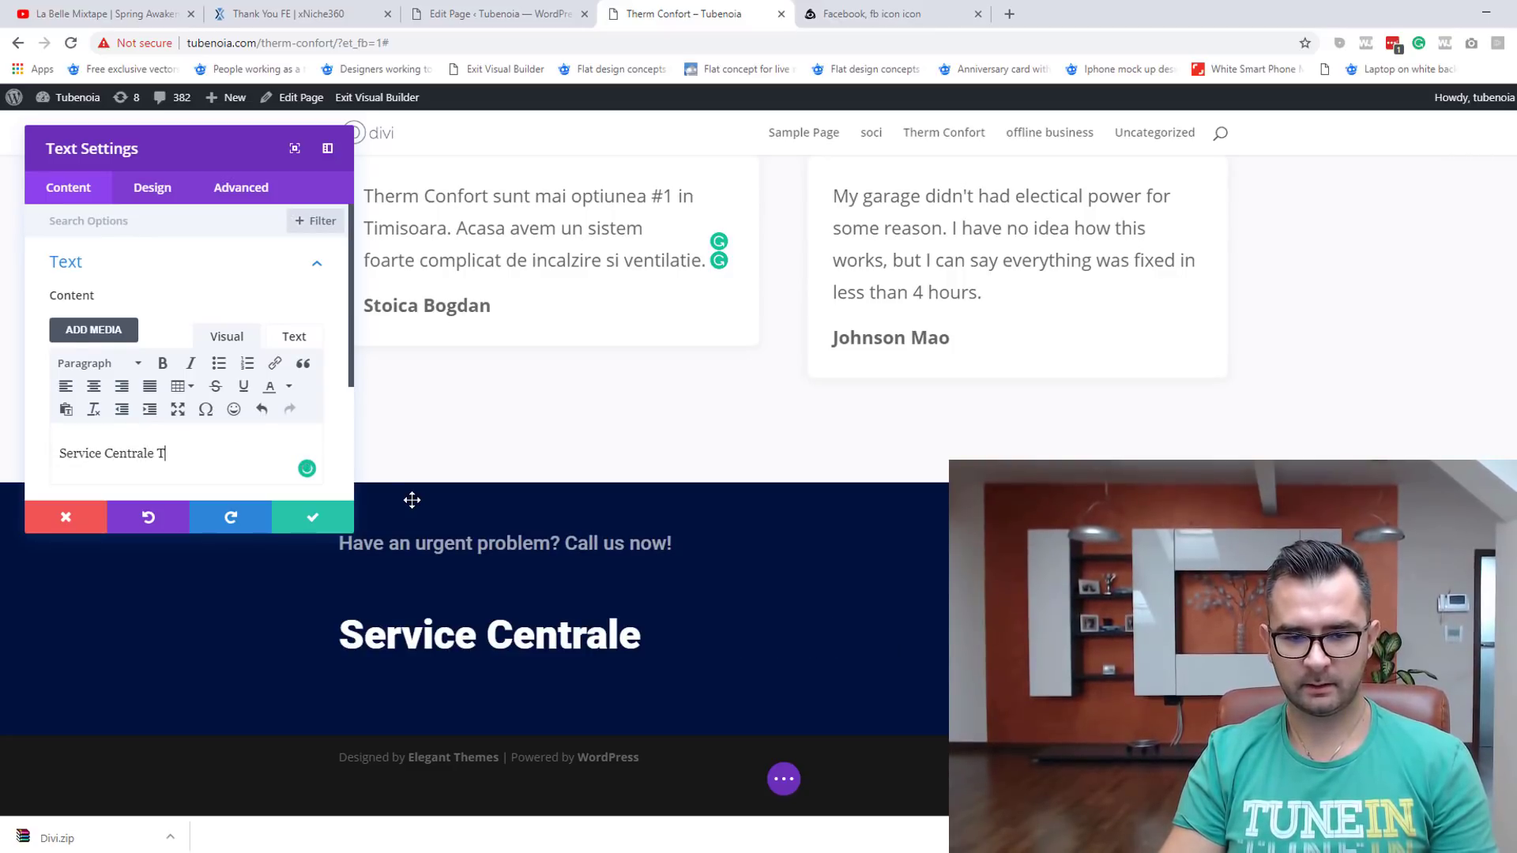
type("ermina")
key("BackSpace")
key("BackSpace")
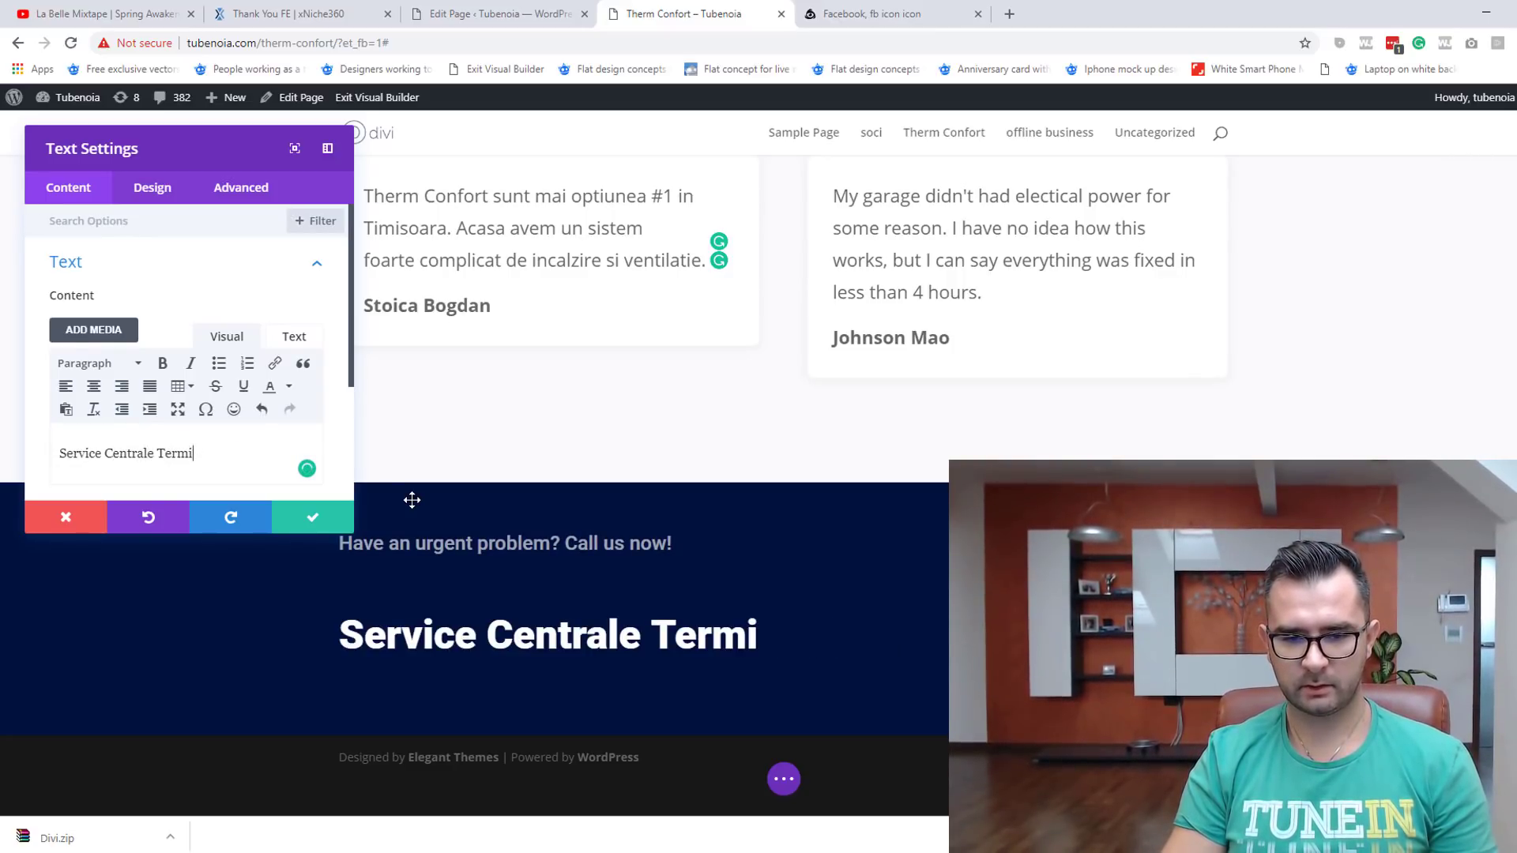
type("ce Timisoara")
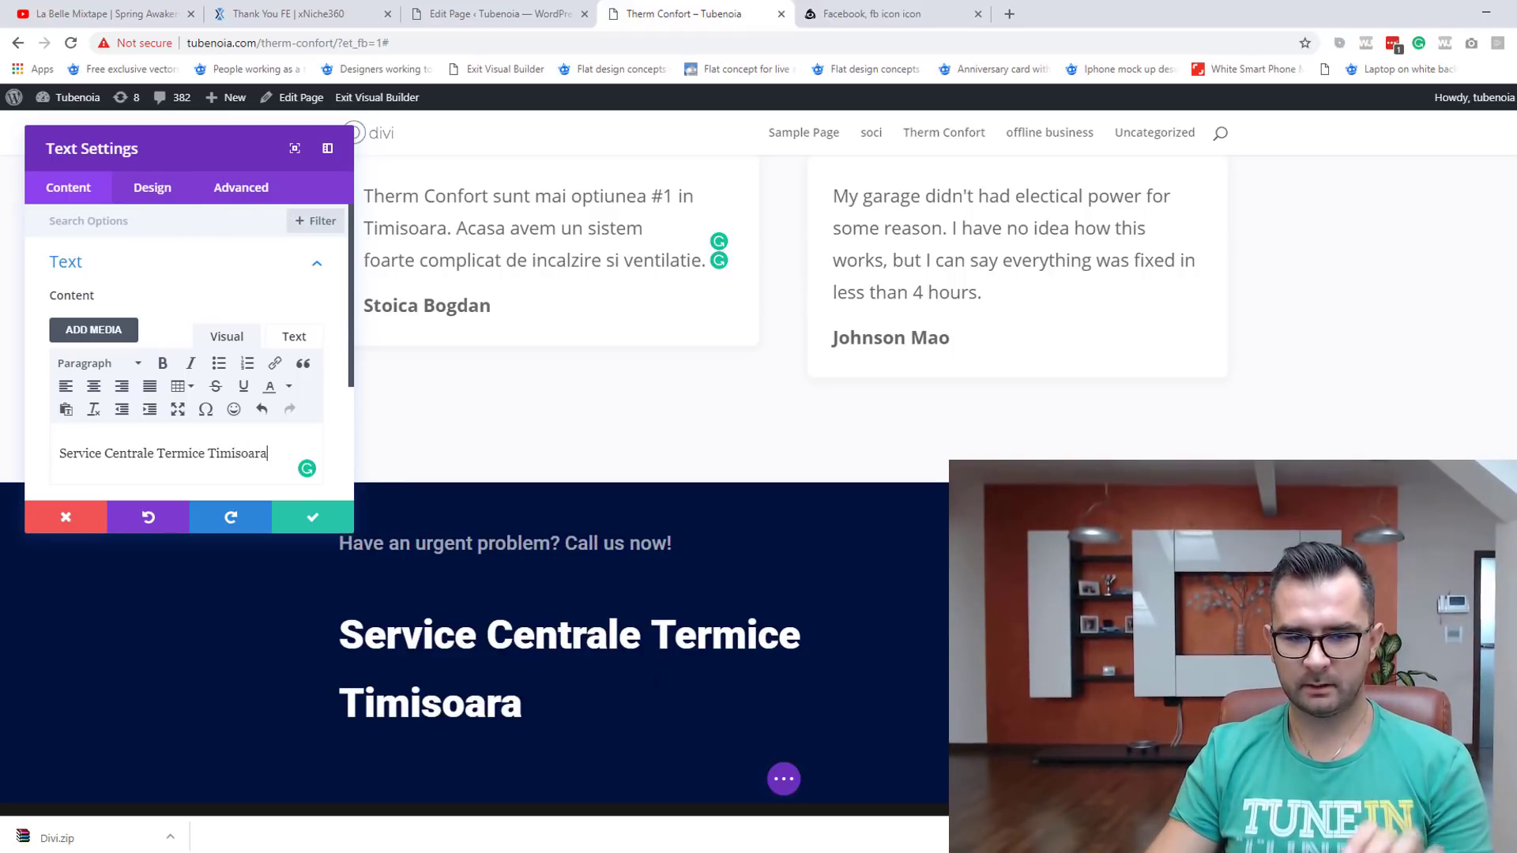
Step: Set the heading's text size to 42px and save the module
left_click(159, 189)
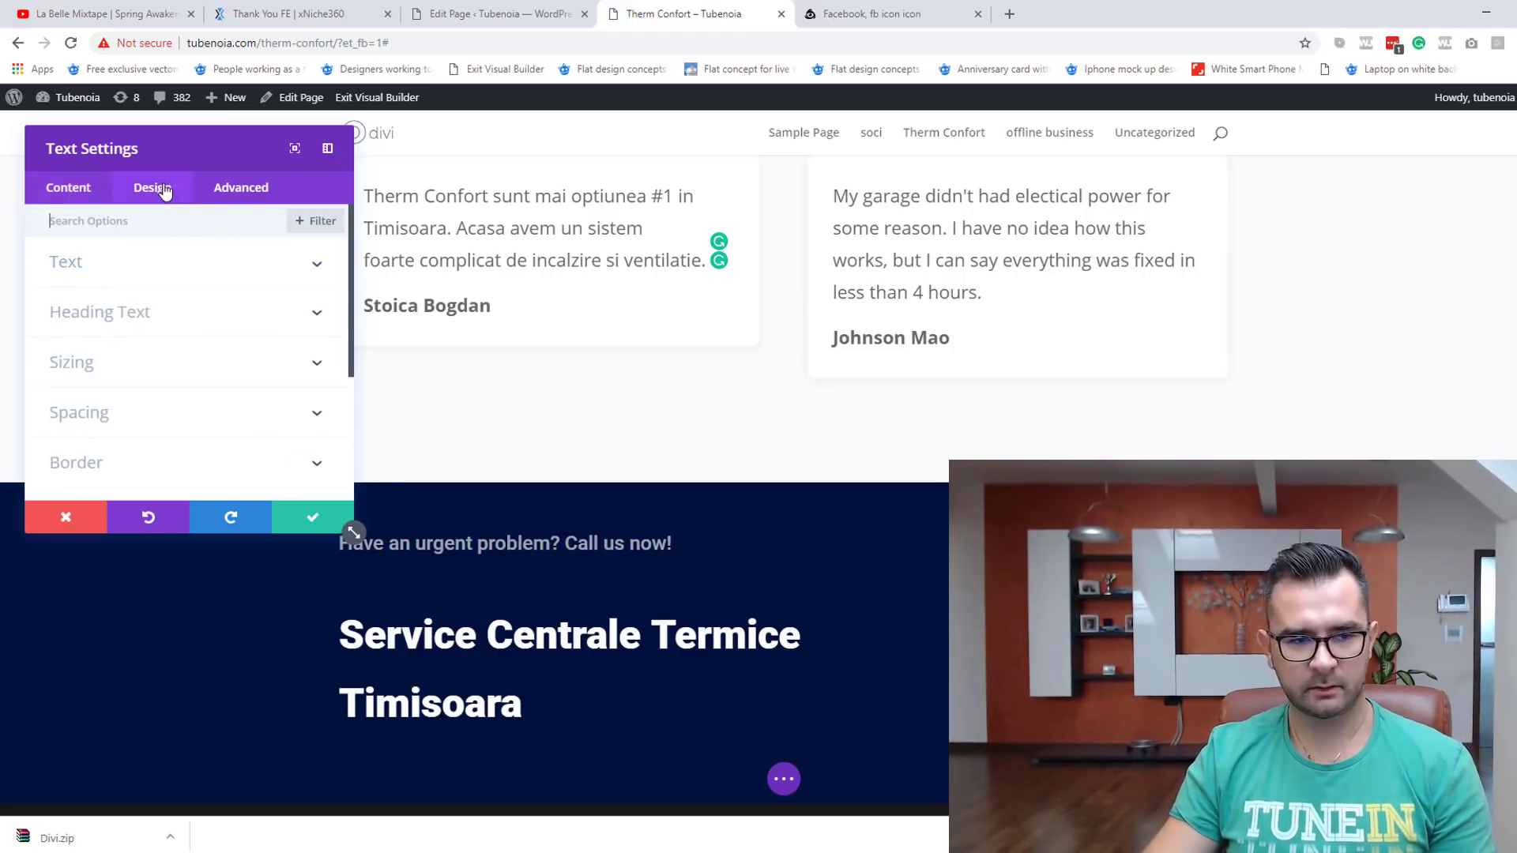
left_click(165, 270)
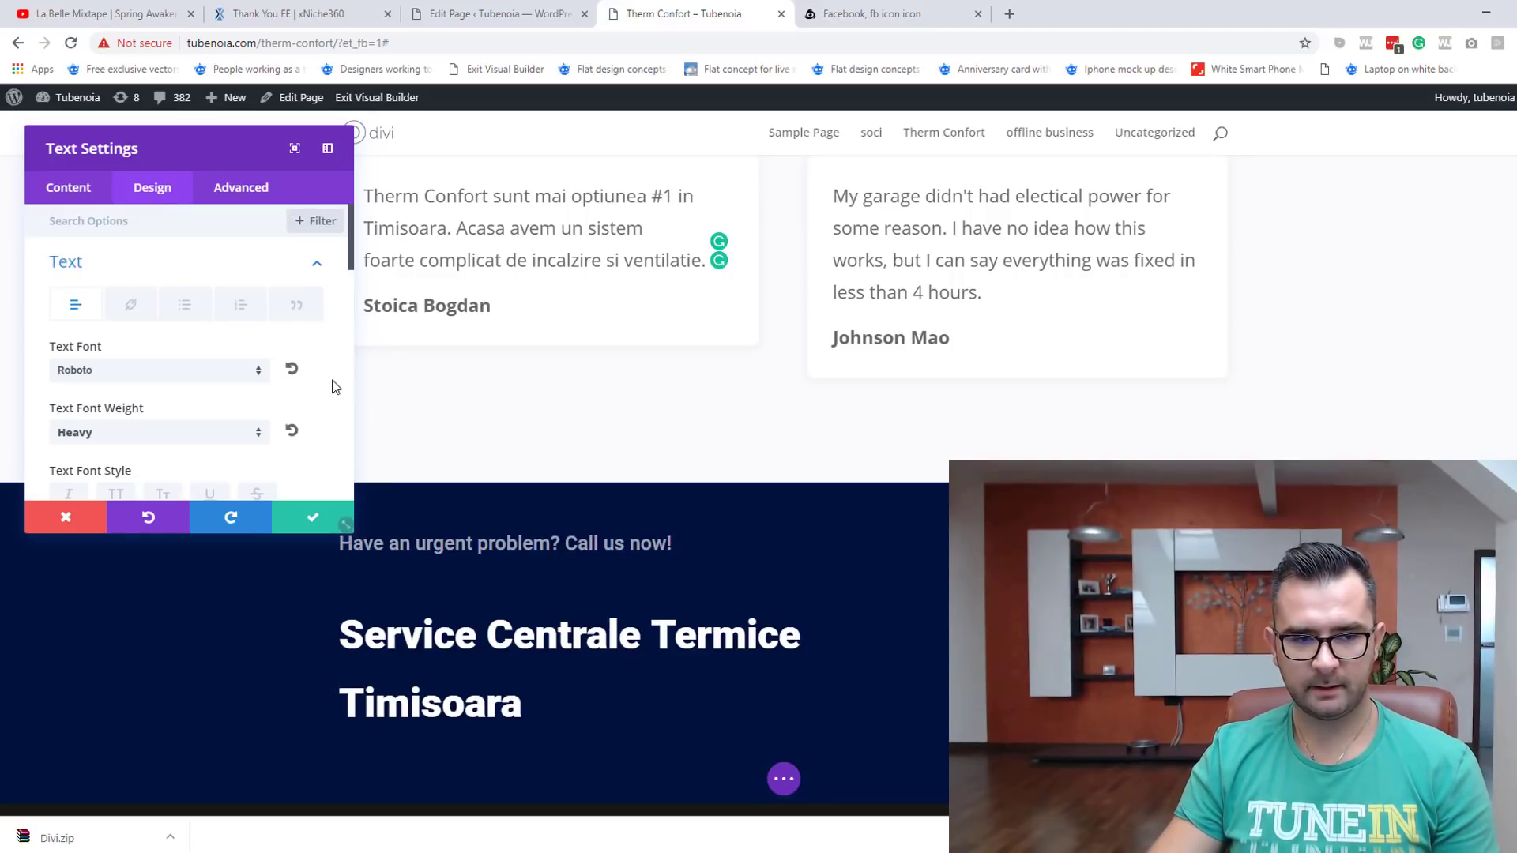
scroll(190, 394, "down", 3)
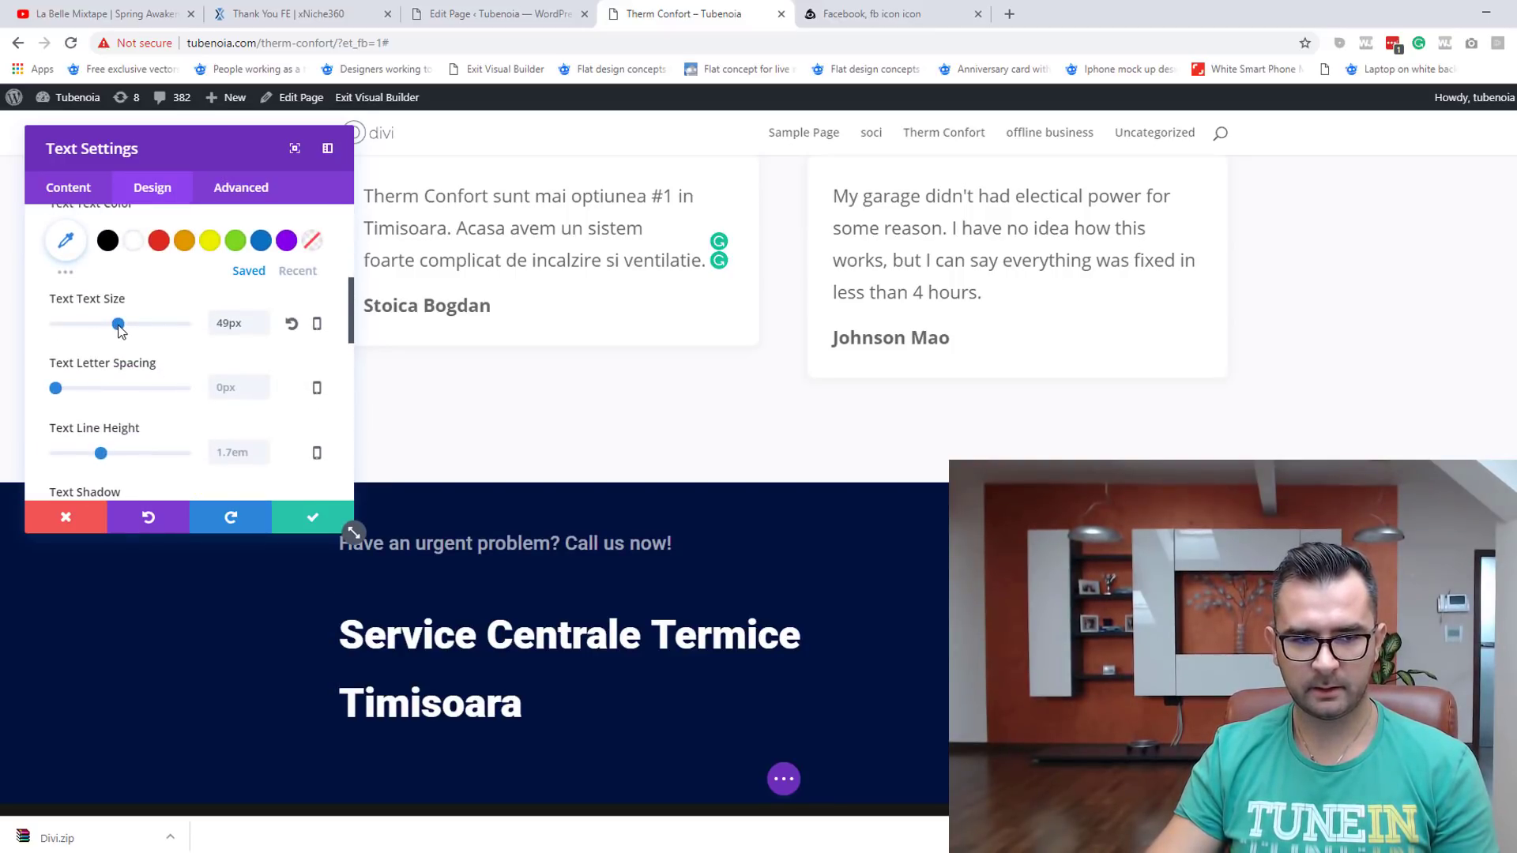
left_click_drag(119, 331, 113, 326)
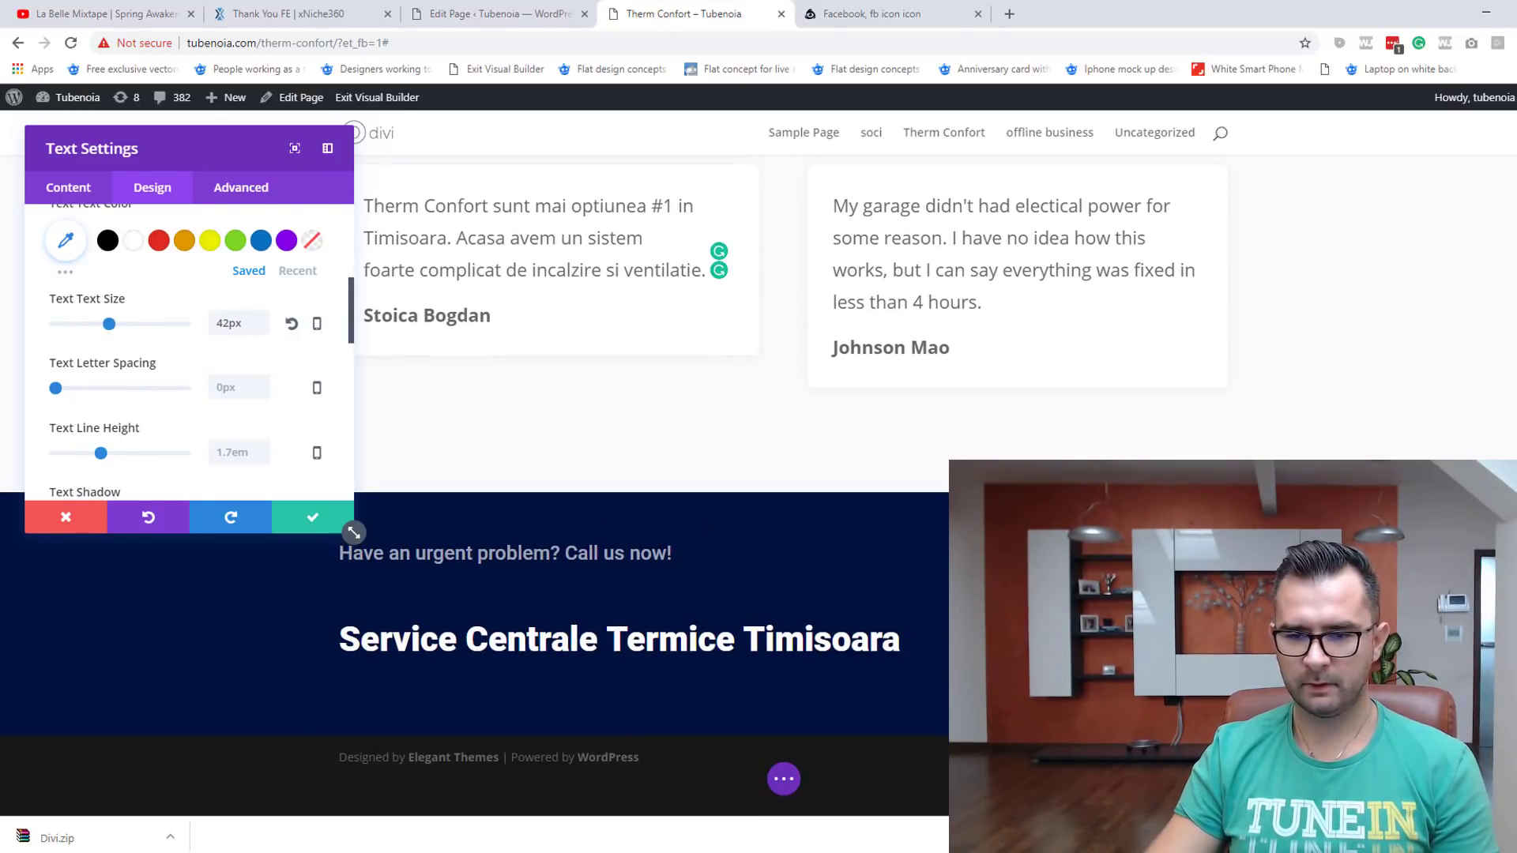
left_click(313, 520)
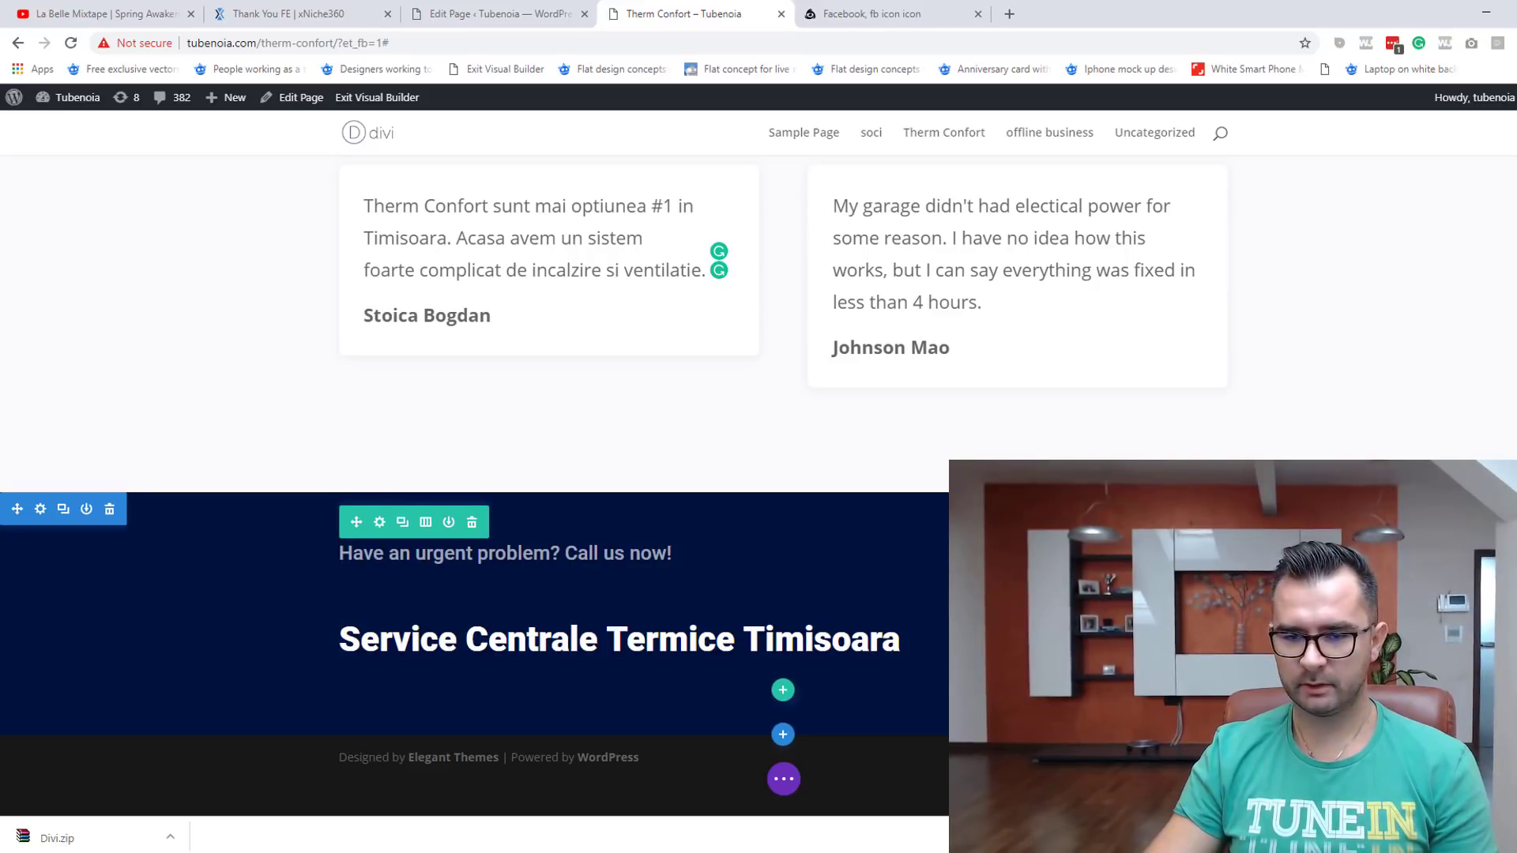
Step: Change the button text to 'Telefon:' plus the business number, removing the old US number, and save
left_click(1068, 594)
left_click_drag(234, 319, 58, 319)
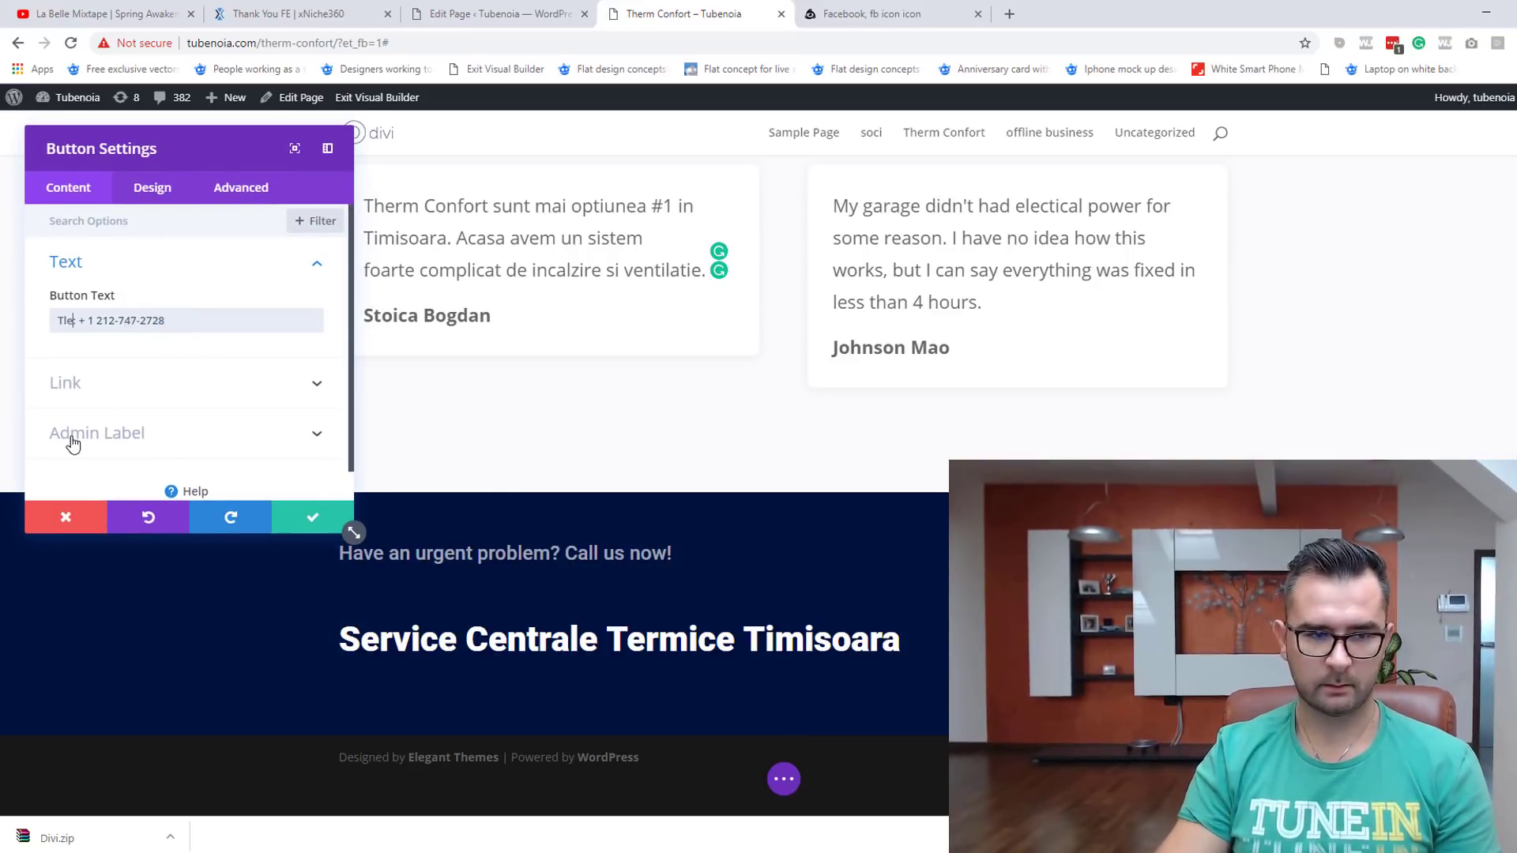
type("elfon")
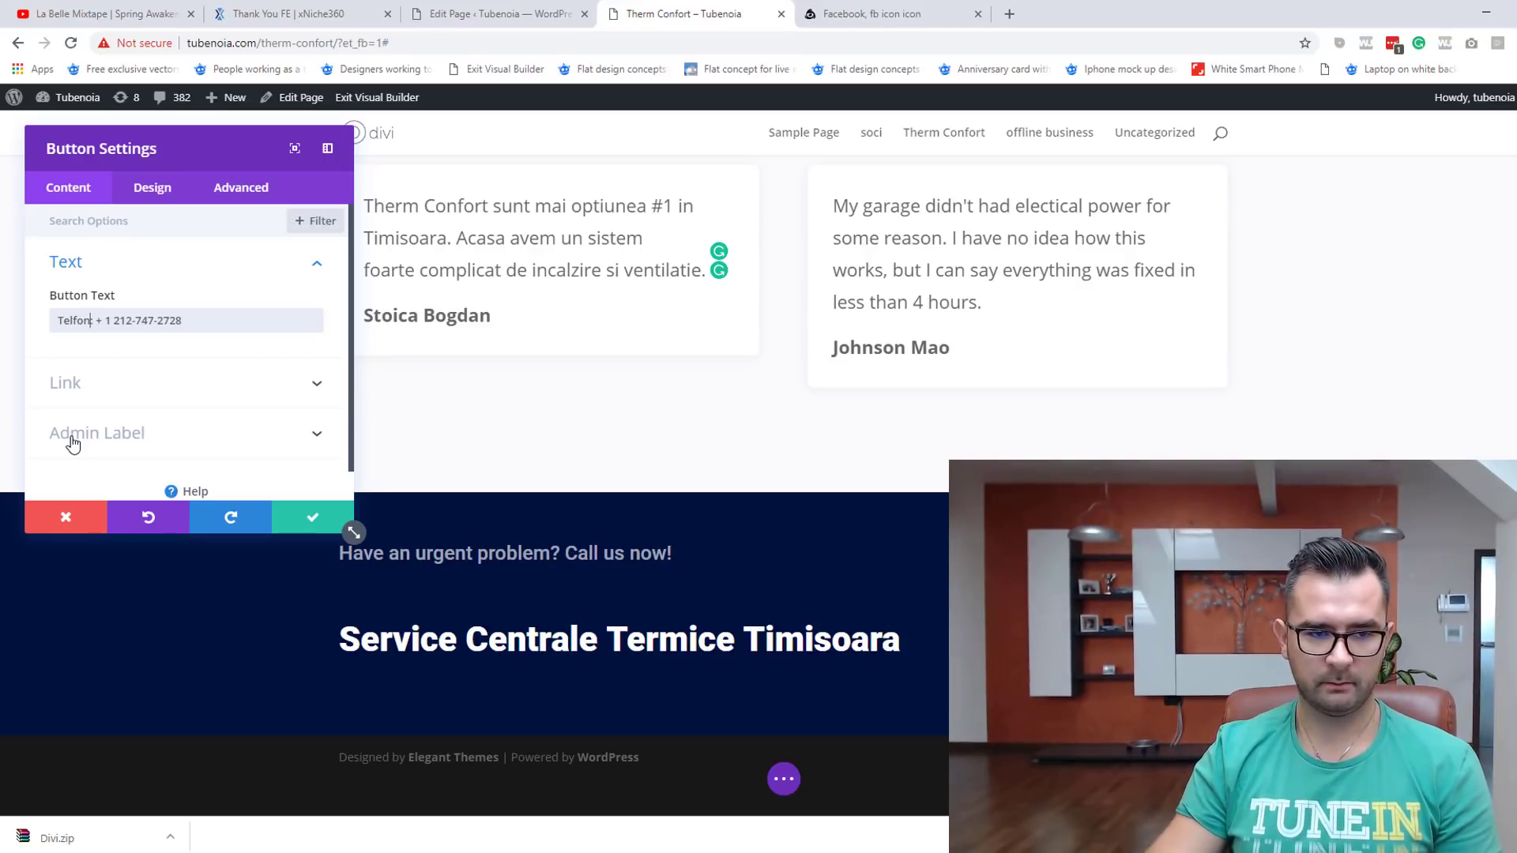
key("BackSpace")
key("BackSpace")
key("BackSpace")
type("ef")
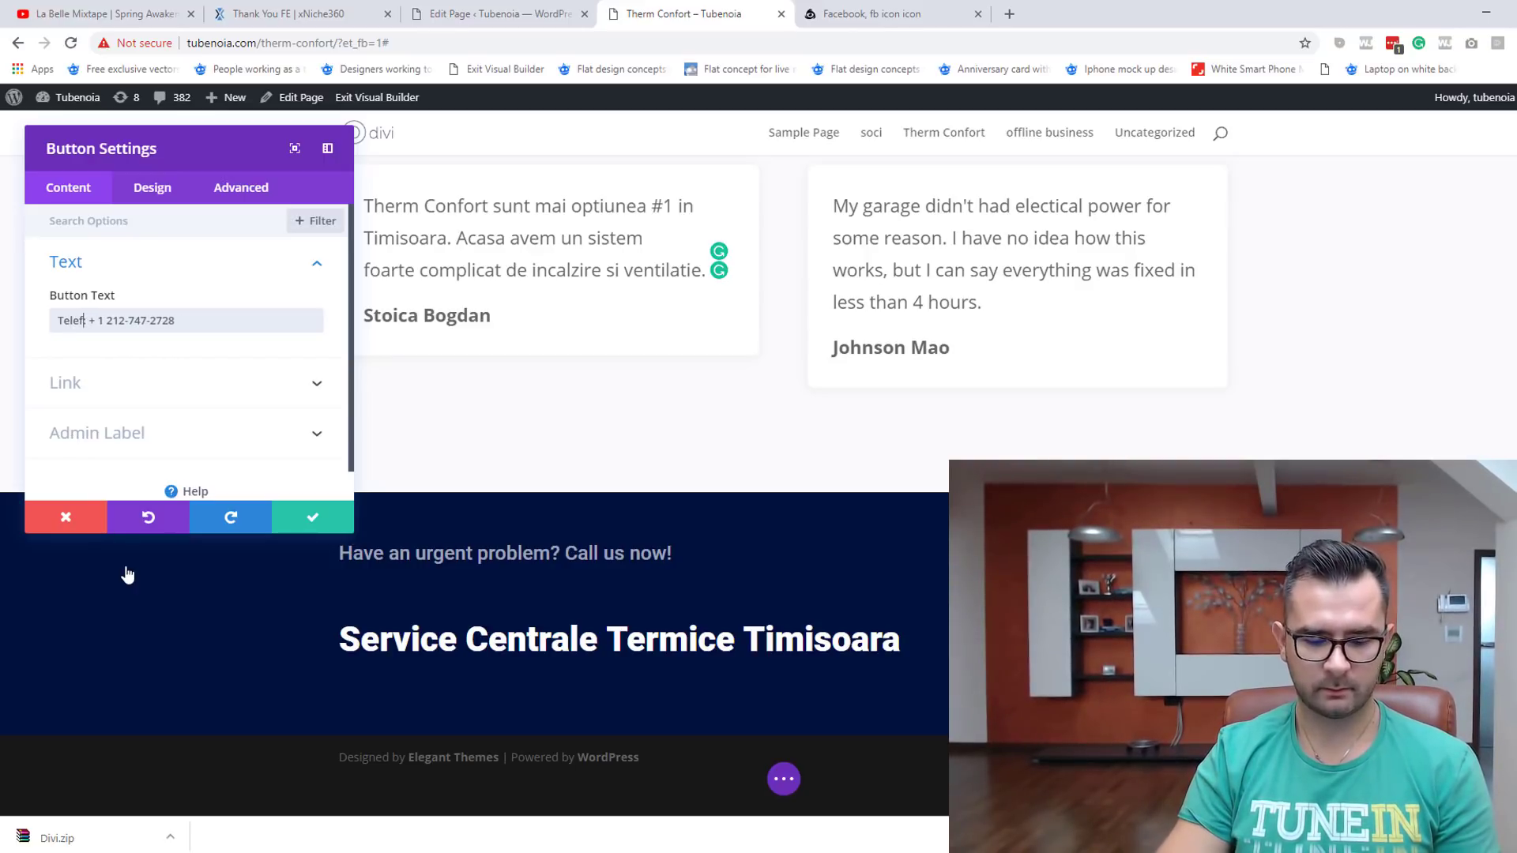
type("on:")
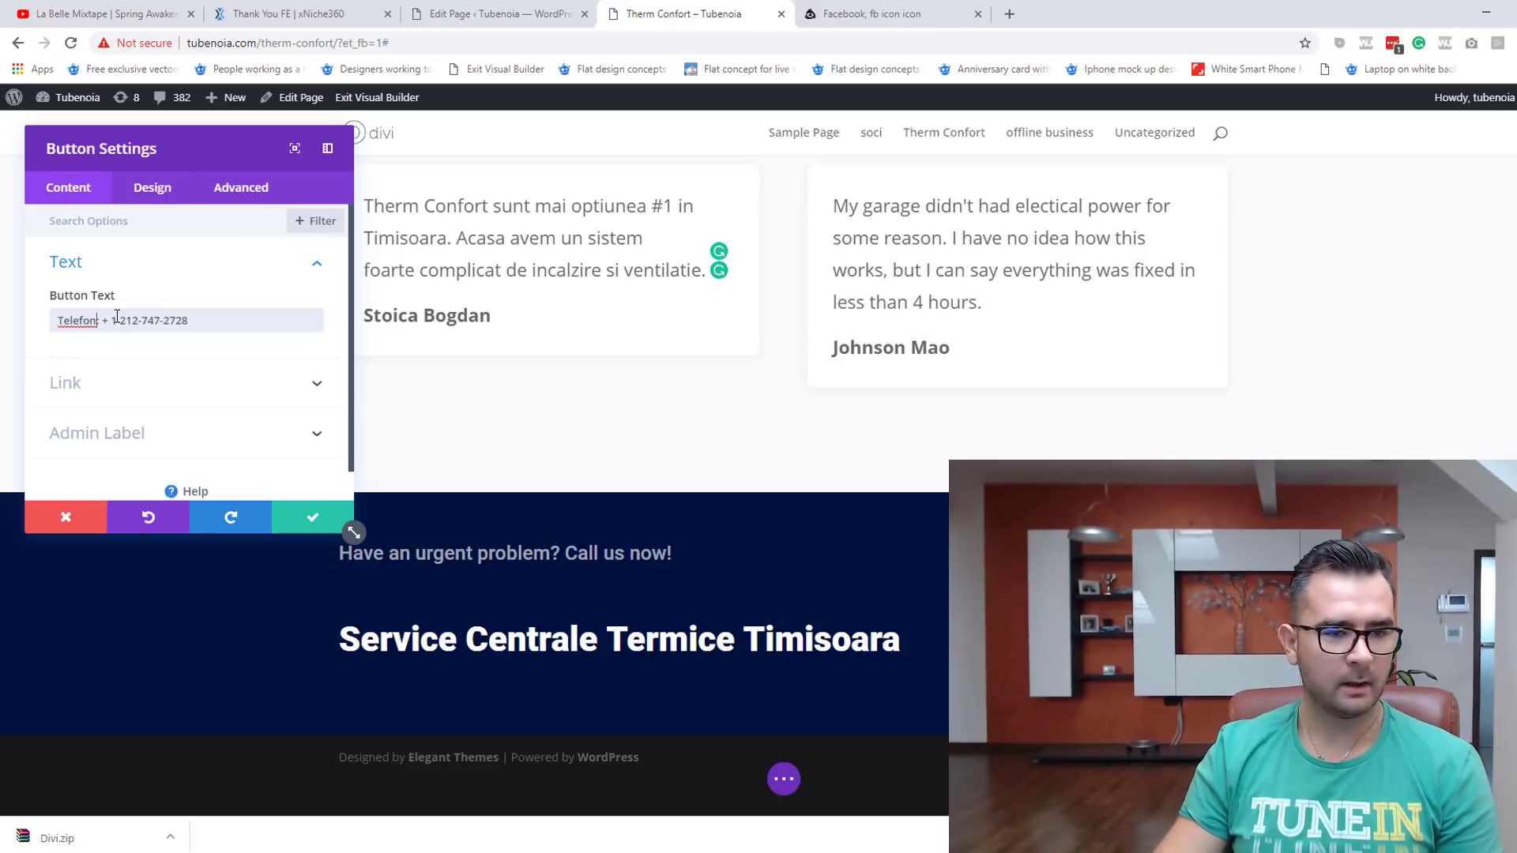
left_click_drag(111, 321, 333, 342)
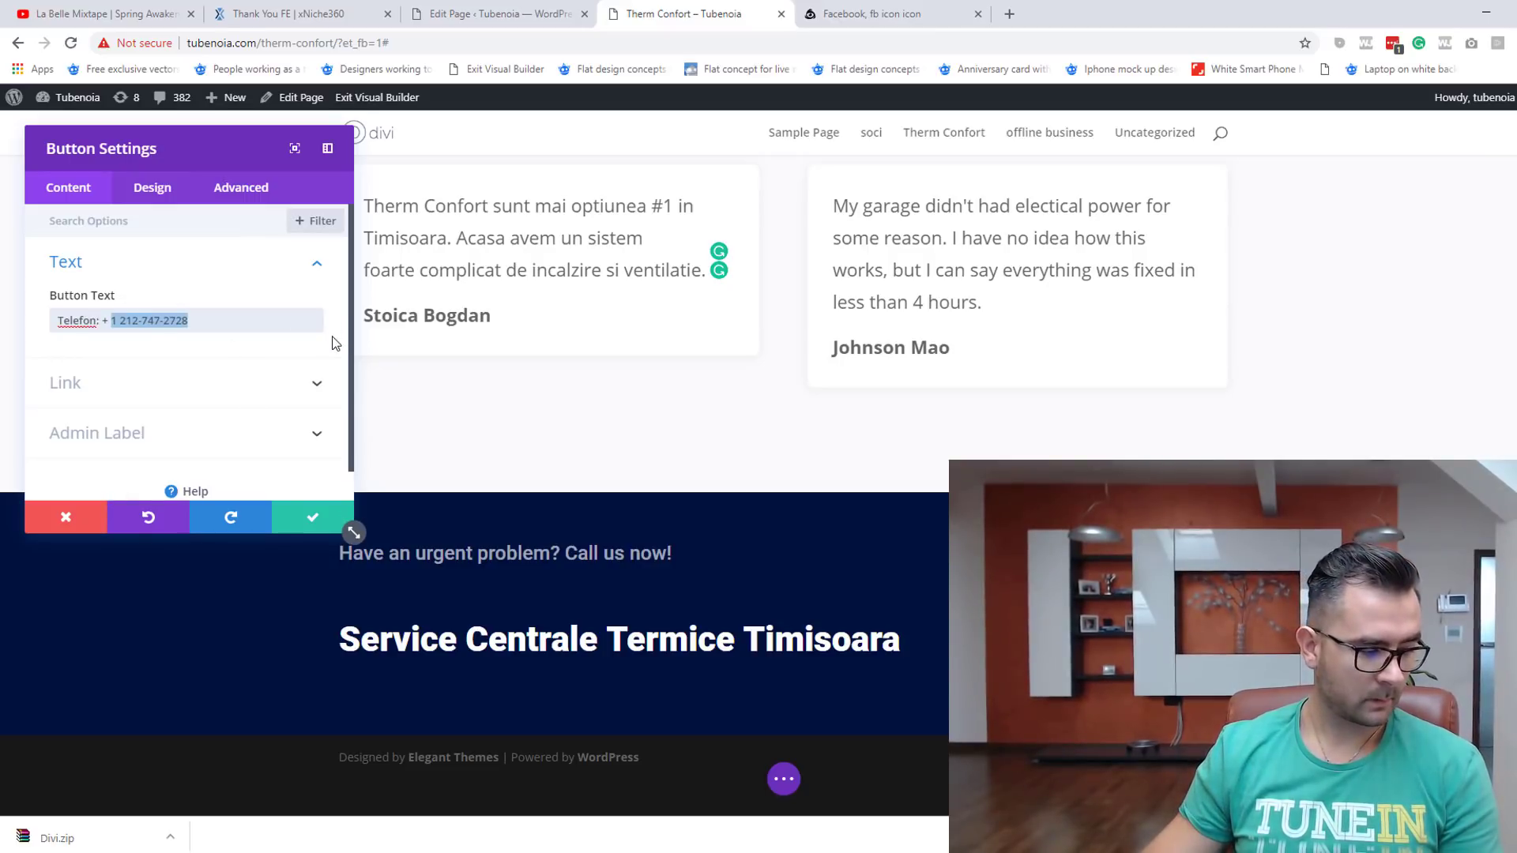
key("BackSpace")
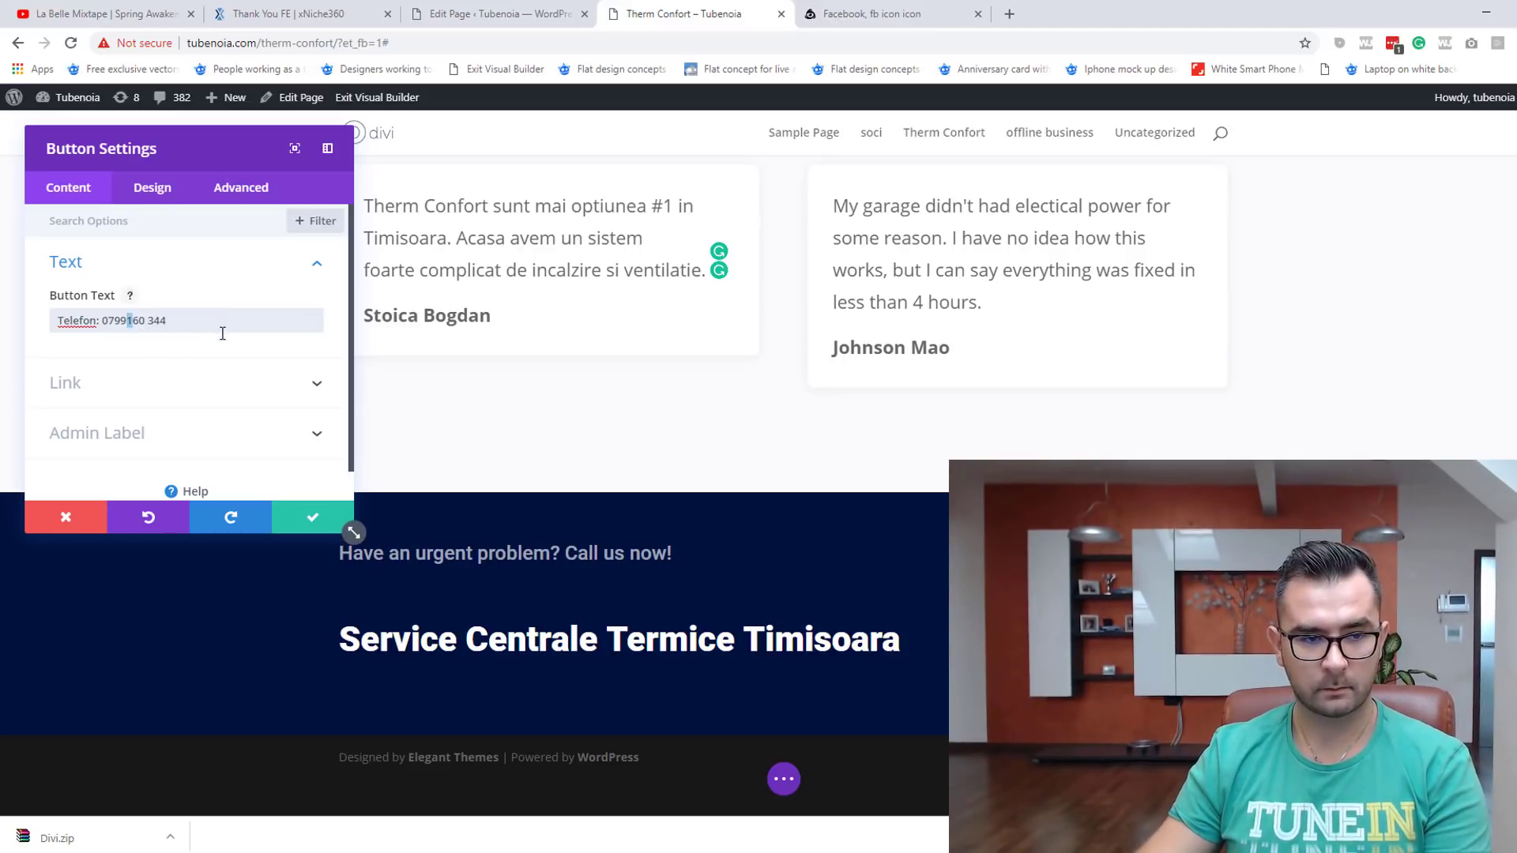
left_click(309, 512)
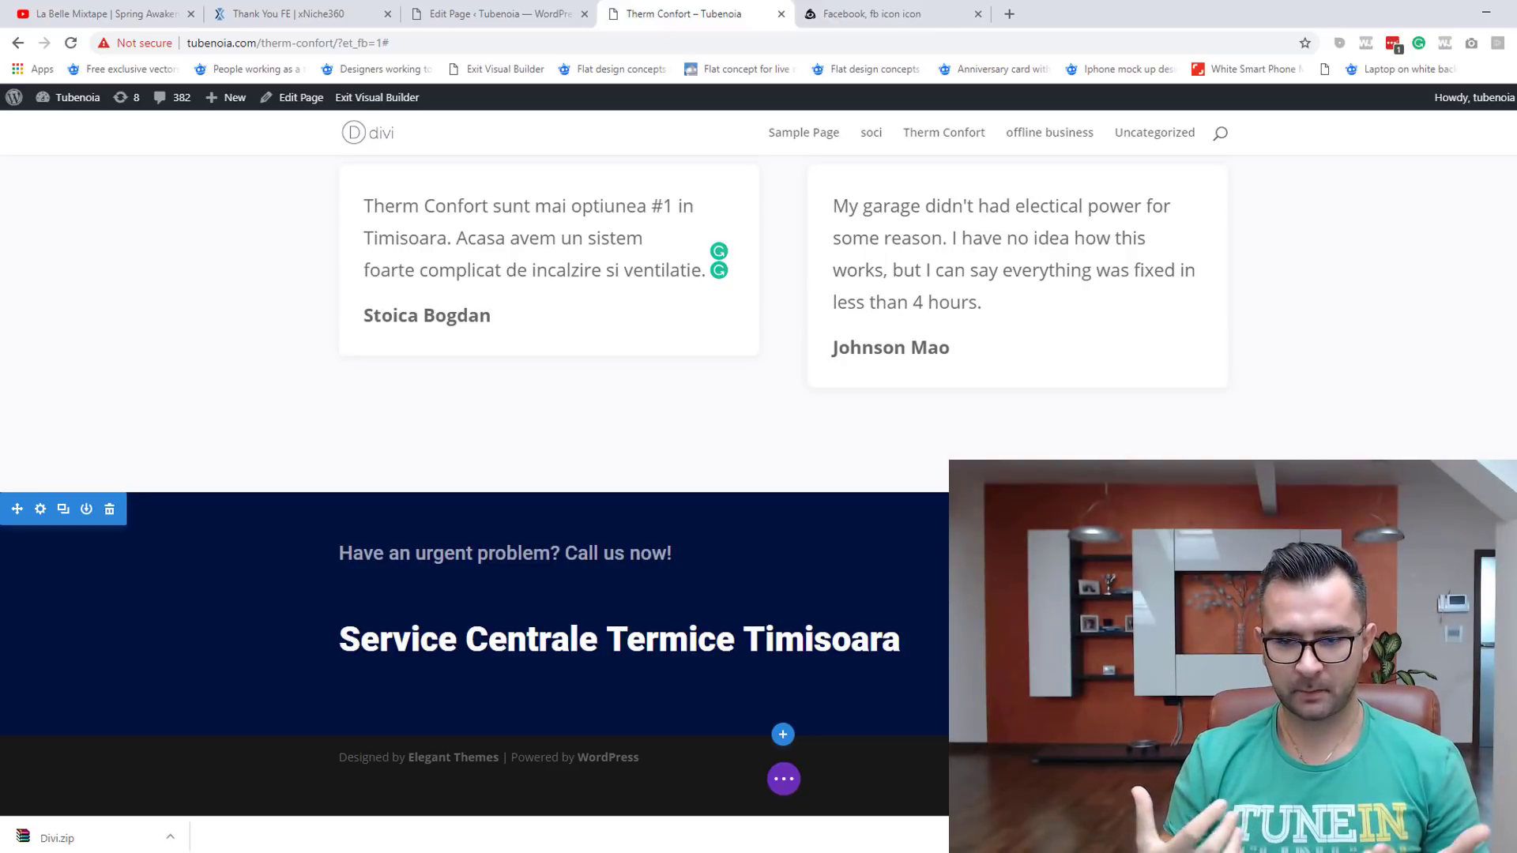
scroll(854, 555, "up", 10)
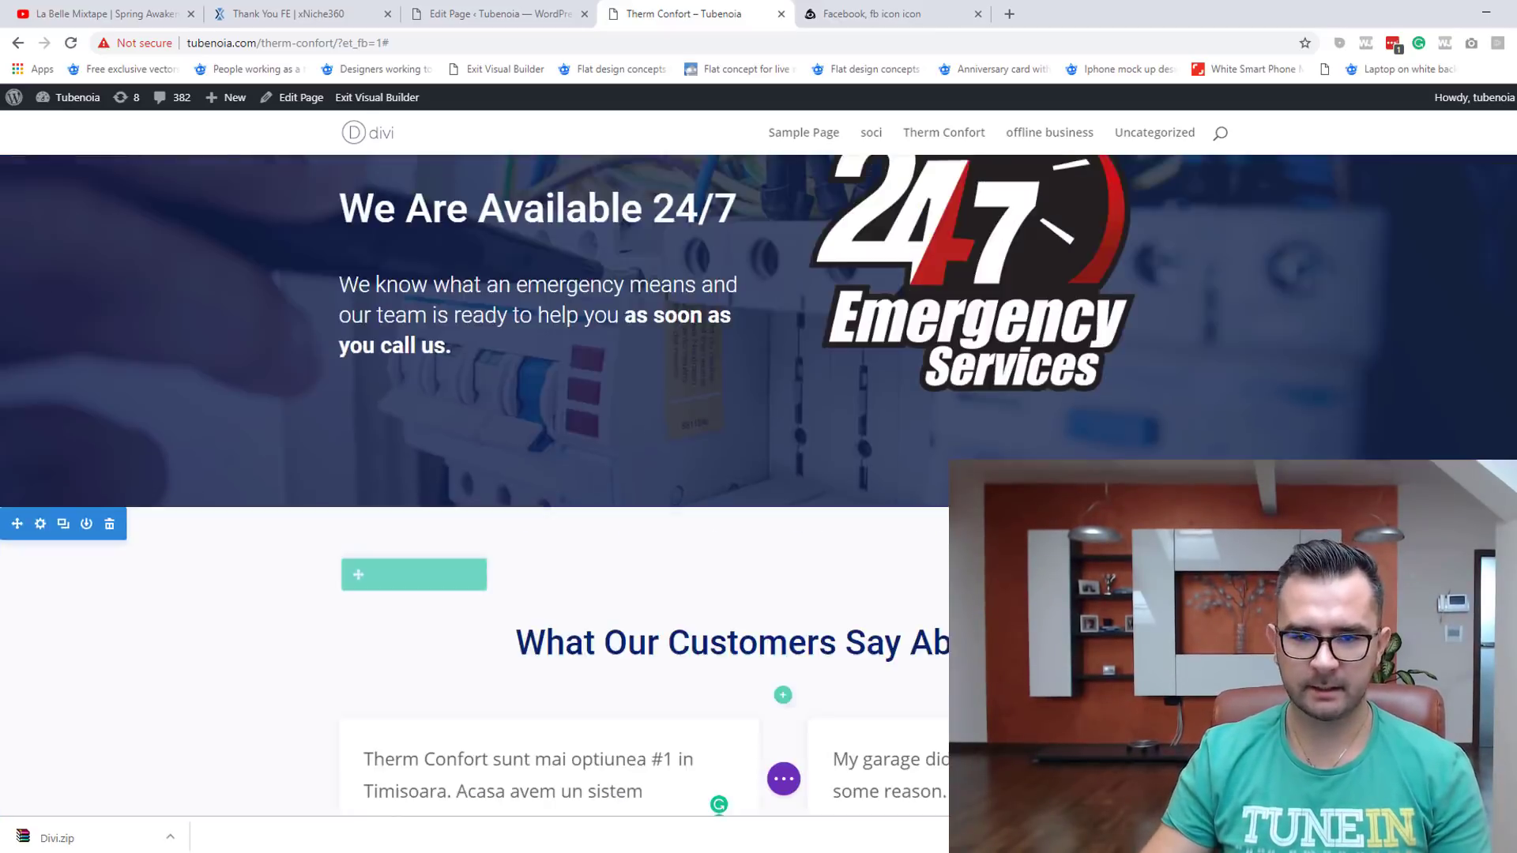
scroll(810, 637, "up", 6)
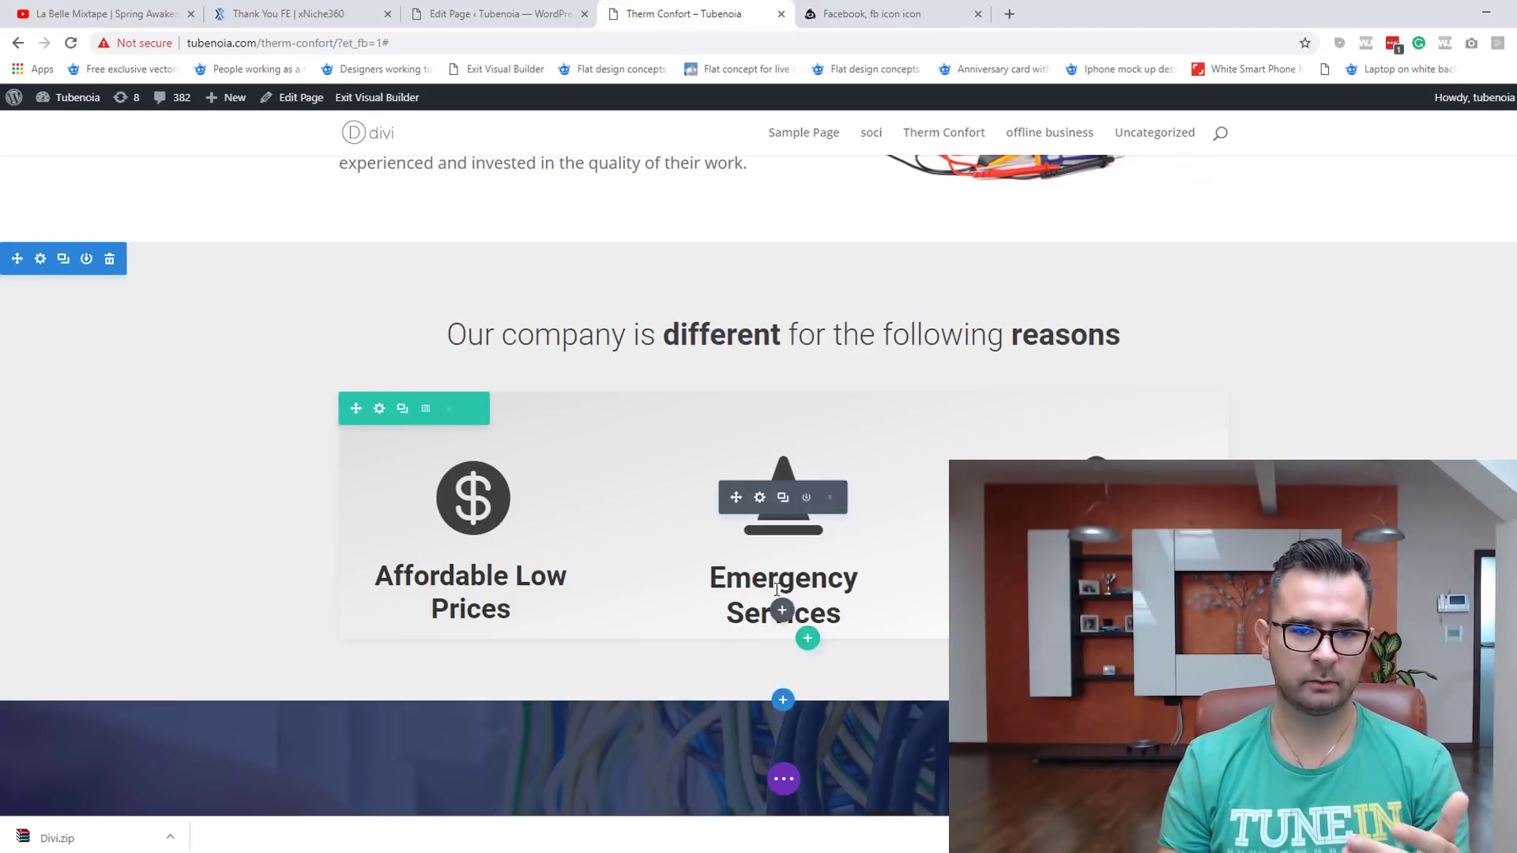
scroll(783, 609, "up", 8)
scroll(630, 531, "down", 2)
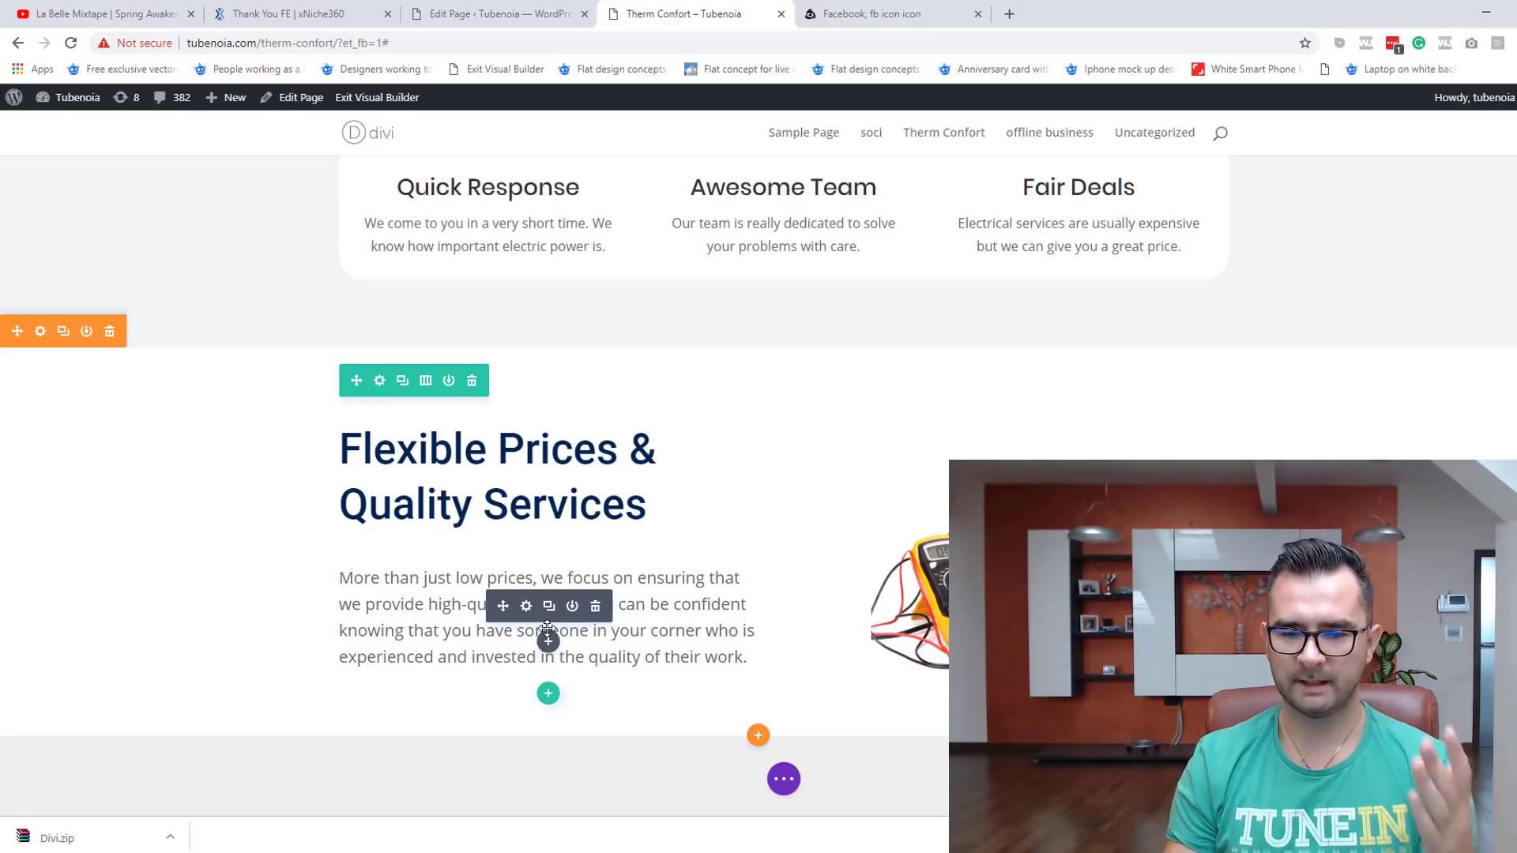
scroll(547, 629, "up", 1)
scroll(508, 630, "up", 8)
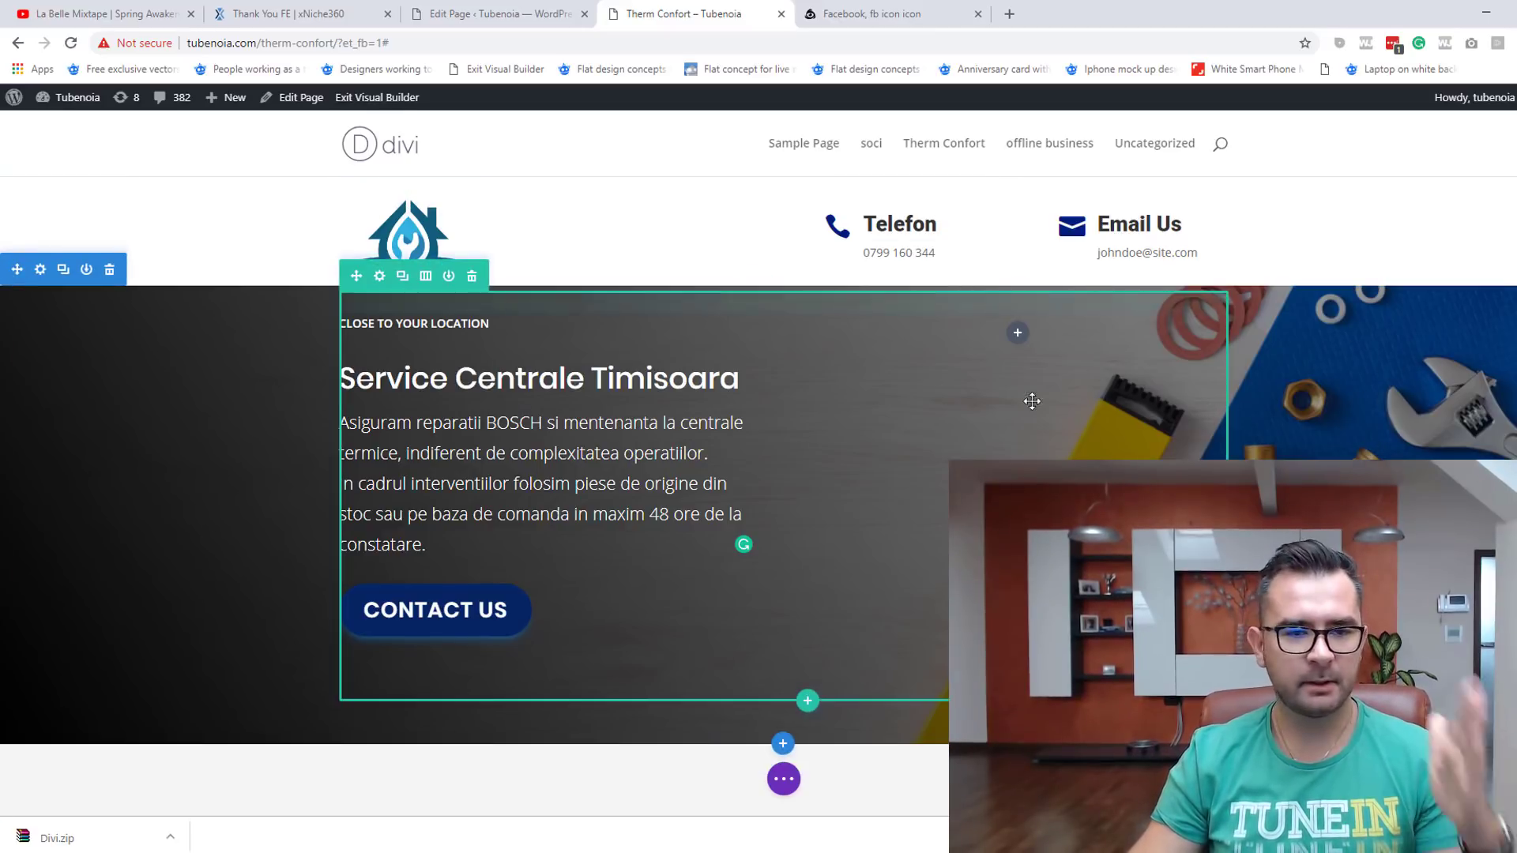
scroll(1032, 402, "down", 10)
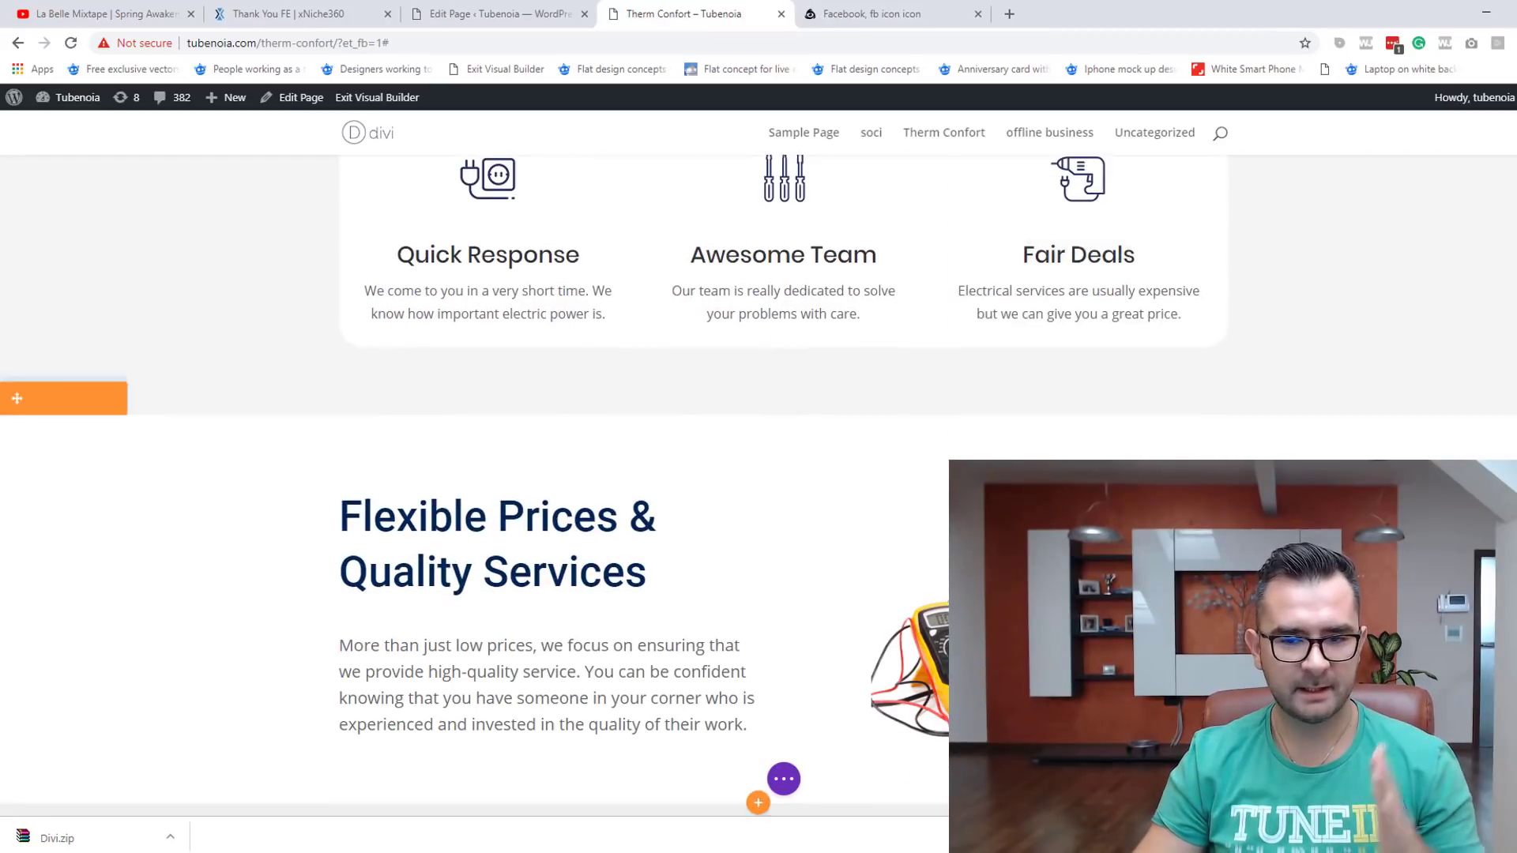
scroll(1006, 456, "down", 12)
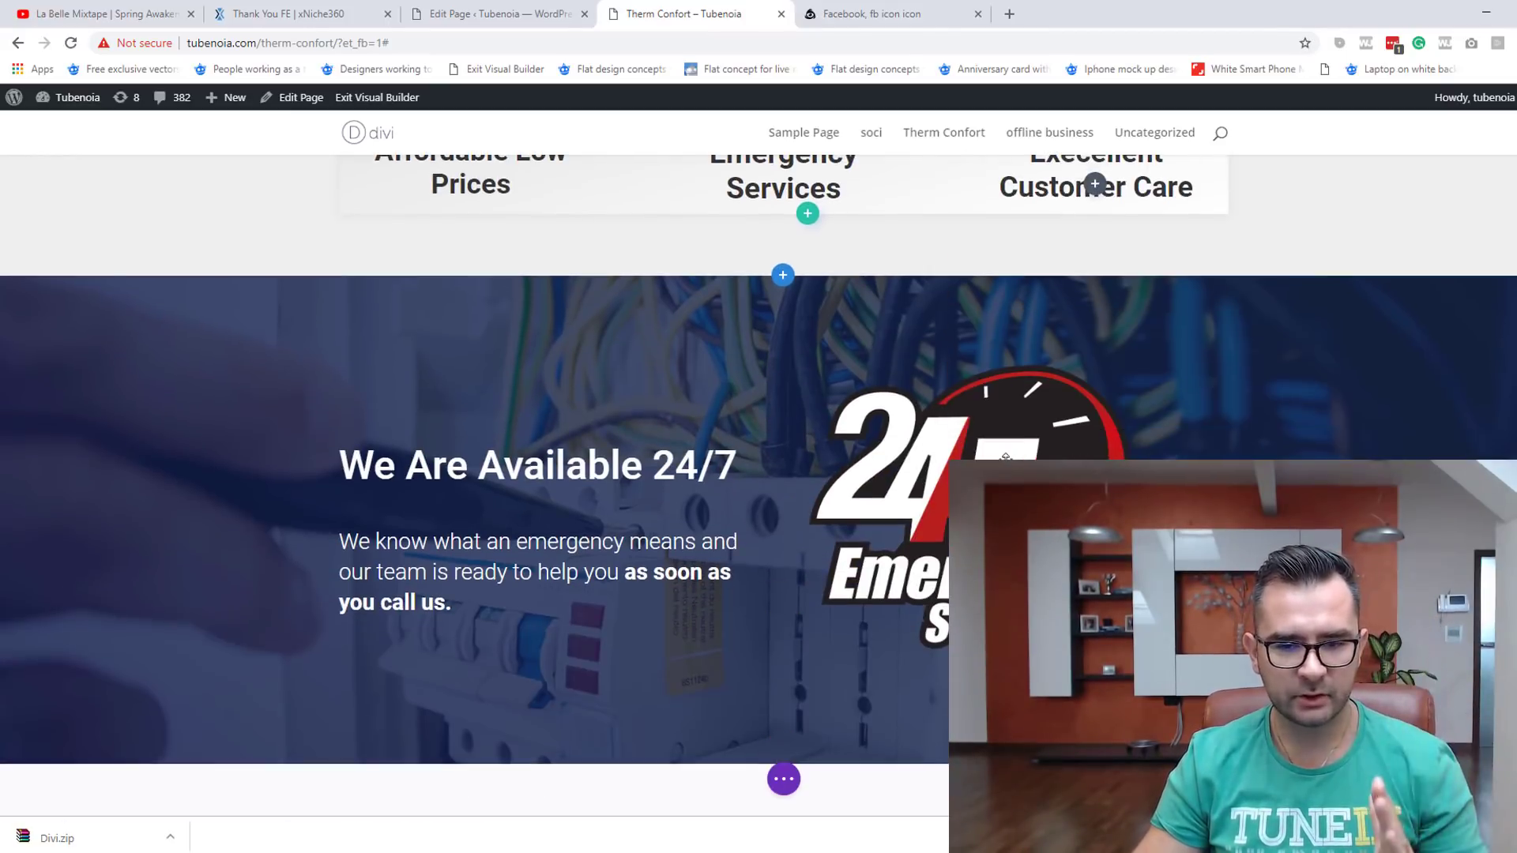
scroll(1006, 457, "down", 10)
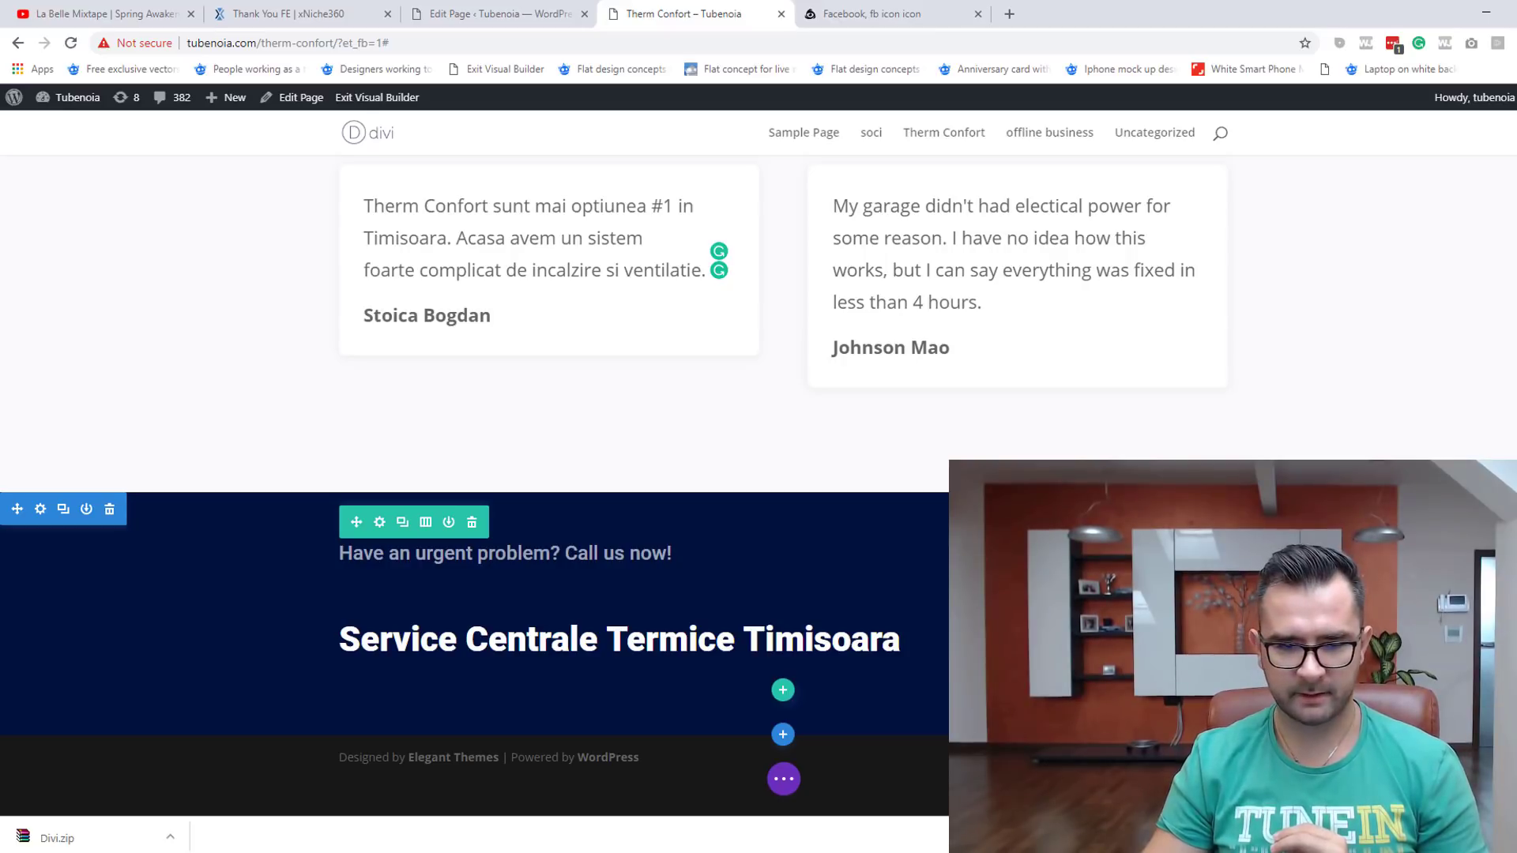
scroll(601, 596, "up", 1)
scroll(601, 597, "down", 1)
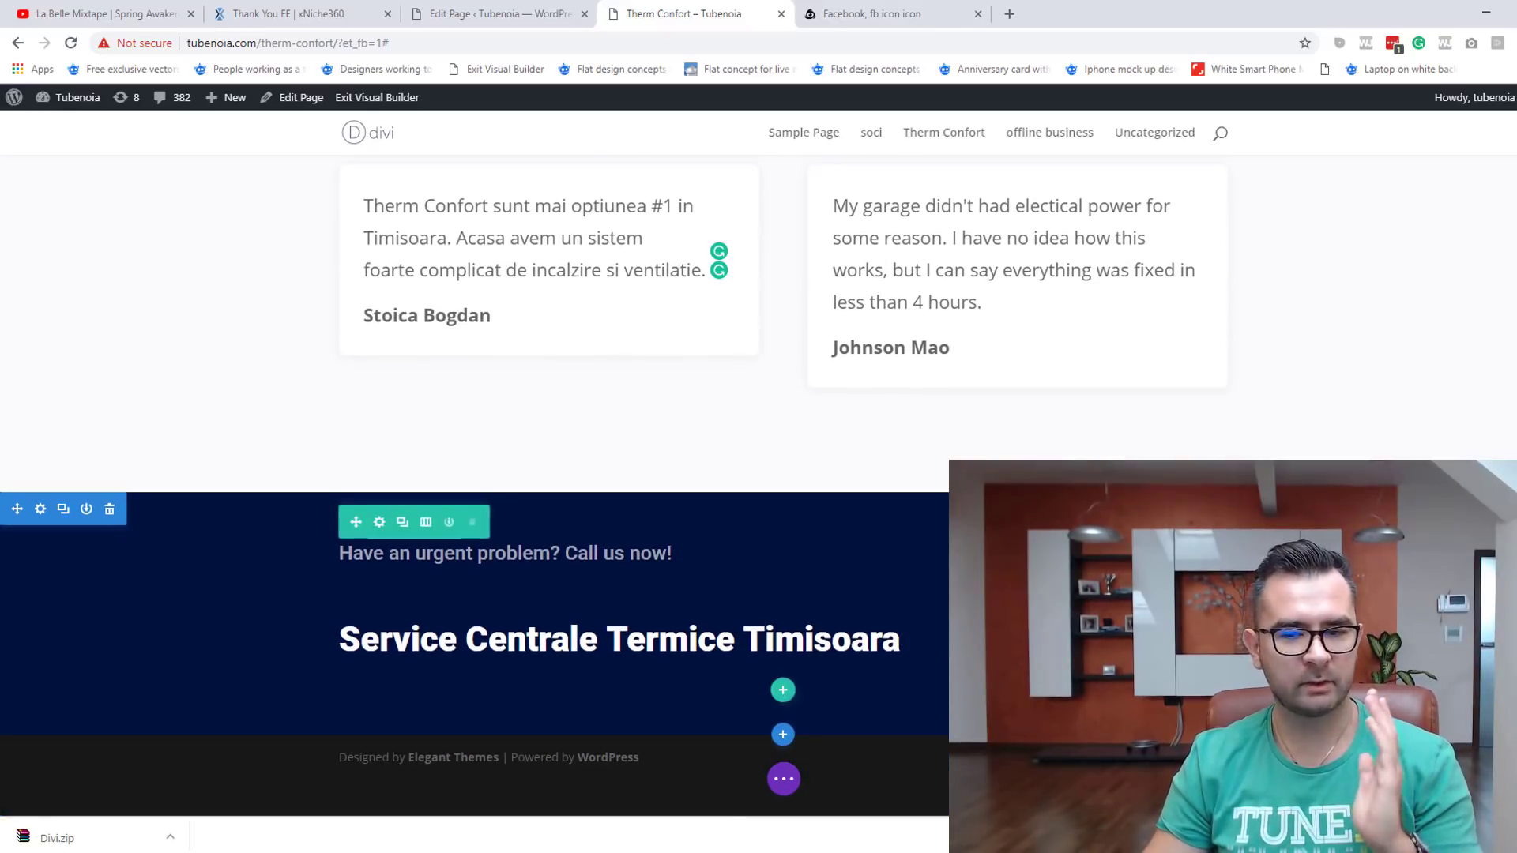
scroll(474, 474, "up", 20)
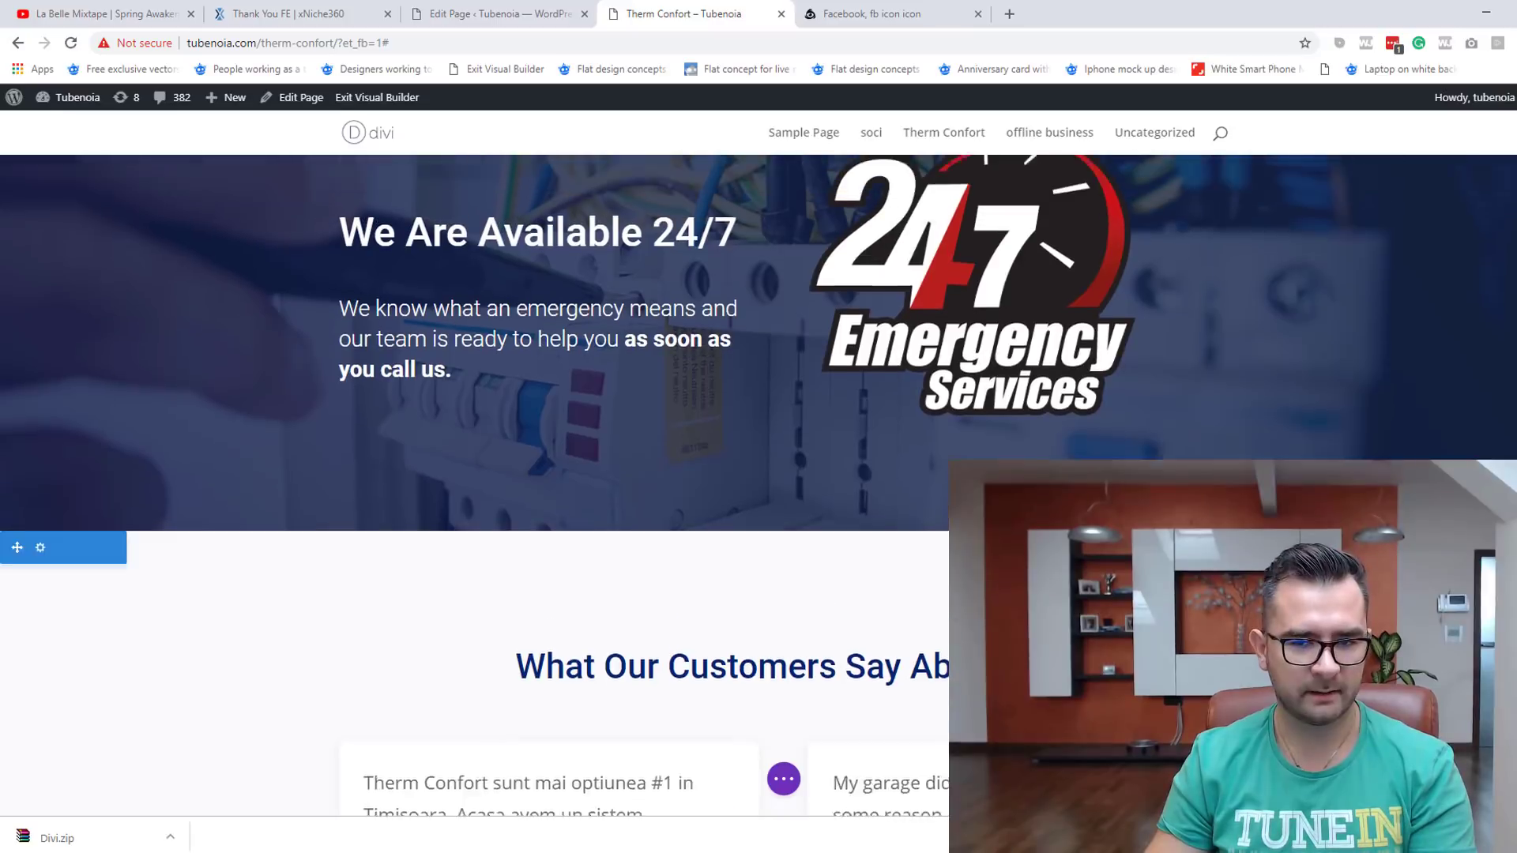
scroll(910, 443, "up", 1)
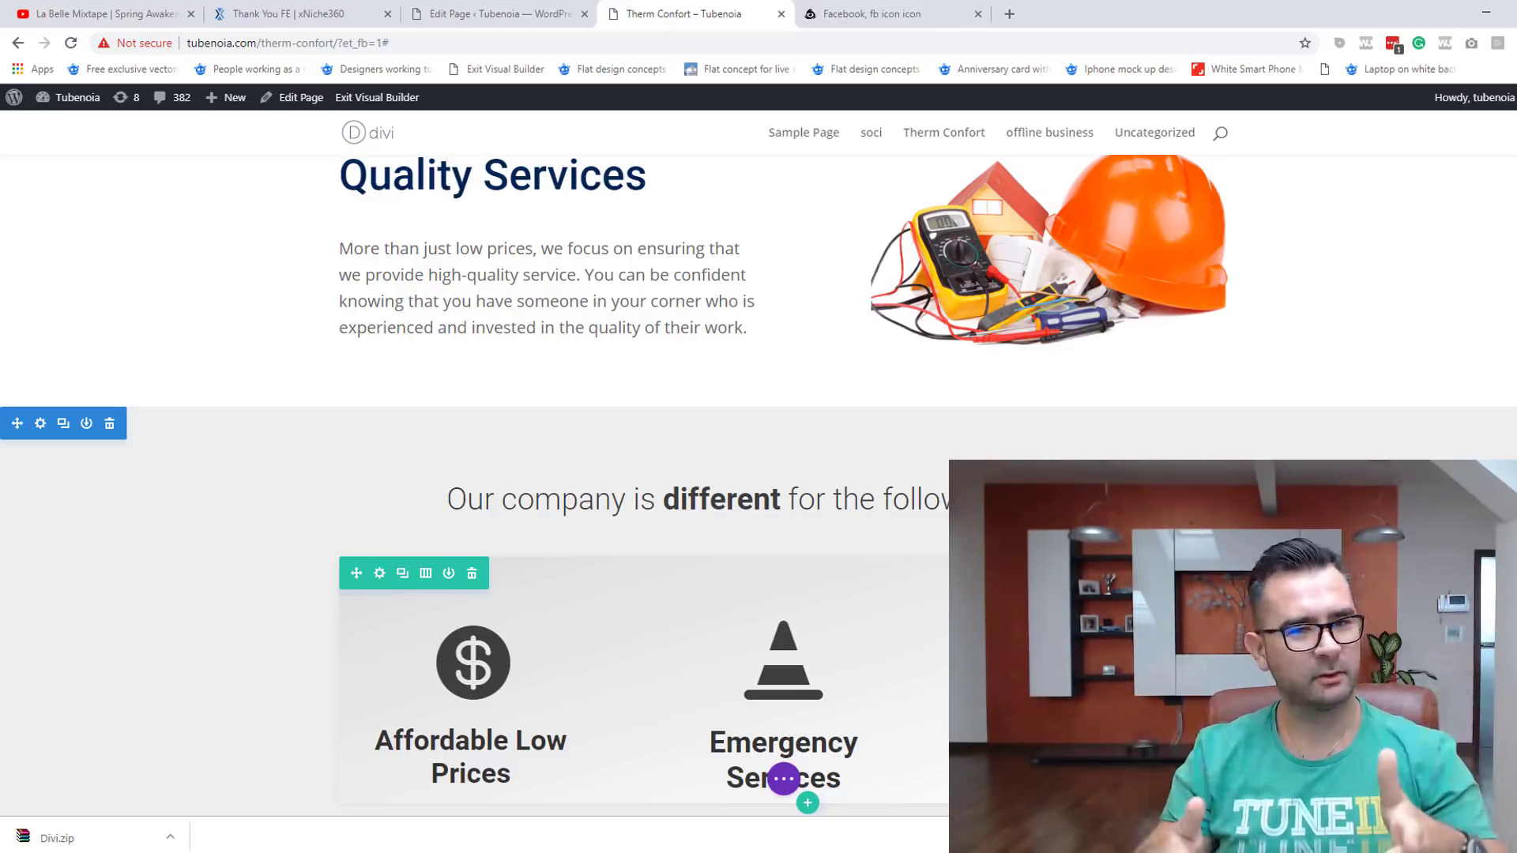
left_click(784, 779)
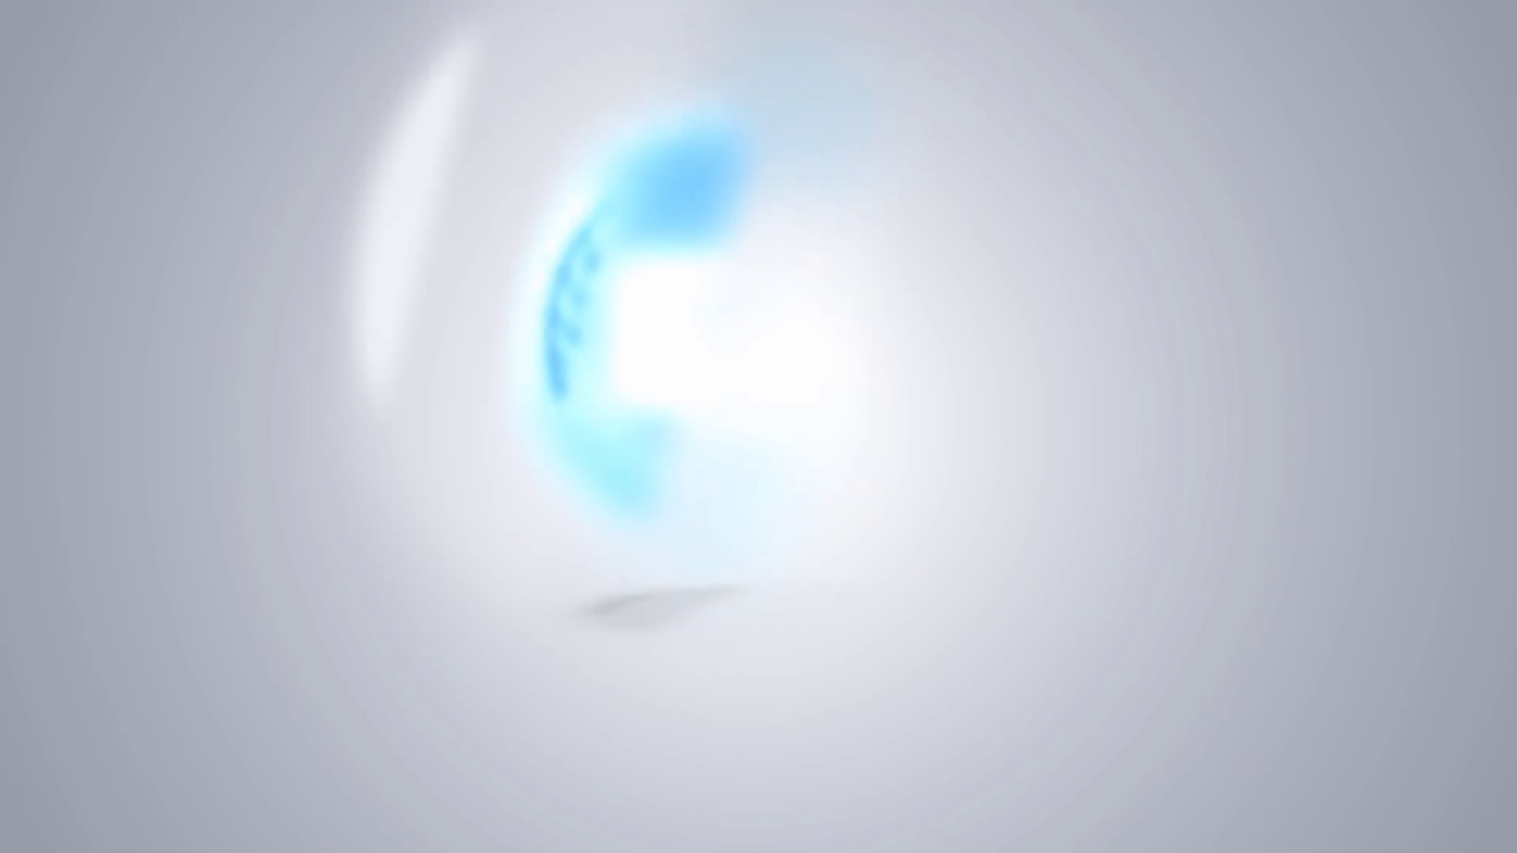